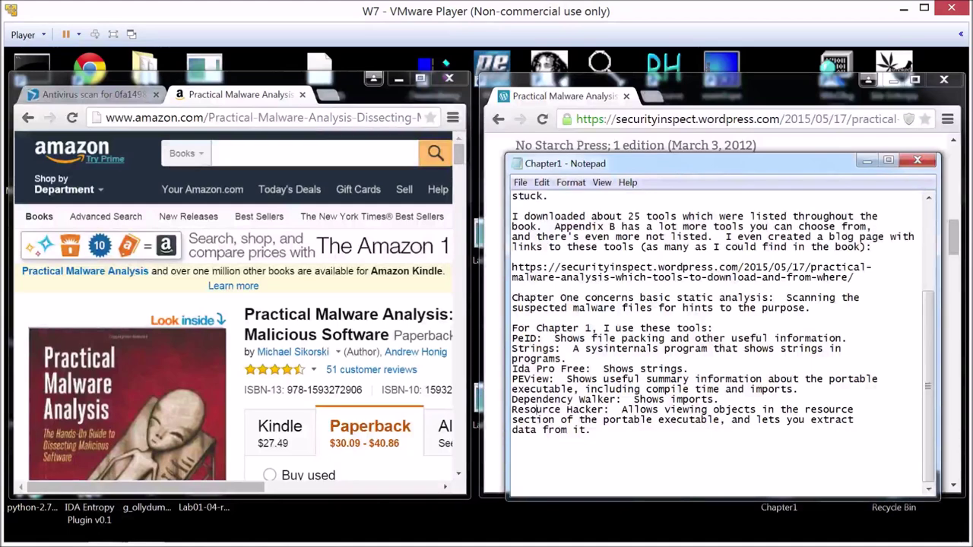
left_click_drag(538, 399, 690, 399)
left_click(688, 399)
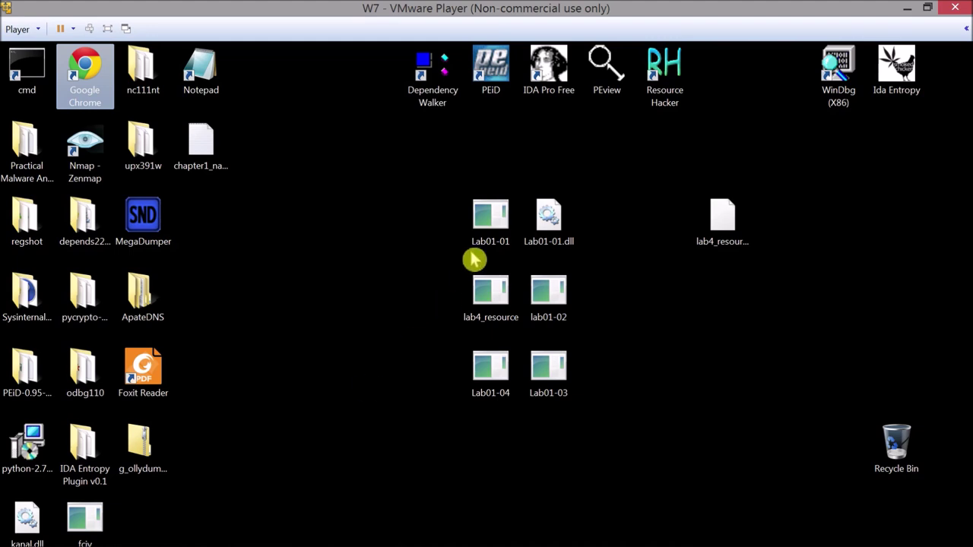
left_click(490, 237)
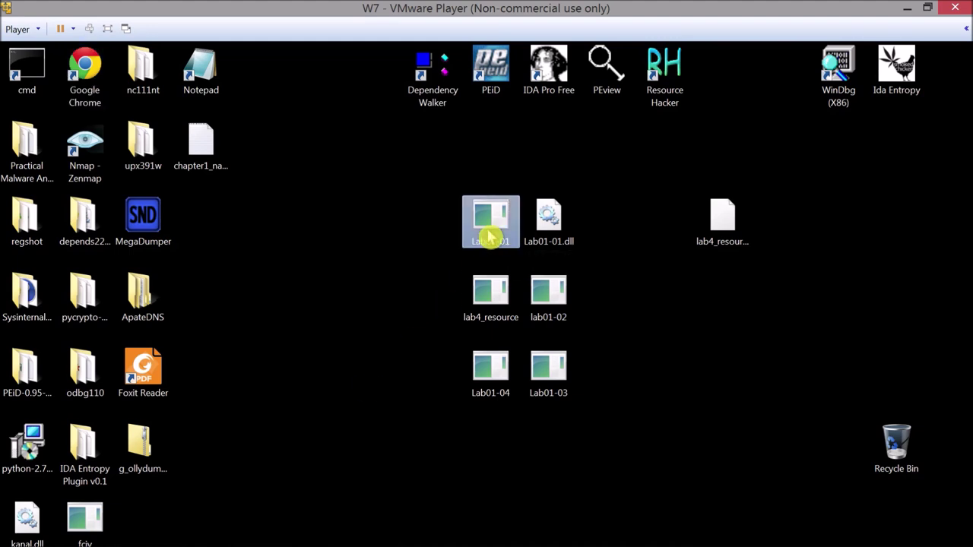
left_click(548, 226)
left_click(389, 287)
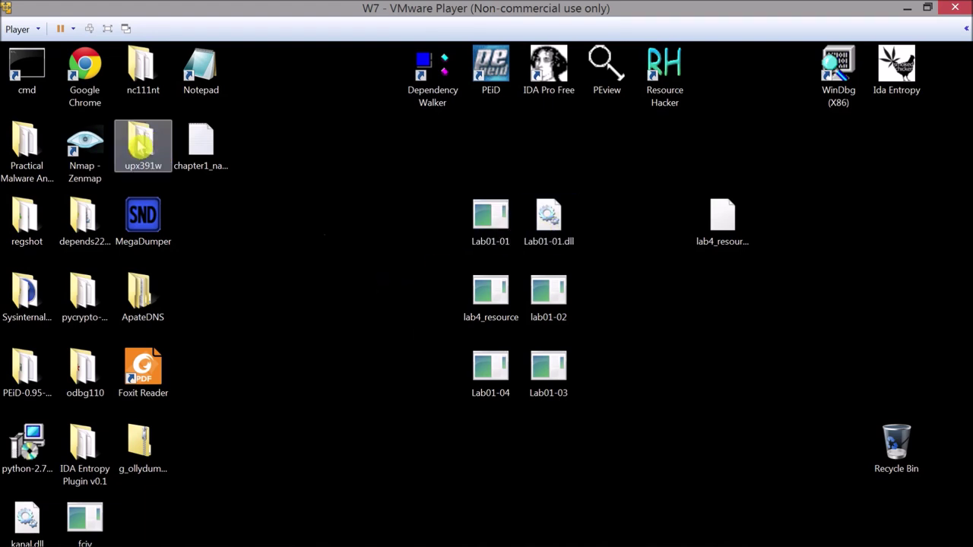
- Open Google Chrome, go to practicalmalwareanalysis.com and look through the site's Labs page
double_click(84, 76)
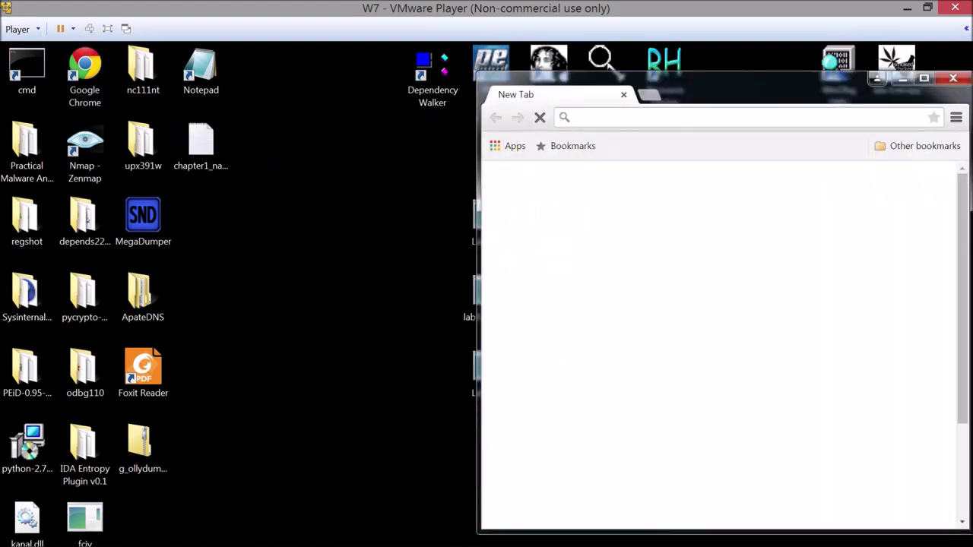
type("PAR")
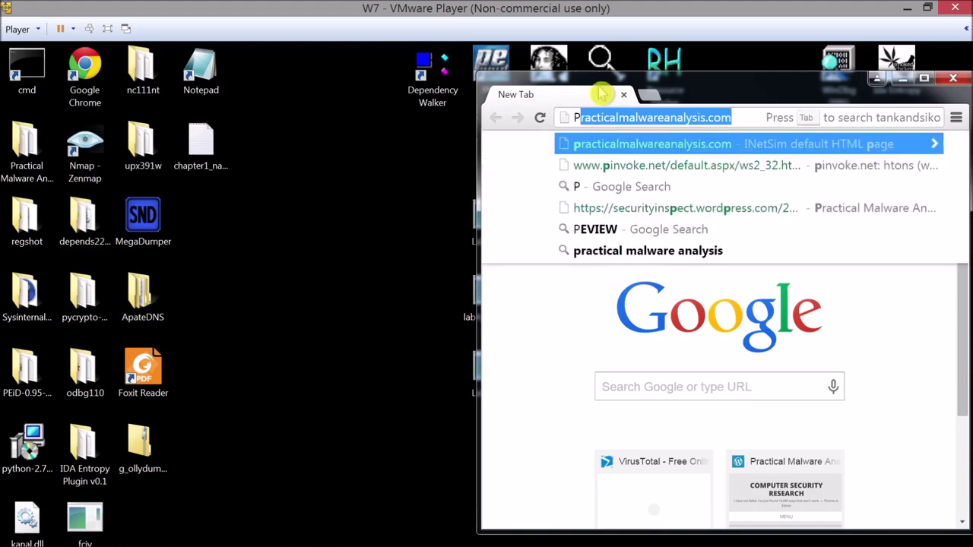
key("BackSpace")
key("BackSpace")
type("RA")
key("Return")
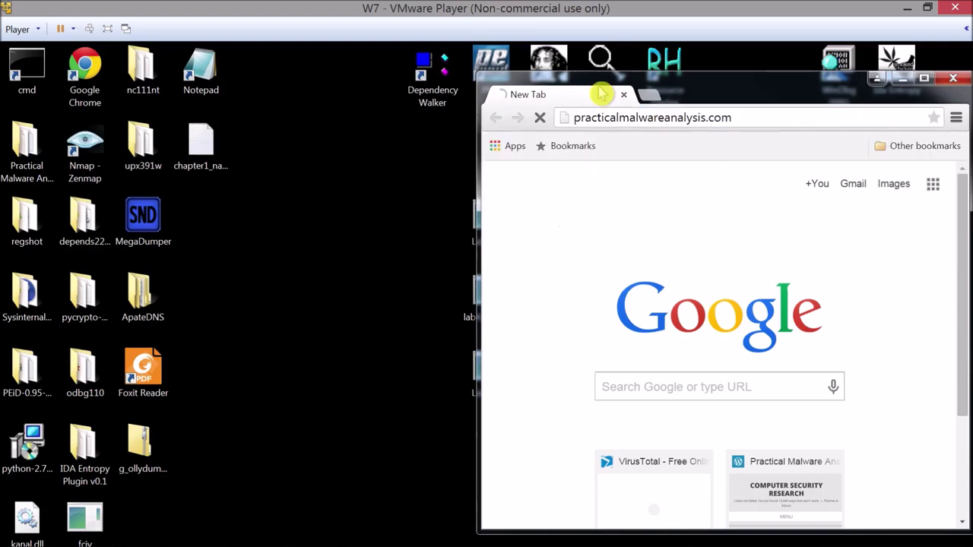
double_click(686, 104)
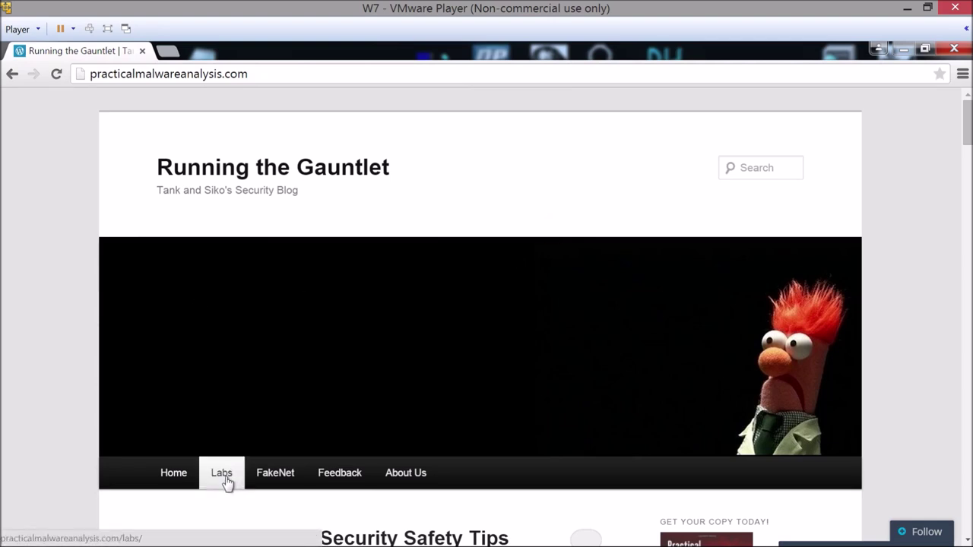
left_click(226, 478)
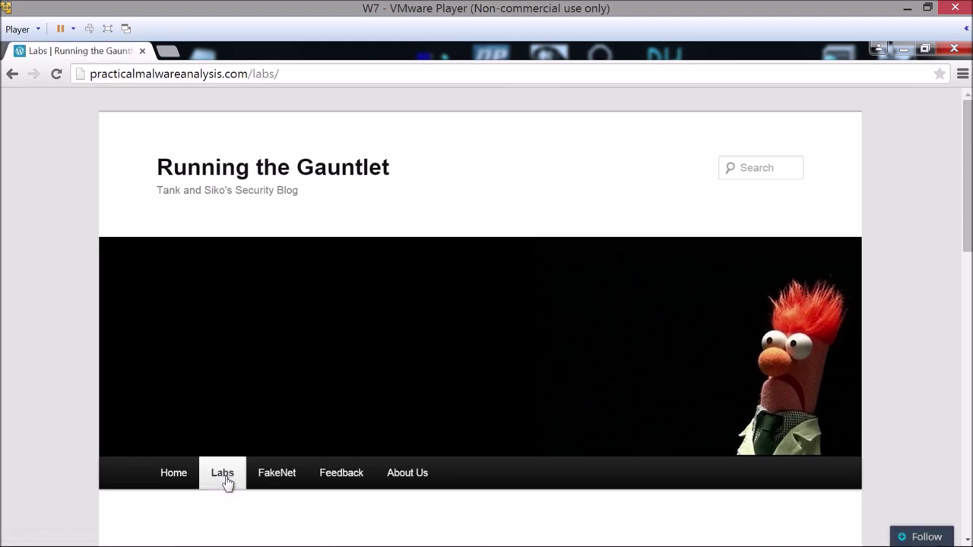
scroll(76, 324, "down", 6)
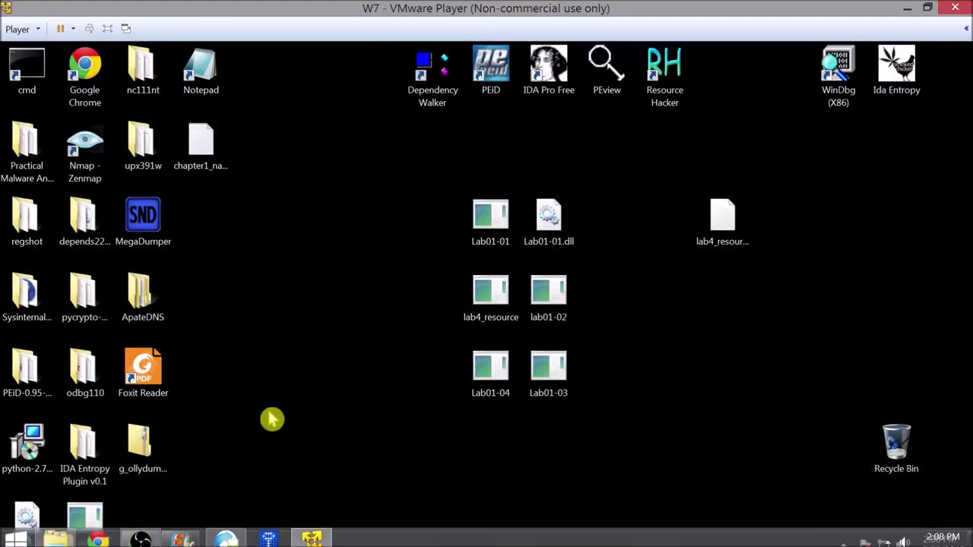
key("super")
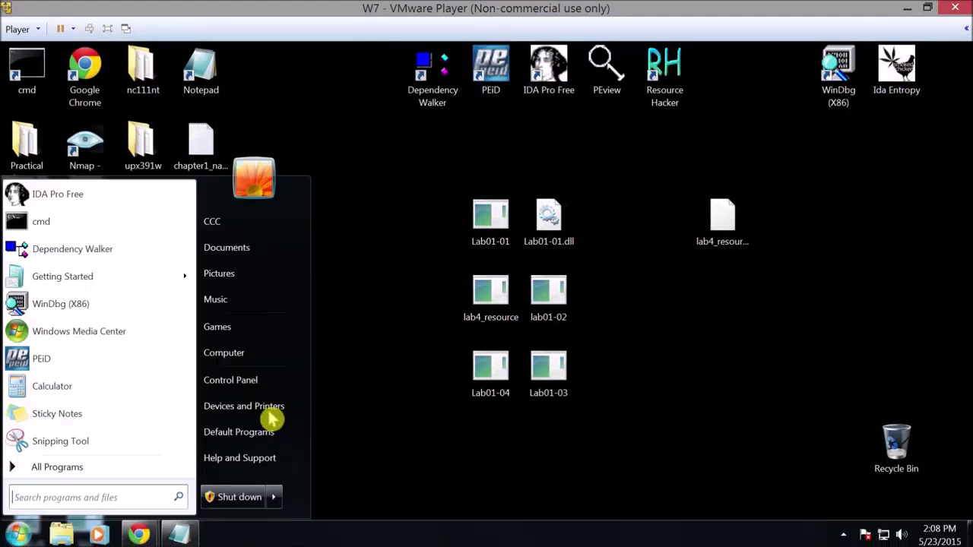
left_click(143, 537)
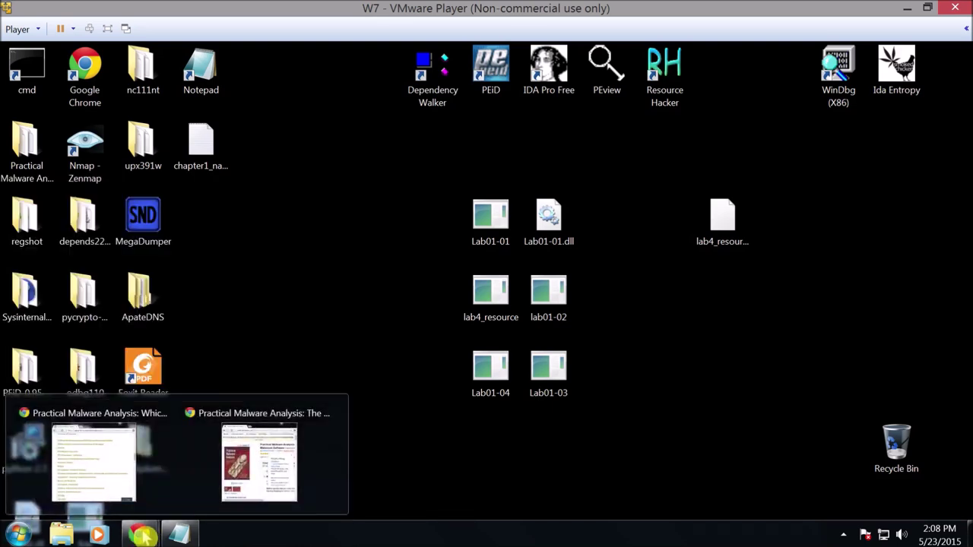
left_click(93, 462)
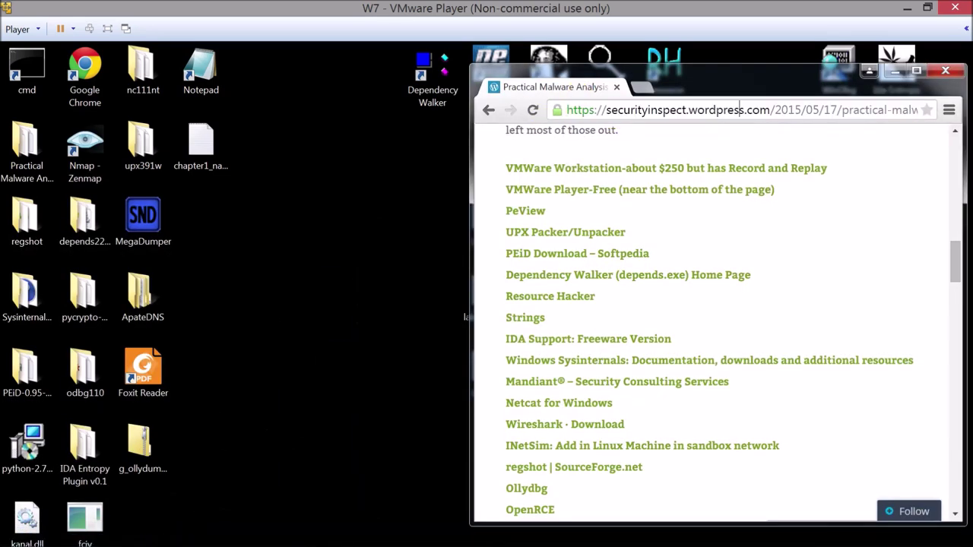
key("ctrl+l")
type("v")
key("Return")
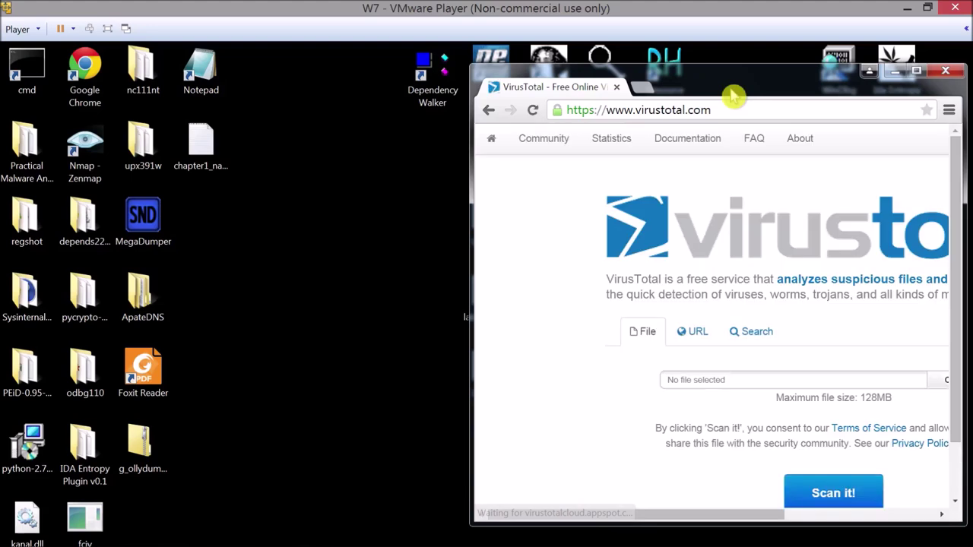
double_click(727, 87)
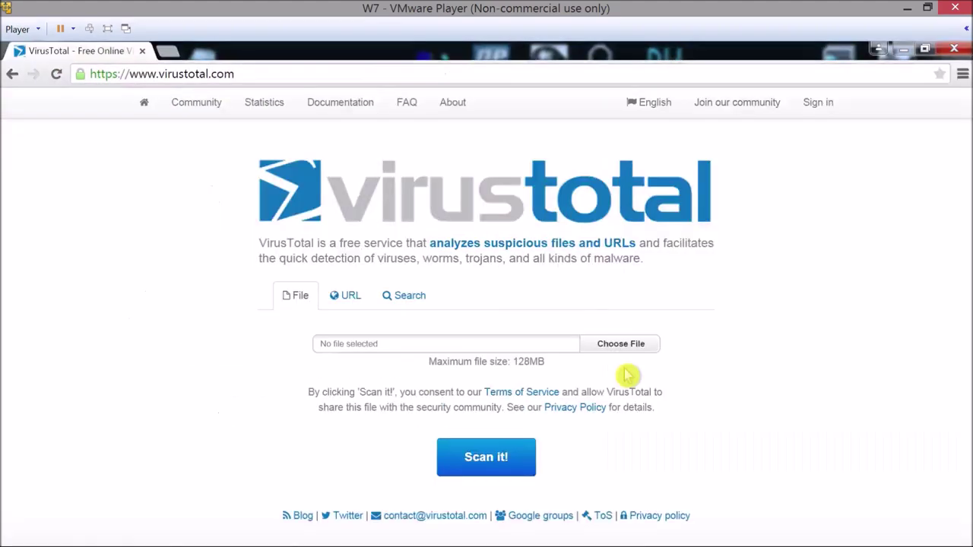
- Choose Lab01-01.exe from the Desktop and submit it to VirusTotal for scanning
left_click(617, 346)
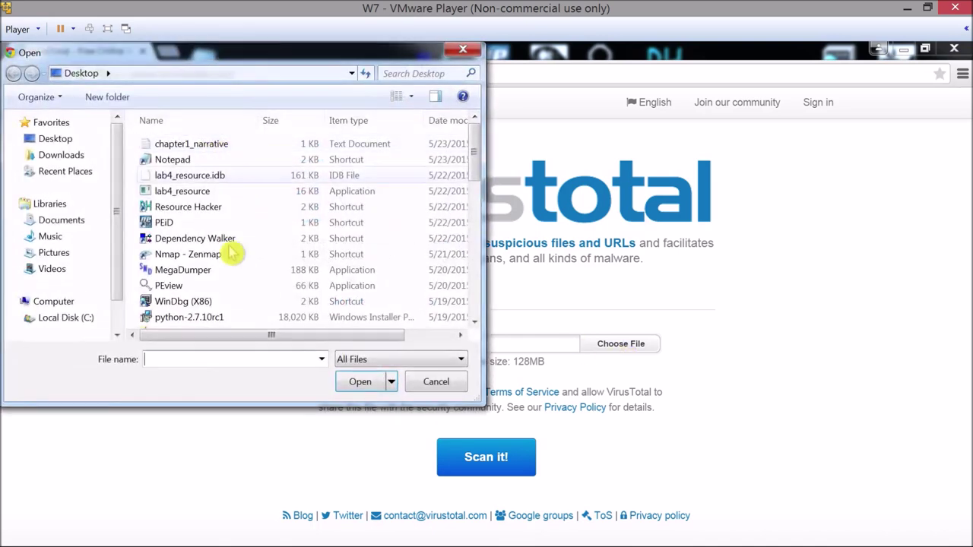
left_click(228, 271)
scroll(226, 275, "down", 5)
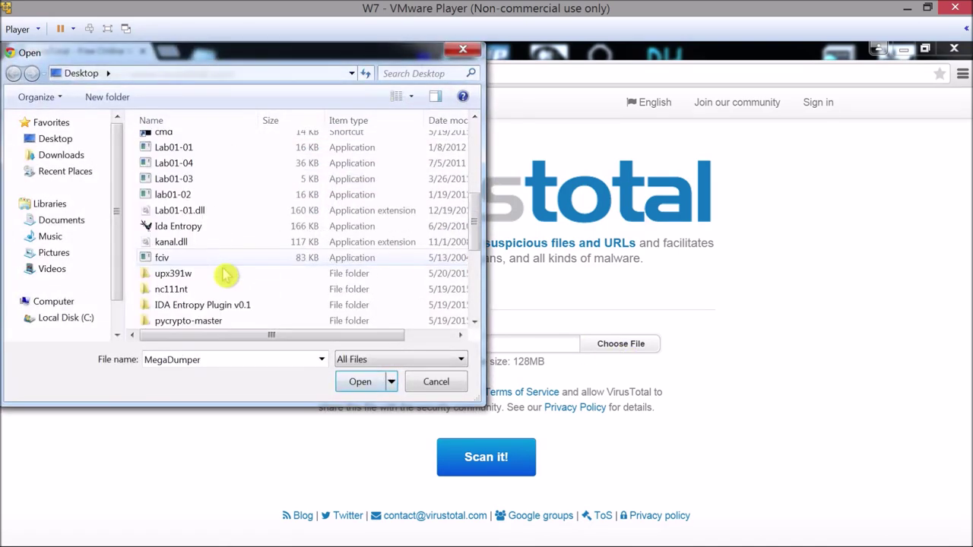
double_click(234, 150)
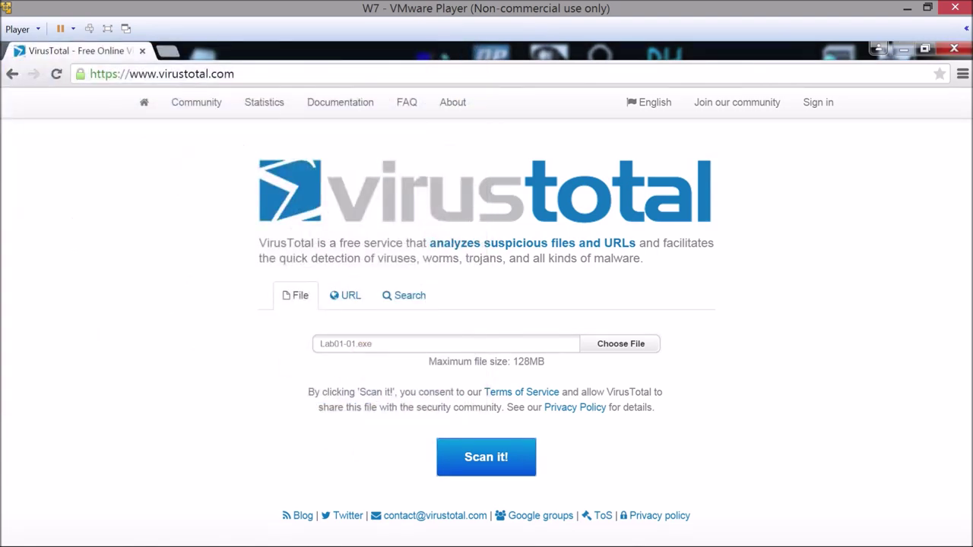
left_click(508, 474)
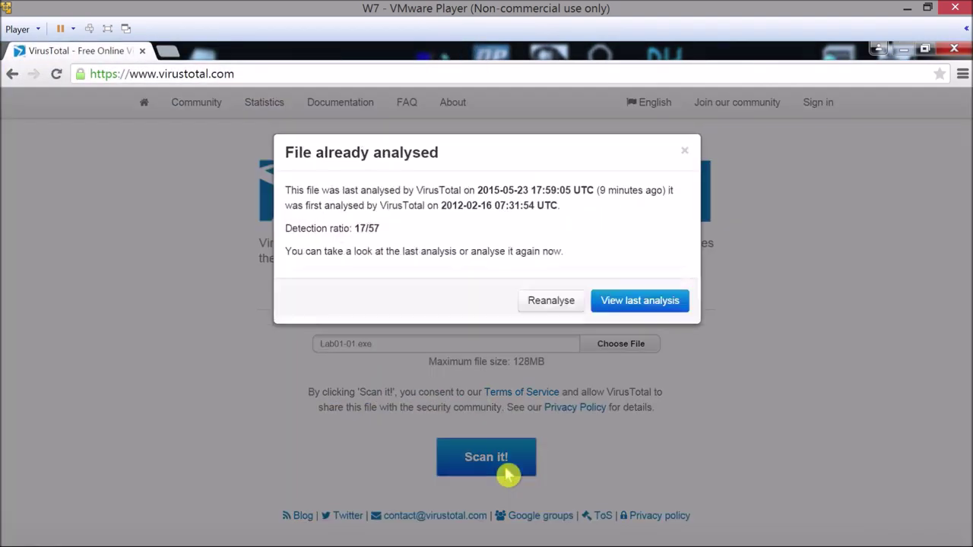
- View the last analysis of Lab01-01.exe and review the antivirus detection results
left_click(606, 301)
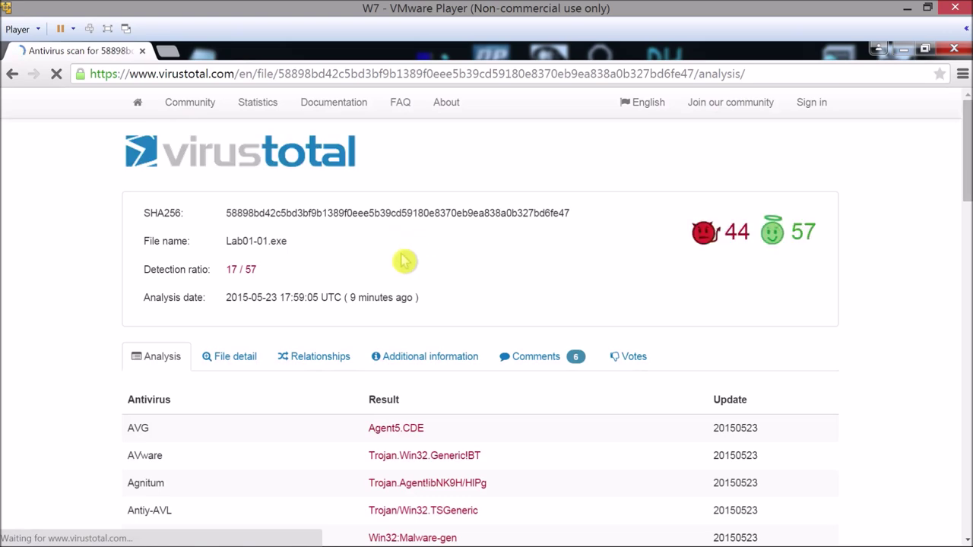
scroll(63, 312, "down", 2)
scroll(63, 312, "down", 8)
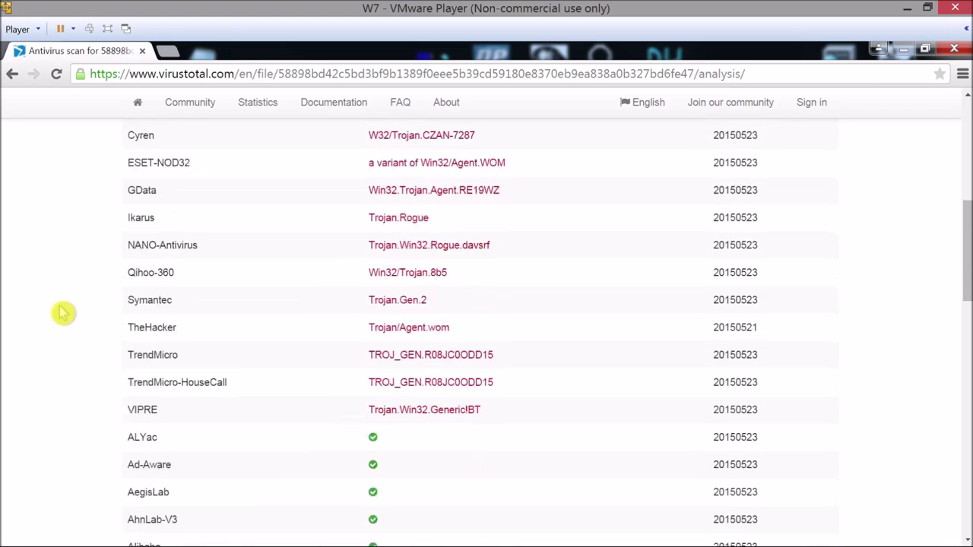
scroll(63, 312, "up", 10)
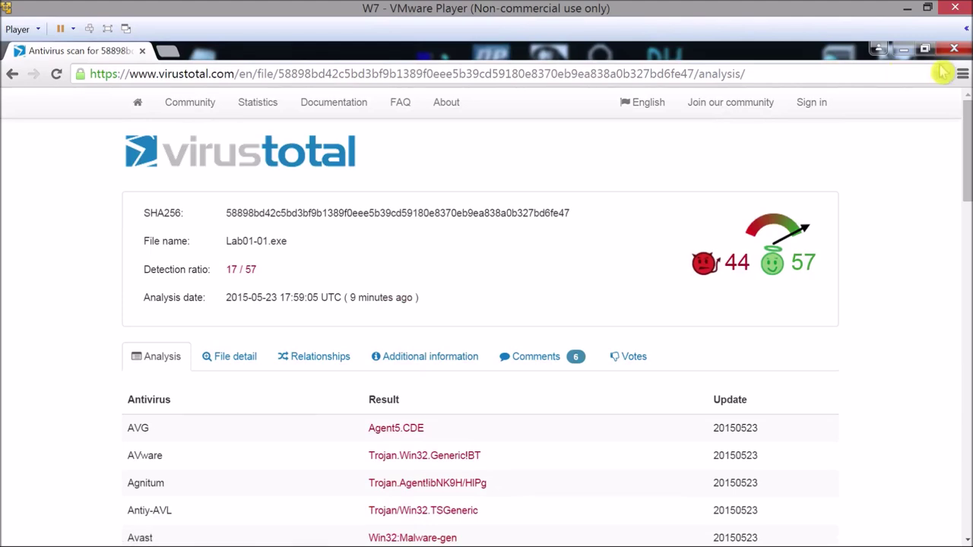
- Return to the VirusTotal home page and submit Lab01-01.dll from the Desktop for scanning
left_click(139, 105)
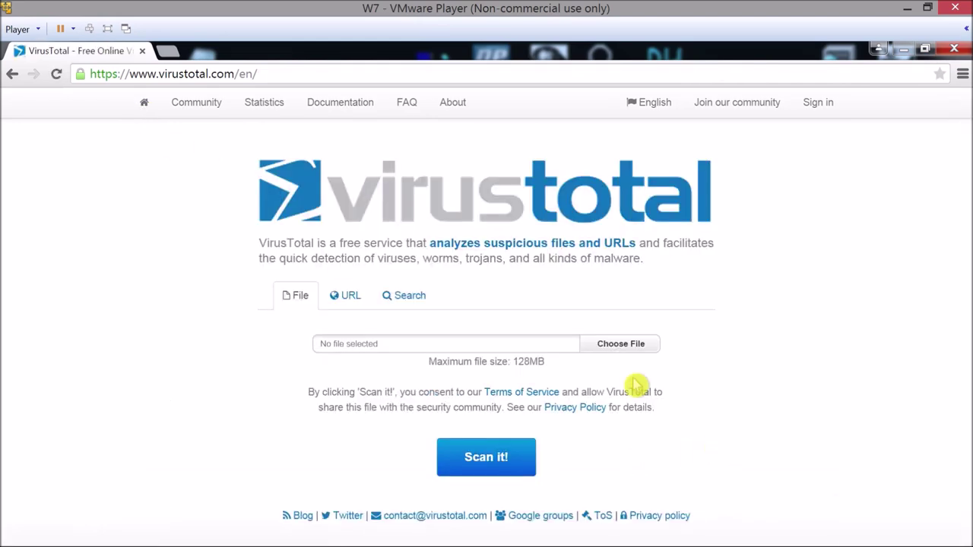
left_click(619, 344)
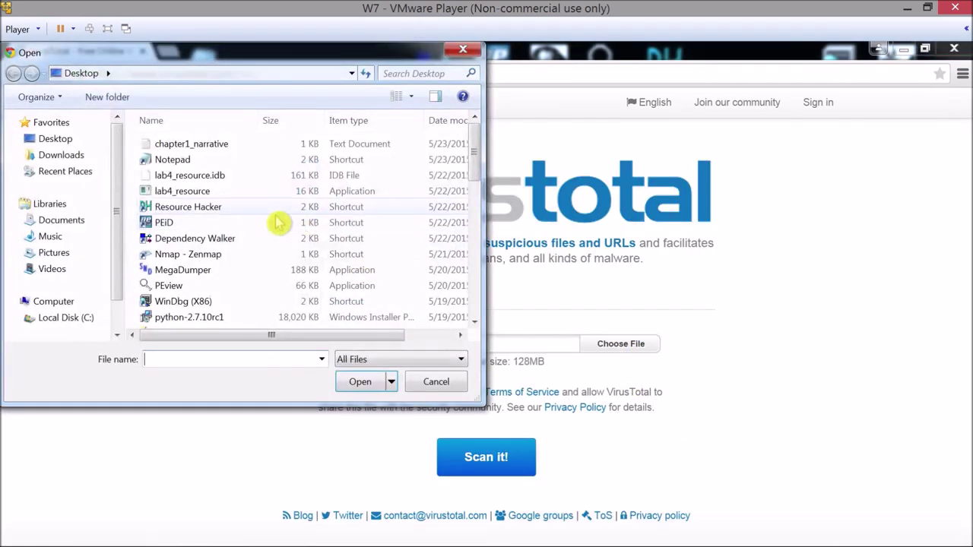
left_click(278, 220)
scroll(278, 220, "down", 3)
left_click(247, 310)
double_click(247, 310)
left_click(468, 456)
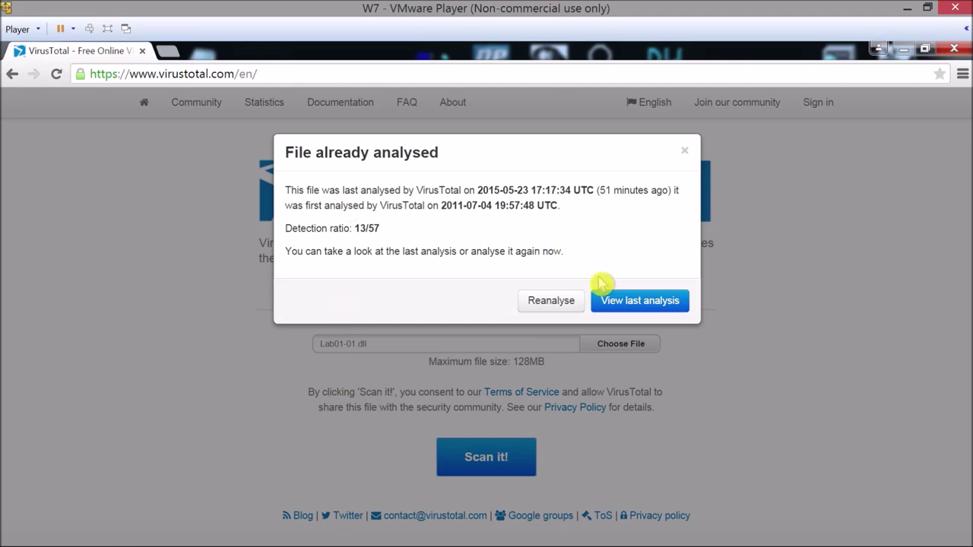
- View the last analysis of Lab01-01.dll, review its antivirus results and minimize the browser
left_click(623, 304)
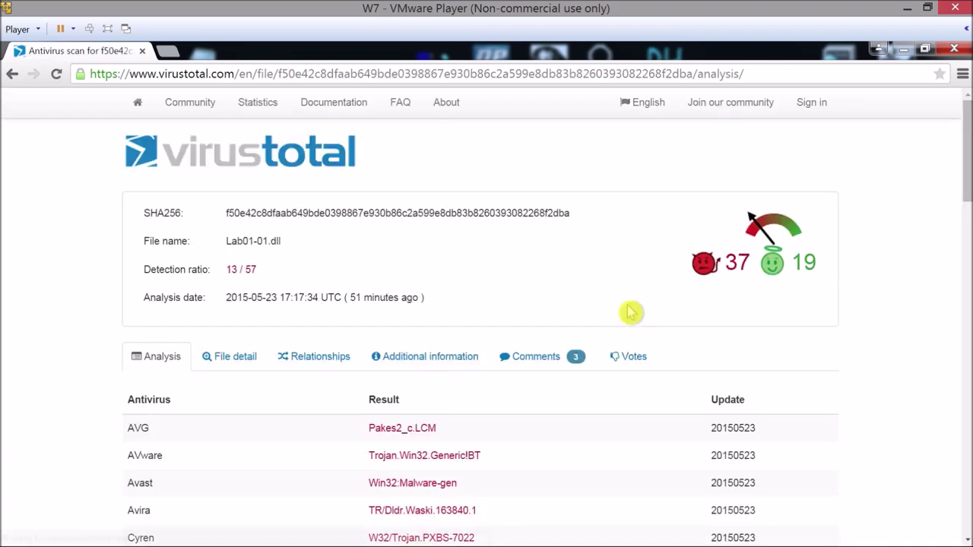
scroll(630, 312, "down", 3)
scroll(631, 312, "down", 10)
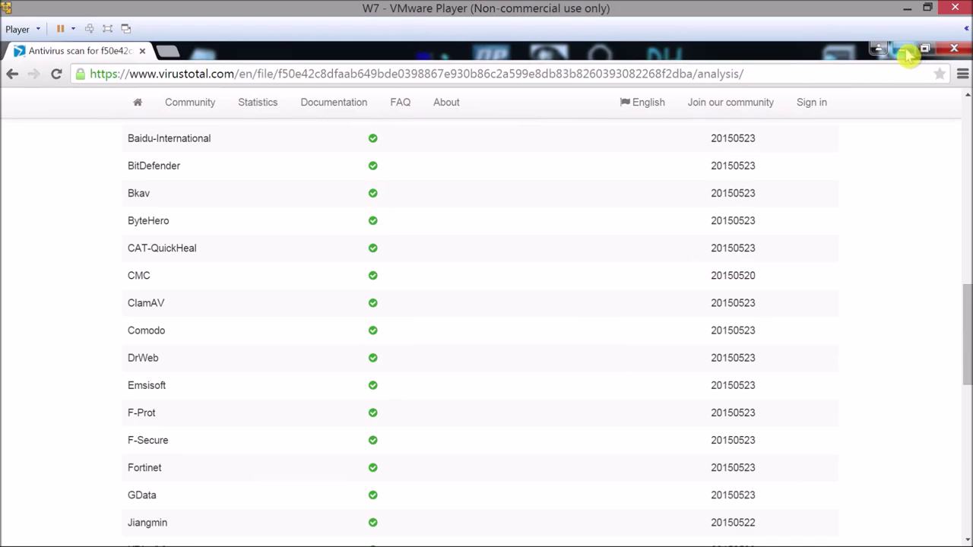
left_click(905, 50)
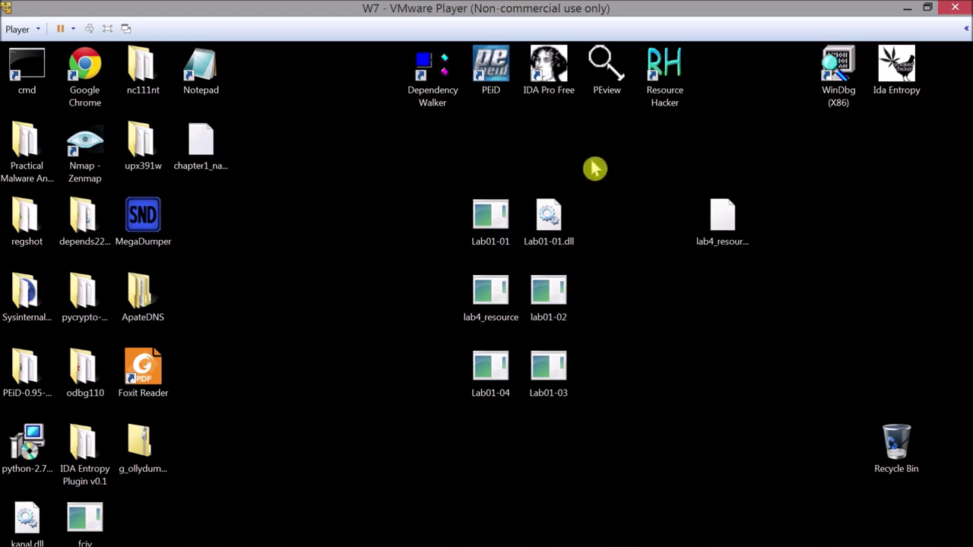
- Launch PEview, allowing it to run, and load Lab01-01.exe from the Desktop
double_click(619, 90)
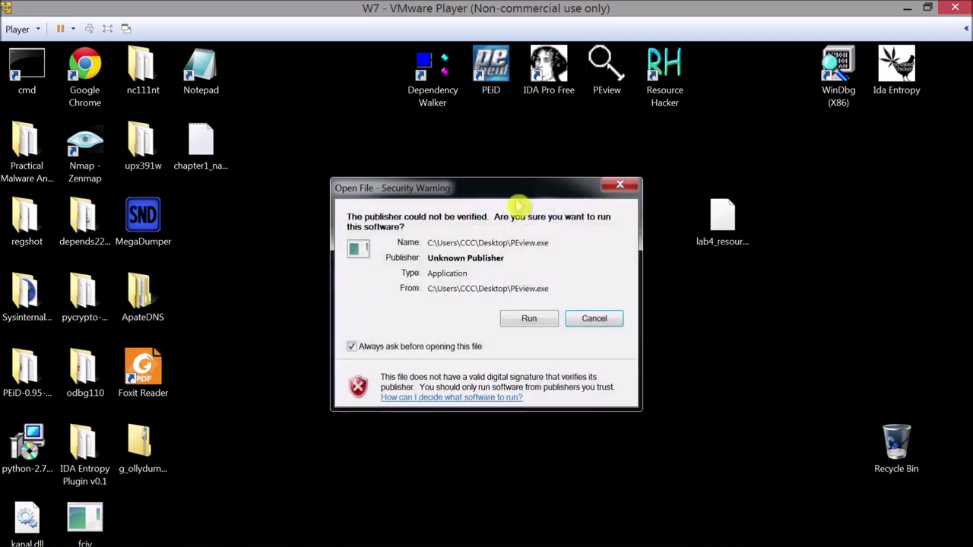
left_click(525, 318)
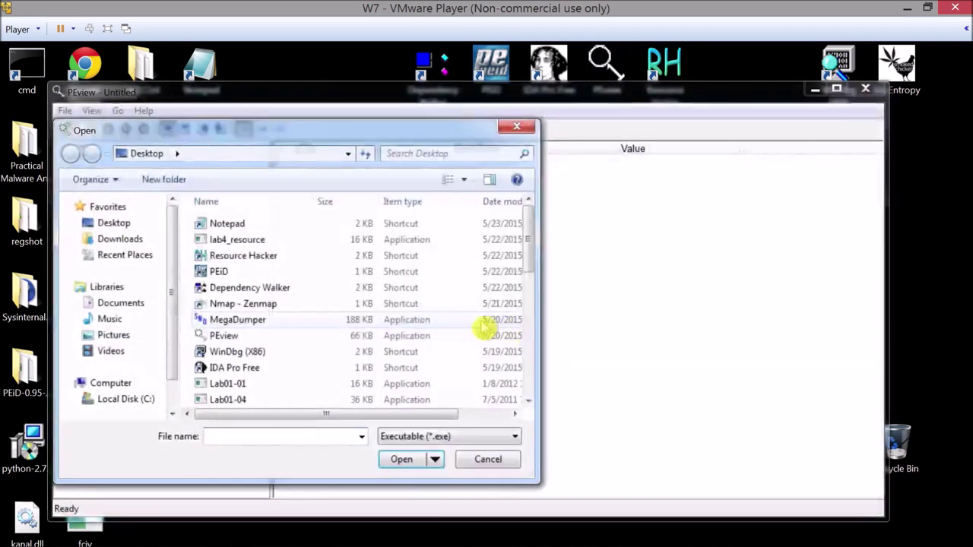
left_click(317, 320)
scroll(315, 326, "down", 4)
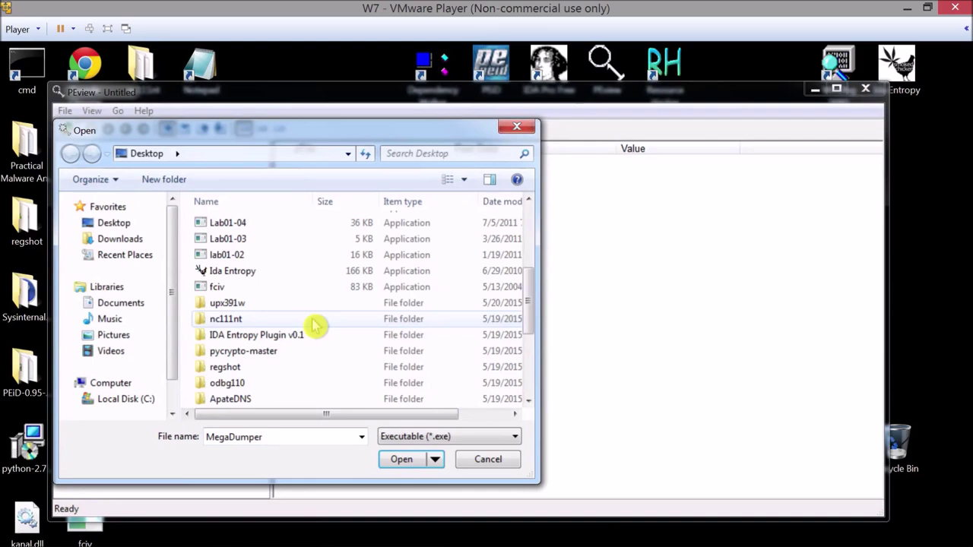
scroll(315, 325, "up", 1)
double_click(311, 255)
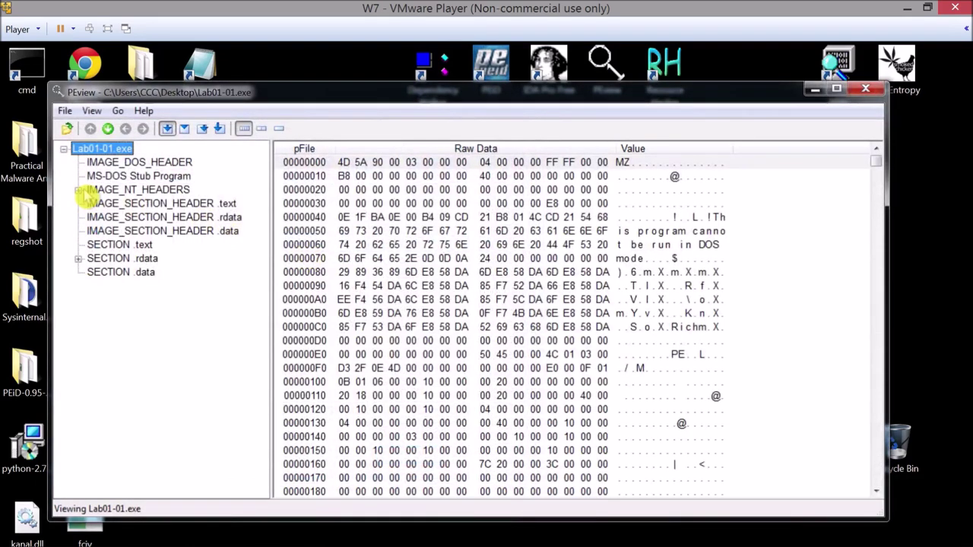
- Examine the Time Date Stamp in the IMAGE_FILE_HEADER under IMAGE_NT_HEADERS of Lab01-01.exe, and close PEview
left_click(79, 191)
left_click(138, 220)
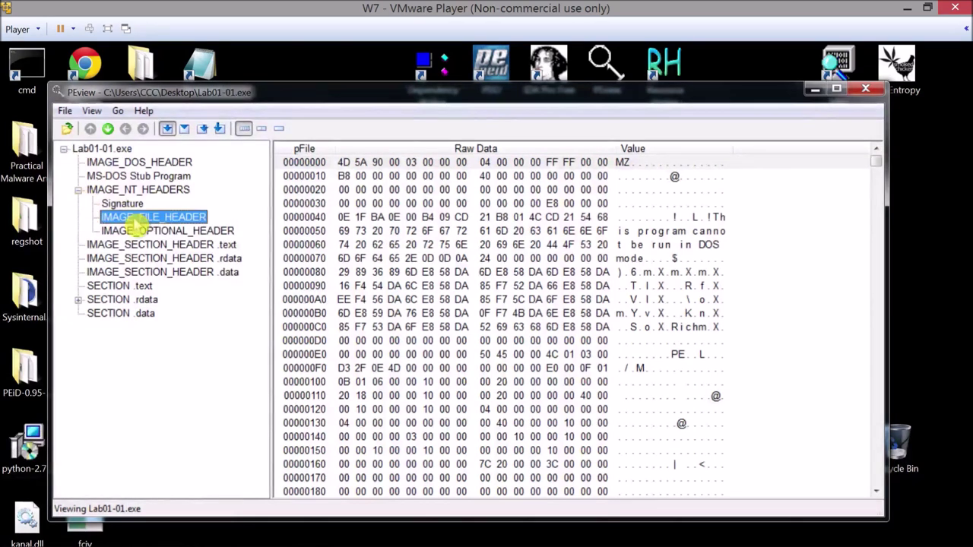
left_click(647, 178)
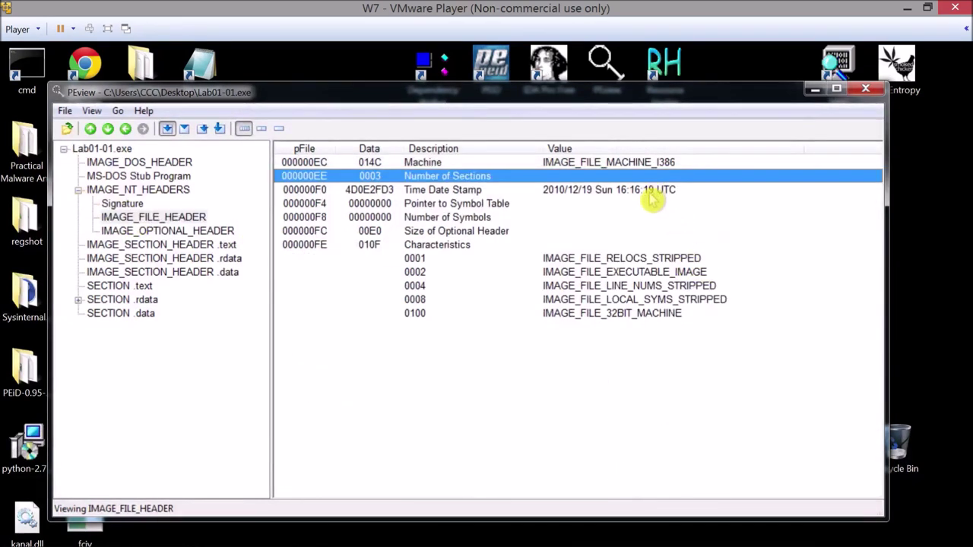
left_click(649, 193)
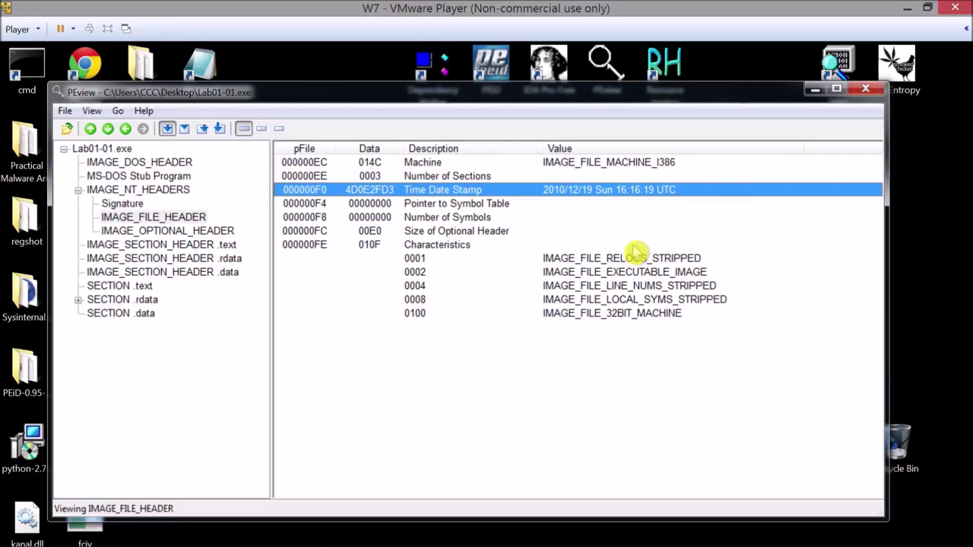
left_click(866, 89)
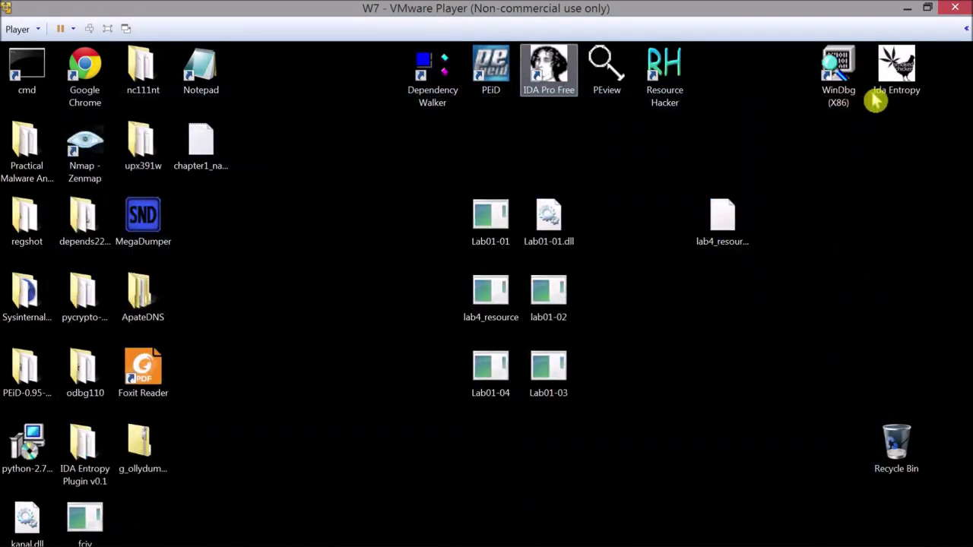
- Launch PEview and load Lab01-01.dll from the Desktop with the file type filter set to Dynamic Link Library (*.dll)
double_click(605, 72)
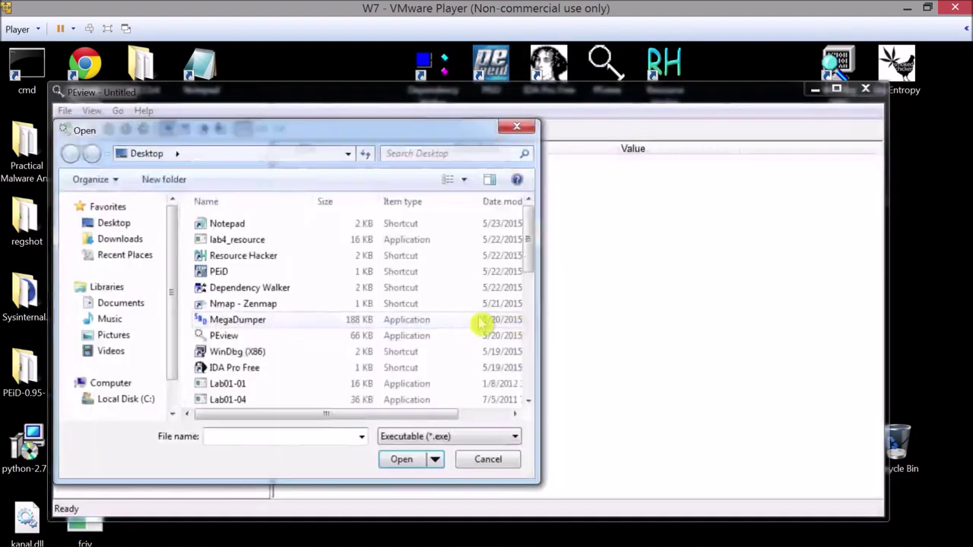
left_click(311, 339)
scroll(311, 345, "down", 3)
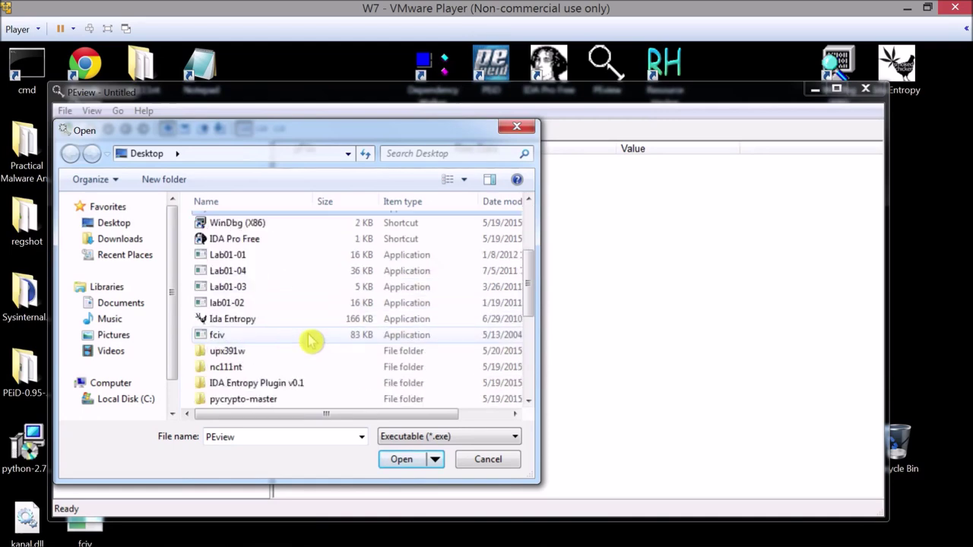
scroll(312, 342, "down", 2)
scroll(312, 343, "up", 4)
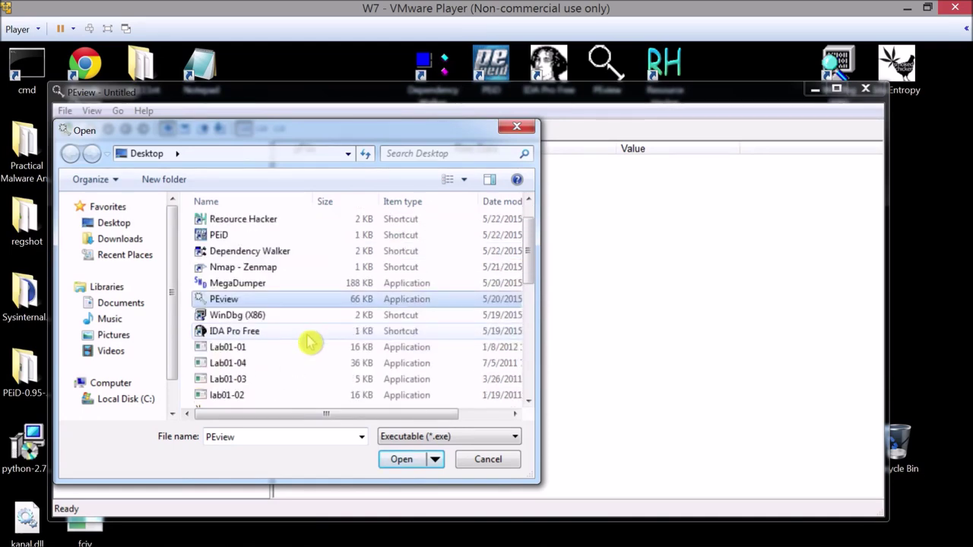
scroll(310, 343, "up", 1)
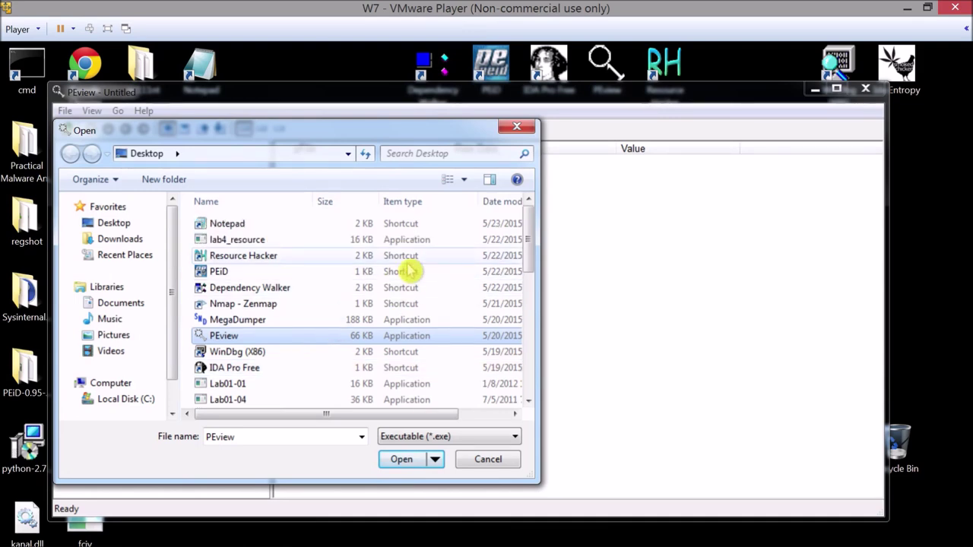
left_click(415, 439)
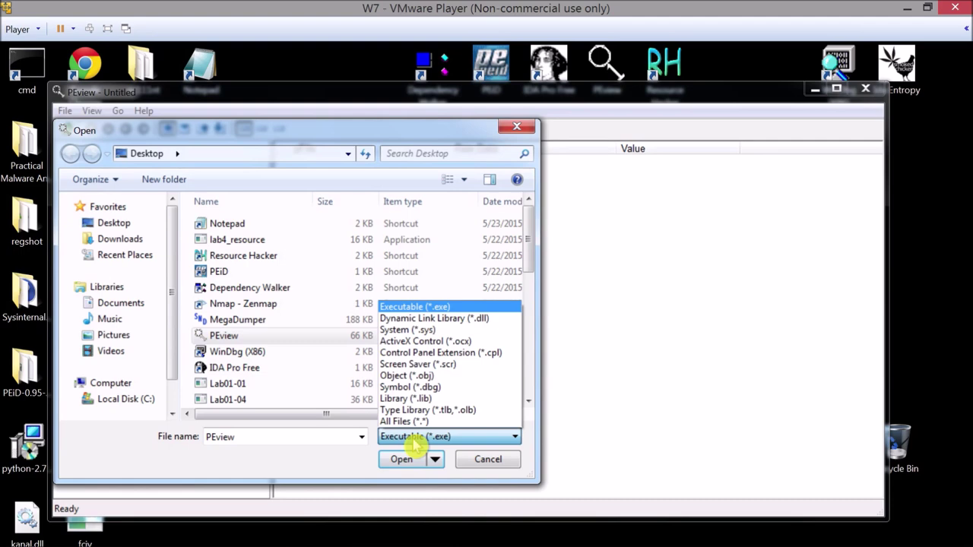
left_click(456, 319)
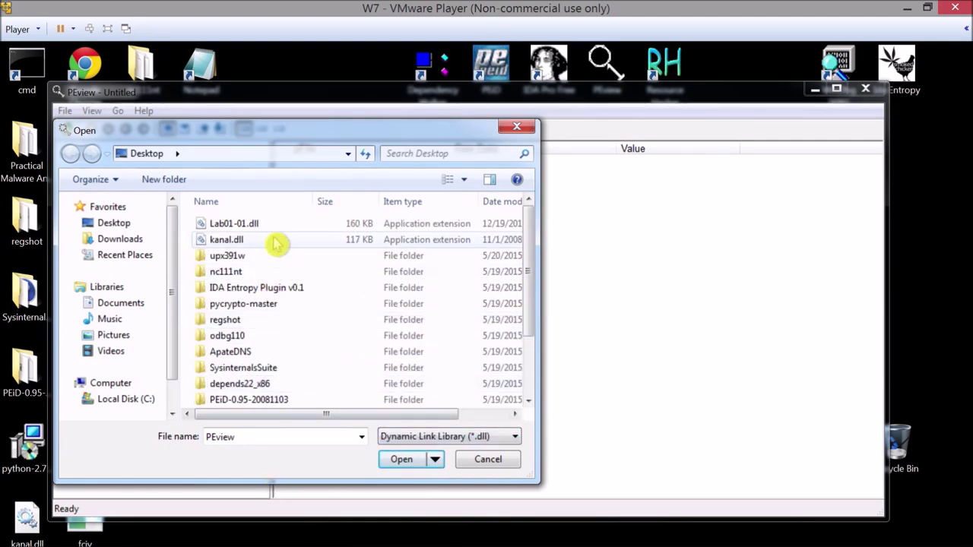
double_click(243, 223)
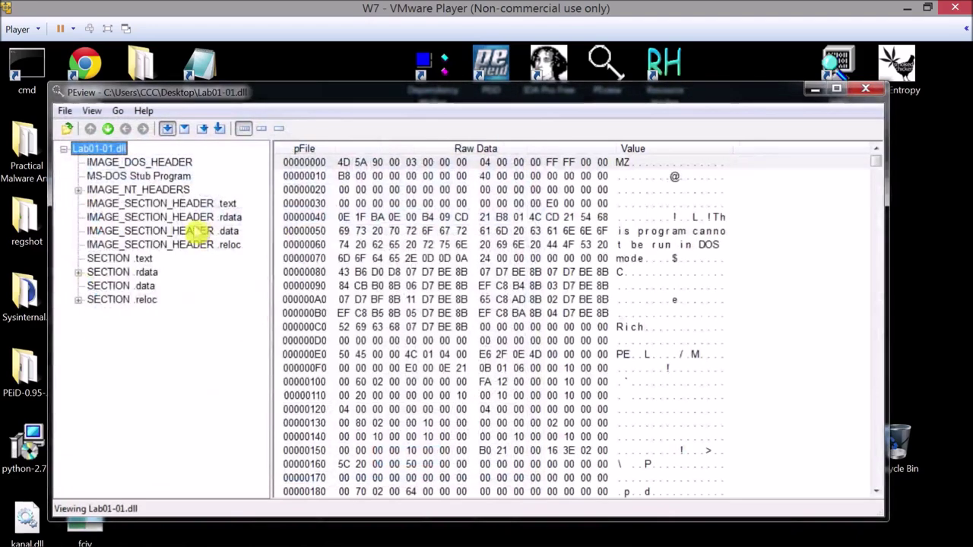
- Examine the Time Date Stamp in the IMAGE_FILE_HEADER under IMAGE_NT_HEADERS of Lab01-01.dll, and close PEview
left_click(161, 190)
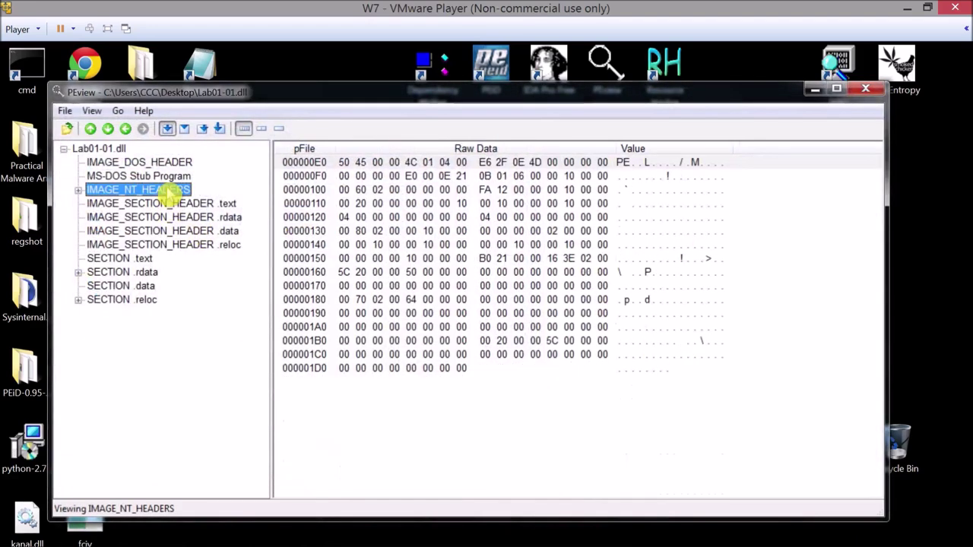
left_click(78, 190)
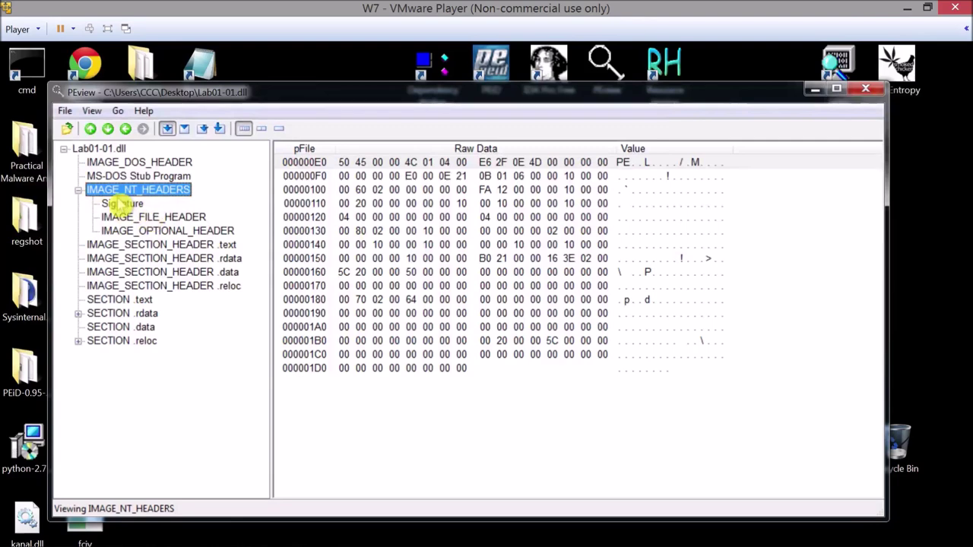
left_click(147, 217)
left_click(604, 177)
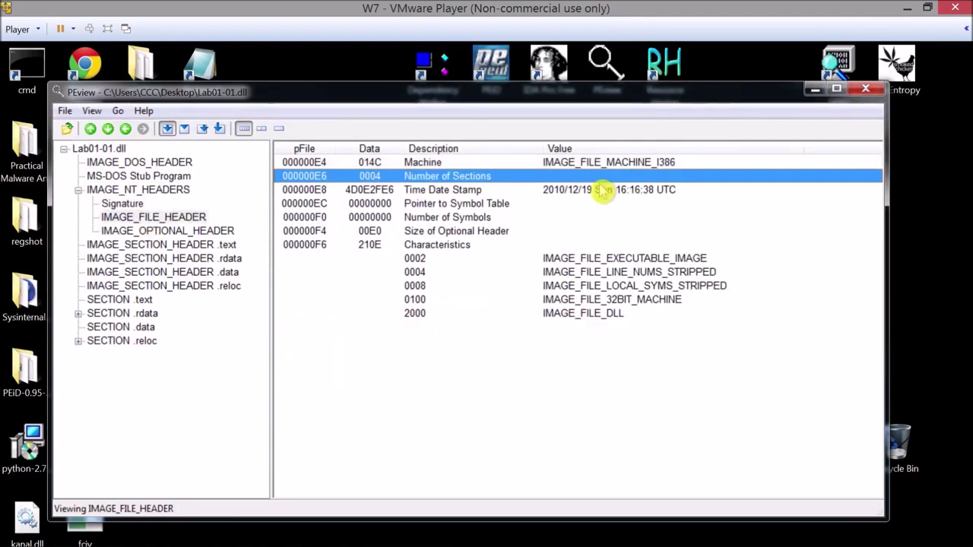
left_click(607, 191)
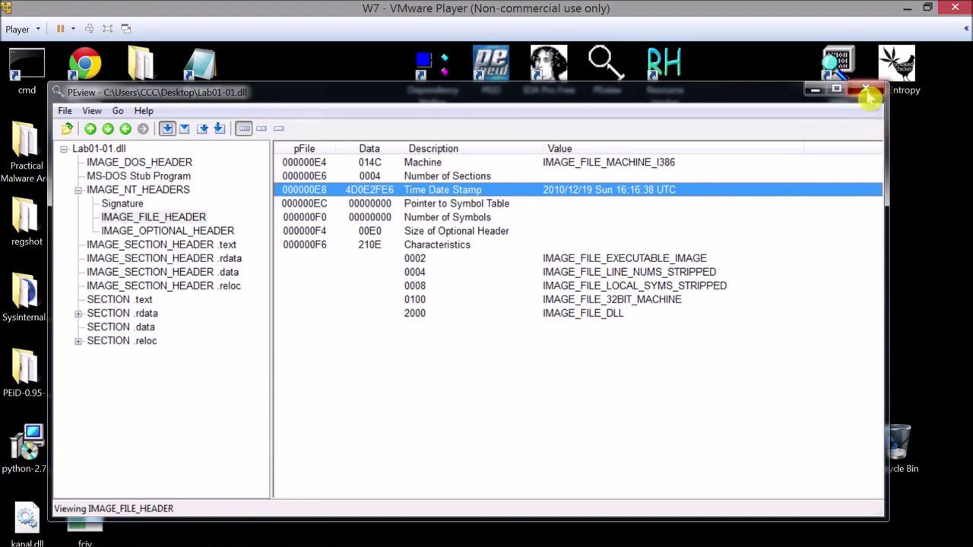
left_click(864, 89)
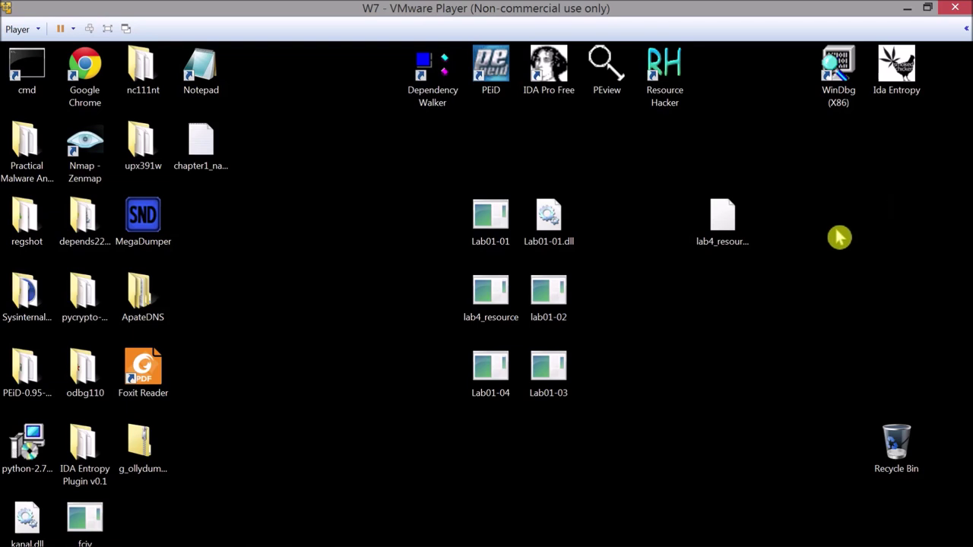
- Launch PEiD, allowing it to run, and load Lab01-01.exe from the Desktop for packer identification
double_click(500, 72)
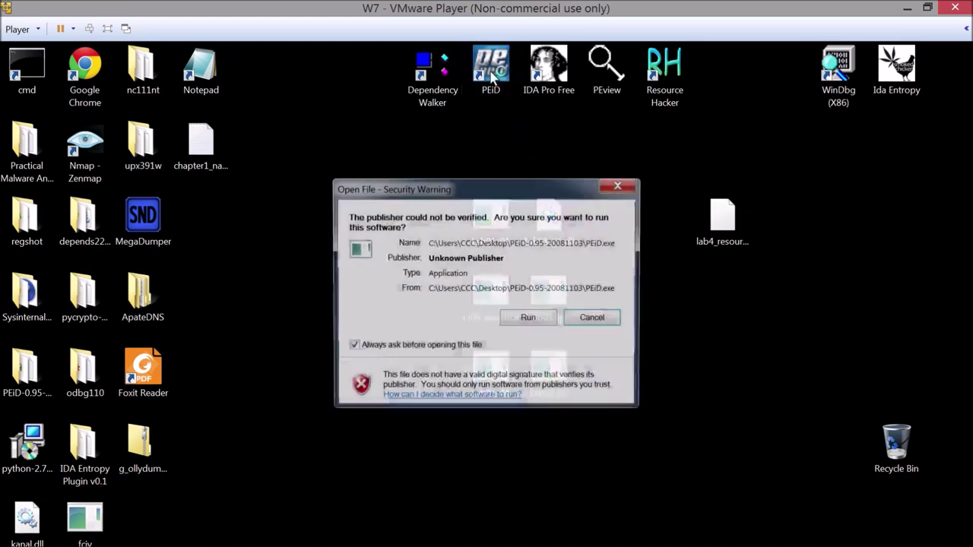
left_click(530, 326)
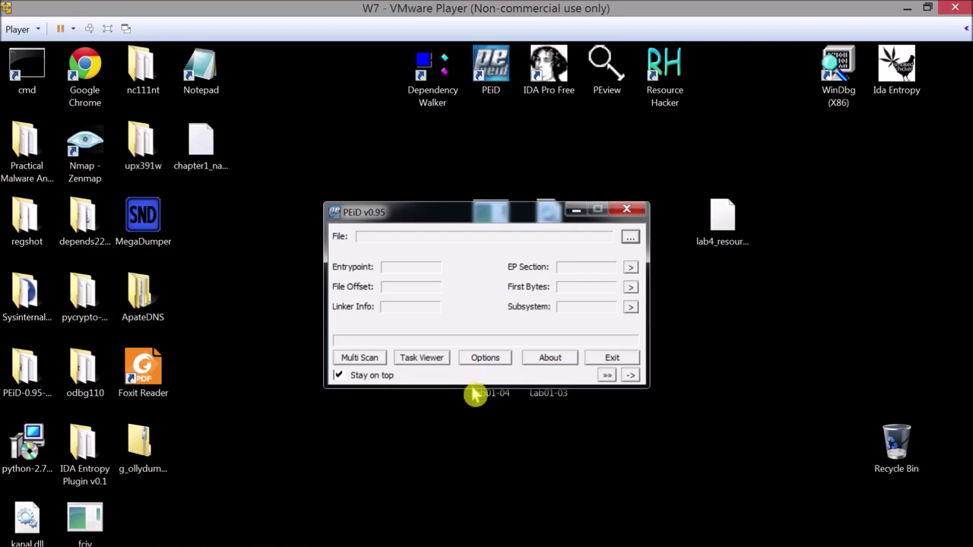
left_click(629, 238)
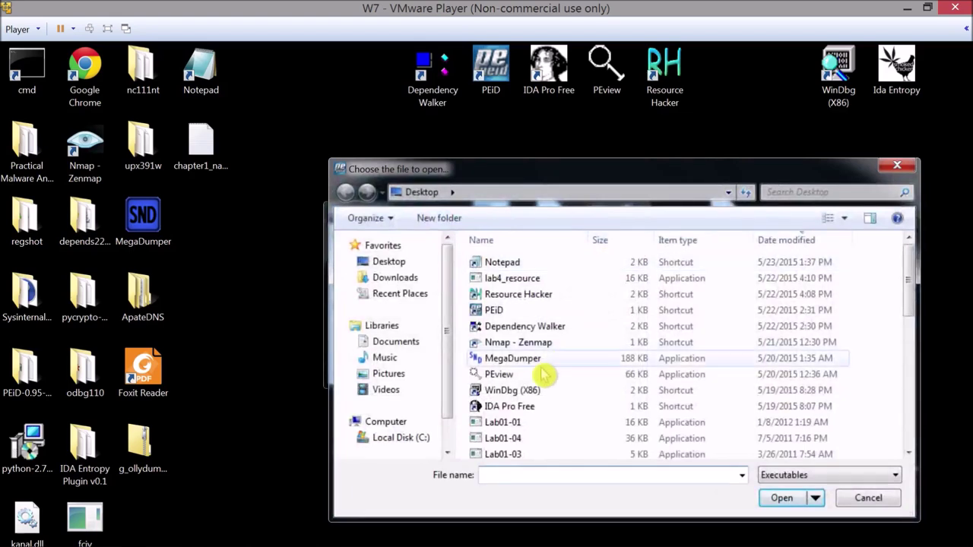
left_click(526, 427)
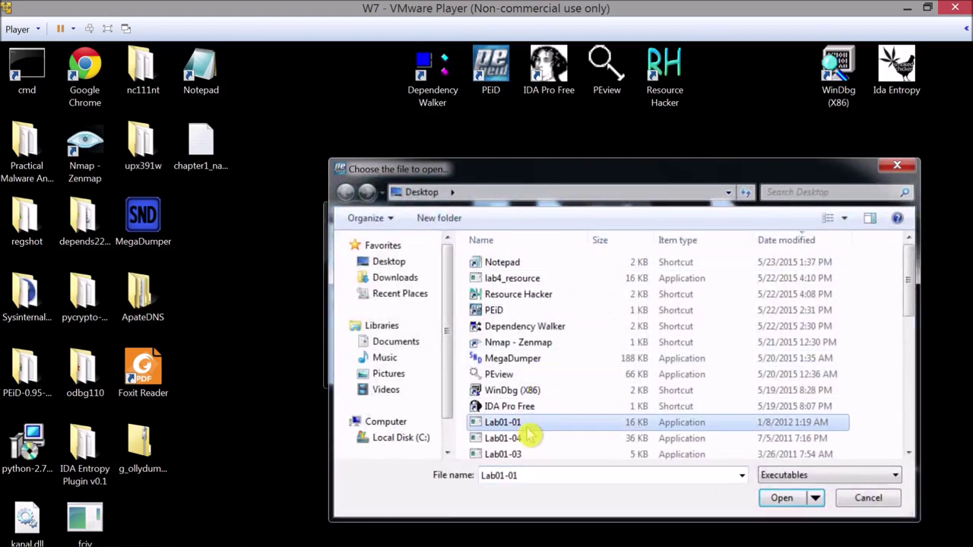
double_click(525, 428)
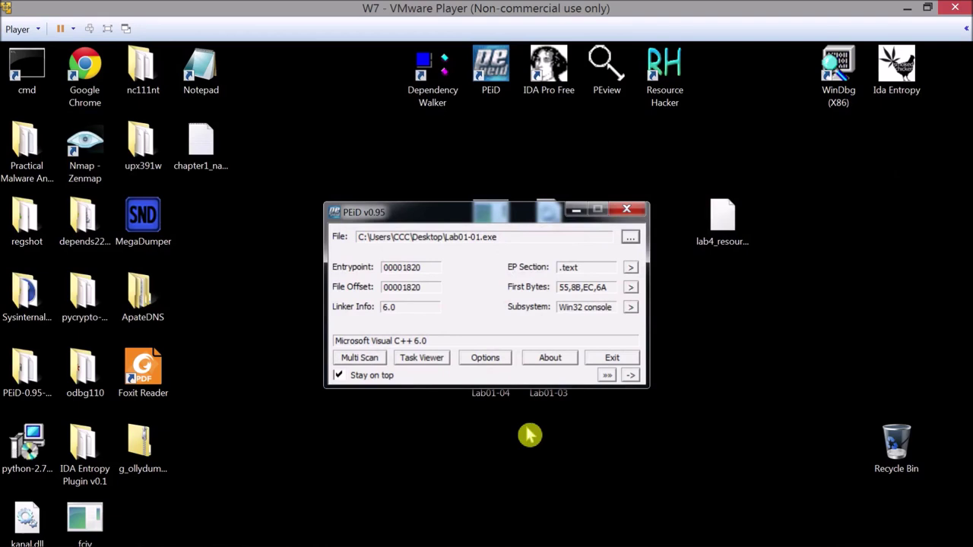
left_click_drag(485, 213, 414, 160)
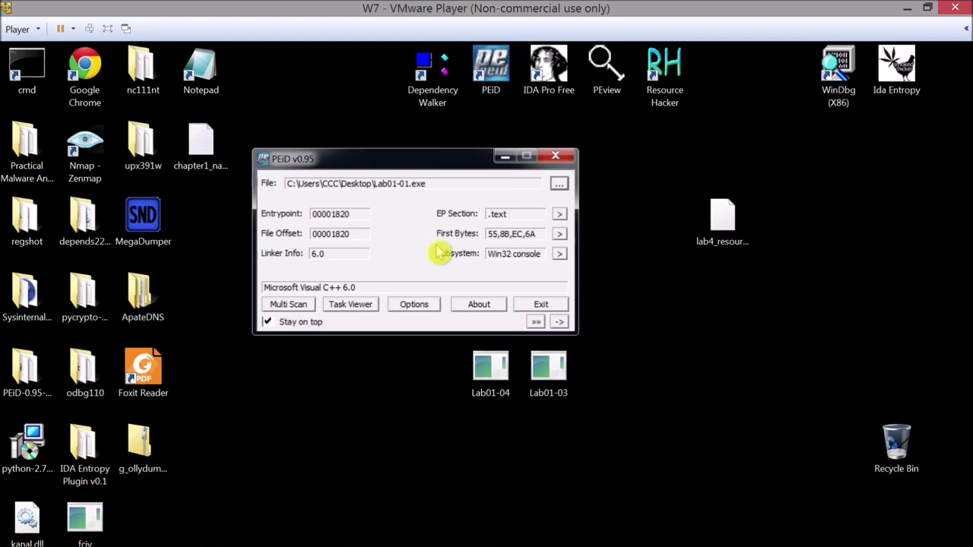
- Run the Entropy and EP Check tests in PEiD's extra information for Lab01-01.exe, and close that dialog
left_click(536, 323)
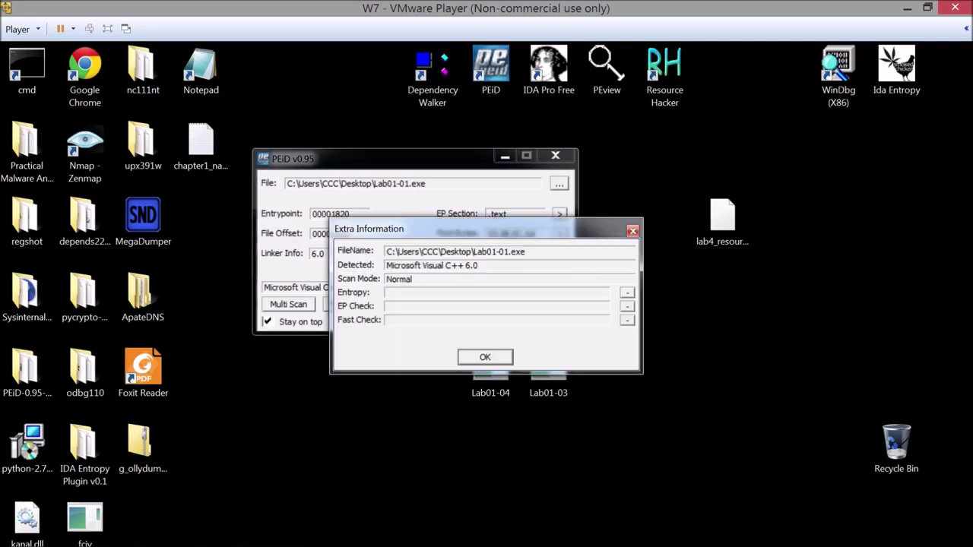
left_click(626, 294)
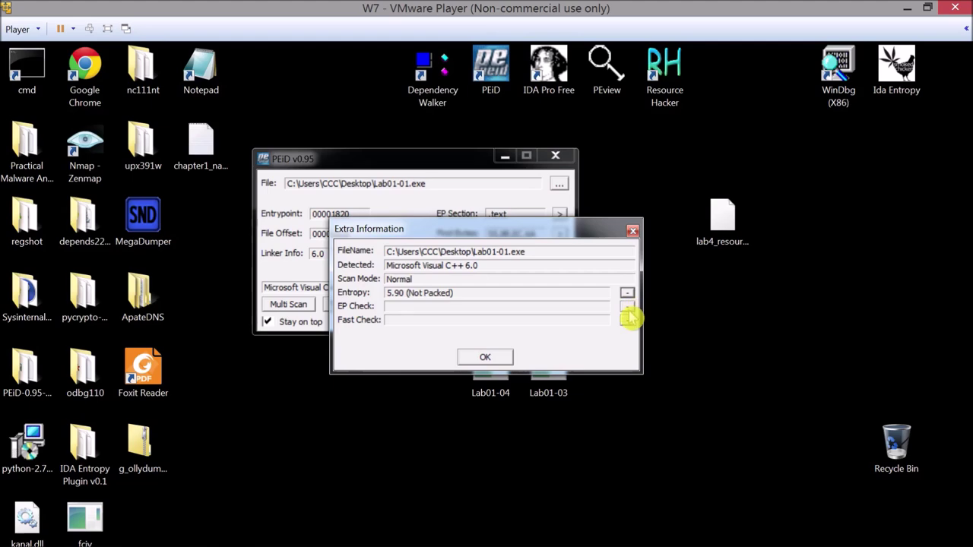
left_click(627, 306)
left_click(486, 358)
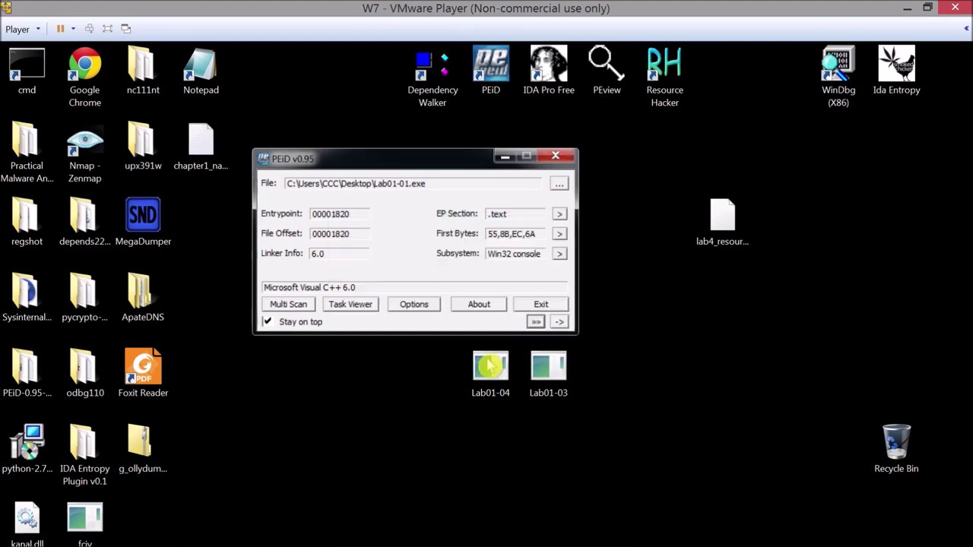
- Load Lab01-01.dll from the Desktop into PEiD with the file filter set to All files
left_click(558, 184)
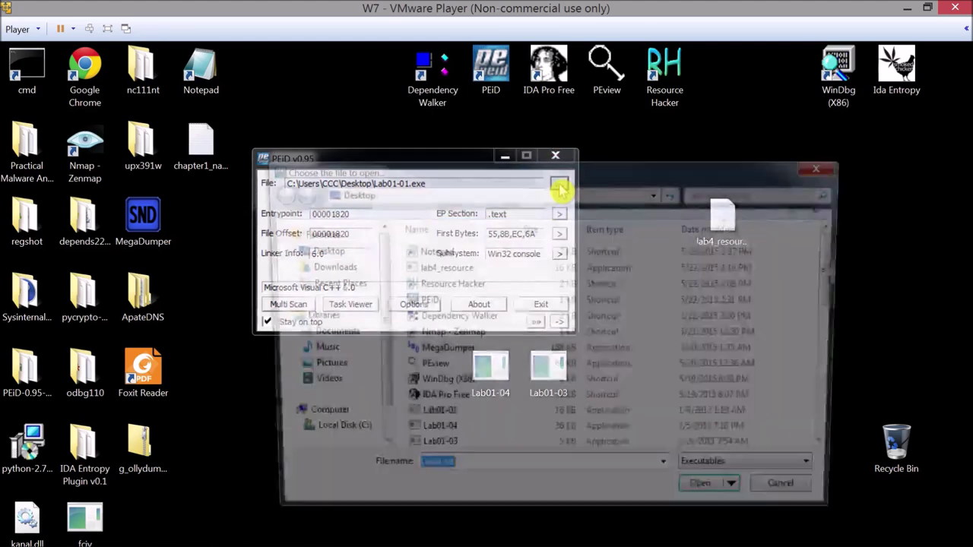
left_click(425, 390)
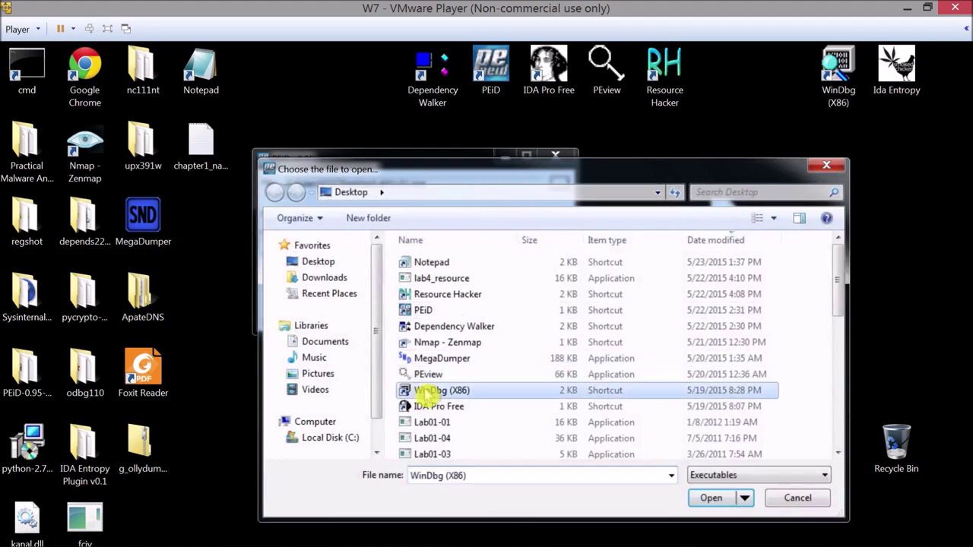
left_click(749, 475)
left_click(739, 502)
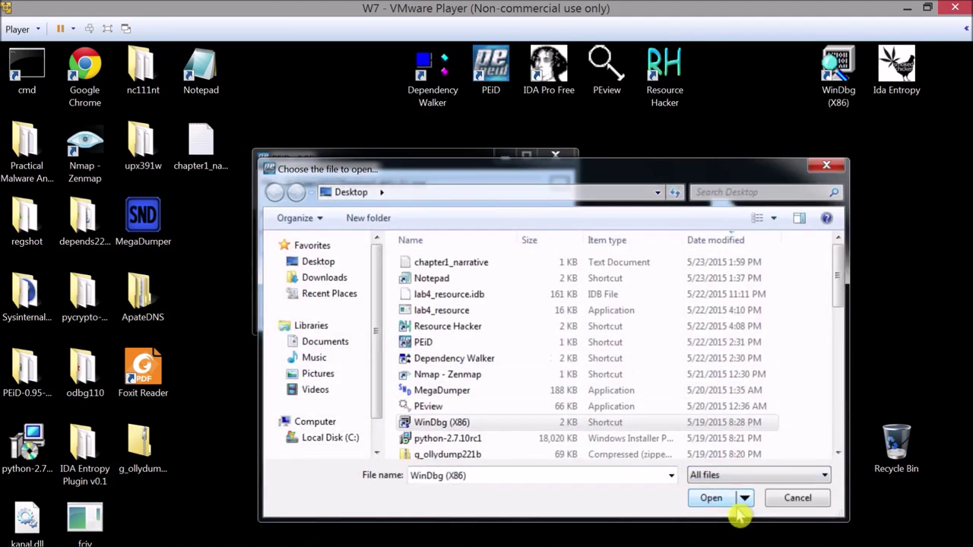
left_click(431, 278)
scroll(426, 297, "down", 5)
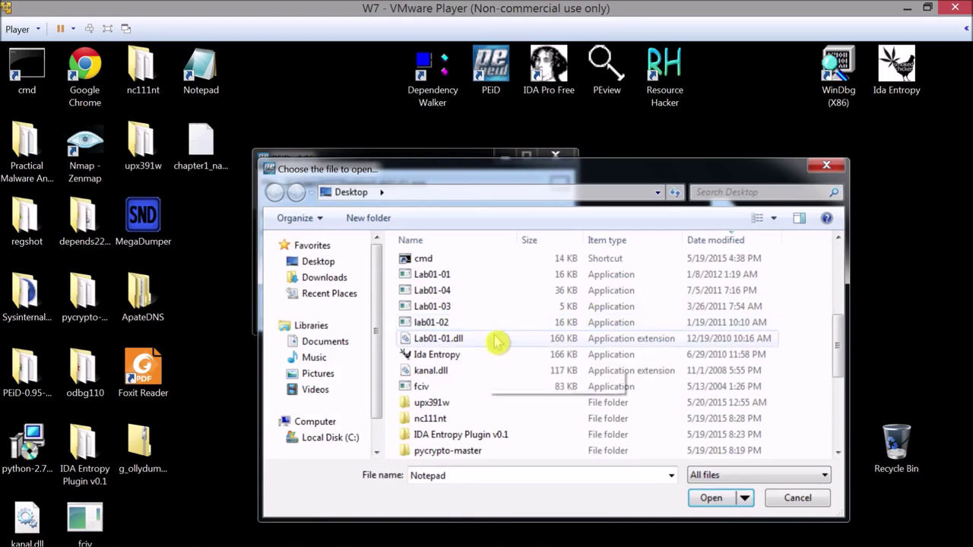
double_click(494, 341)
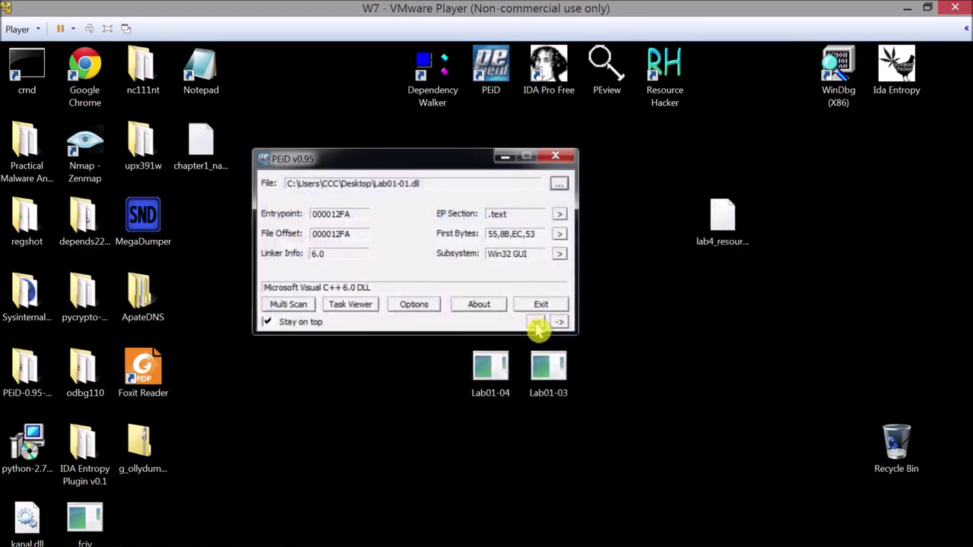
- Run the Entropy, Fast Check and EP Check tests in the extra information for Lab01-01.dll, and close PEiD
left_click(535, 324)
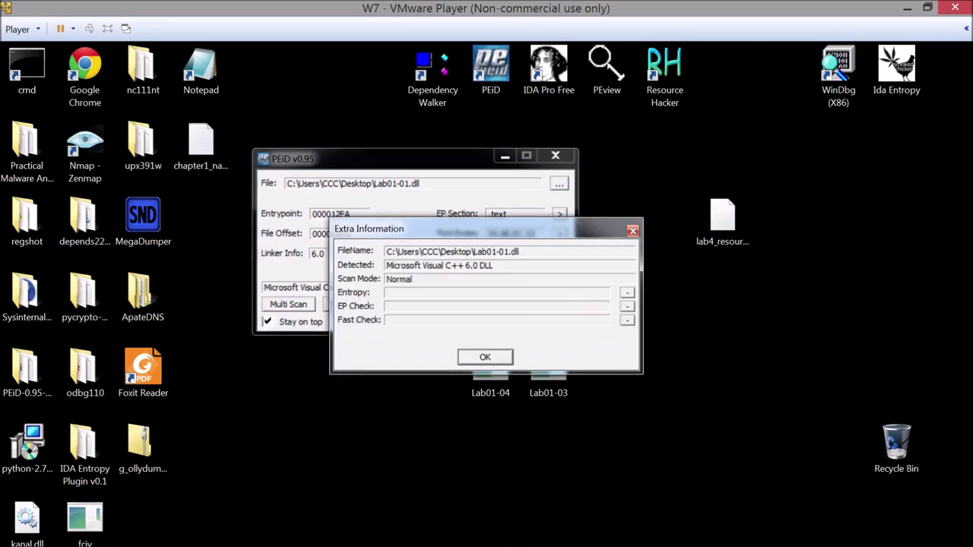
left_click(627, 293)
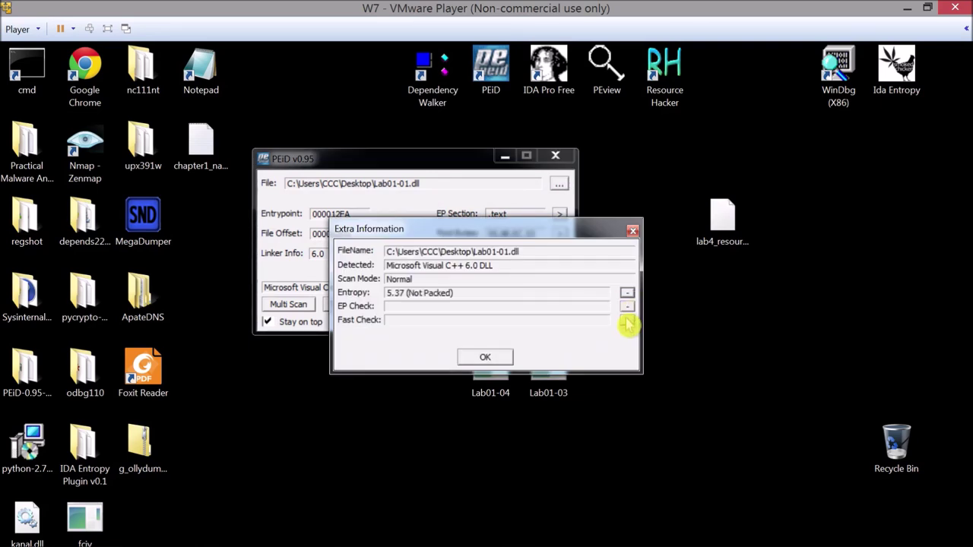
left_click(627, 320)
left_click(627, 306)
left_click(484, 358)
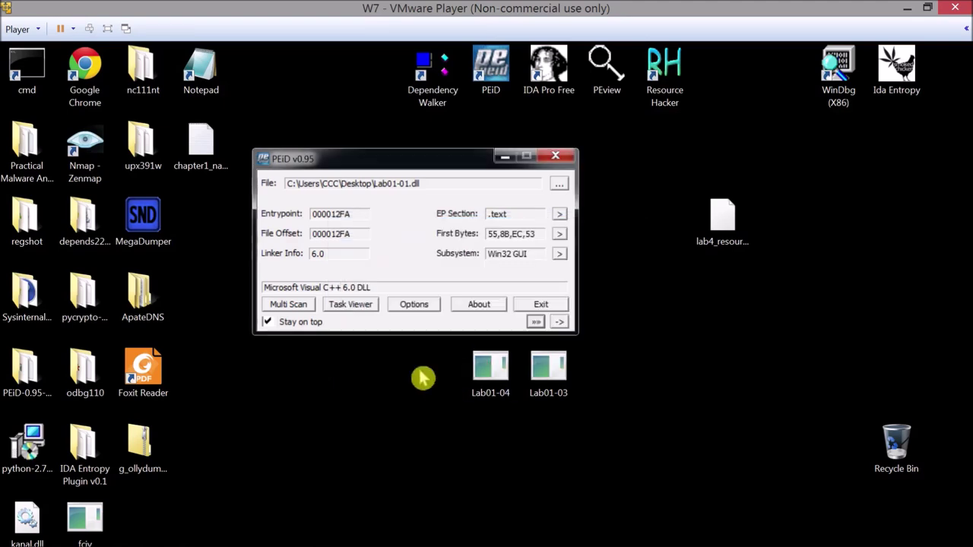
left_click(556, 156)
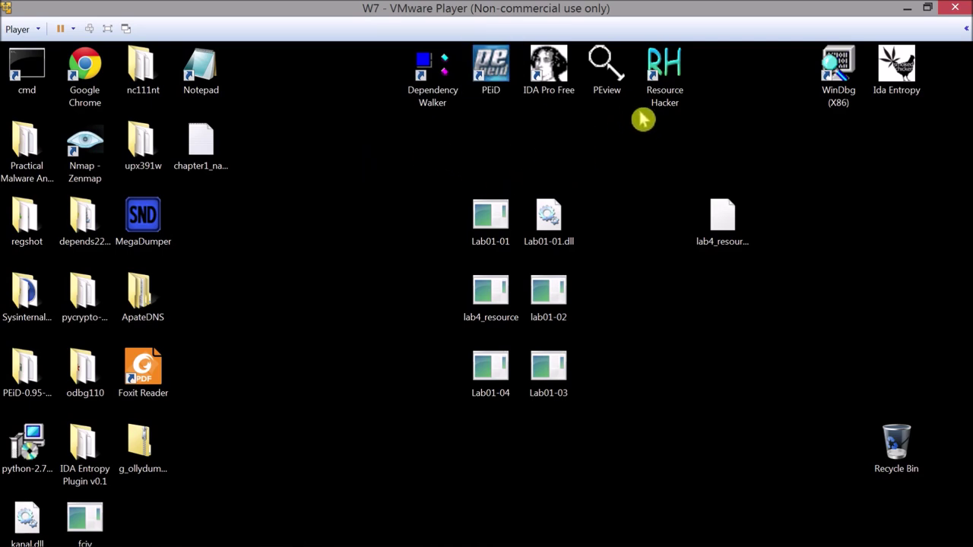
- Launch Dependency Walker, allowing it to run, and open the recently used Lab01-01 executable
double_click(446, 104)
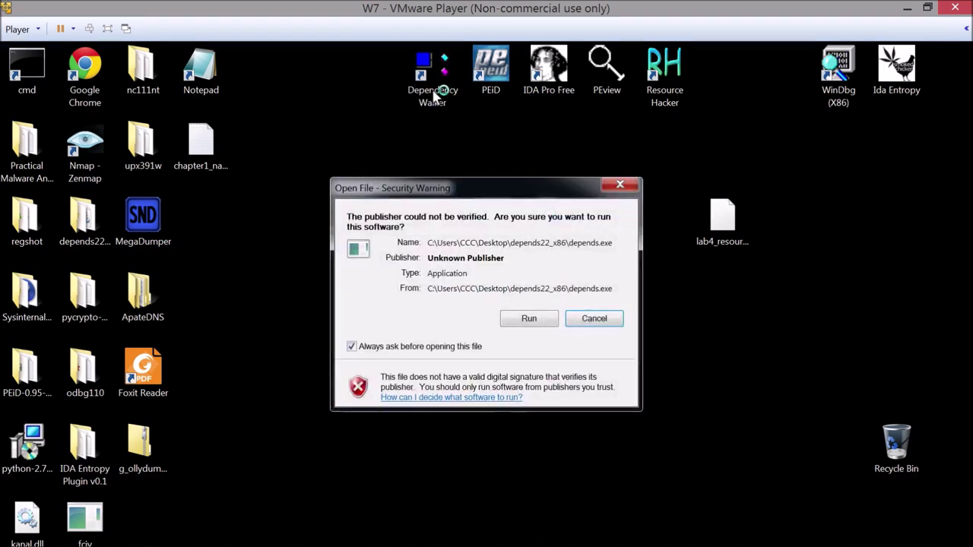
left_click(529, 319)
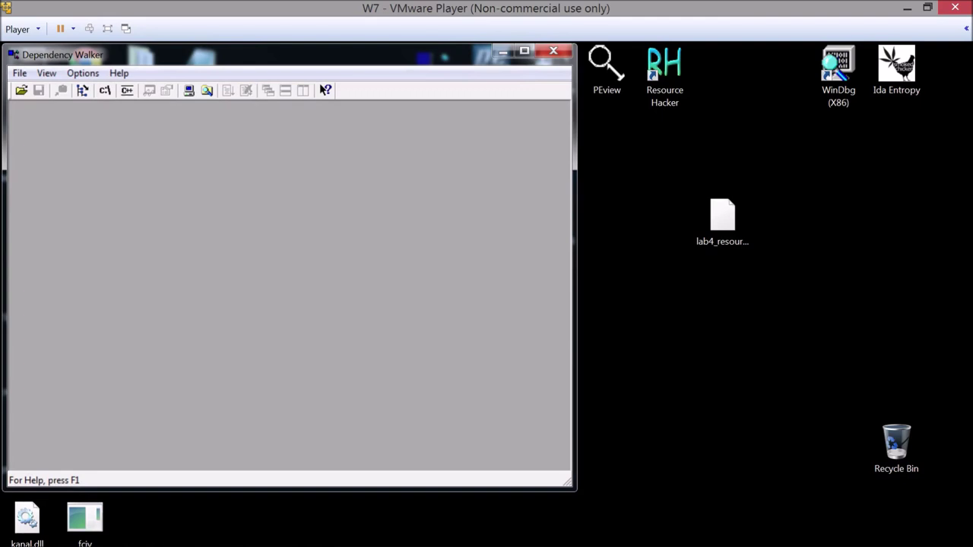
left_click(27, 77)
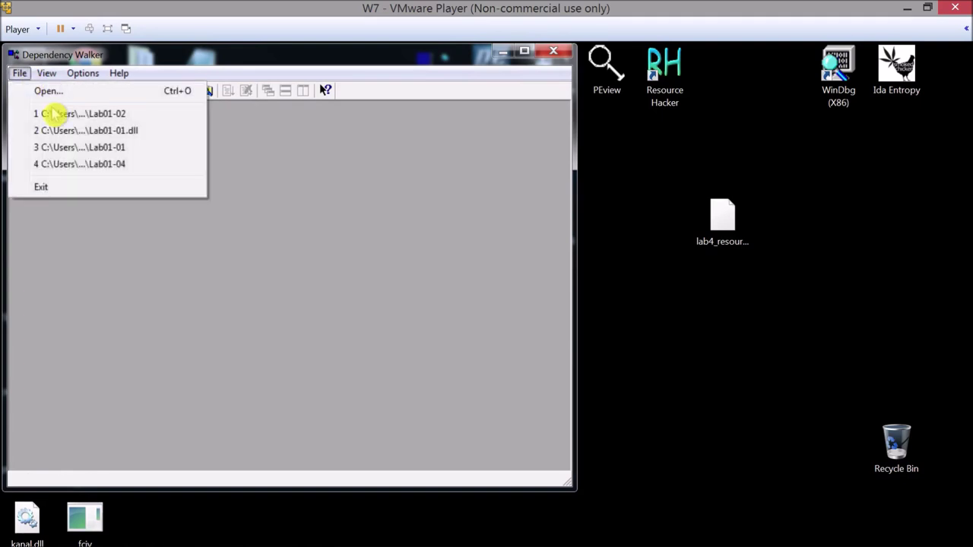
left_click(82, 152)
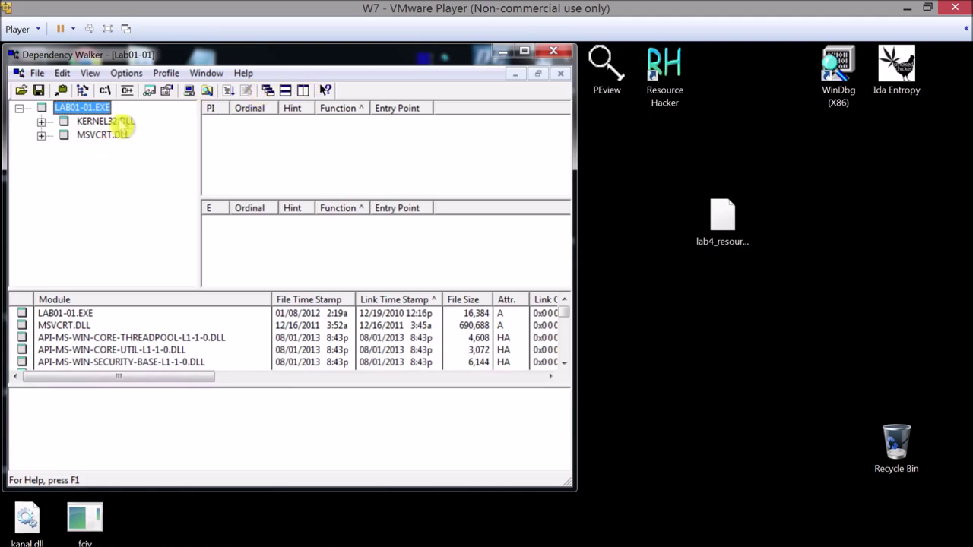
left_click_drag(354, 56, 398, 68)
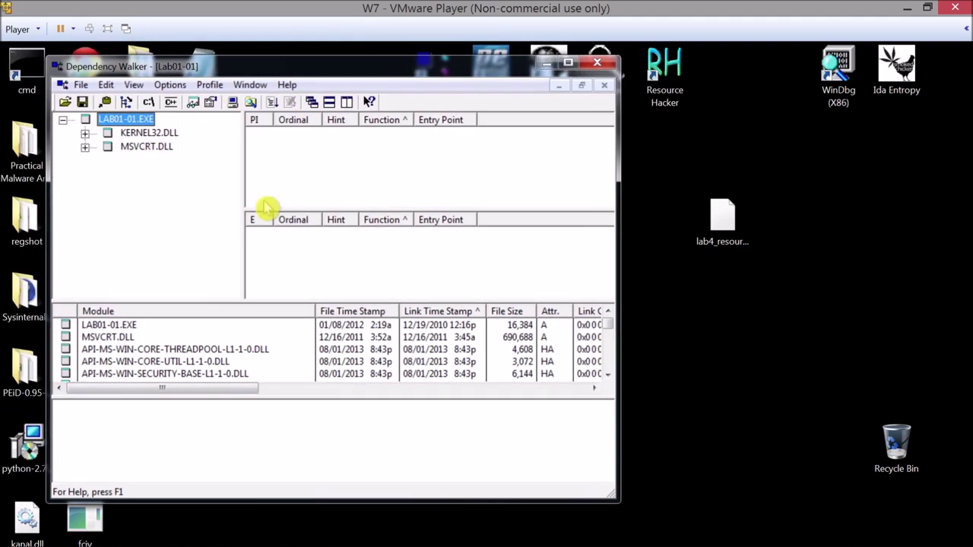
- Display the functions that Lab01-01.exe imports from KERNEL32.DLL and enlarge the imported functions list
left_click_drag(243, 200, 256, 202)
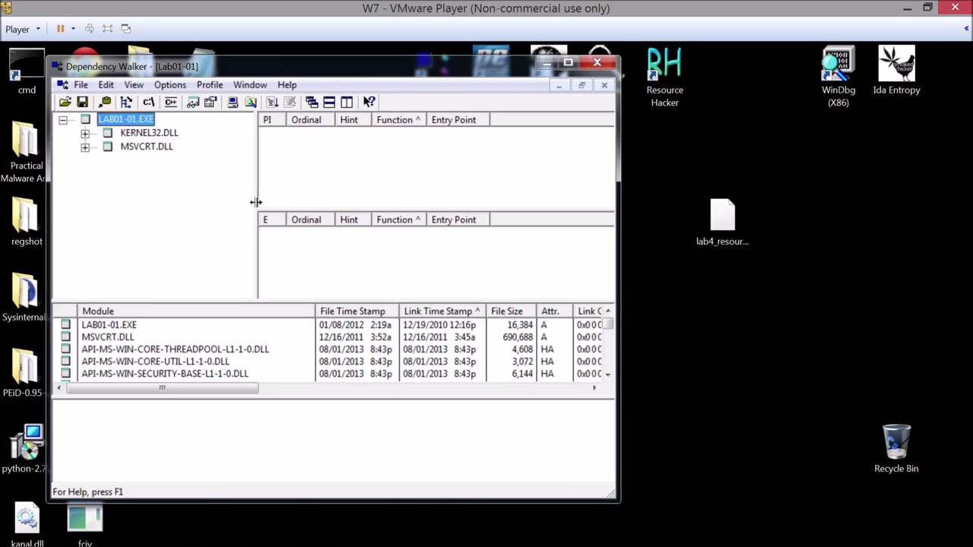
left_click_drag(255, 202, 246, 195)
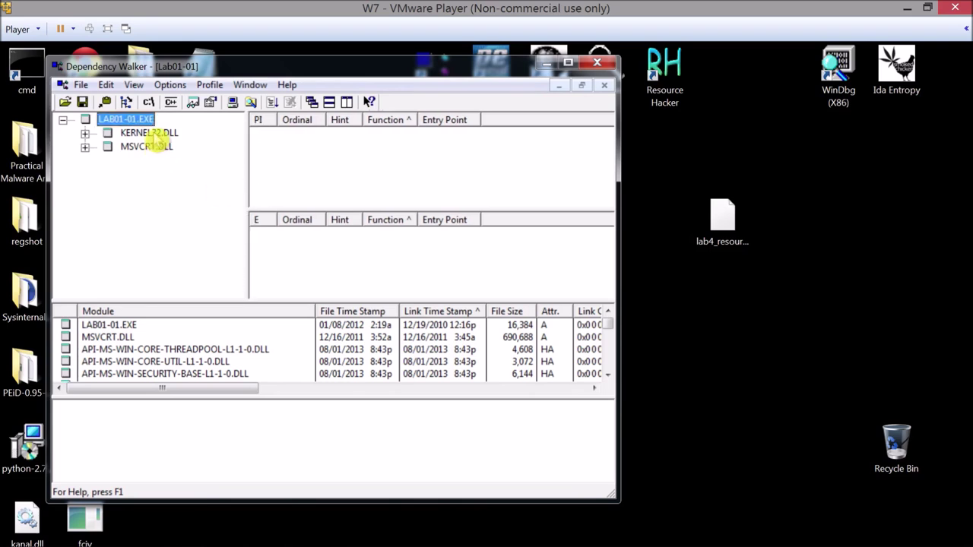
left_click(152, 133)
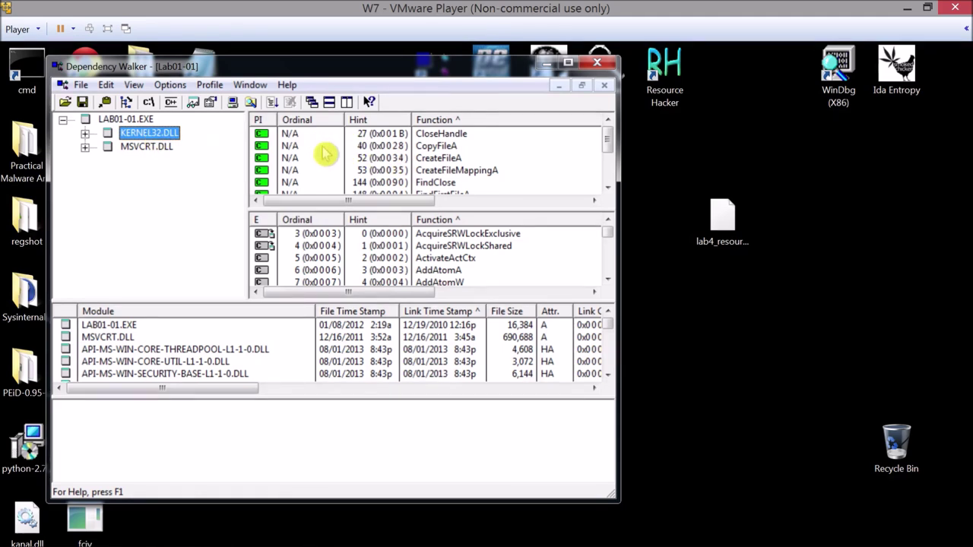
left_click(340, 259)
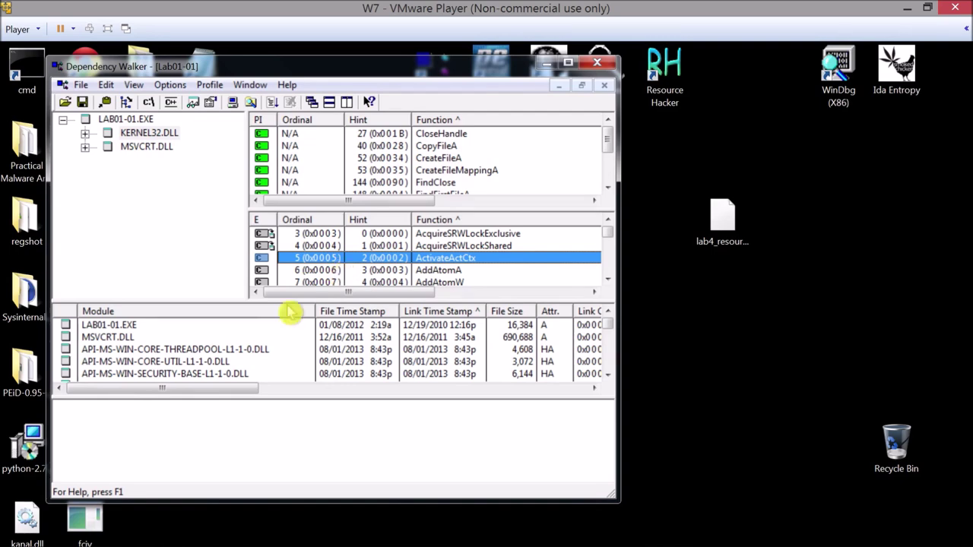
left_click(250, 363)
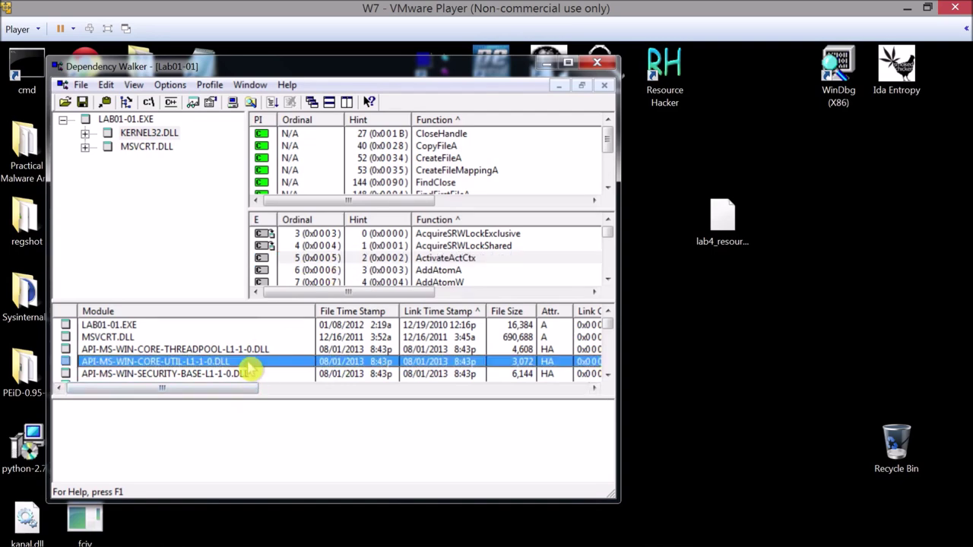
left_click_drag(376, 210, 397, 256)
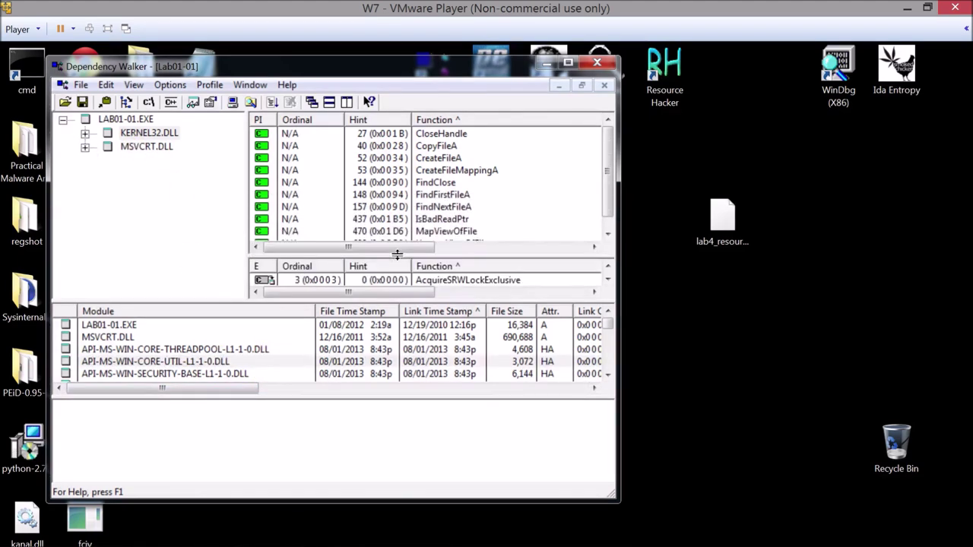
left_click(146, 147)
left_click(143, 137)
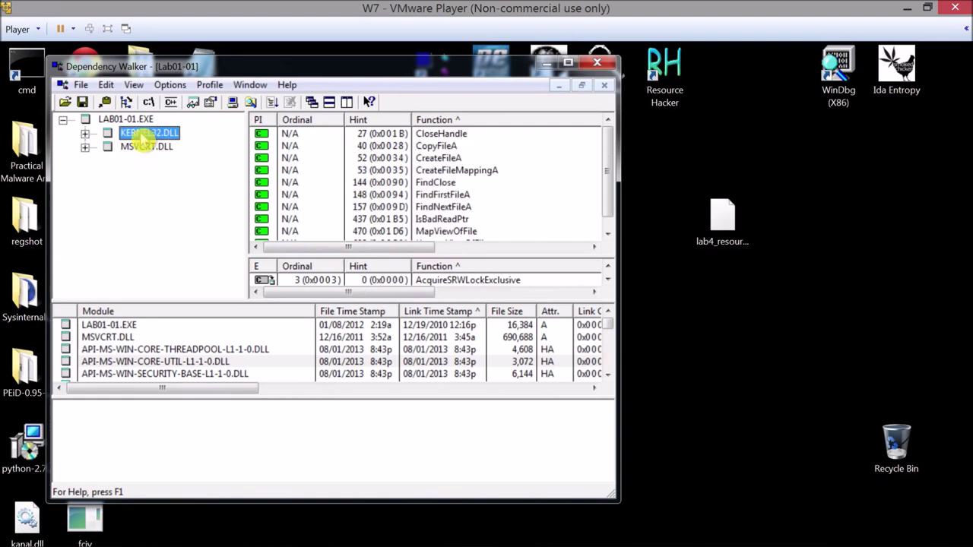
- Examine the CopyFileA, CreateFileA and CreateFileMappingA entries among the KERNEL32.DLL imports
left_click(491, 145)
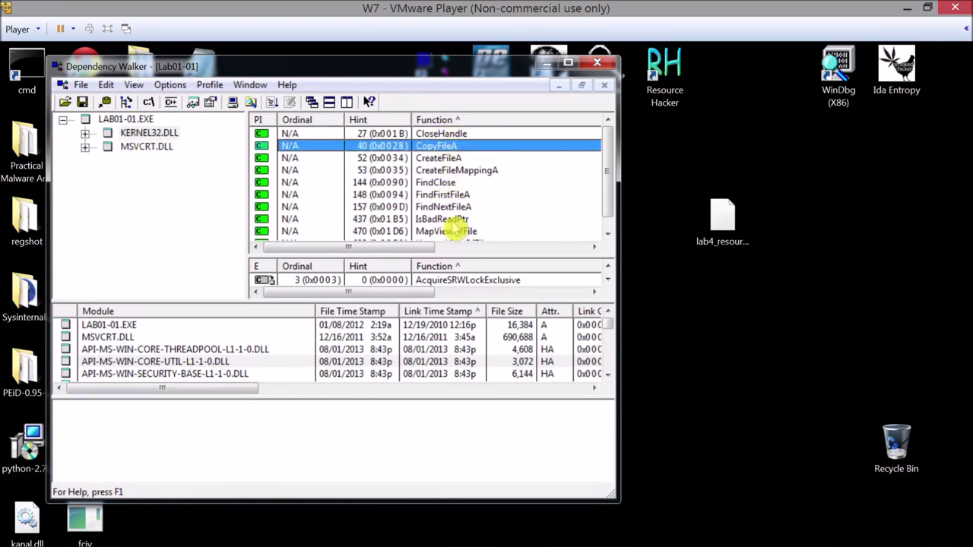
scroll(480, 220, "down", 1)
scroll(501, 205, "up", 1)
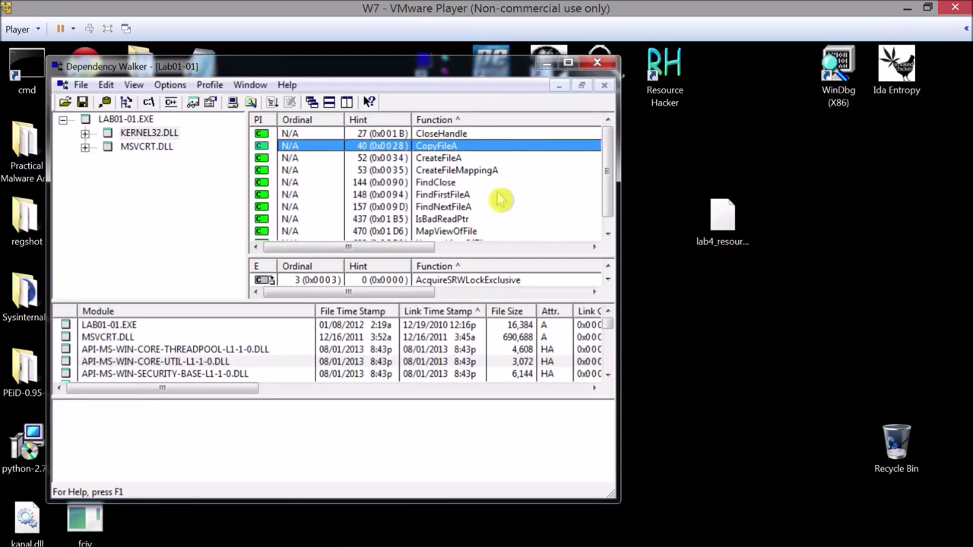
left_click(489, 134)
left_click(493, 146)
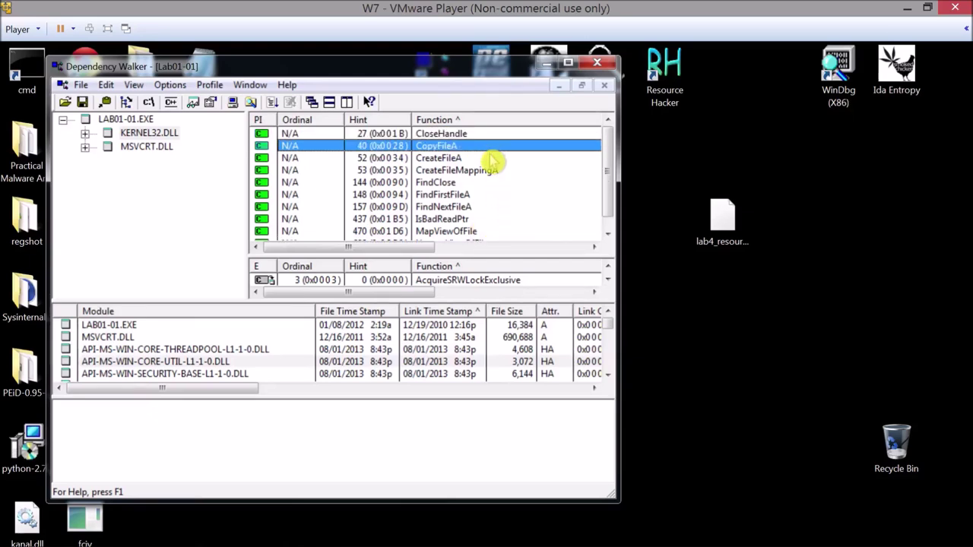
left_click(494, 158)
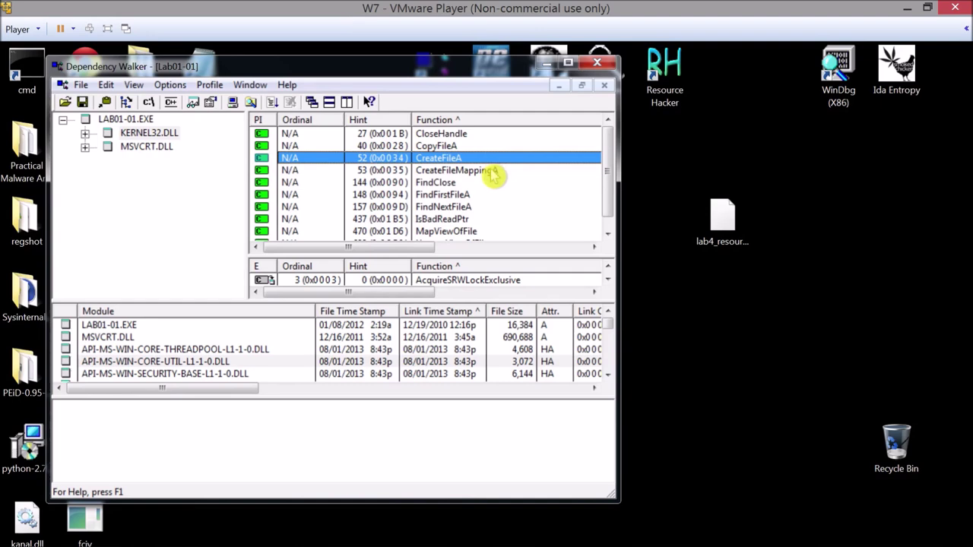
left_click(494, 175)
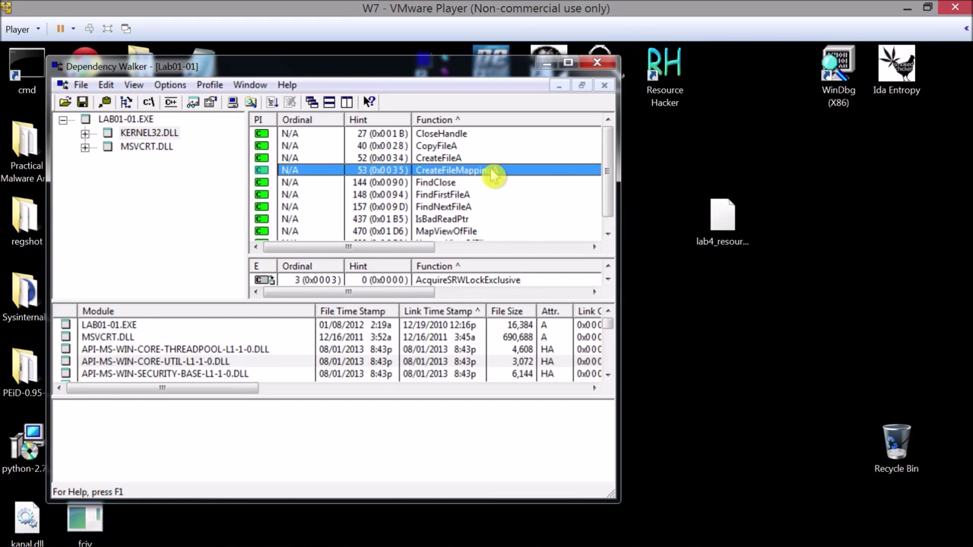
- Review the rest of the KERNEL32.DLL file functions from FindClose to UnmapViewOfFile, comparing them with CopyFileA and the CreateFile entries
key("Up")
key("Up")
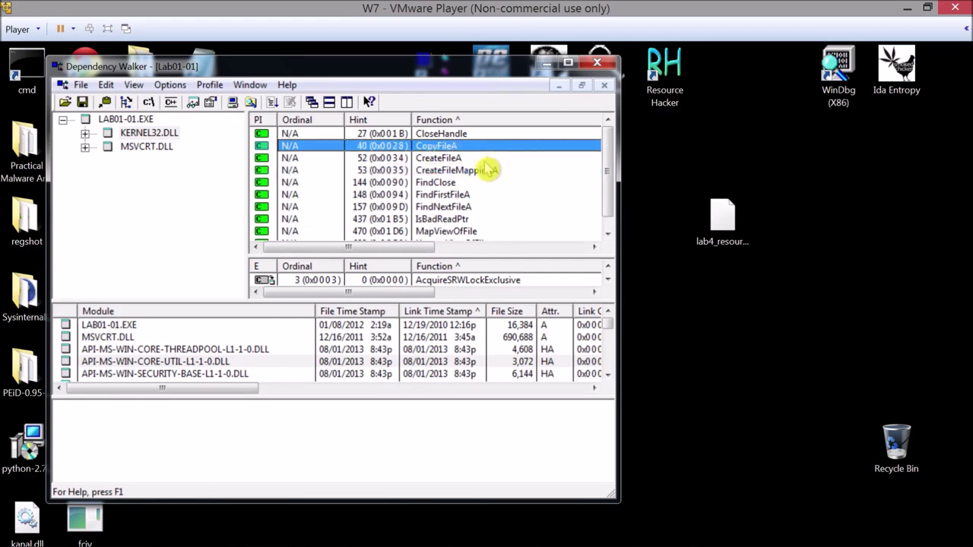
key("Down")
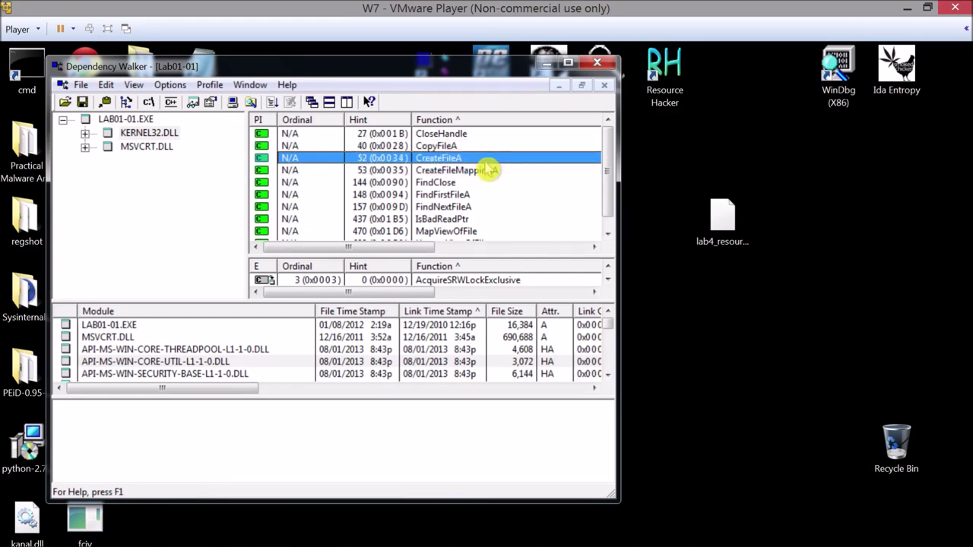
scroll(486, 165, "down", 1)
scroll(486, 165, "up", 1)
key("Up")
key("Down")
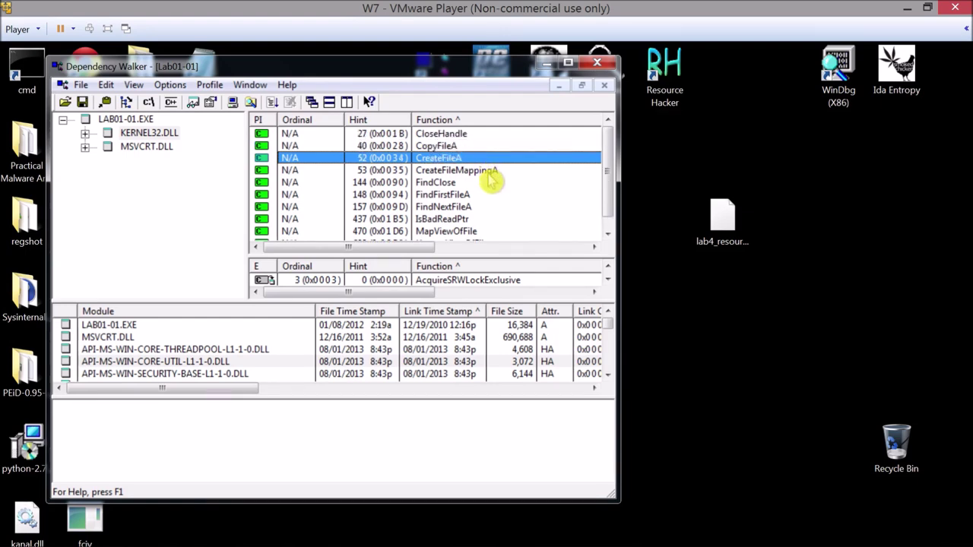
key("Down")
key("Down")
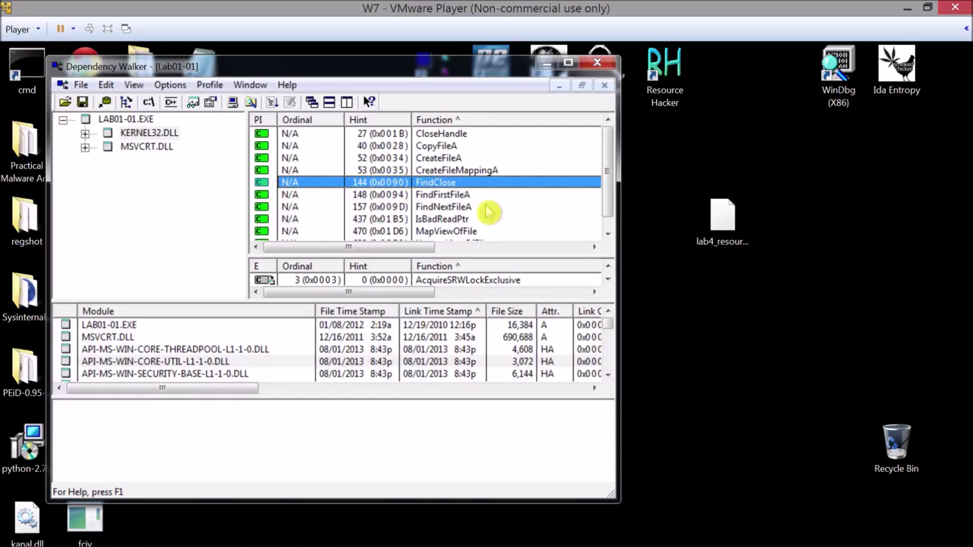
scroll(489, 213, "down", 1)
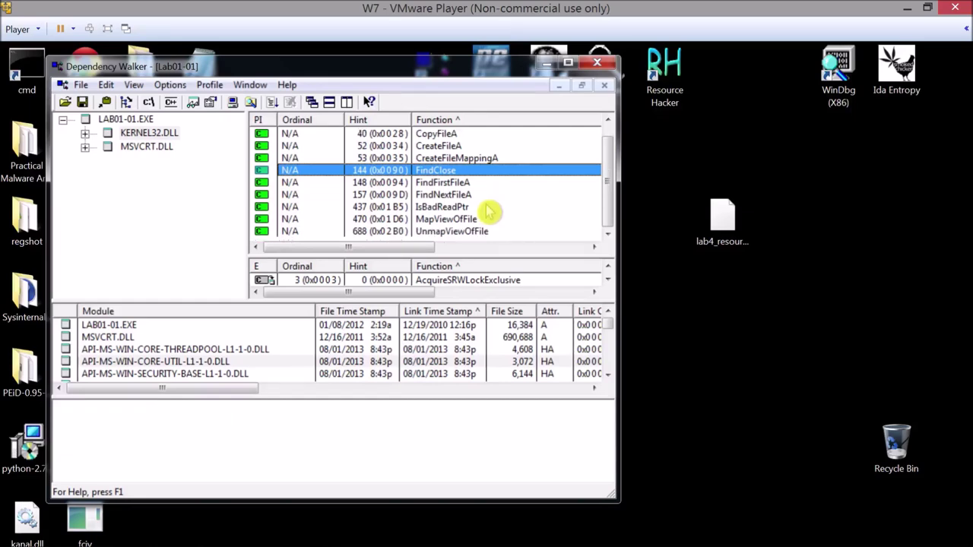
scroll(489, 213, "up", 1)
left_click(466, 169)
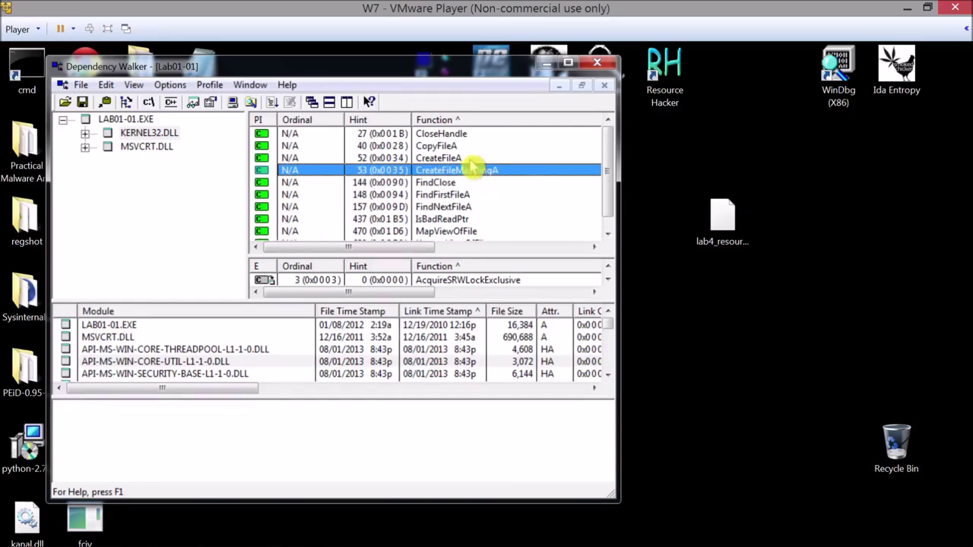
key("Up")
key("Up")
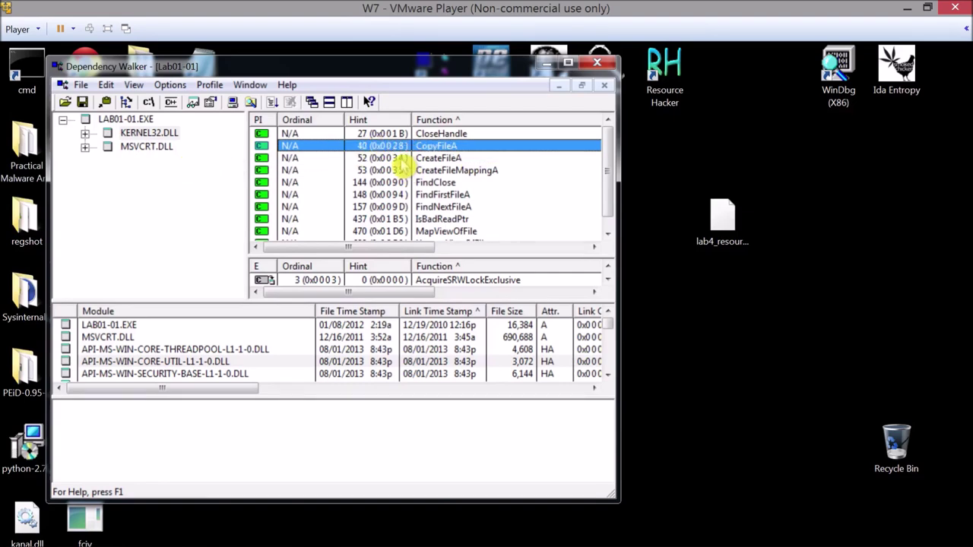
- Review the full list of functions imported from MSVCRT.DLL, and close Dependency Walker
left_click(152, 150)
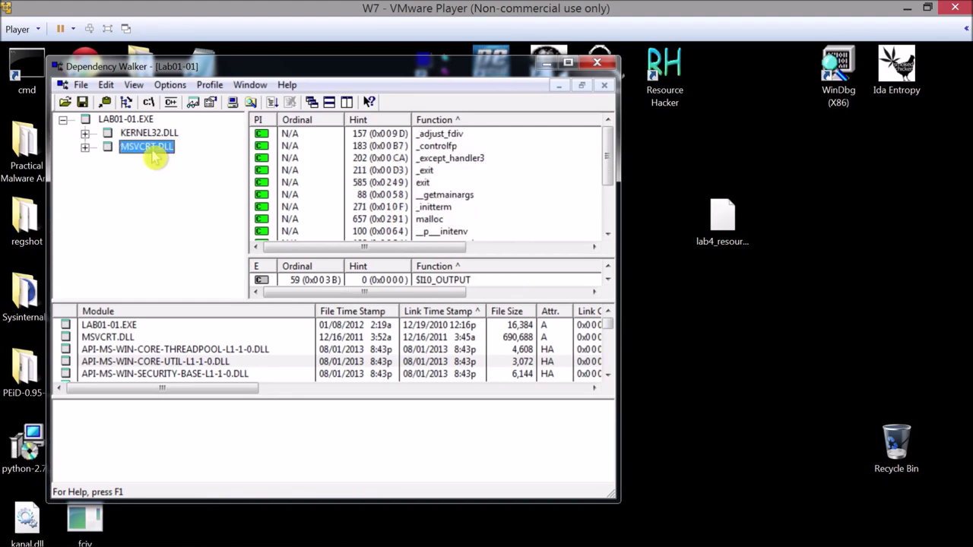
left_click(443, 160)
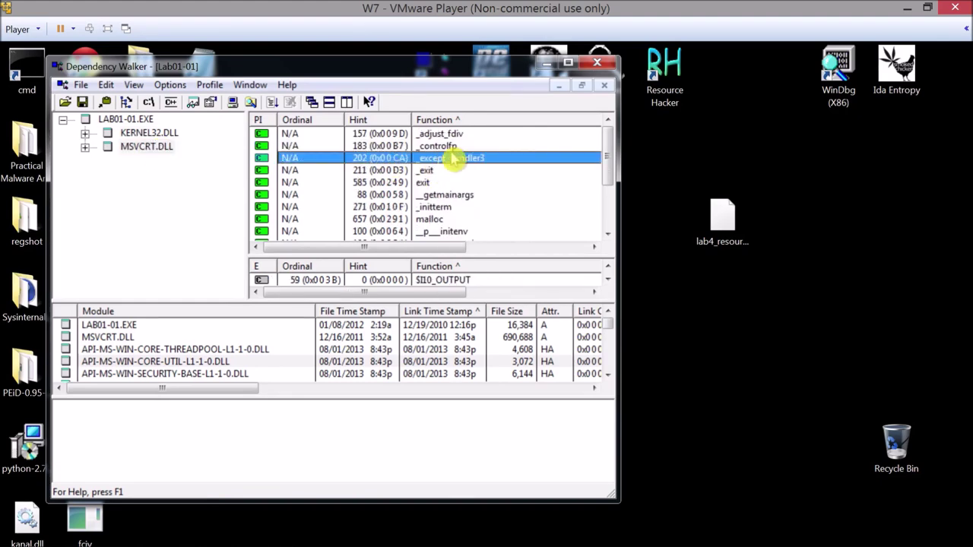
scroll(471, 180, "down", 2)
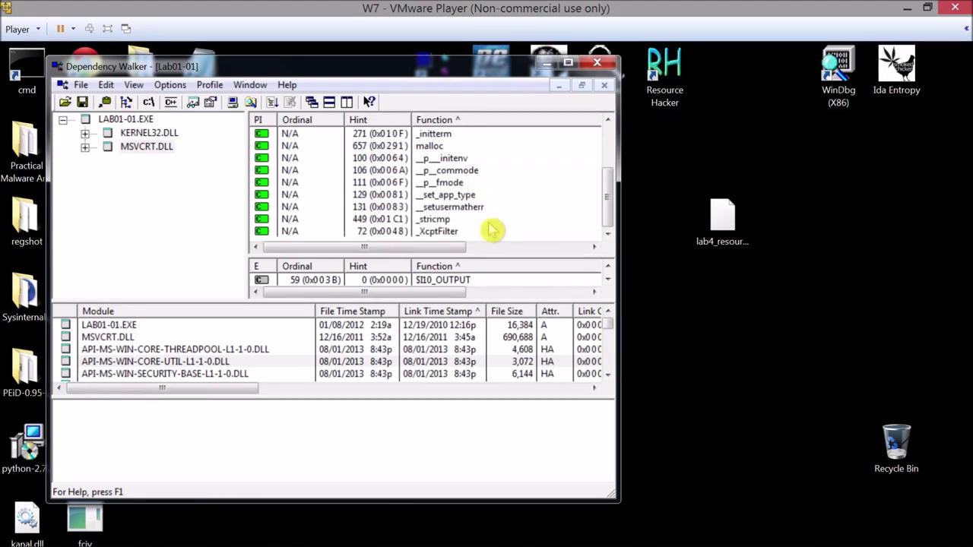
left_click(494, 208)
scroll(495, 214, "up", 2)
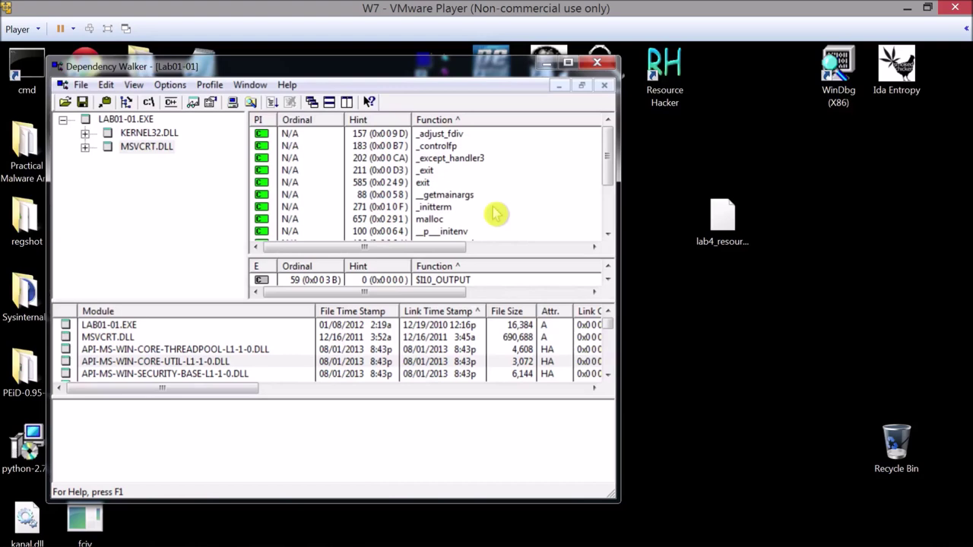
scroll(495, 213, "down", 1)
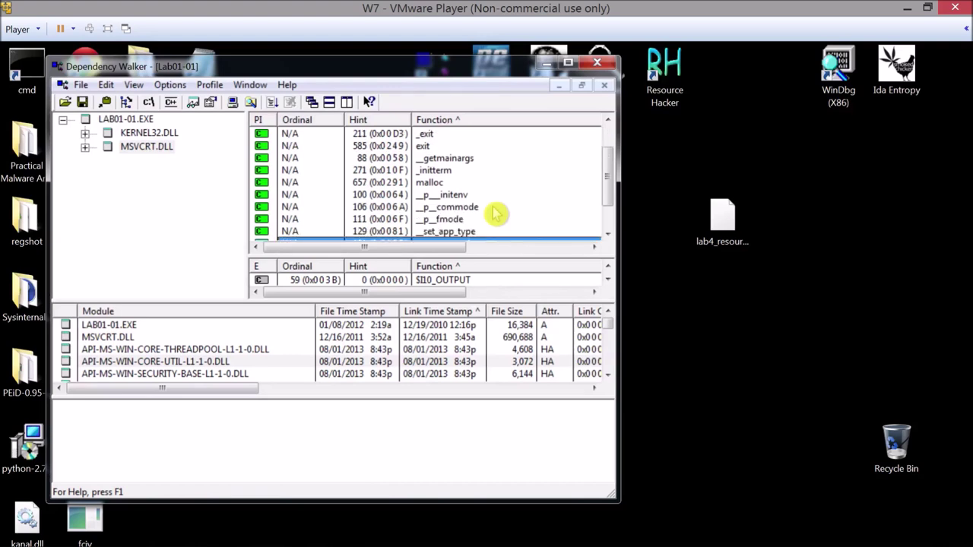
scroll(495, 214, "down", 1)
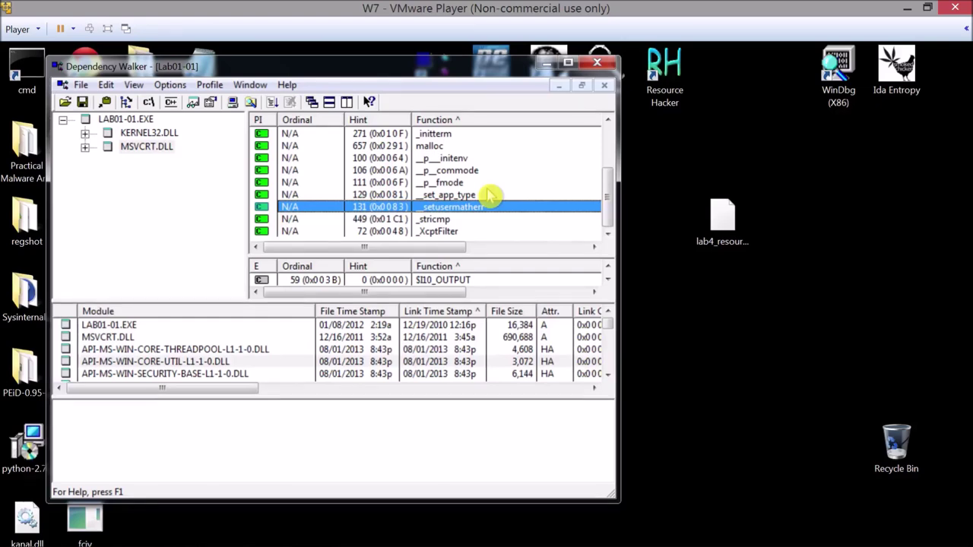
left_click_drag(494, 58, 522, 130)
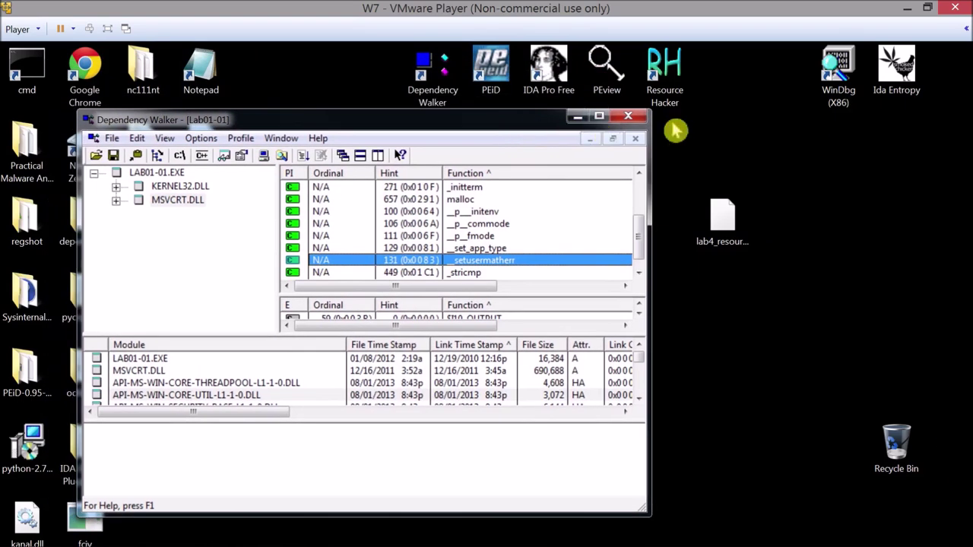
left_click(627, 116)
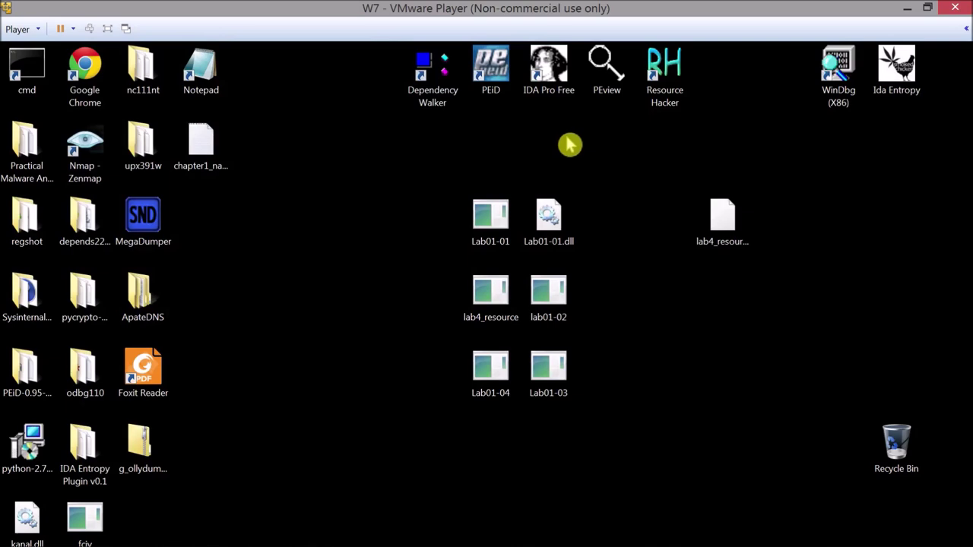
- Launch IDA Pro Free and disassemble Lab01-01.exe from the Desktop as a new file
double_click(545, 98)
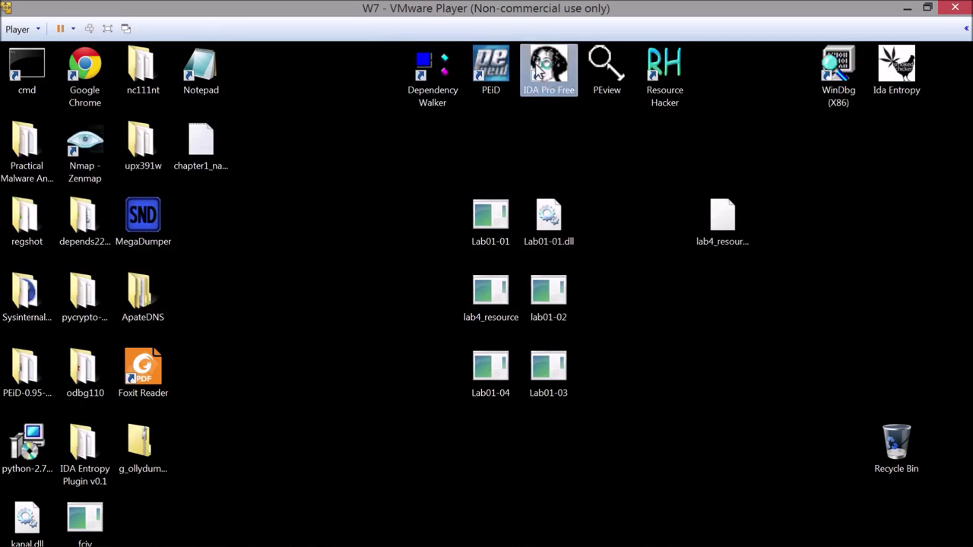
left_click(600, 382)
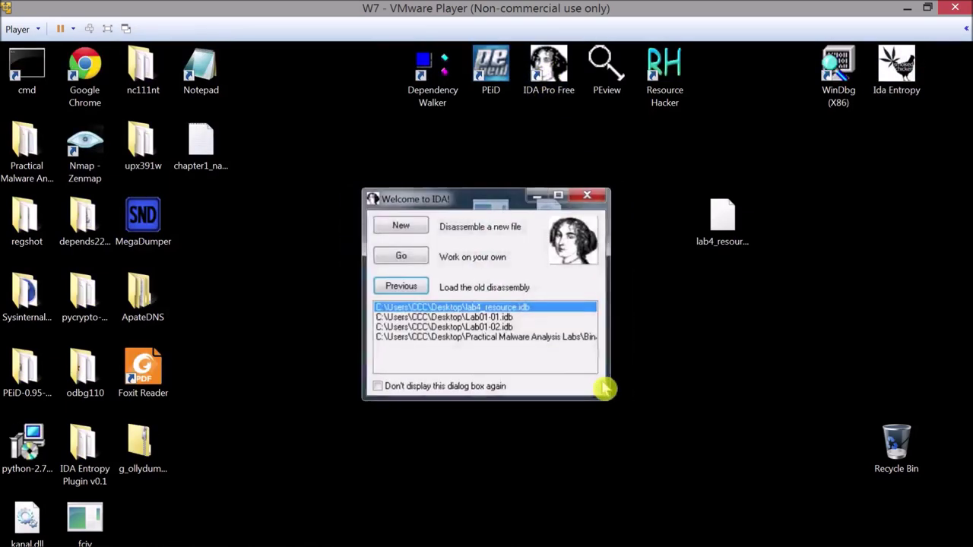
left_click(400, 225)
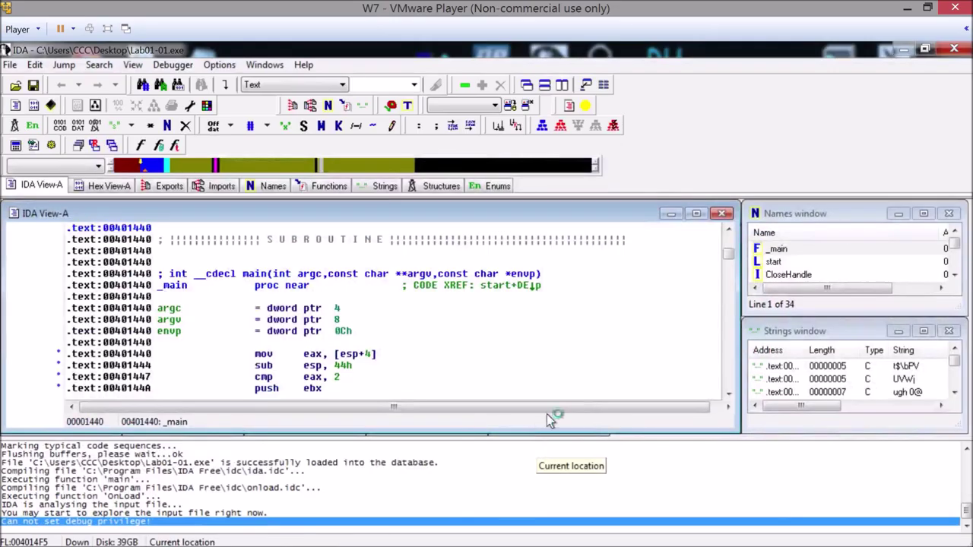
- Maximize IDA's Strings window and examine the strings of Lab01-01.exe, including the two system32 DLL paths near the list's end
double_click(811, 335)
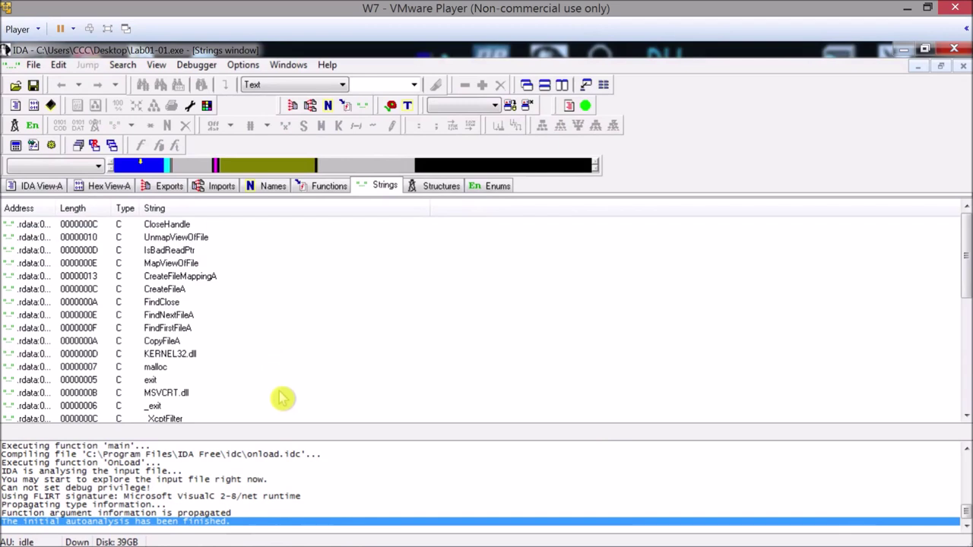
left_click(242, 370)
scroll(241, 370, "down", 6)
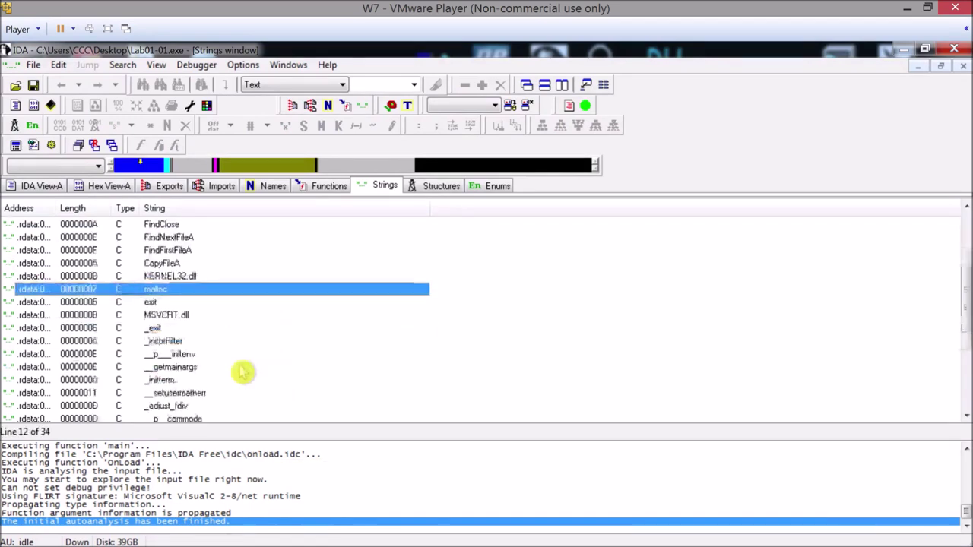
left_click(242, 393)
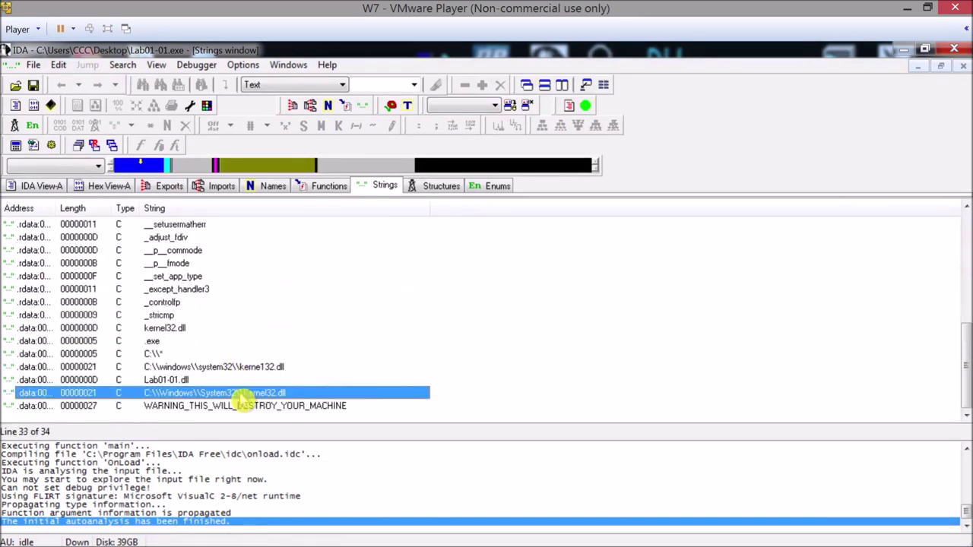
left_click(244, 368)
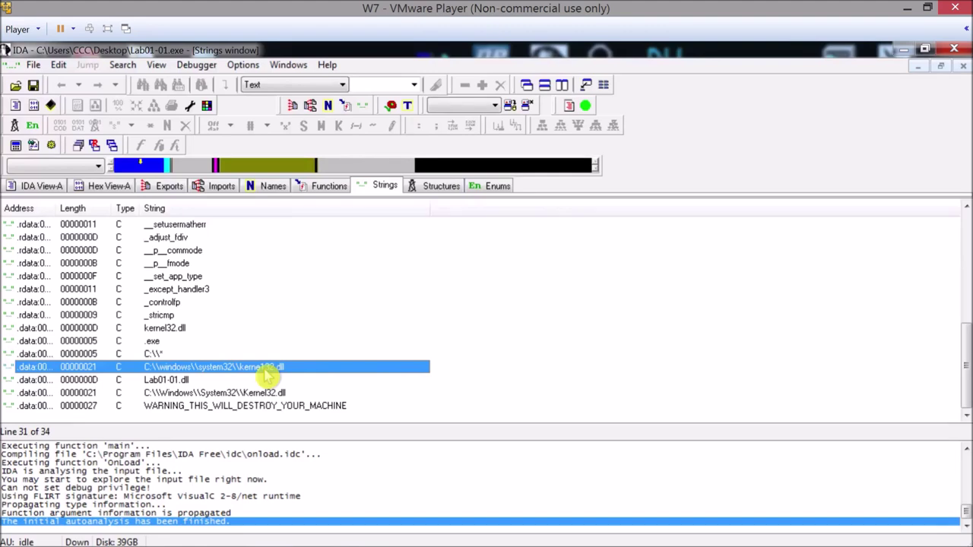
key("Down")
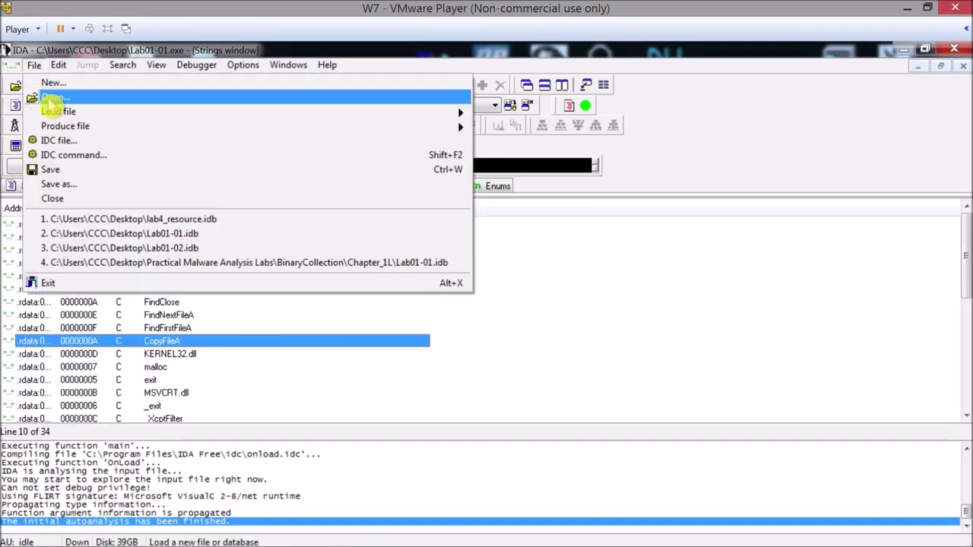
- Save the current database packed with Store, and disassemble Lab01-01.dll from the Desktop with default load options, overwriting the existing Lab01-01.idb
left_click(53, 99)
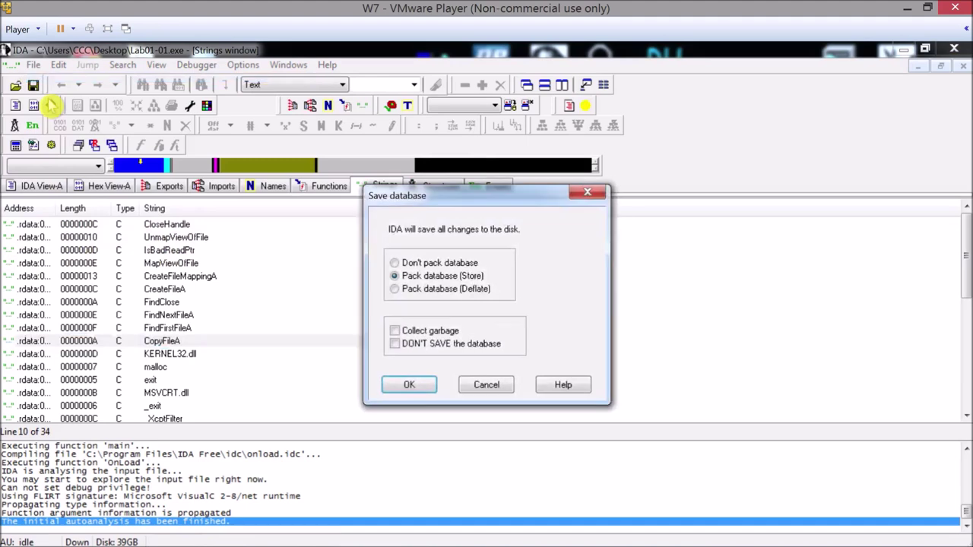
left_click(408, 387)
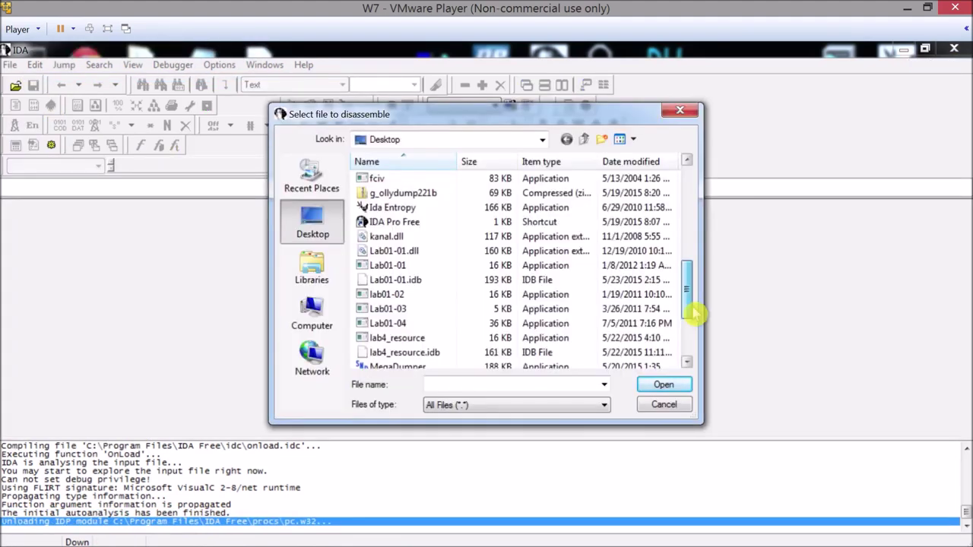
double_click(441, 250)
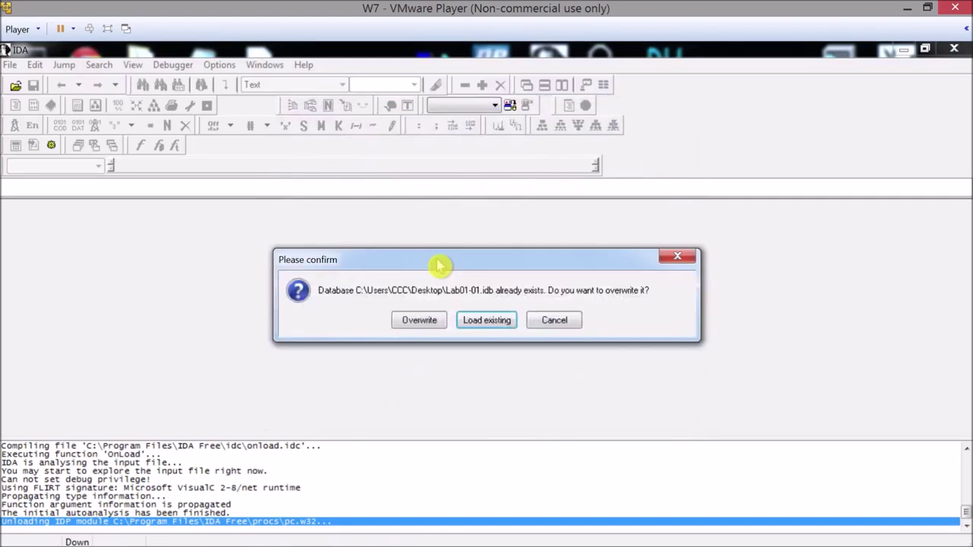
left_click(419, 322)
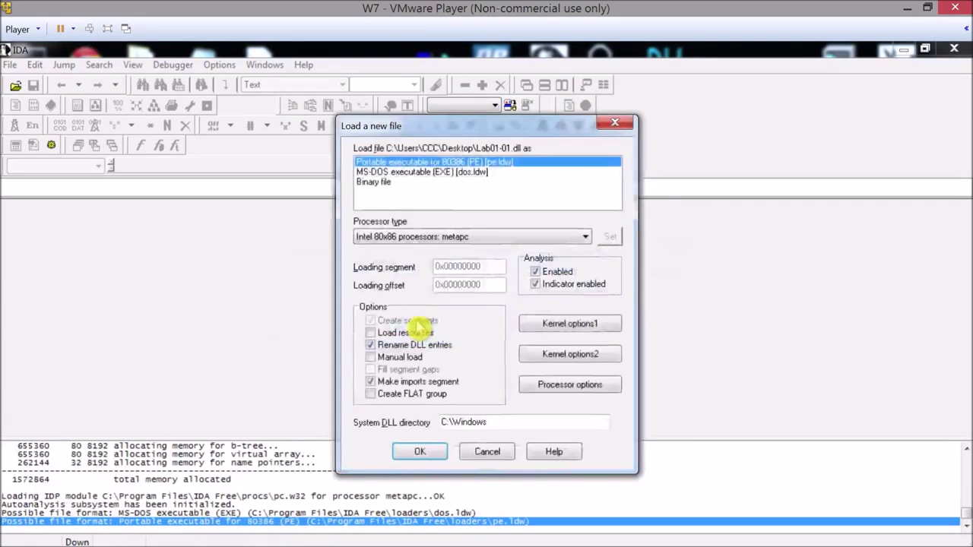
left_click(423, 459)
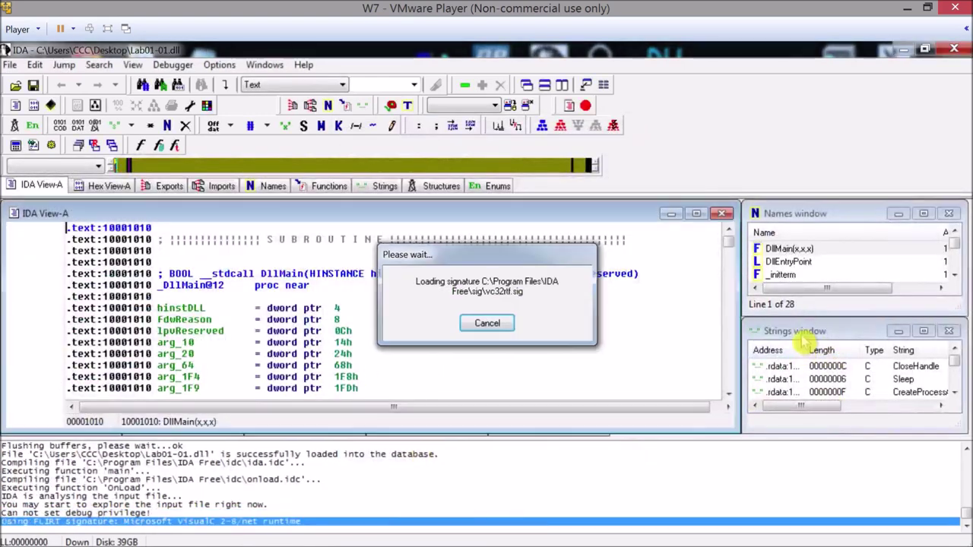
- Maximize the Strings window and examine the strings of Lab01-01.dll, including the imported function names and the IP address near the list's end
double_click(805, 335)
left_click(258, 294)
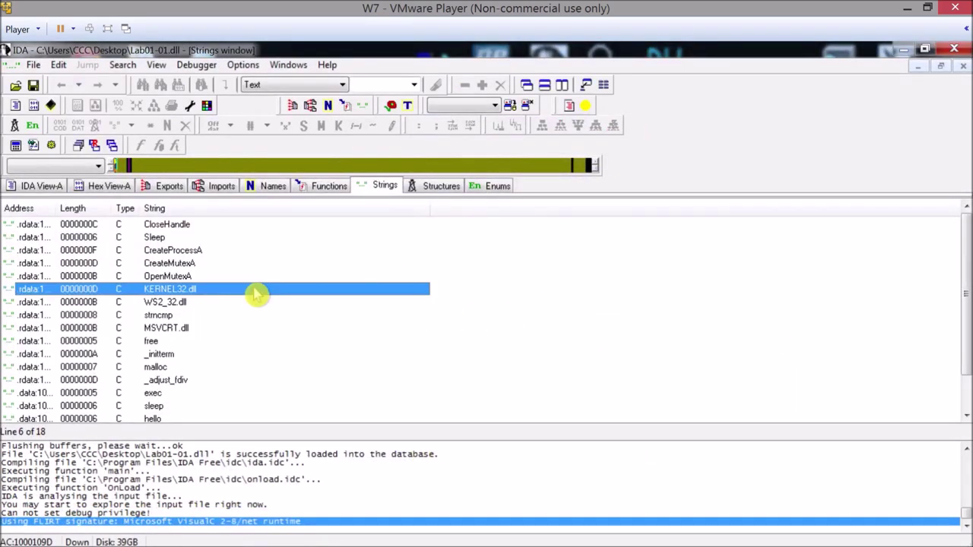
left_click(239, 255)
scroll(238, 256, "down", 1)
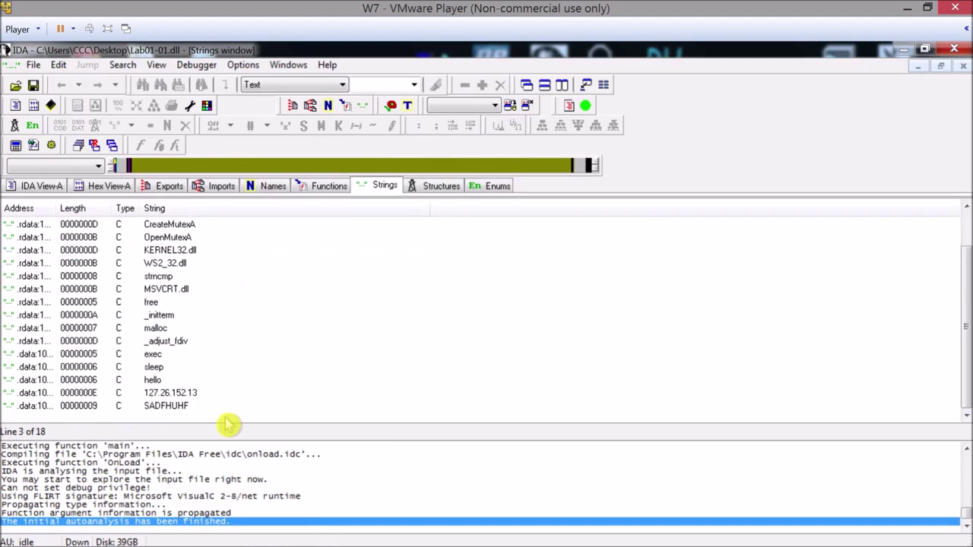
left_click(256, 382)
left_click(228, 393)
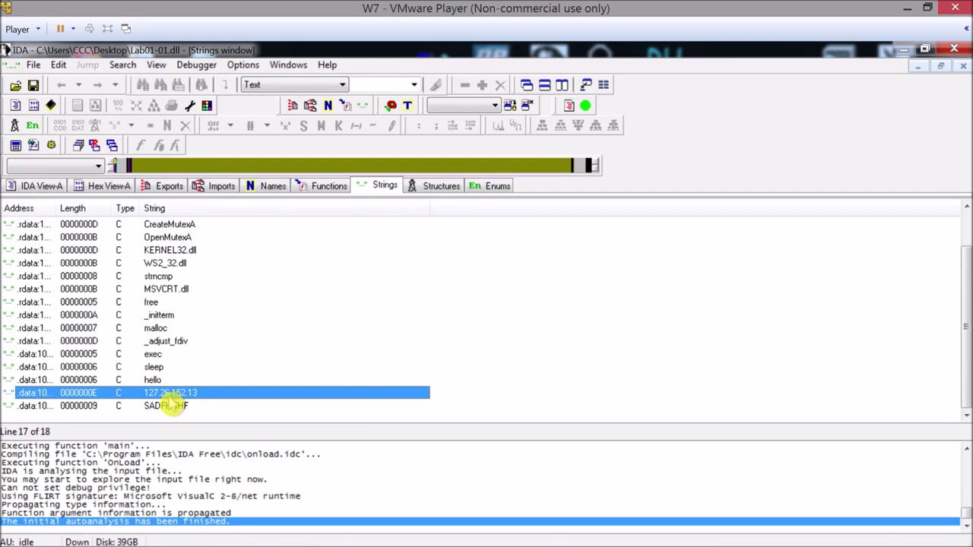
scroll(220, 370, "up", 1)
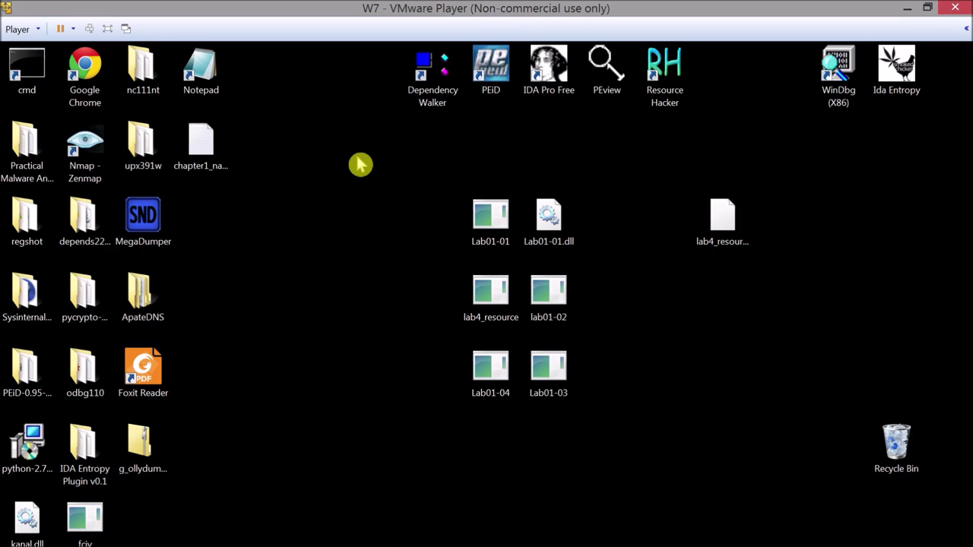
- Launch Dependency Walker, open the recent file Lab01-01.dll in it, and maximize the window
double_click(416, 108)
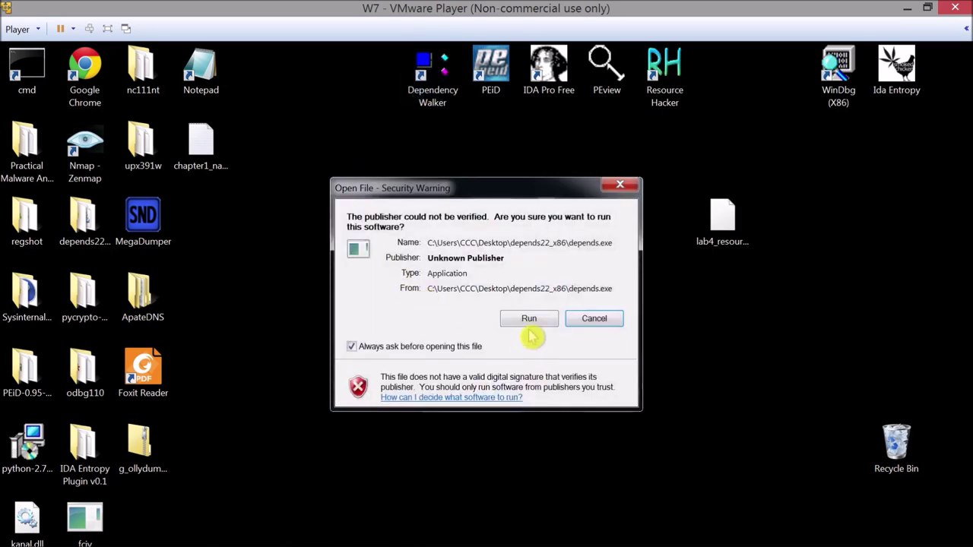
left_click(528, 323)
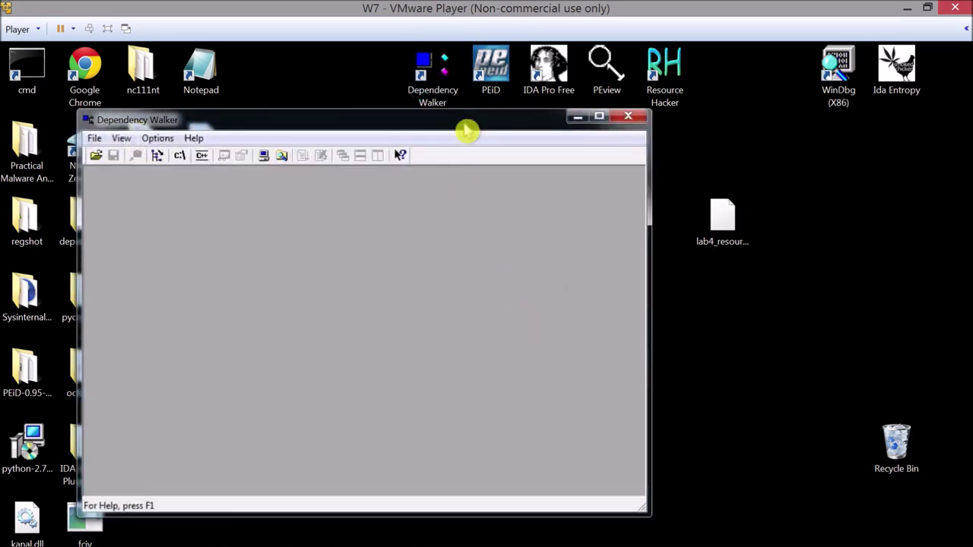
left_click_drag(466, 130, 561, 124)
left_click(188, 133)
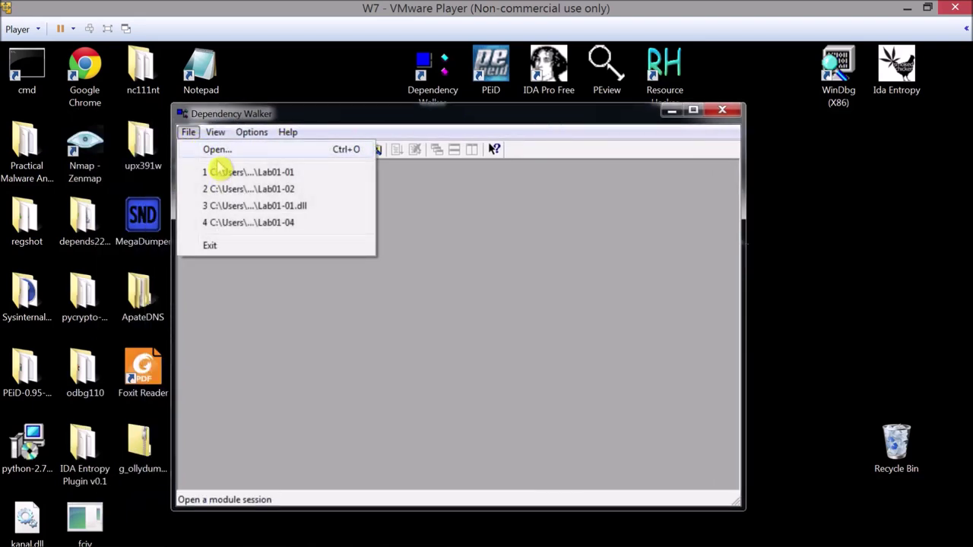
left_click(253, 206)
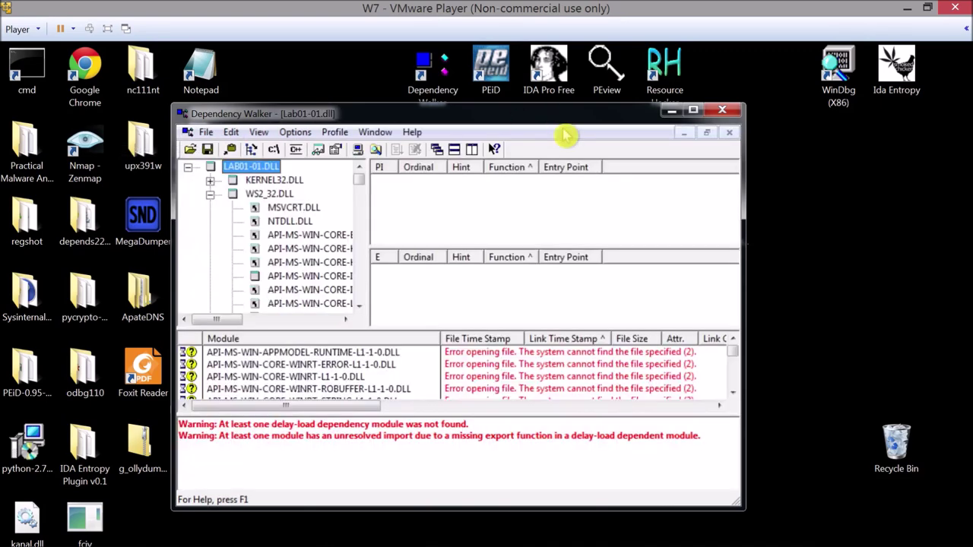
key("super+Up")
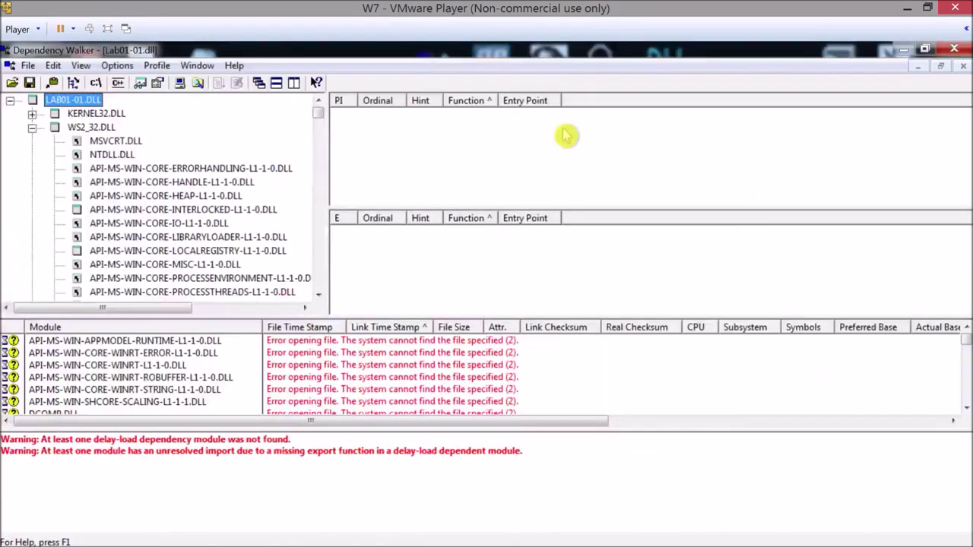
- Collapse WS2_32.DLL, select it, and match its imported ordinals 3, 4 and 9 against the function names in the export list
left_click(32, 128)
left_click(76, 128)
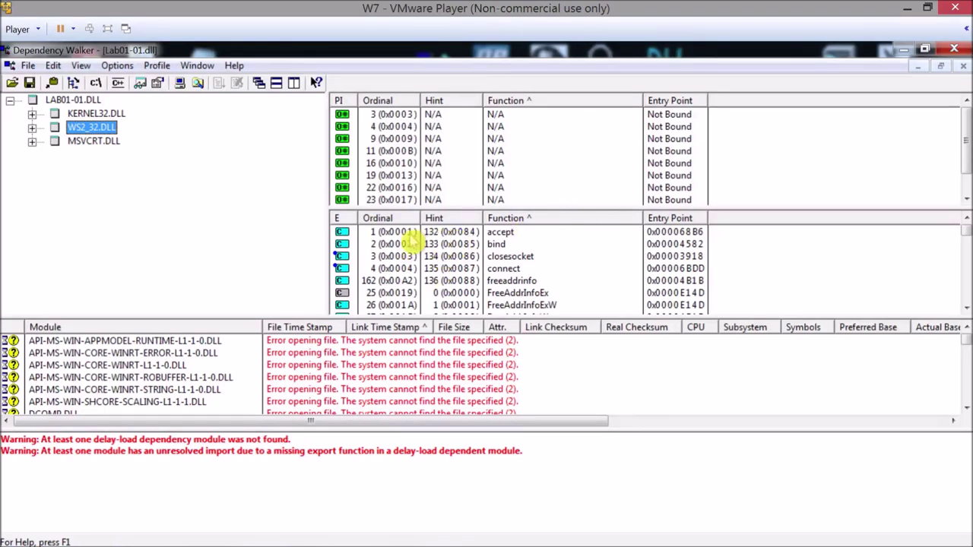
left_click(394, 232)
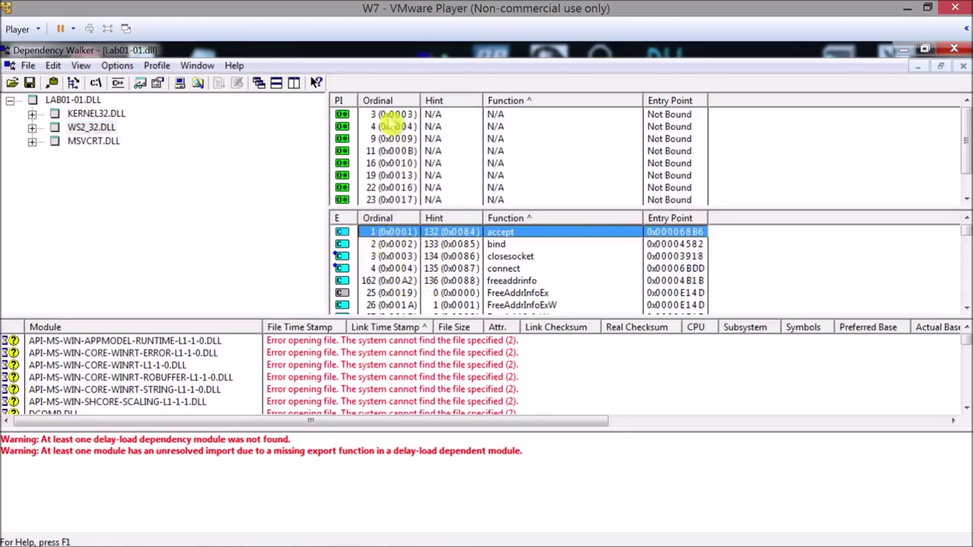
left_click(384, 116)
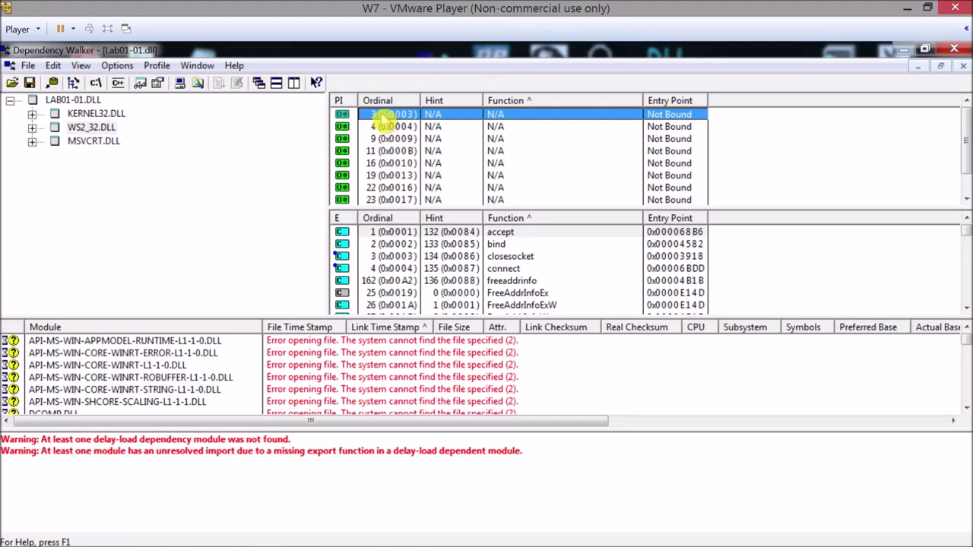
left_click(394, 258)
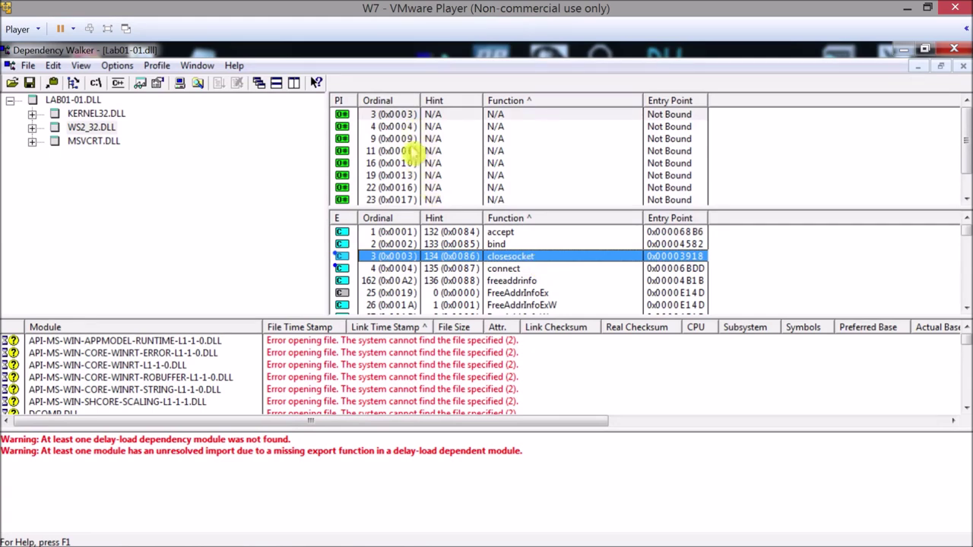
left_click(537, 269)
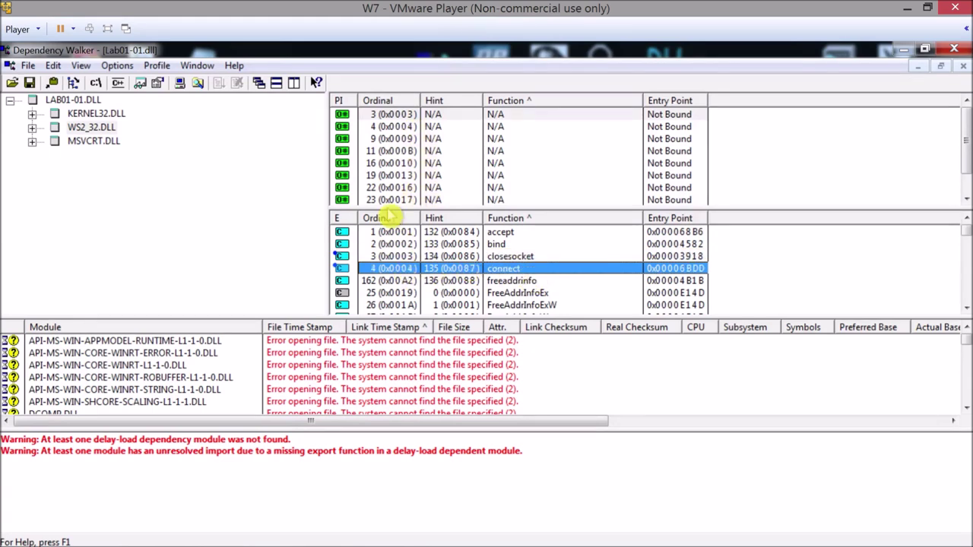
left_click(399, 126)
left_click(401, 139)
left_click(391, 293)
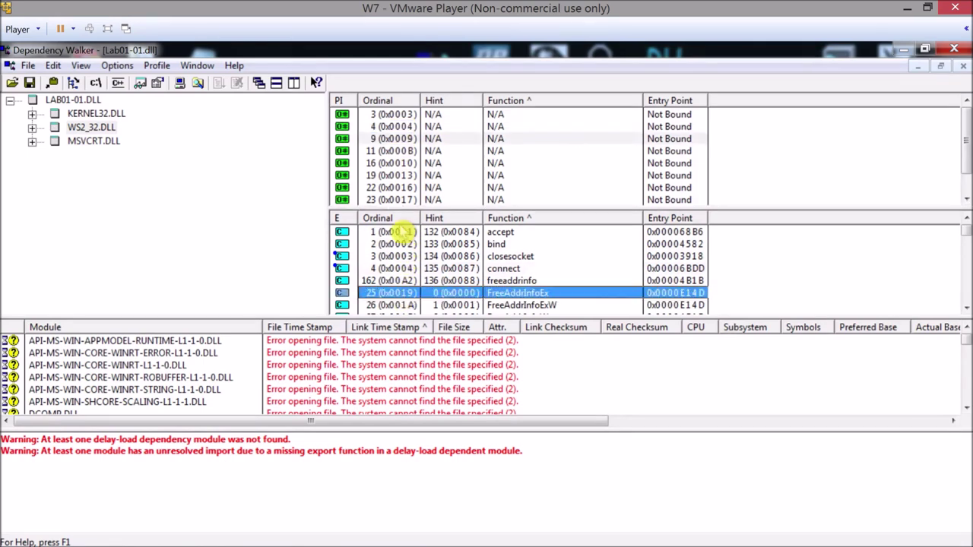
- Sort the WS2_32.DLL exports by ordinal and look up the functions for imported ordinals 9 and 11
left_click(392, 220)
scroll(401, 275, "up", 4)
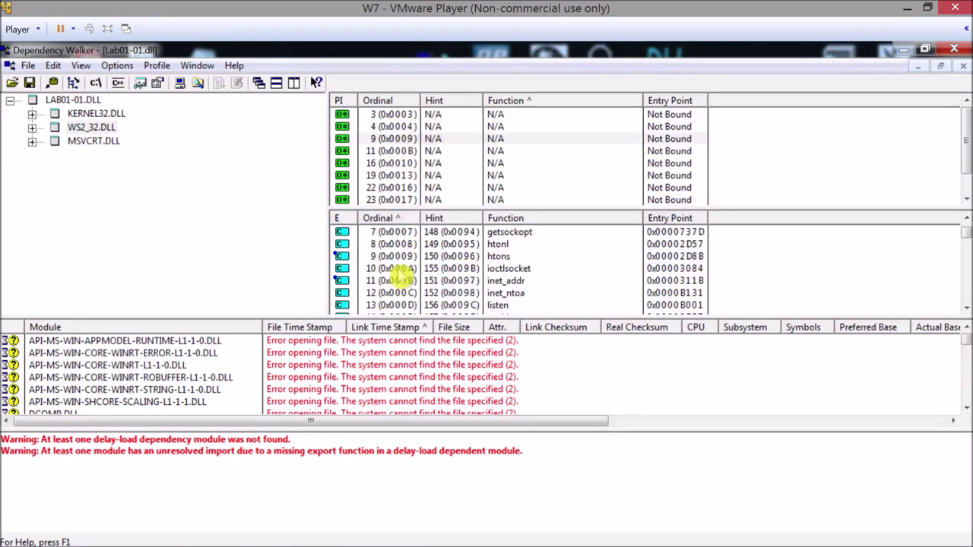
left_click(390, 245)
left_click(402, 257)
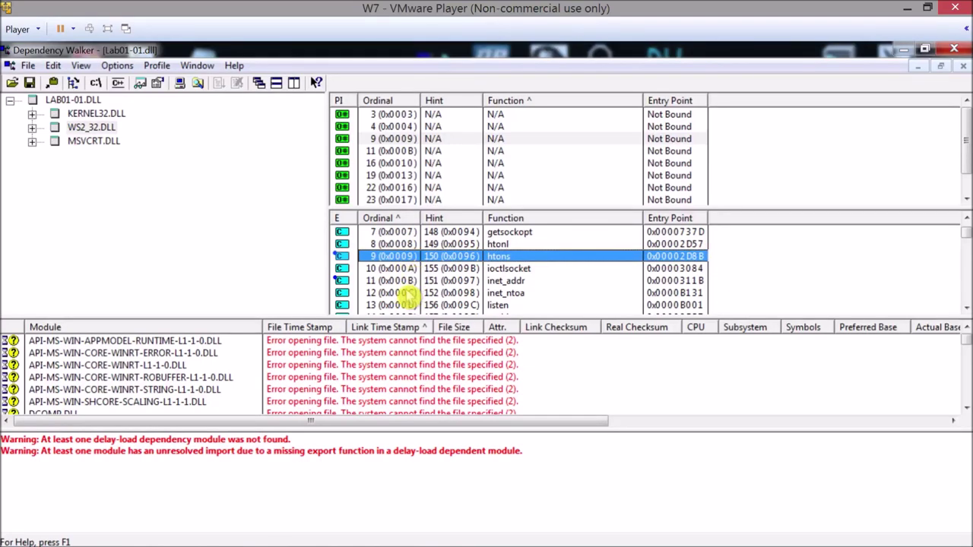
left_click(407, 281)
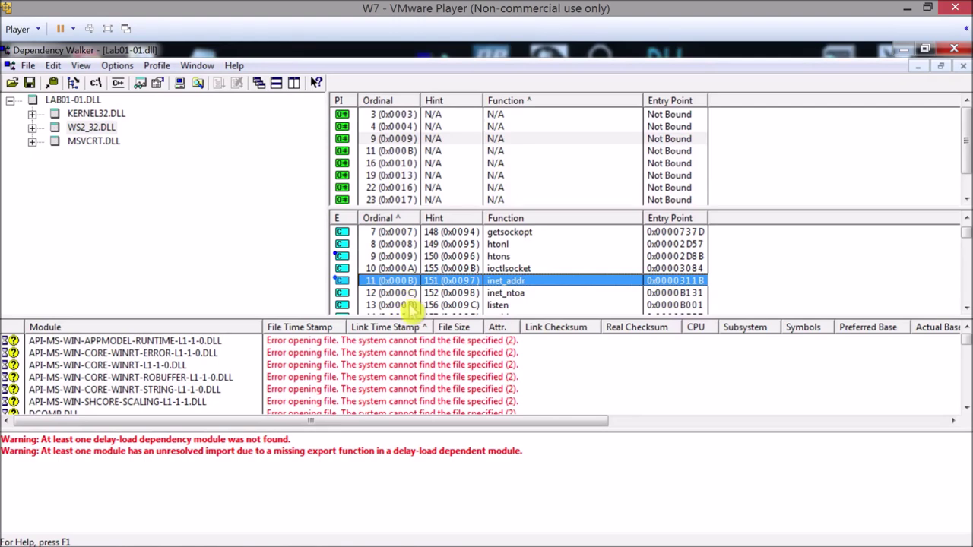
- Look up the WS2_32.DLL export functions for the remaining imported ordinals 16, 19, 22 and 23
left_click(411, 304)
scroll(417, 302, "down", 1)
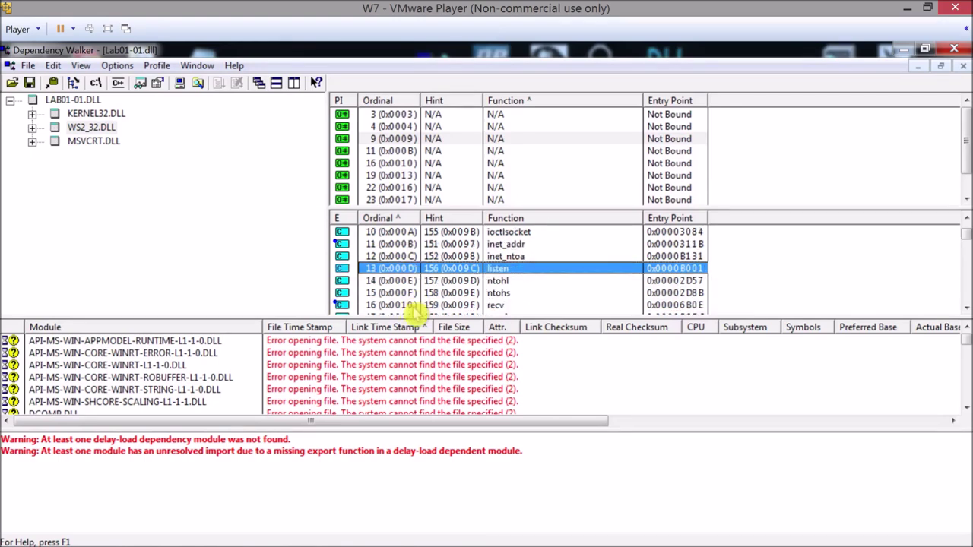
left_click(415, 306)
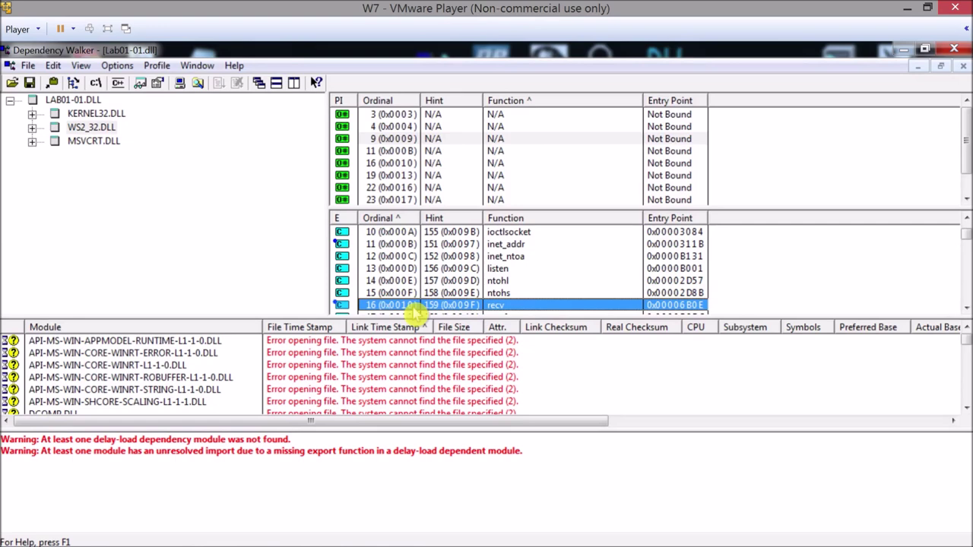
scroll(415, 308, "down", 1)
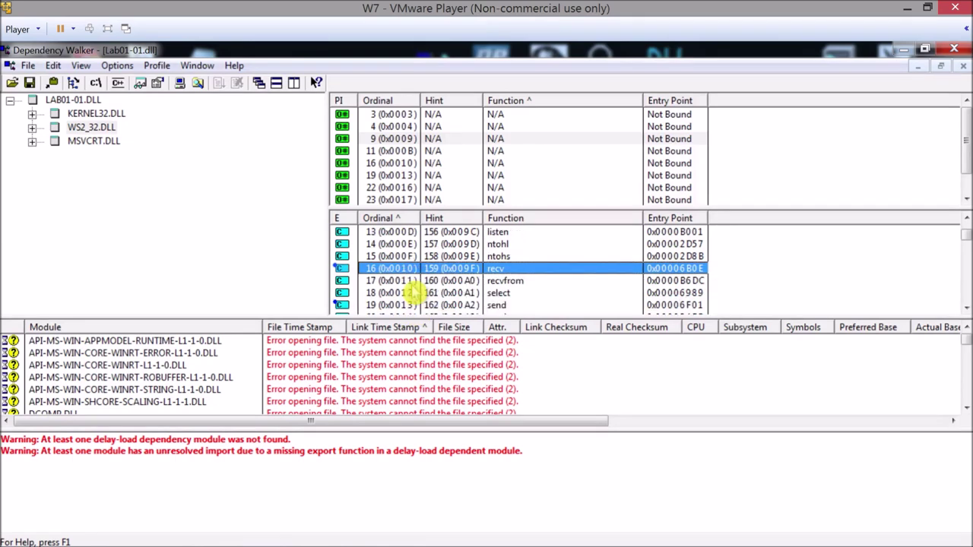
scroll(416, 292, "down", 1)
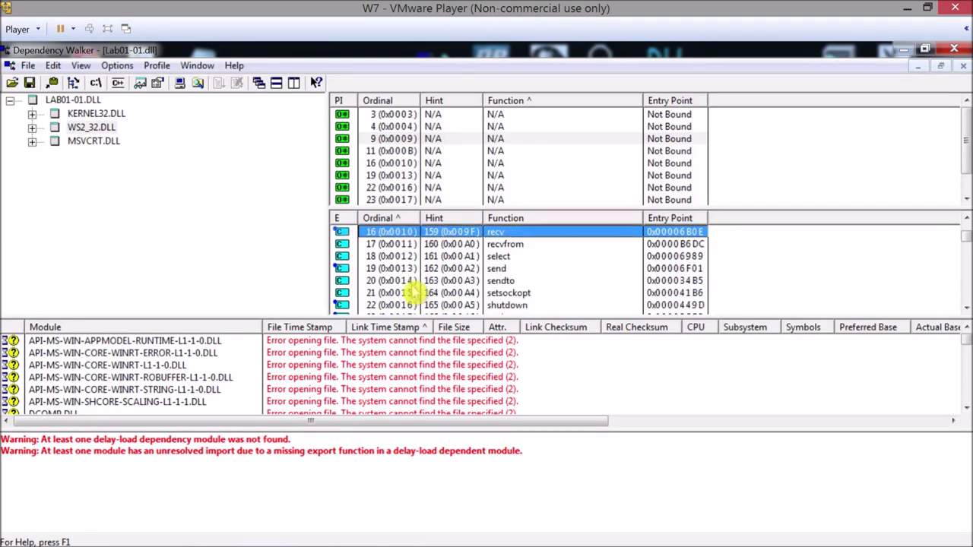
left_click(418, 270)
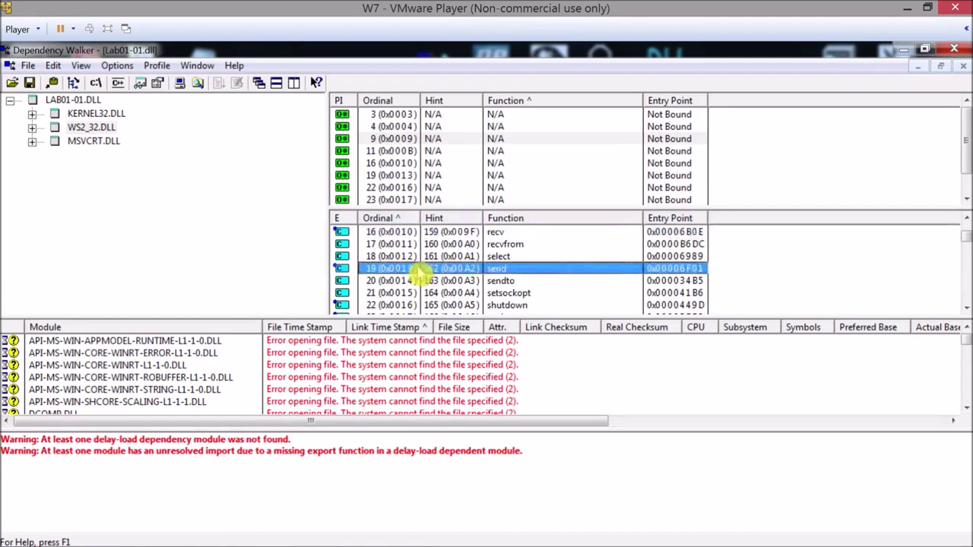
left_click(541, 305)
scroll(539, 305, "down", 1)
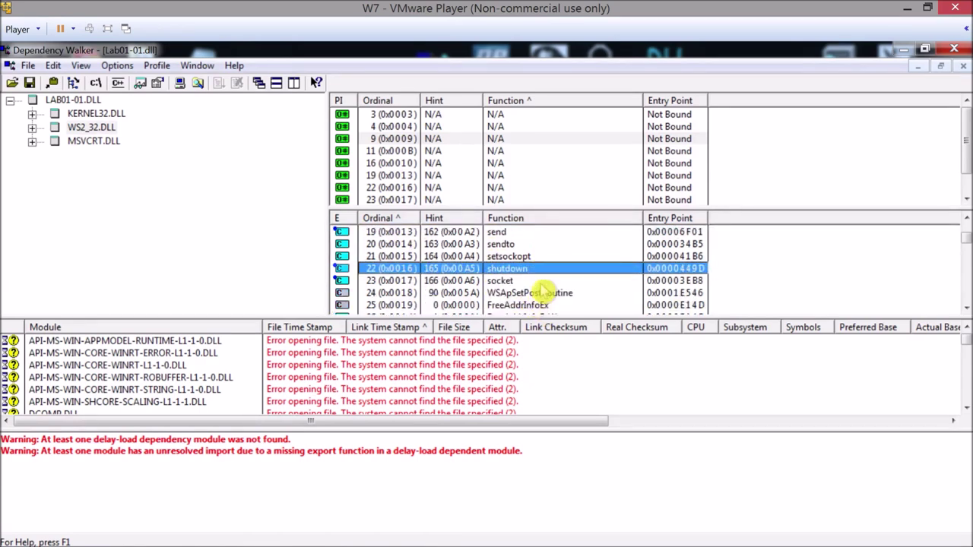
left_click(543, 285)
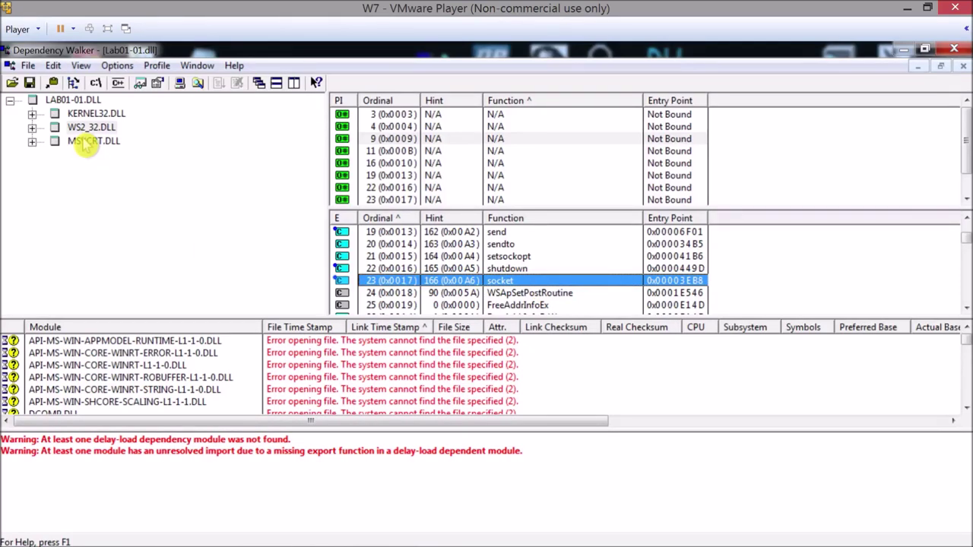
- Review the functions Lab01-01.dll imports from MSVCRT.DLL, including its dependency branch, and compare them with the WS2_32.DLL and KERNEL32.DLL imports
left_click(87, 143)
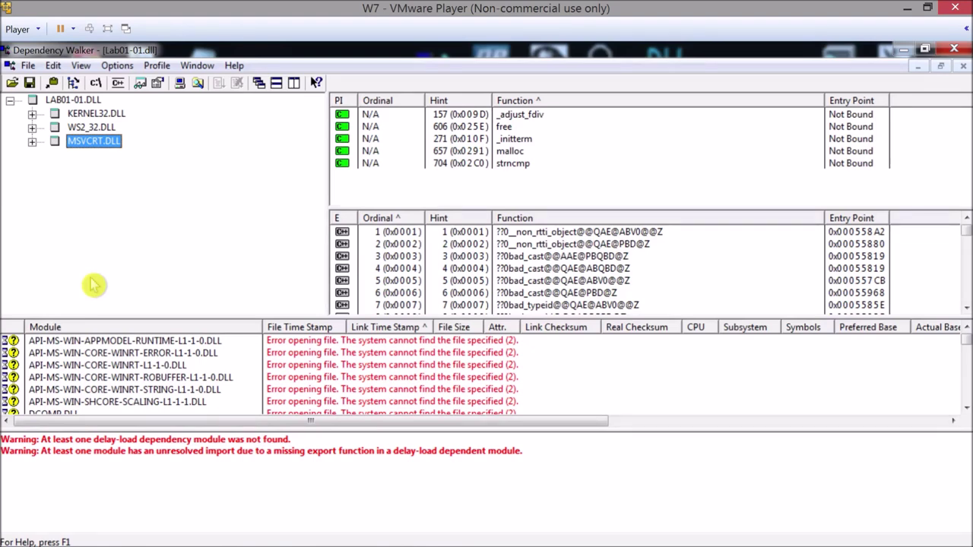
left_click(32, 142)
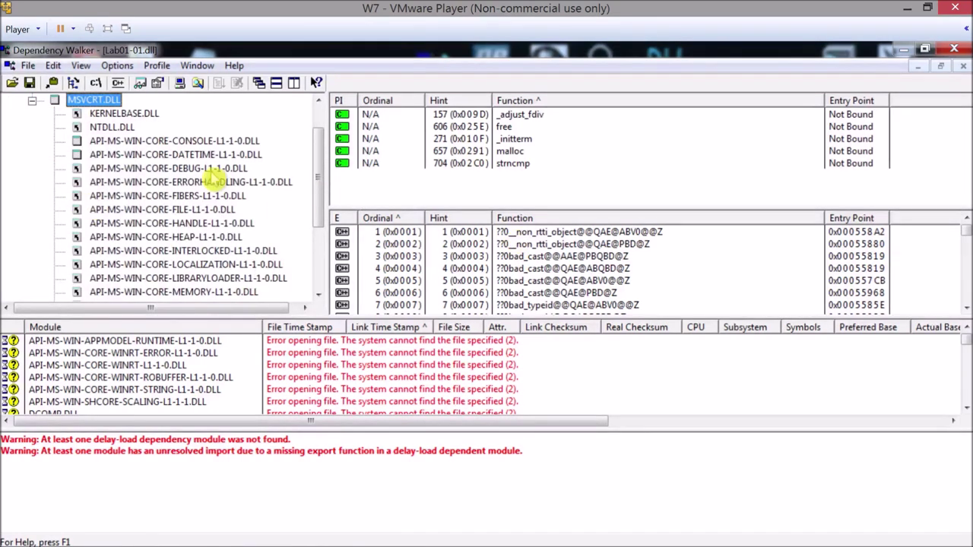
left_click(32, 101)
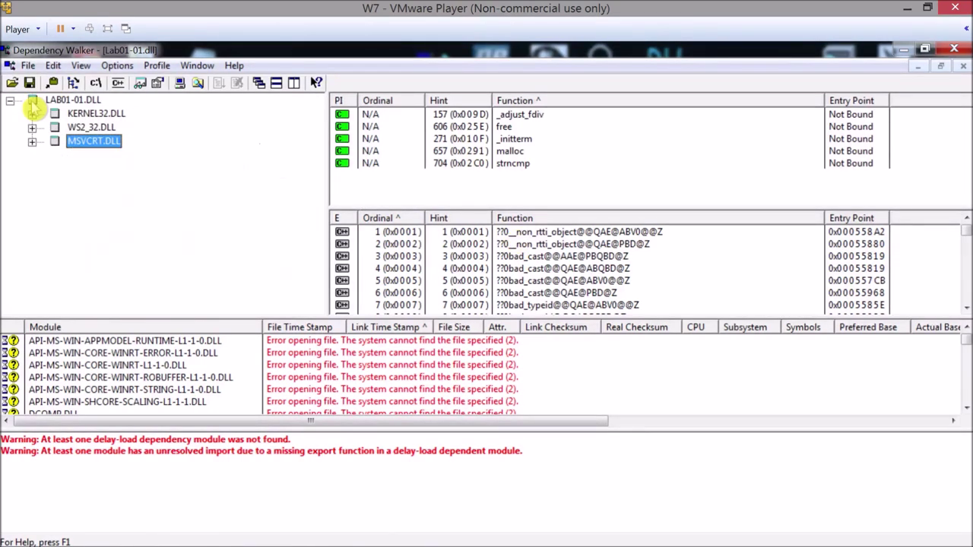
left_click(86, 128)
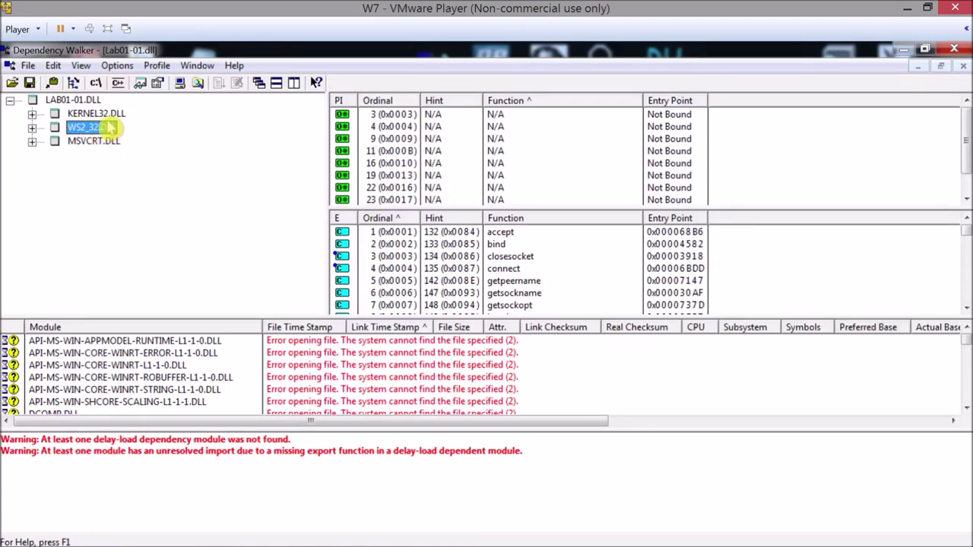
left_click(97, 114)
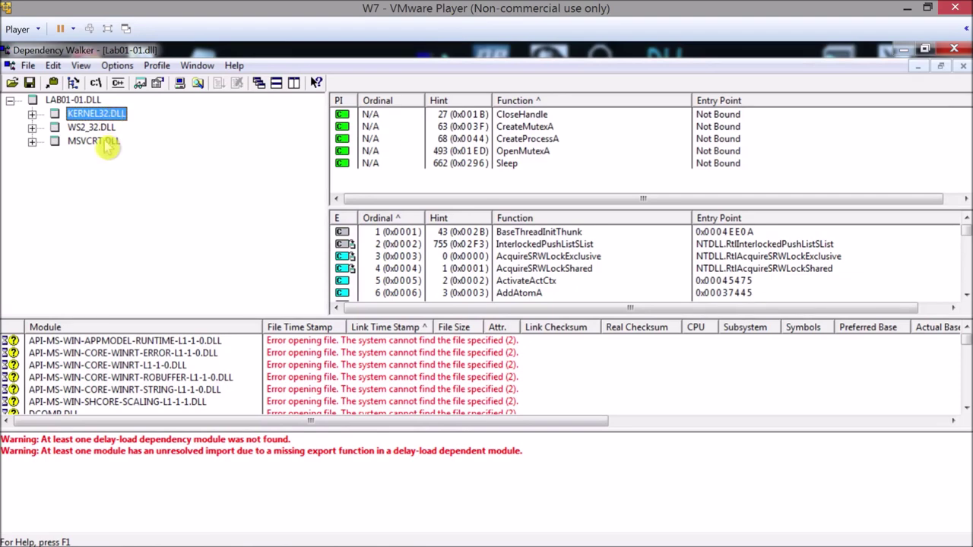
- Compare the functions Lab01-01.dll imports from MSVCRT.DLL, KERNEL32.DLL and WS2_32.DLL
left_click(95, 141)
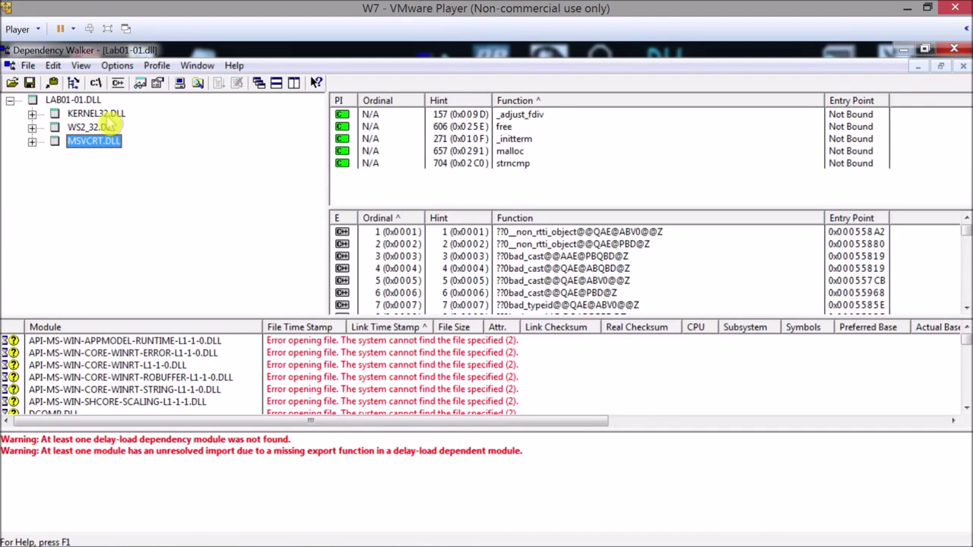
left_click(106, 114)
left_click(95, 141)
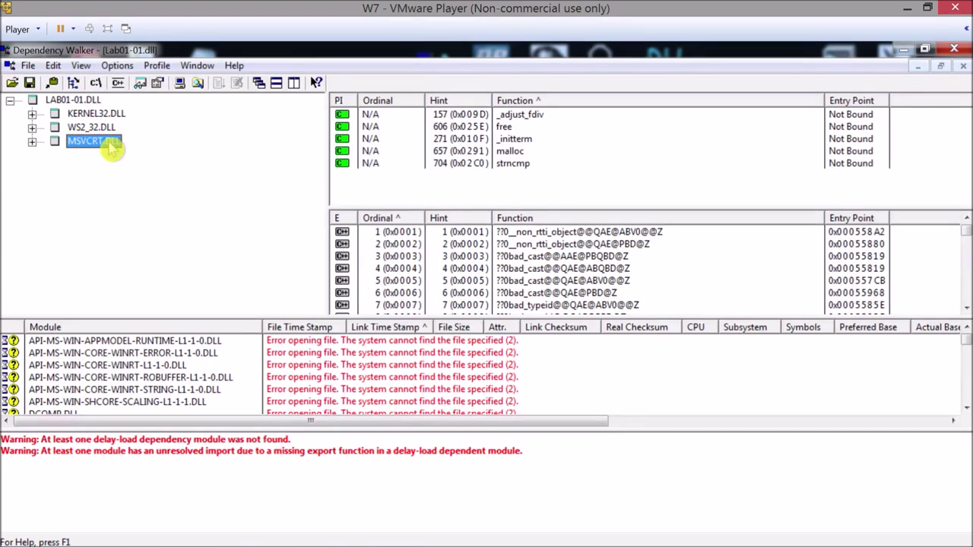
left_click(102, 128)
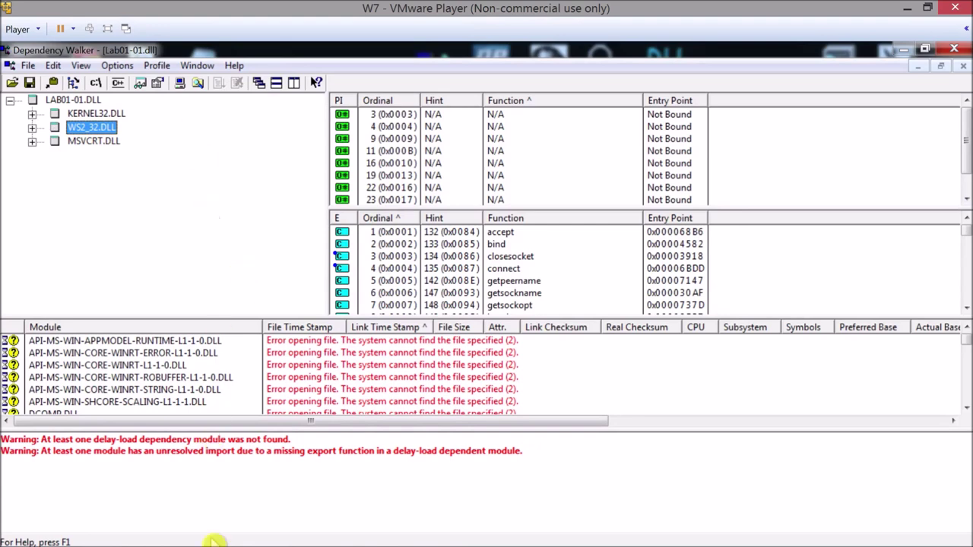
- Switch to Chrome, review the VirusTotal report for Lab01-02.exe, and minimize the browser
mouse_move(216, 542)
mouse_move(313, 535)
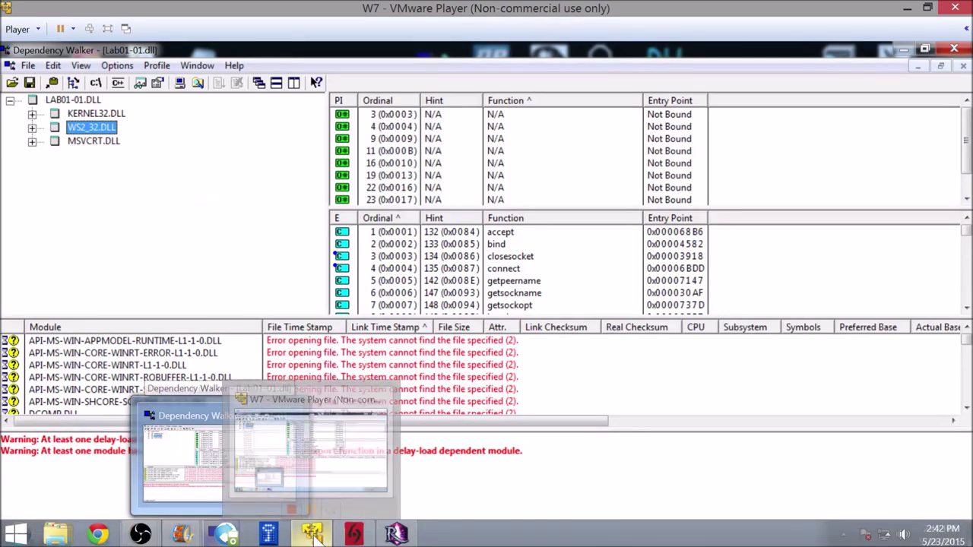
left_click(97, 535)
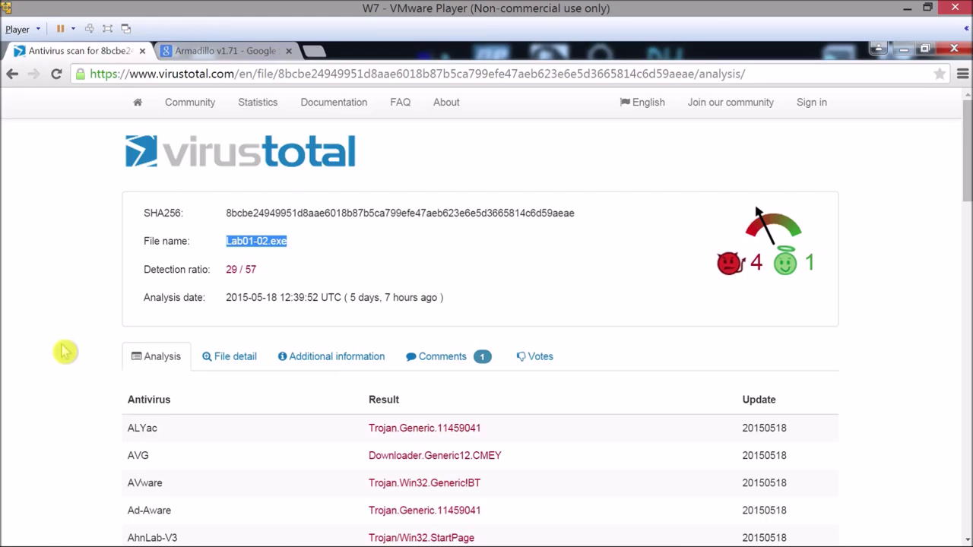
left_click(64, 351)
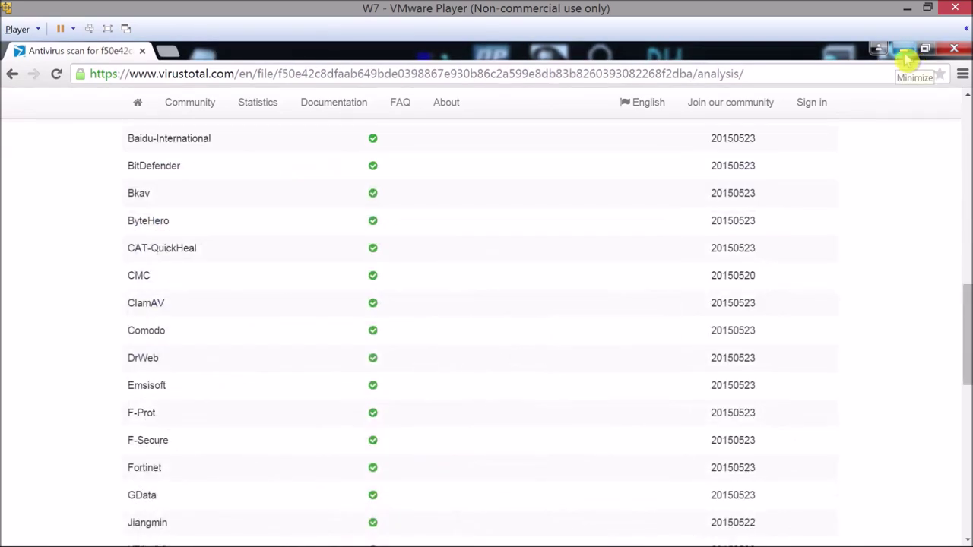
left_click(904, 49)
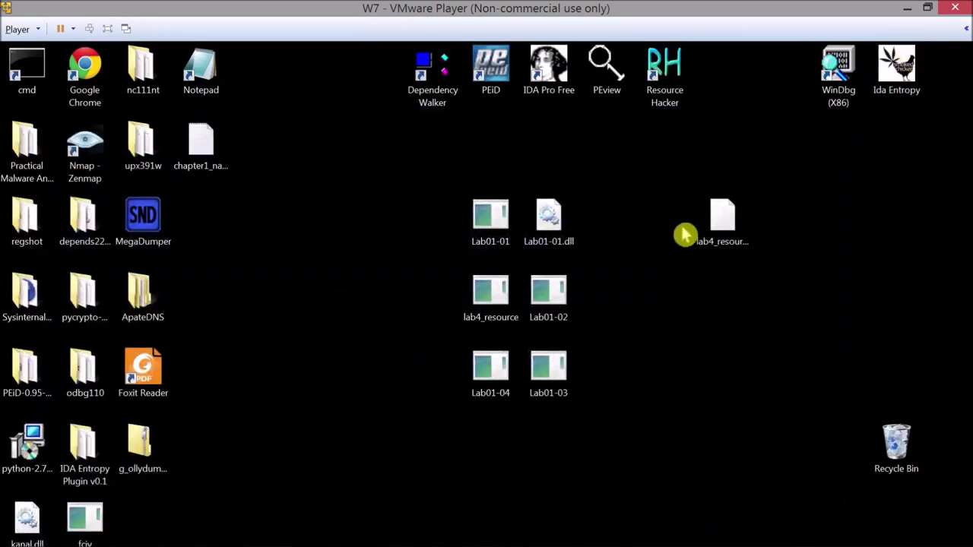
- Run PEiD from the desktop, allow it past the security warning, and load Lab01-02.exe
double_click(492, 72)
left_click_drag(556, 185, 253, 141)
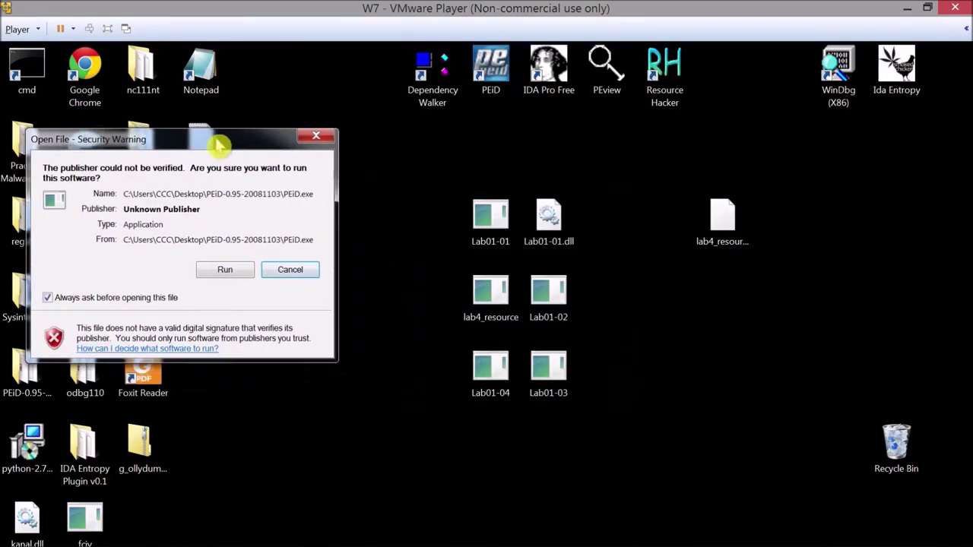
left_click(221, 271)
left_click_drag(511, 213, 253, 155)
left_click(369, 178)
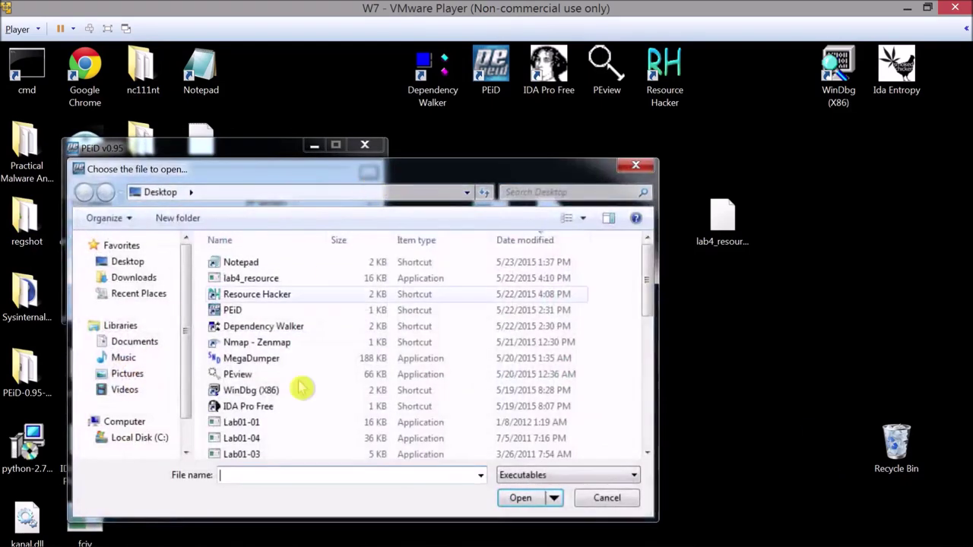
left_click(303, 439)
scroll(301, 448, "down", 1)
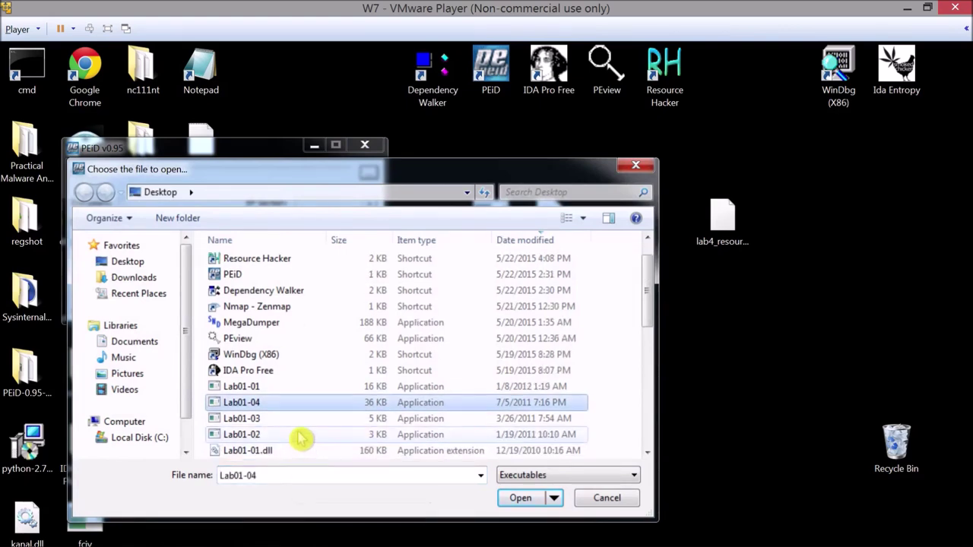
double_click(302, 434)
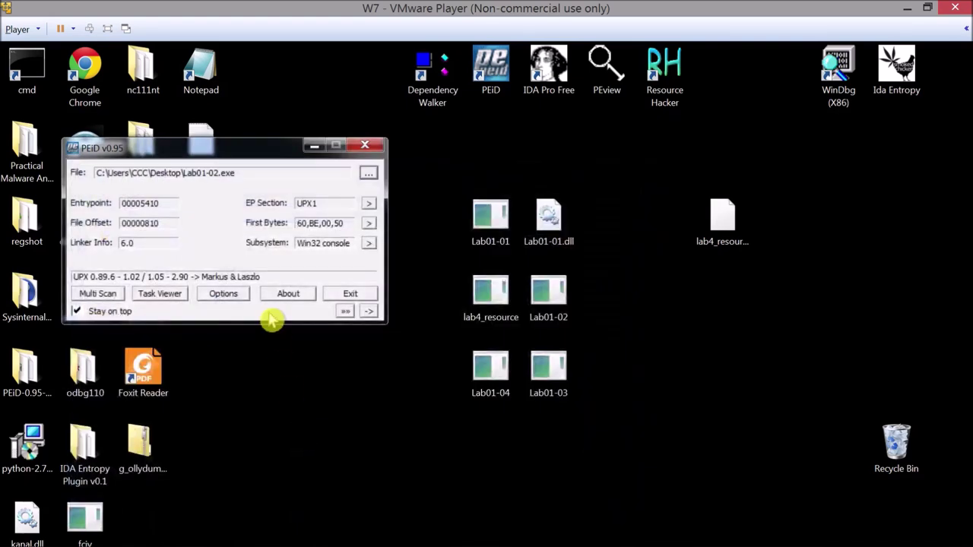
- Review the detected packer signature of Lab01-02.exe, run the entropy, EP and fast checks in Extra Information, and close PEiD
left_click_drag(73, 277, 262, 277)
left_click(261, 276)
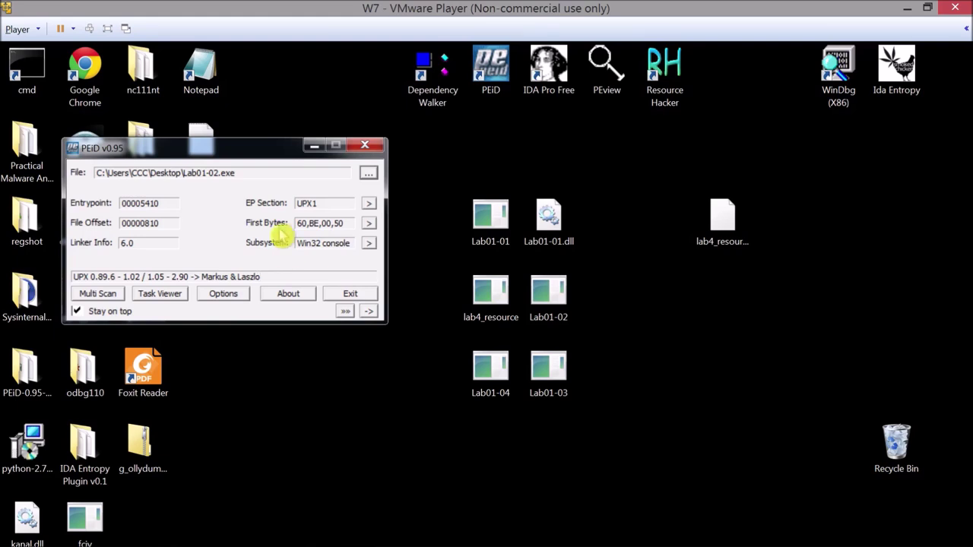
left_click_drag(273, 157, 260, 141)
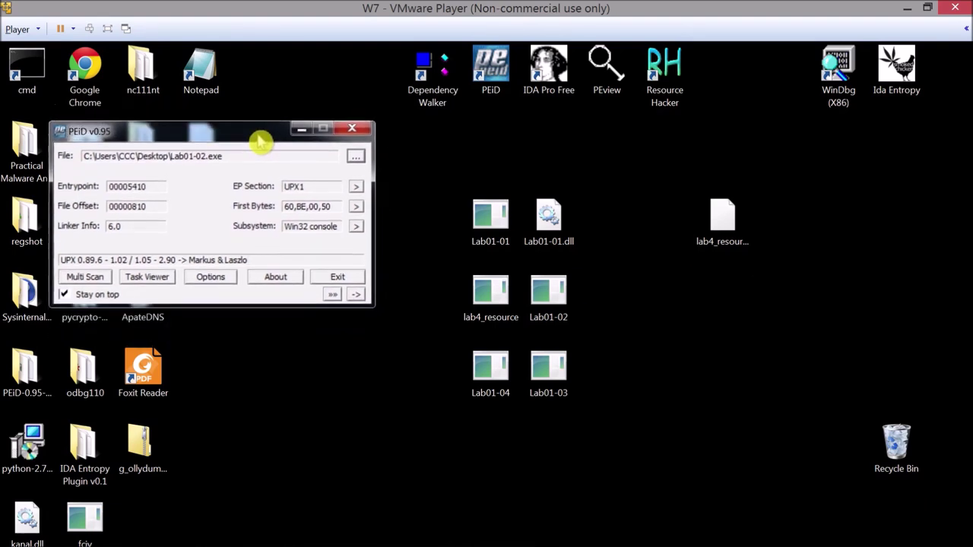
left_click(334, 295)
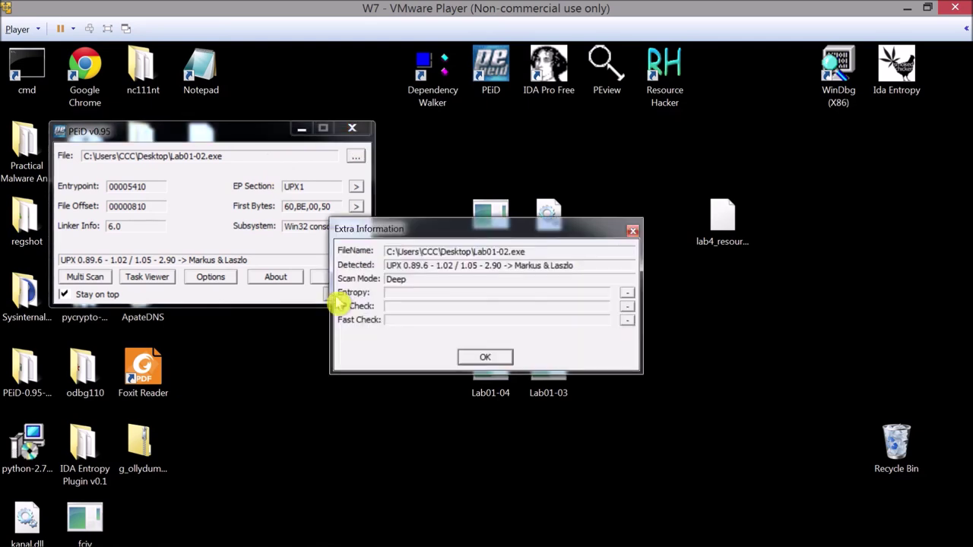
left_click(626, 294)
left_click(626, 306)
left_click(626, 319)
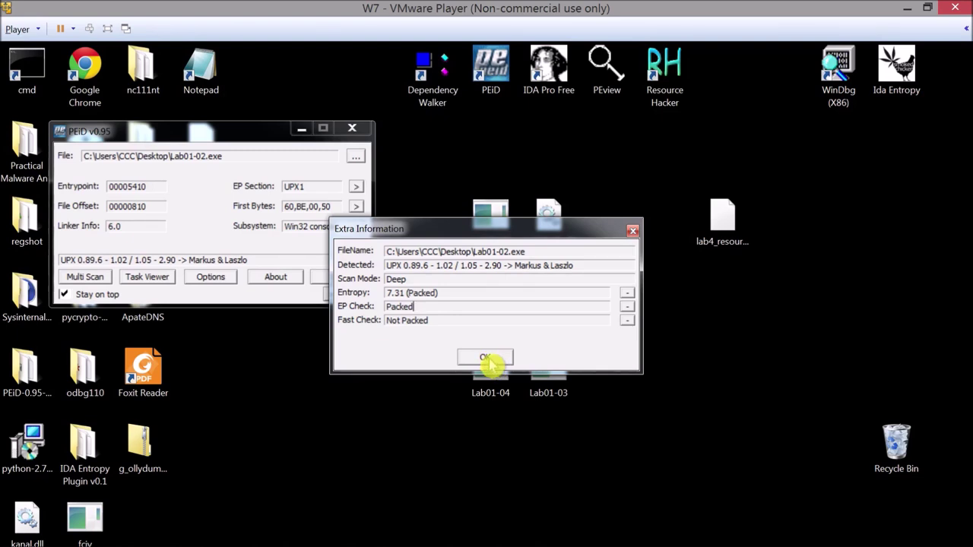
left_click(485, 357)
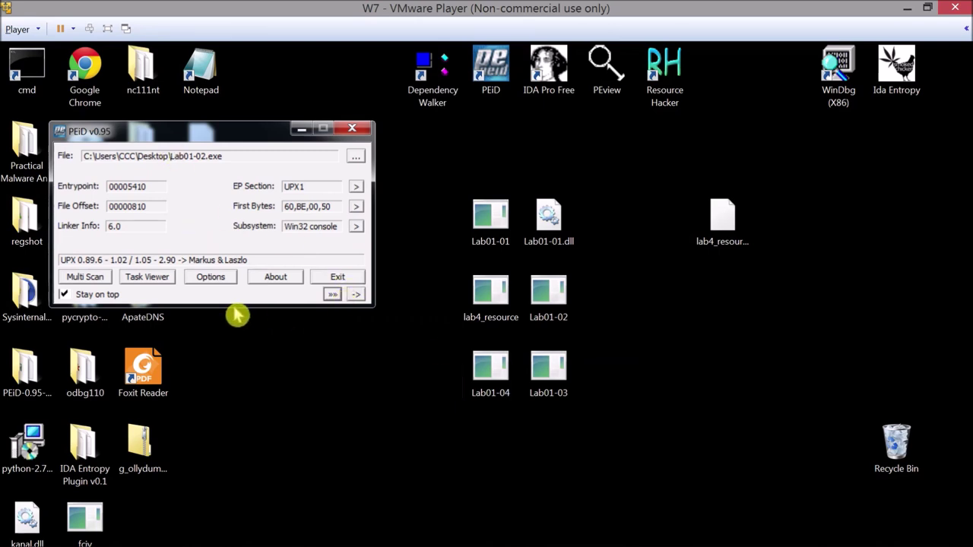
left_click(352, 129)
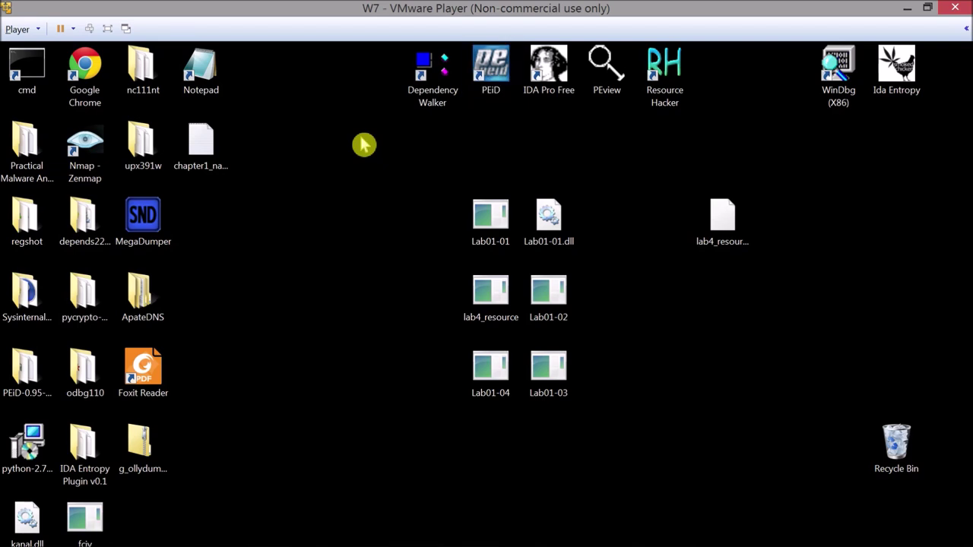
- Open a command prompt, change to the upx391w folder on the desktop, and list its files with dir
double_click(27, 65)
left_click_drag(300, 117, 572, 182)
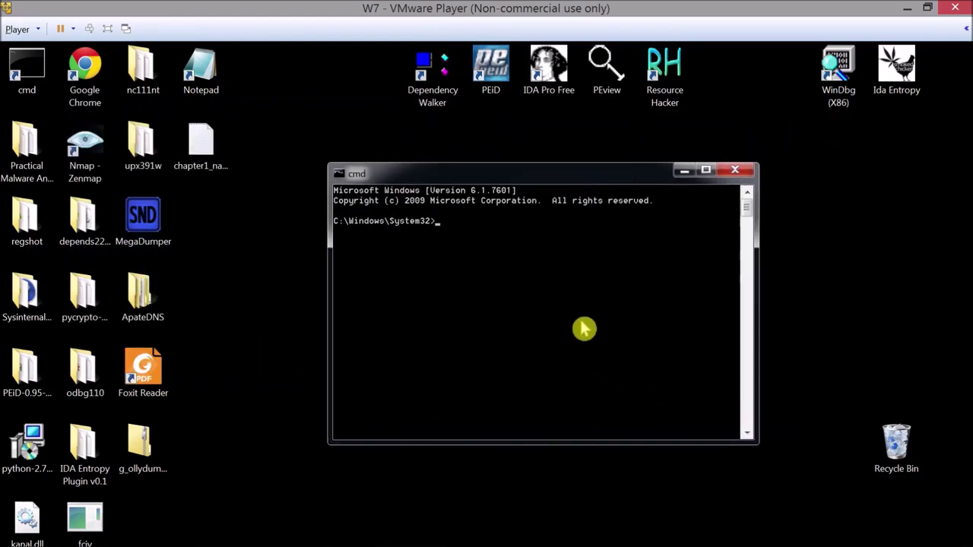
type("CD \\USERS\\CCC\\DESKTOP\\upx391w")
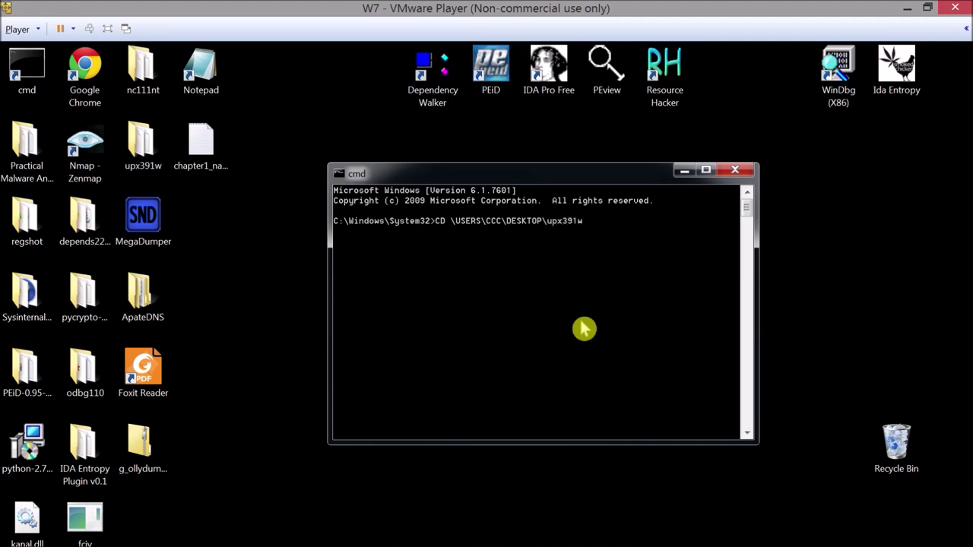
key("Return")
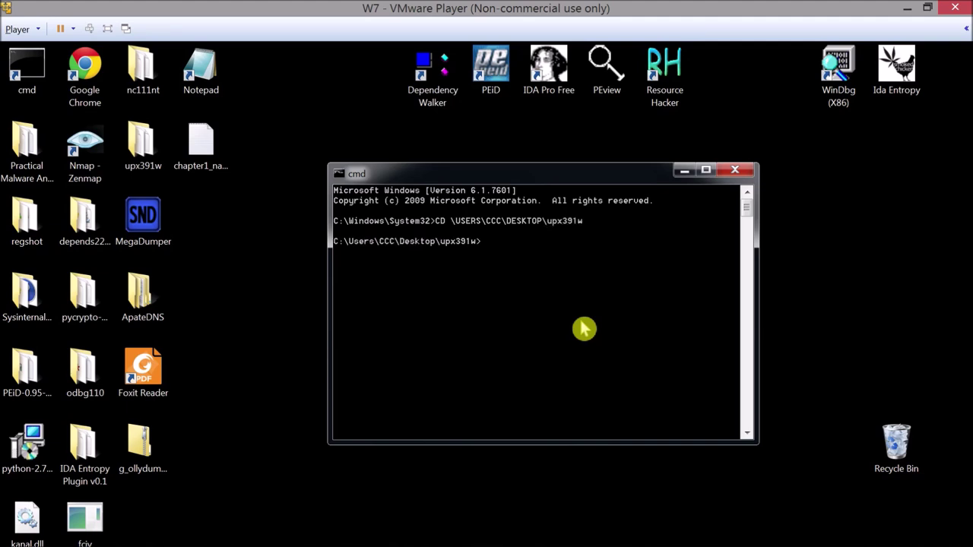
type("dir")
key("Return")
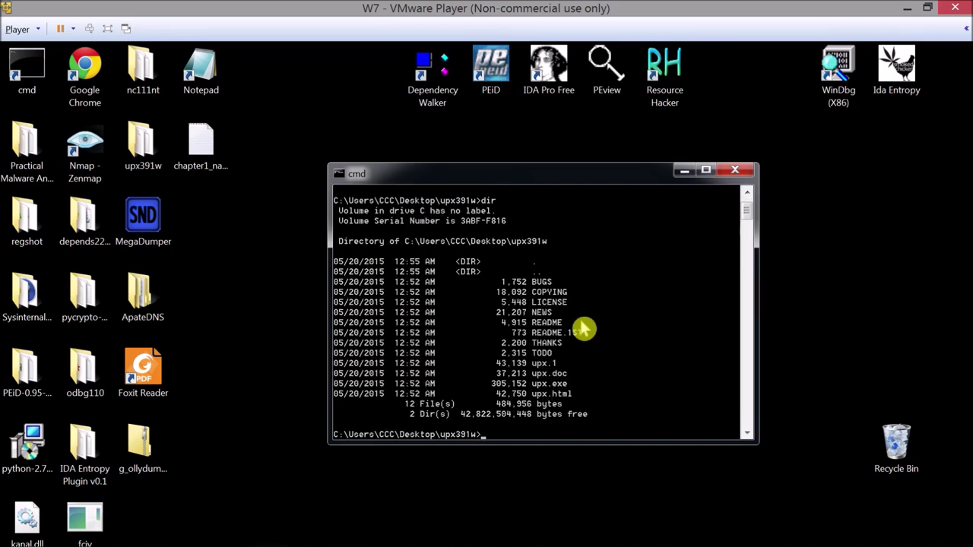
- Unpack Lab01-02.exe with the command upx -d ..\lab01-02.exe
type("upx -d")
left_click_drag(583, 176, 272, 111)
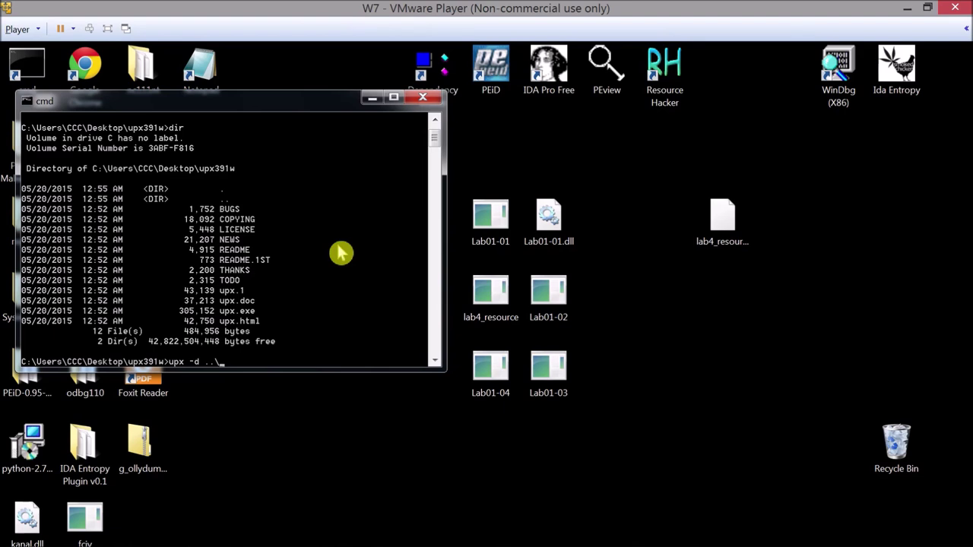
type("01-02.exe")
key("Return")
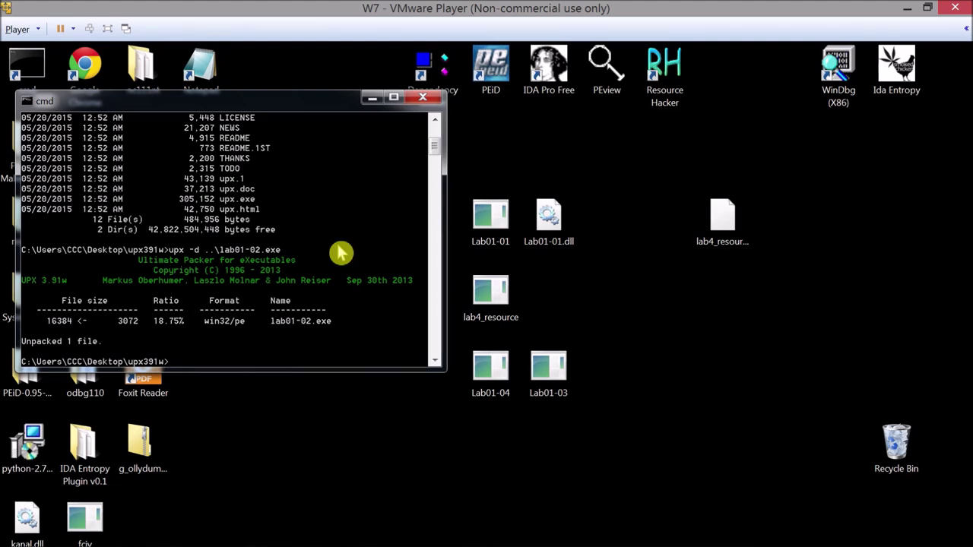
- Check the file size in the unpacked lab01-02 properties, minimize the command prompt, and move the file's icon beside lab4_resource
left_click_drag(298, 112, 775, 148)
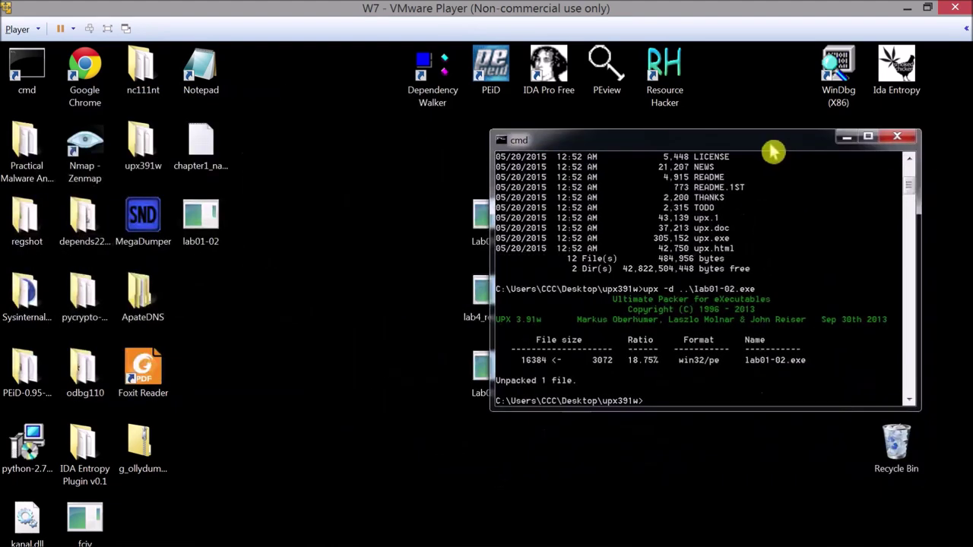
right_click(195, 231)
left_click(267, 473)
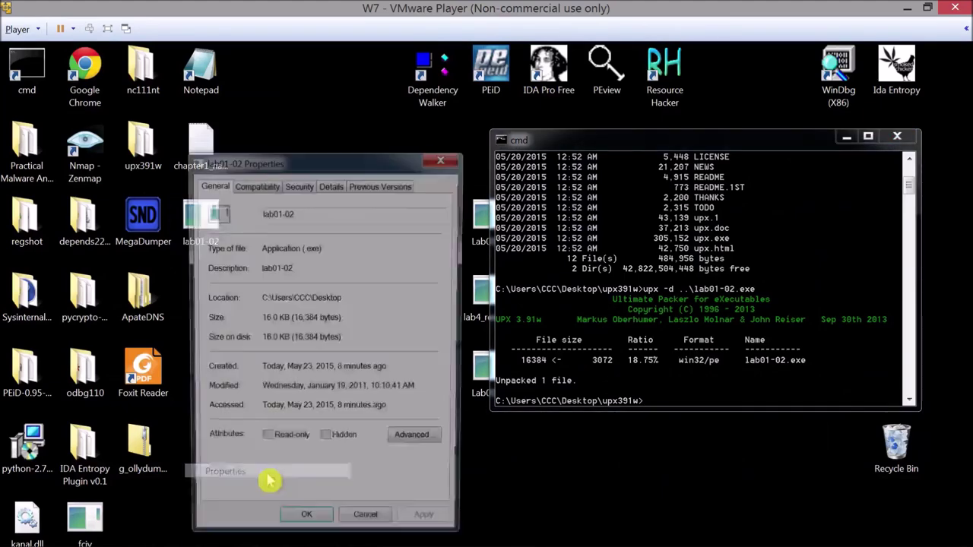
left_click(440, 161)
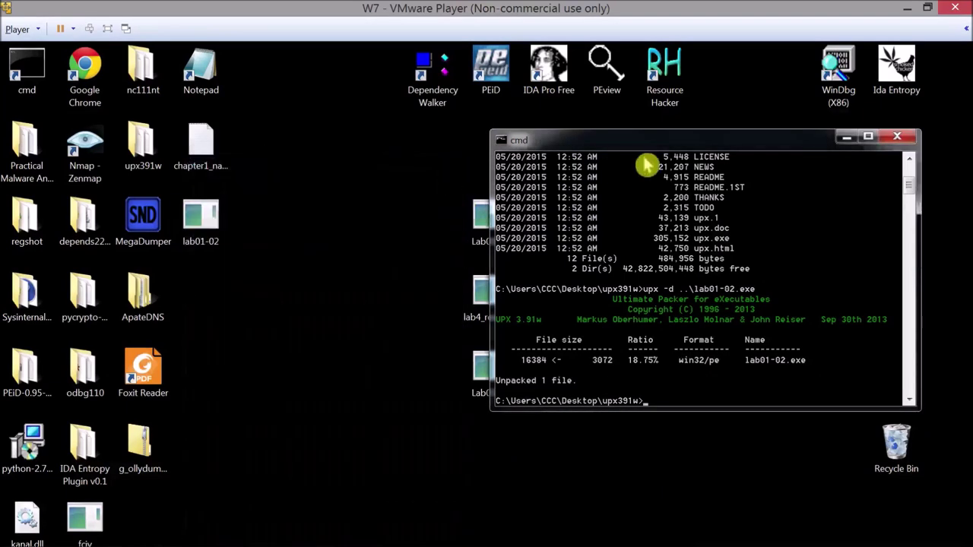
left_click(846, 137)
left_click_drag(201, 220, 565, 313)
- Run PEiD on the unpacked lab01-02.exe, check the detected compiler or packer, and close PEiD
double_click(490, 67)
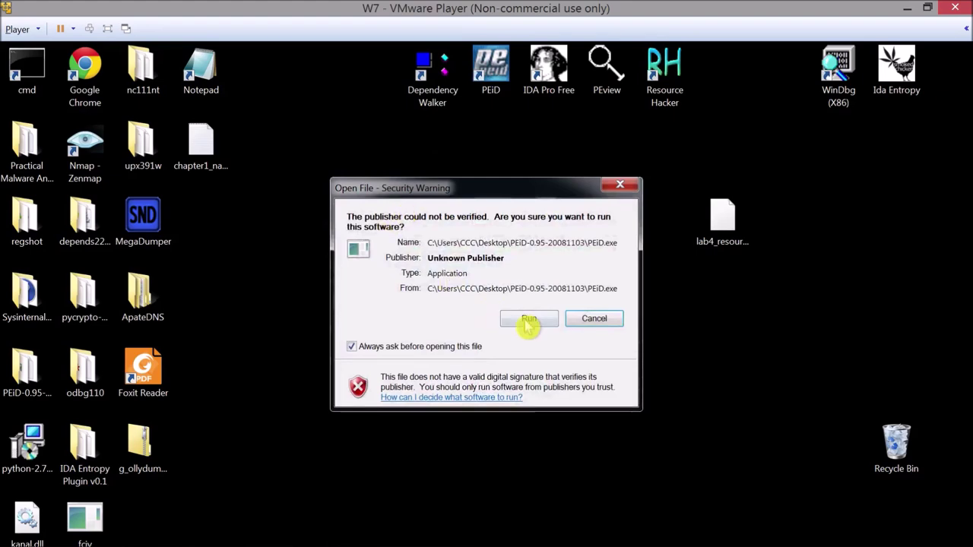
left_click(529, 319)
left_click(630, 240)
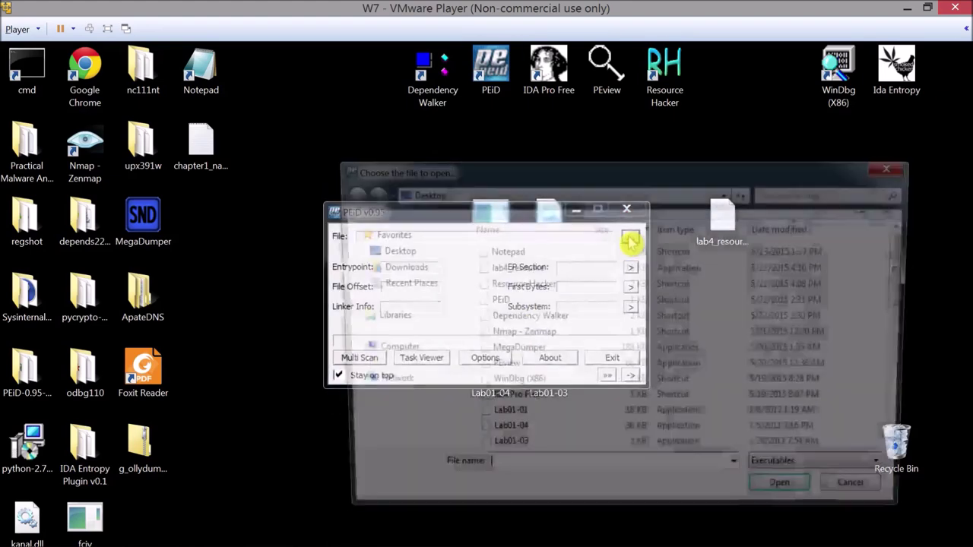
left_click(558, 428)
scroll(550, 432, "down", 1)
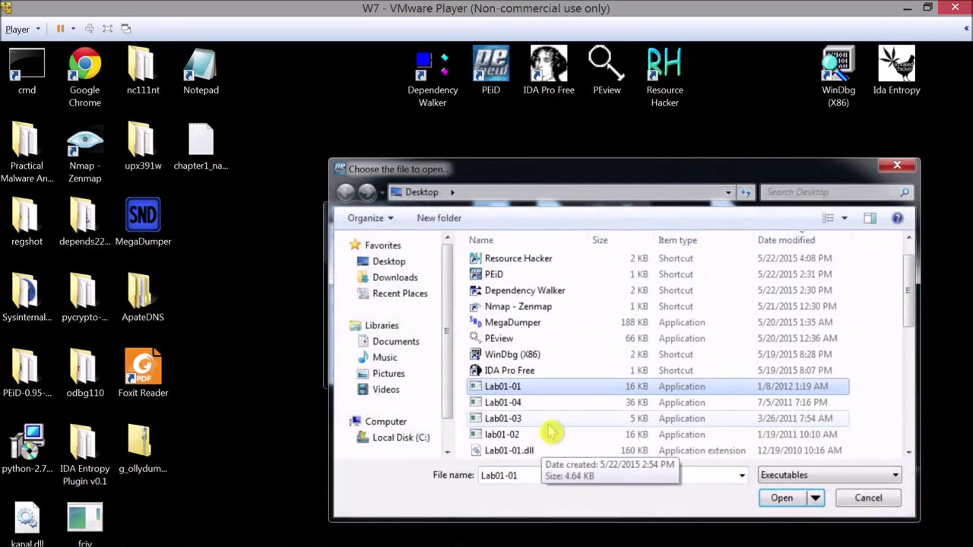
double_click(551, 433)
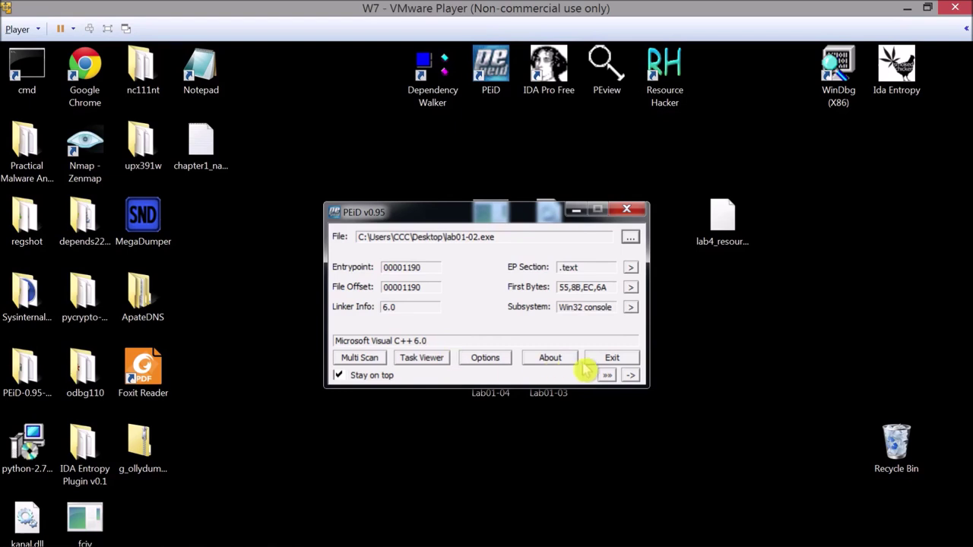
left_click(626, 208)
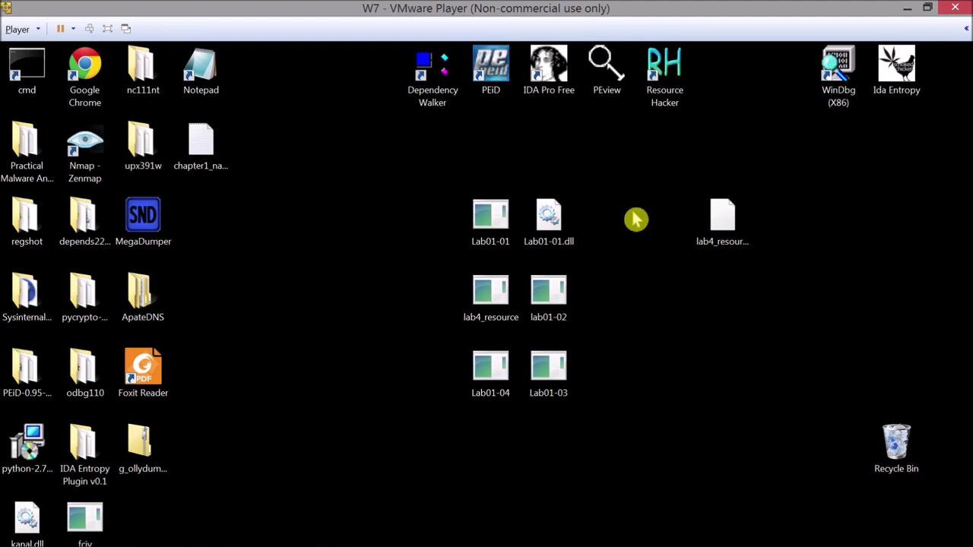
- Launch Dependency Walker and open the unpacked lab01-02 application from the desktop
double_click(425, 76)
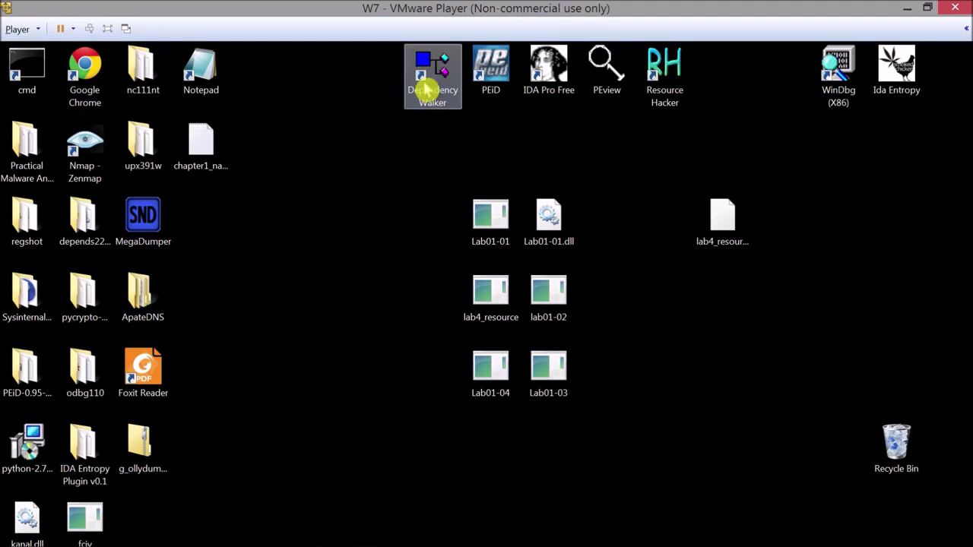
left_click(523, 320)
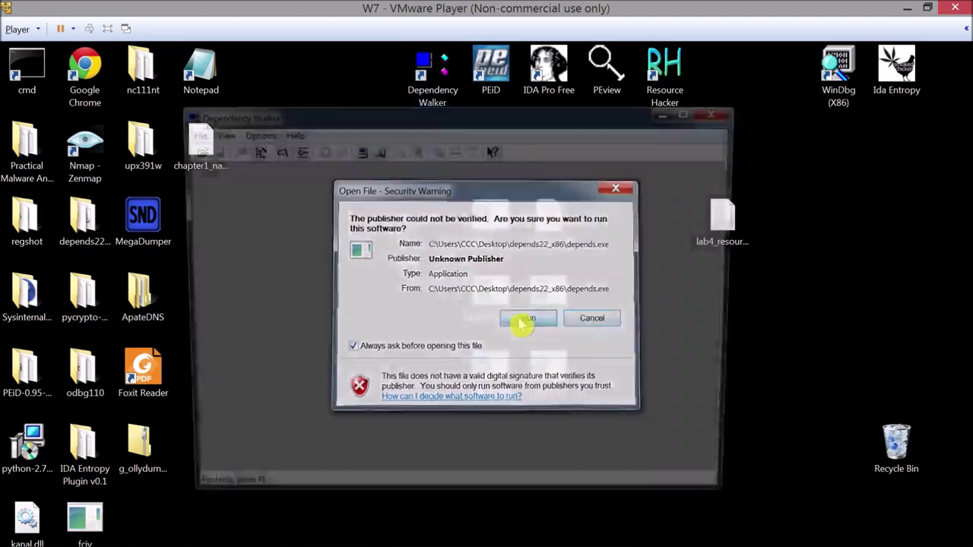
left_click(188, 133)
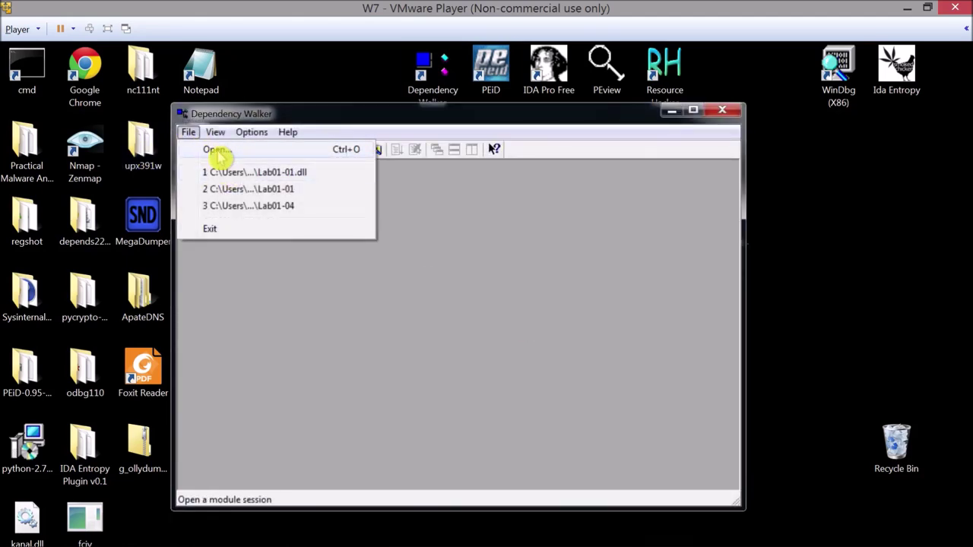
left_click(217, 150)
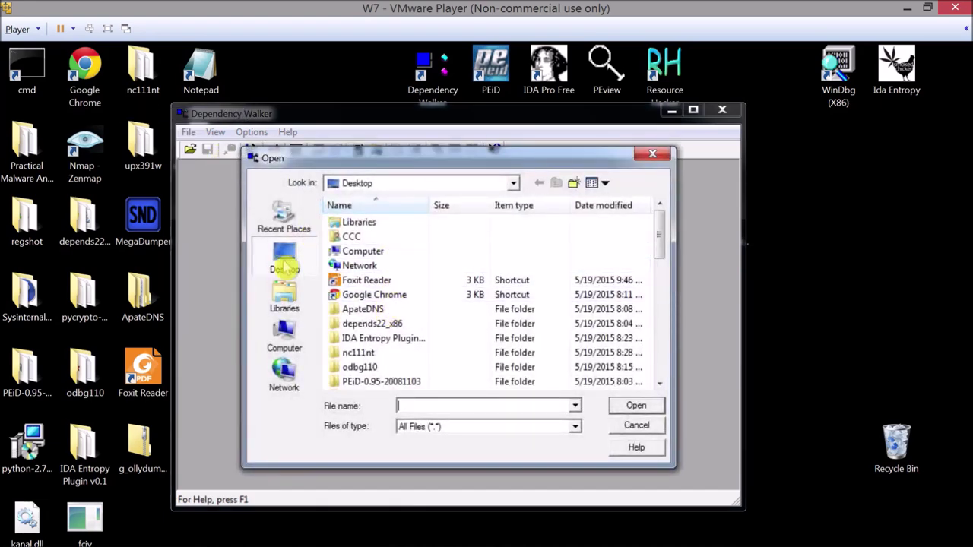
left_click(285, 266)
scroll(423, 341, "down", 8)
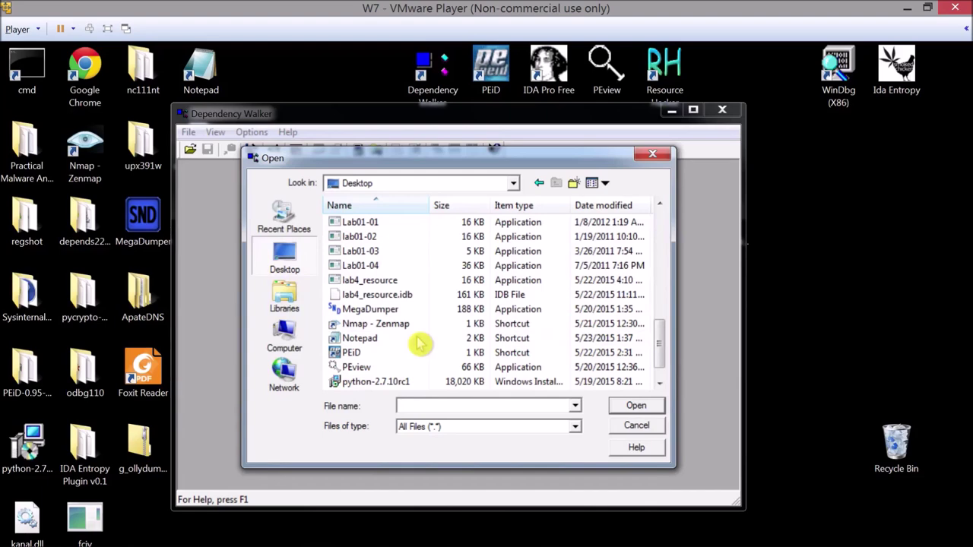
scroll(423, 342, "up", 1)
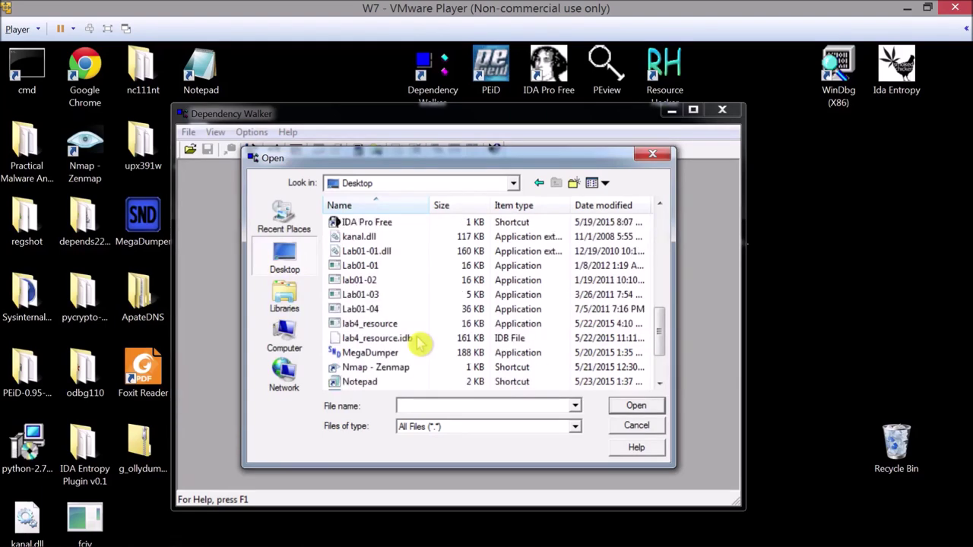
double_click(387, 280)
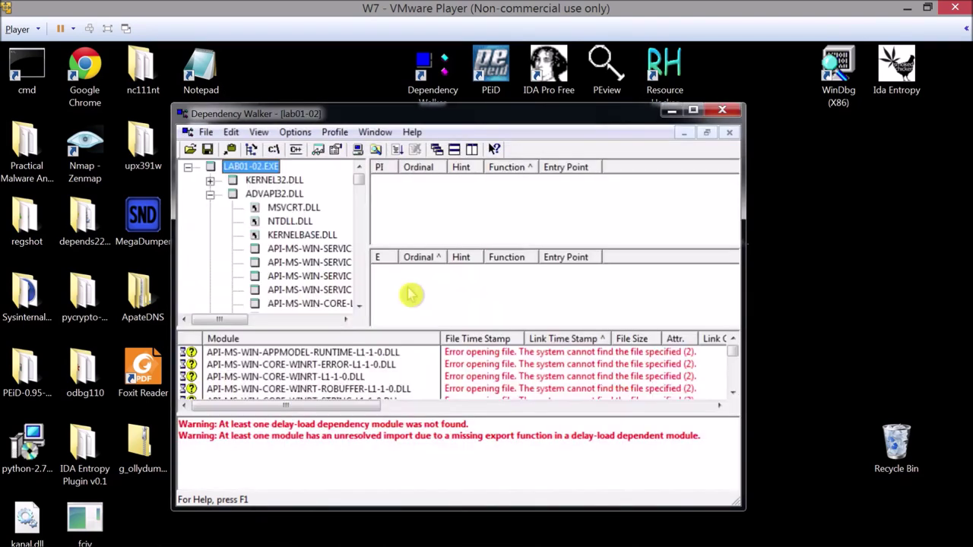
- Collapse the expanded DLL branches under LAB01-02.EXE and examine the KERNEL32.DLL imports in an enlarged import list, selecting OpenMutexA
left_click(211, 195)
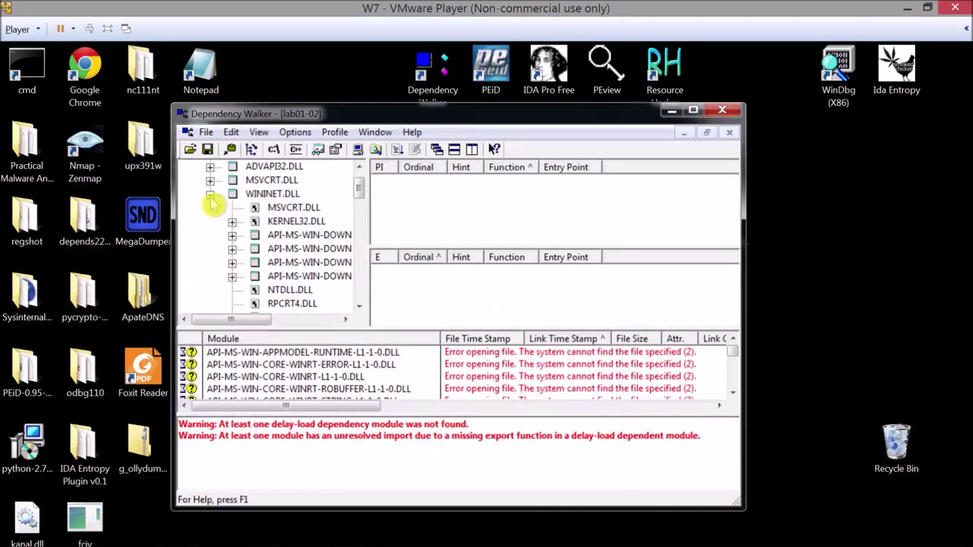
left_click(210, 195)
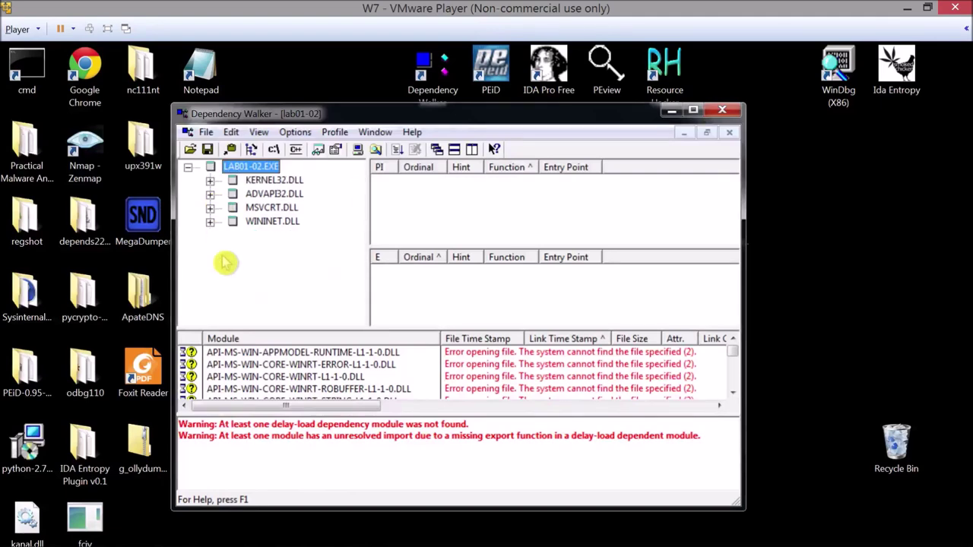
left_click(272, 182)
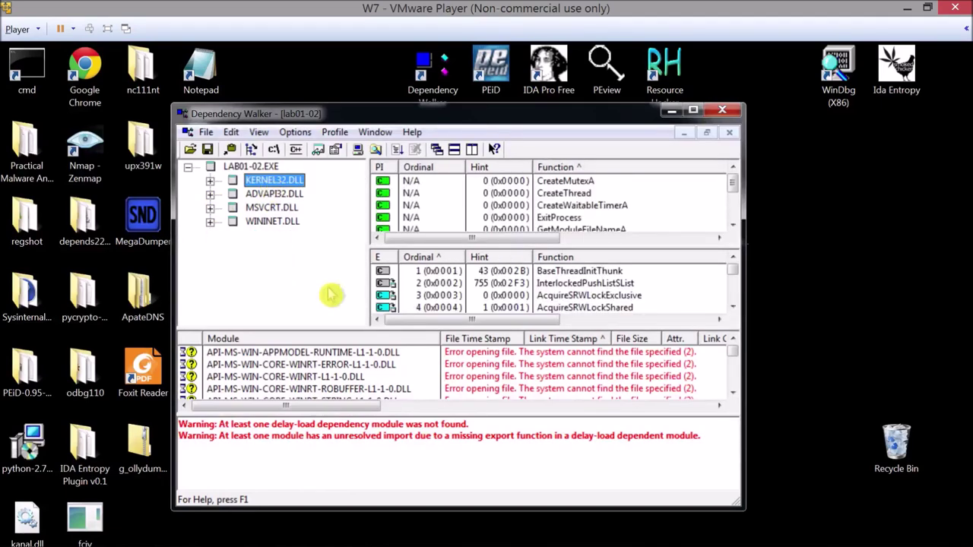
left_click_drag(544, 247, 549, 296)
left_click(576, 246)
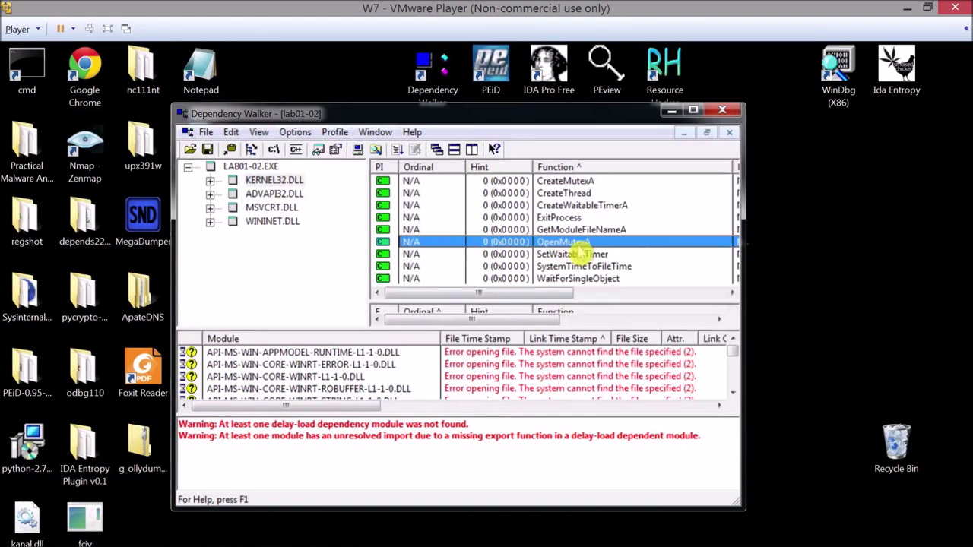
- Examine the functions imported from ADVAPI32.DLL, including StartServiceCtrlDispatcherA and CreateServiceA
left_click(273, 196)
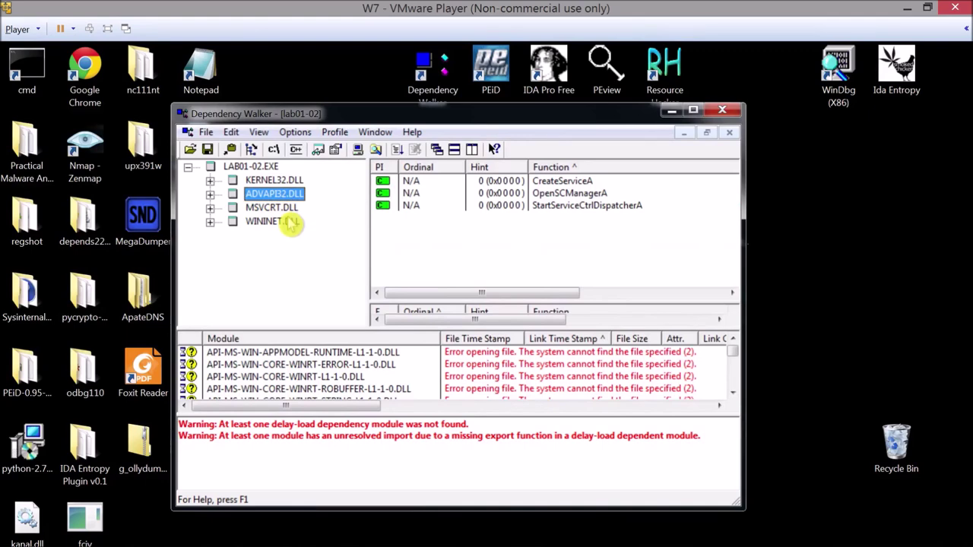
left_click(576, 206)
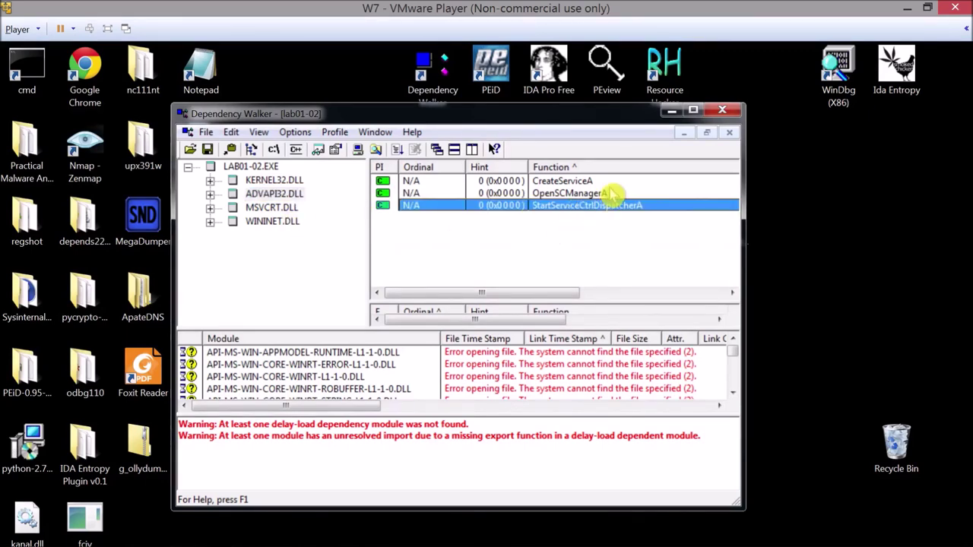
key("Home")
left_click(647, 211)
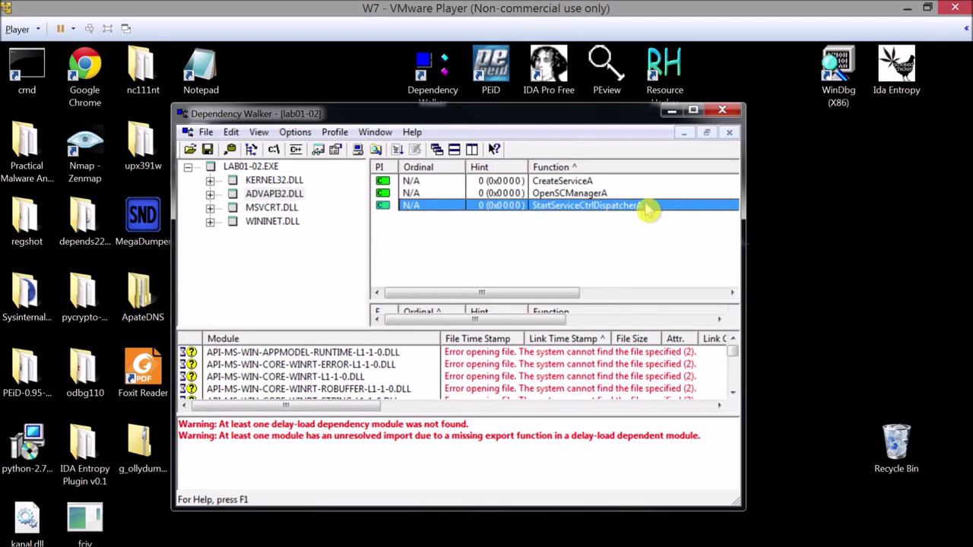
left_click(646, 183)
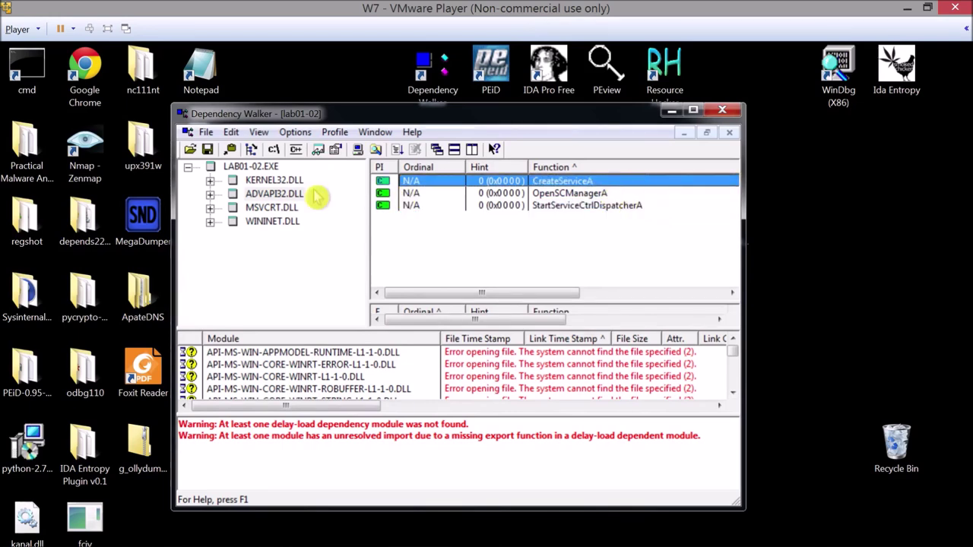
left_click(282, 196)
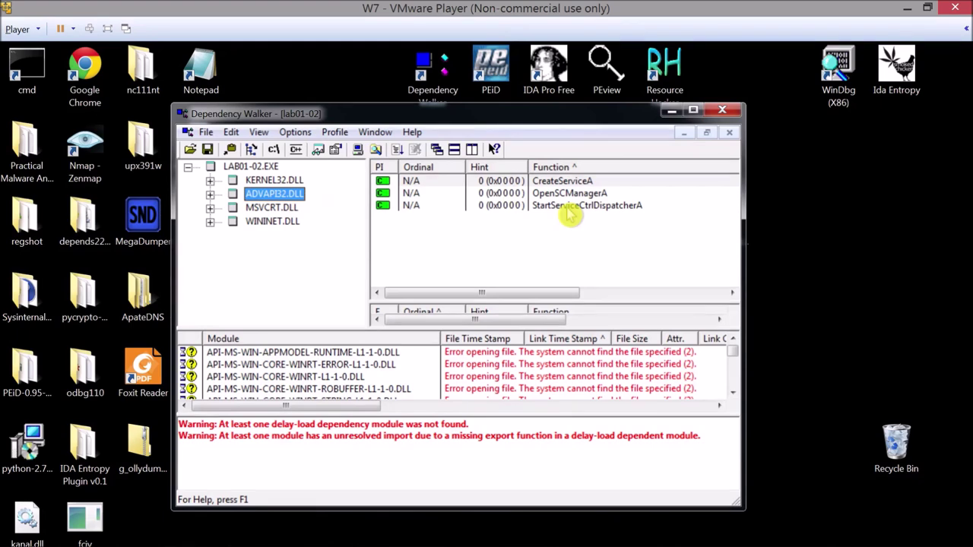
- Examine the functions imported from MSVCRT.DLL and WININET.DLL, including InternetOpenUrlA and InternetOpenA
left_click(282, 209)
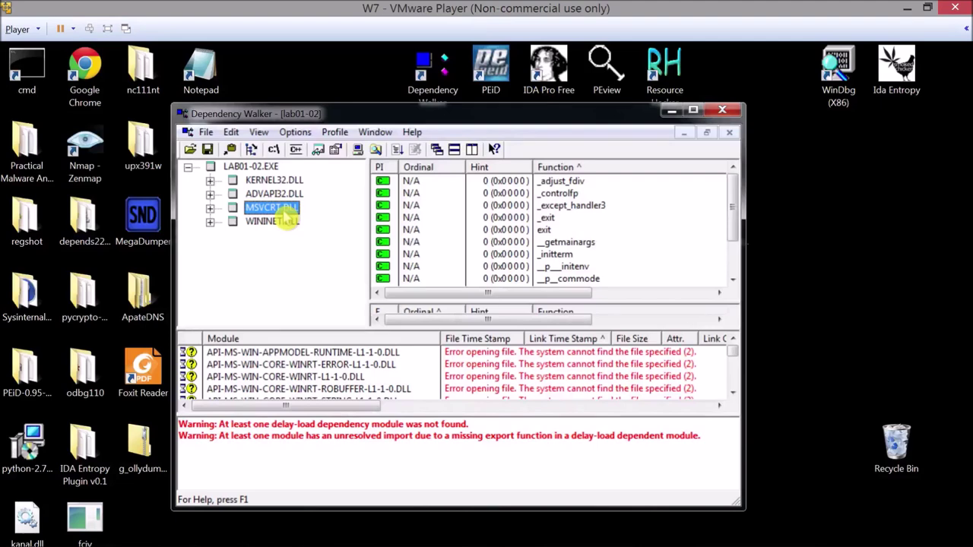
left_click(284, 222)
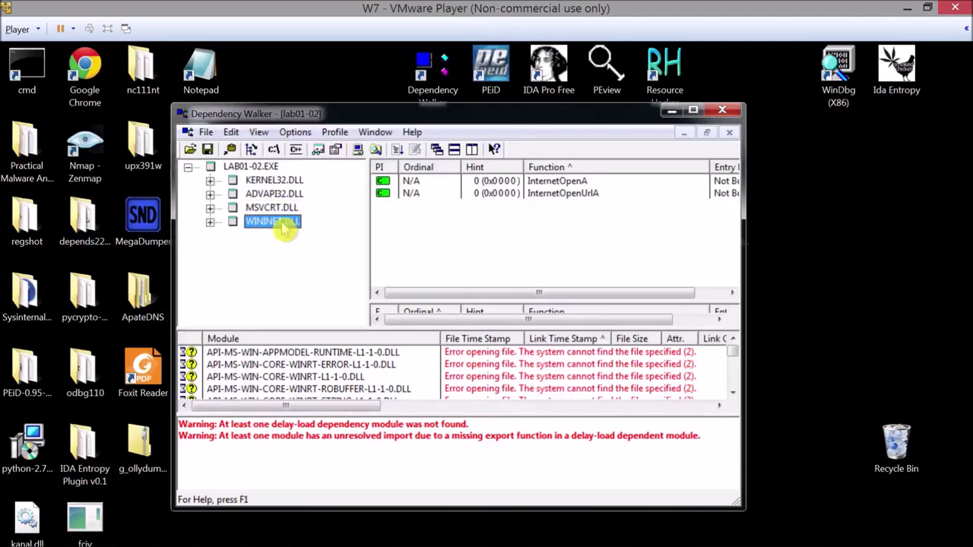
left_click(567, 195)
left_click(561, 183)
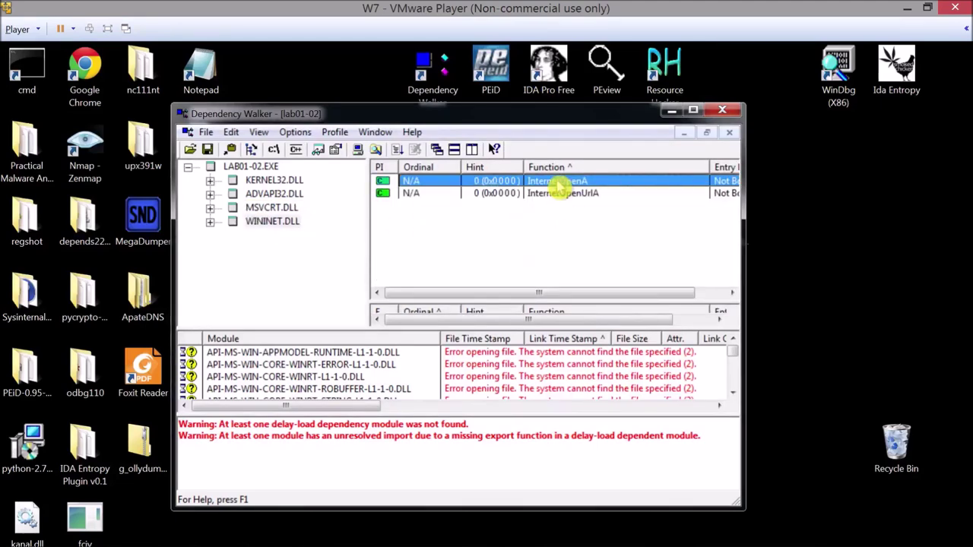
- Review the KERNEL32.DLL imports again and select GetModuleFileNameA
left_click(272, 182)
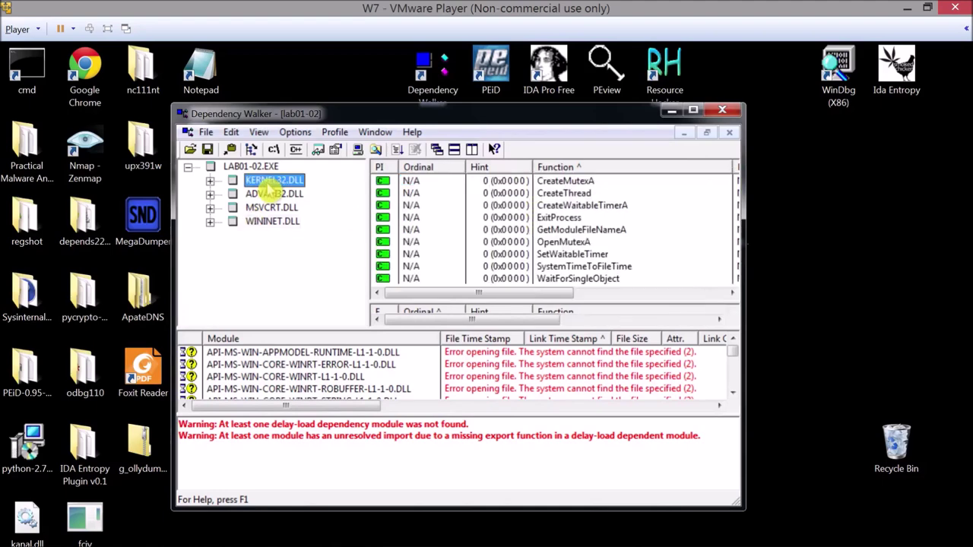
left_click(627, 231)
scroll(628, 236, "right", 3)
scroll(628, 238, "left", 3)
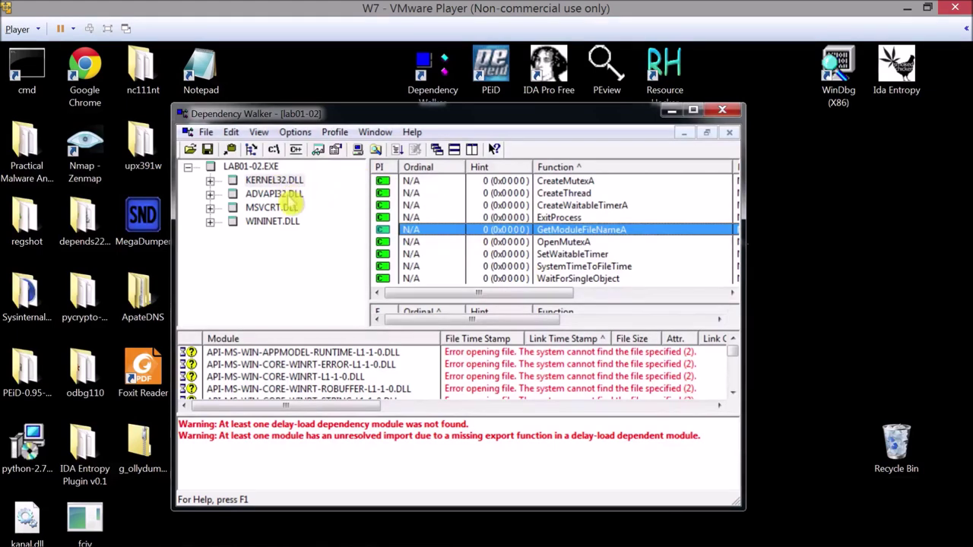
- Review the service functions imported from ADVAPI32.DLL one by one: OpenSCManagerA, StartServiceCtrlDispatcherA and CreateServiceA
left_click(289, 195)
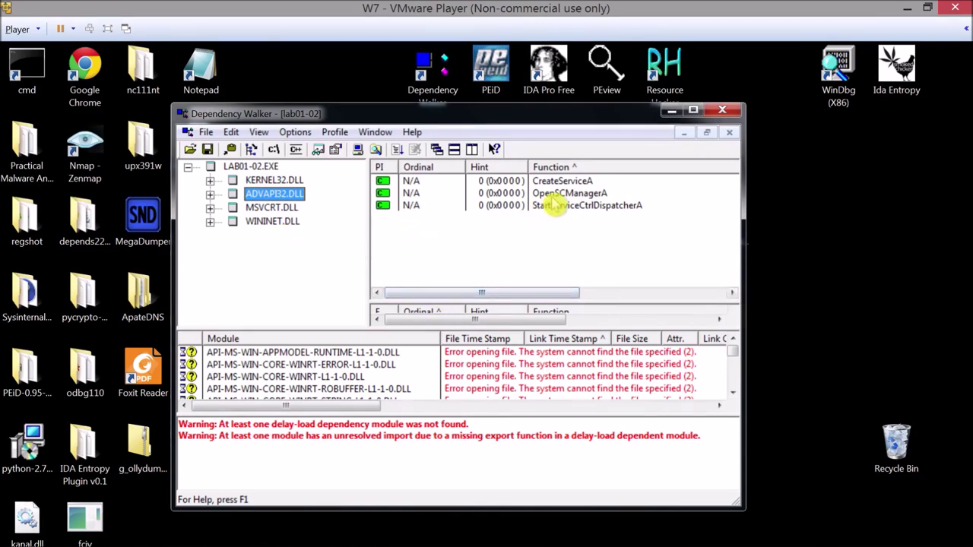
left_click(551, 193)
left_click(554, 208)
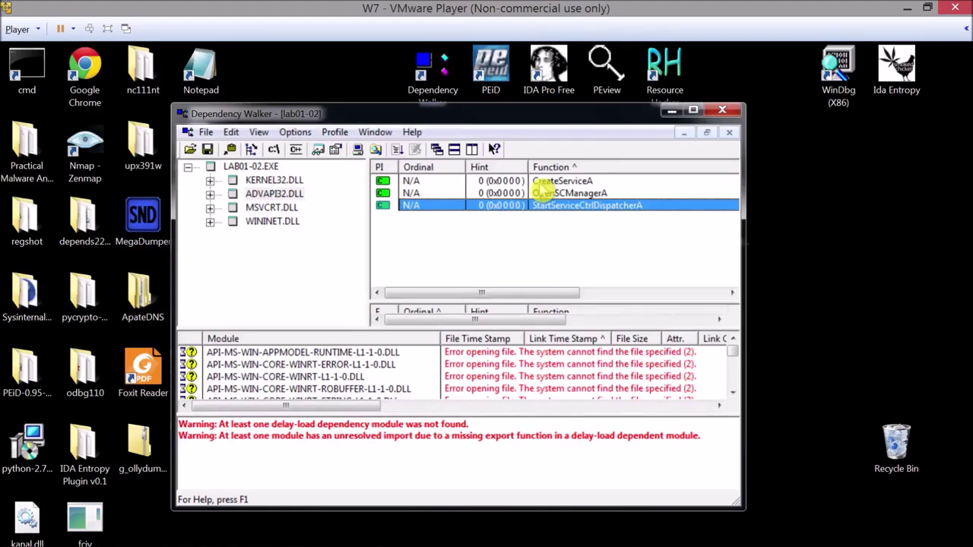
left_click(546, 182)
- Go through the KERNEL32.DLL, ADVAPI32.DLL and MSVCRT.DLL imports and select the exit function of MSVCRT.DLL
left_click(274, 180)
left_click(283, 194)
left_click(280, 208)
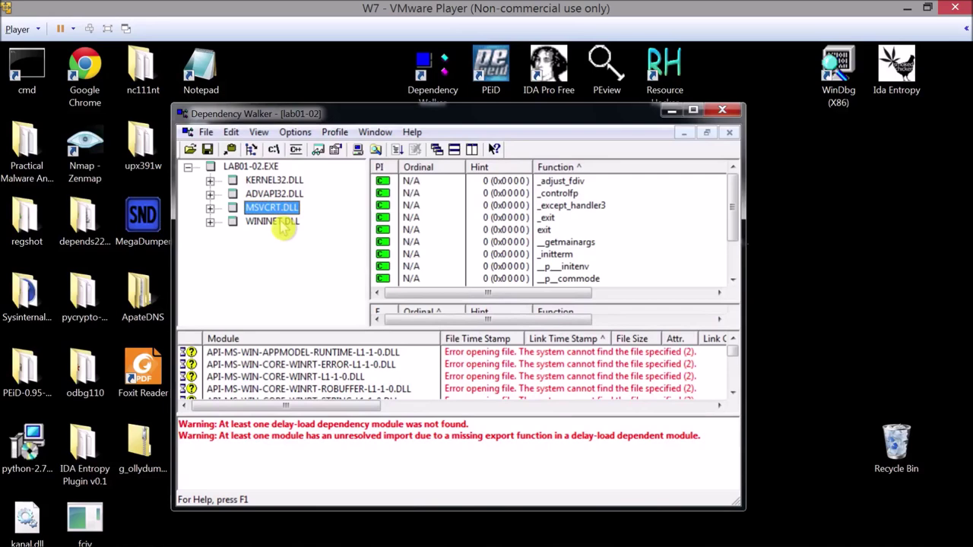
left_click(604, 230)
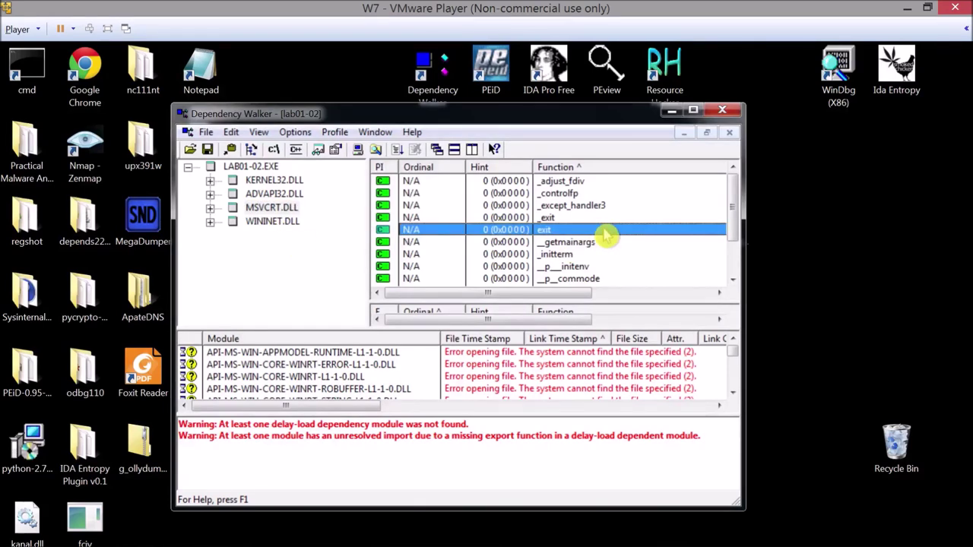
- Compare the imported functions of KERNEL32.DLL, ADVAPI32.DLL, MSVCRT.DLL and WININET.DLL, ending on the WININET.DLL imports
left_click(273, 194)
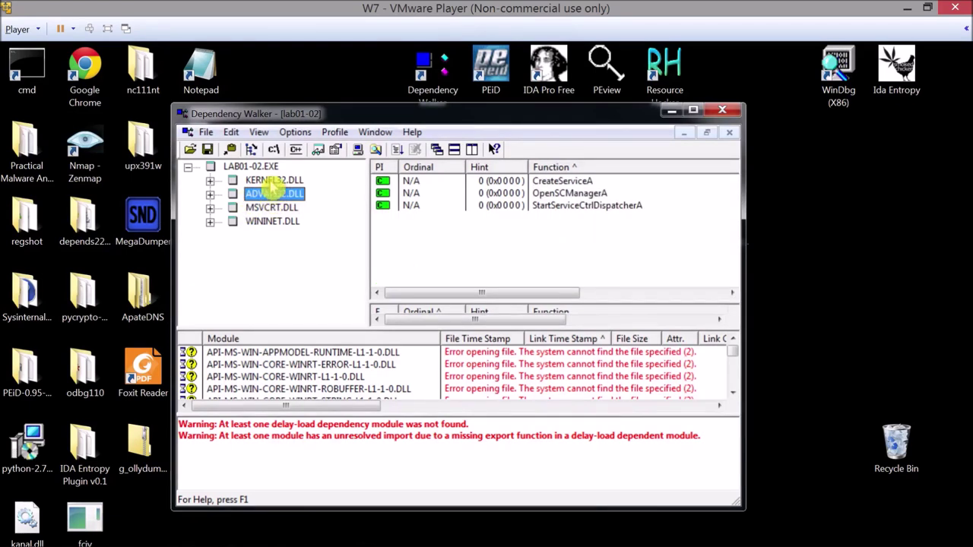
left_click(272, 181)
left_click(275, 209)
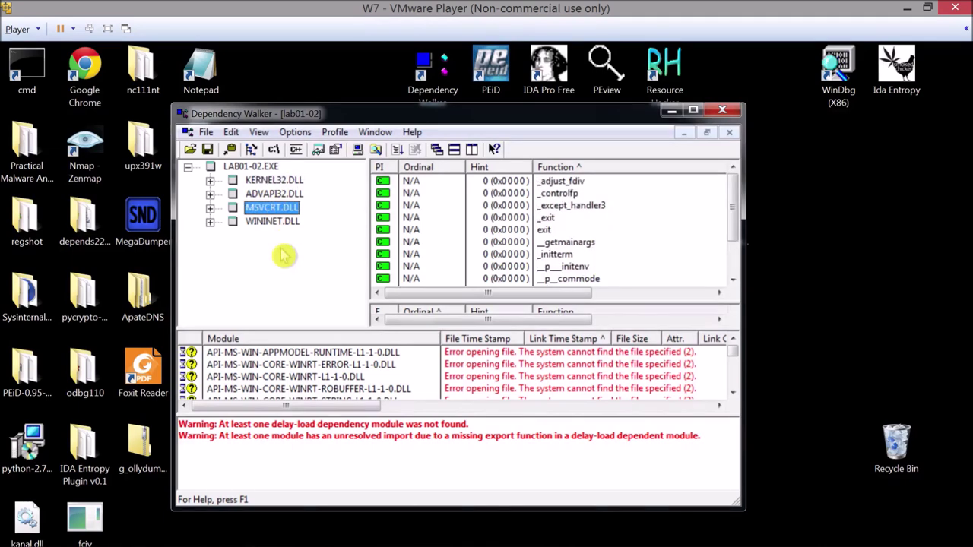
left_click(272, 182)
left_click(268, 194)
left_click(270, 208)
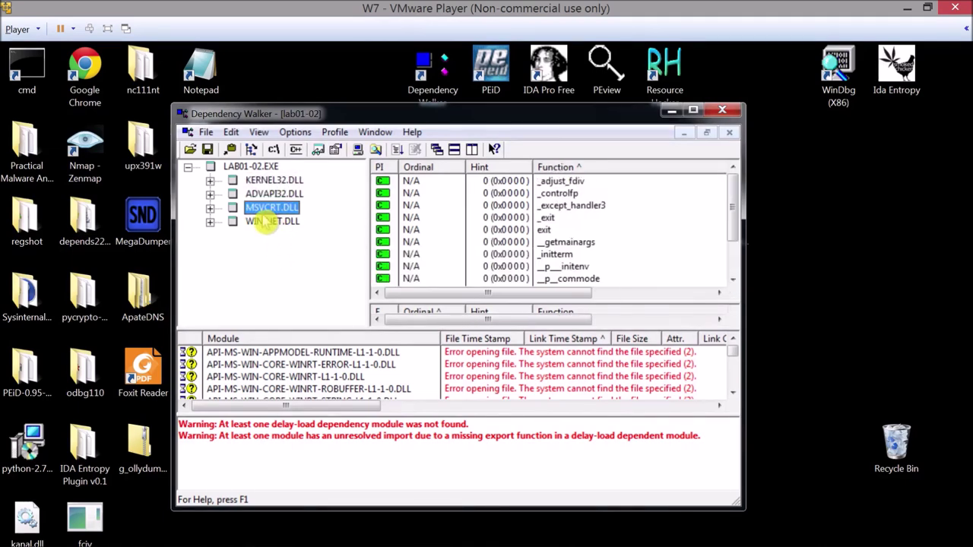
left_click(260, 181)
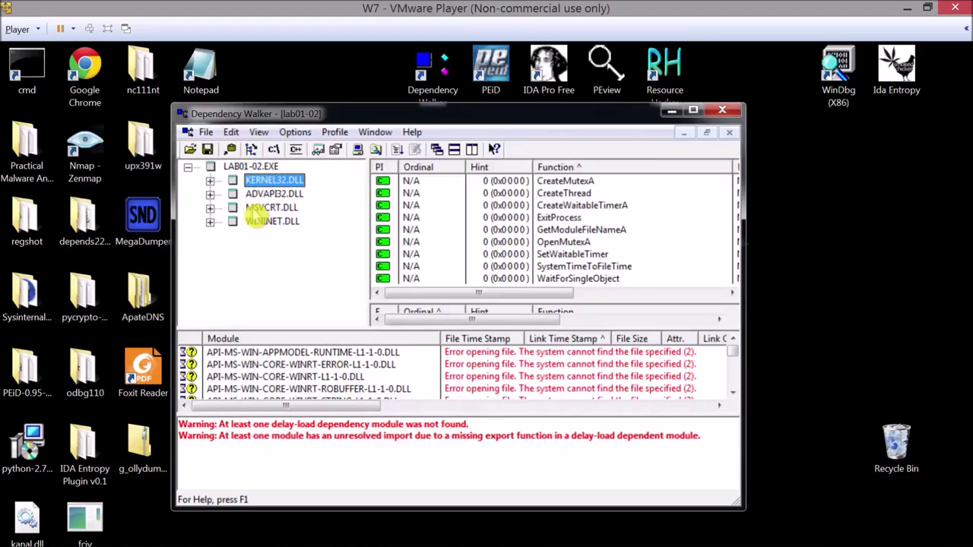
left_click(264, 208)
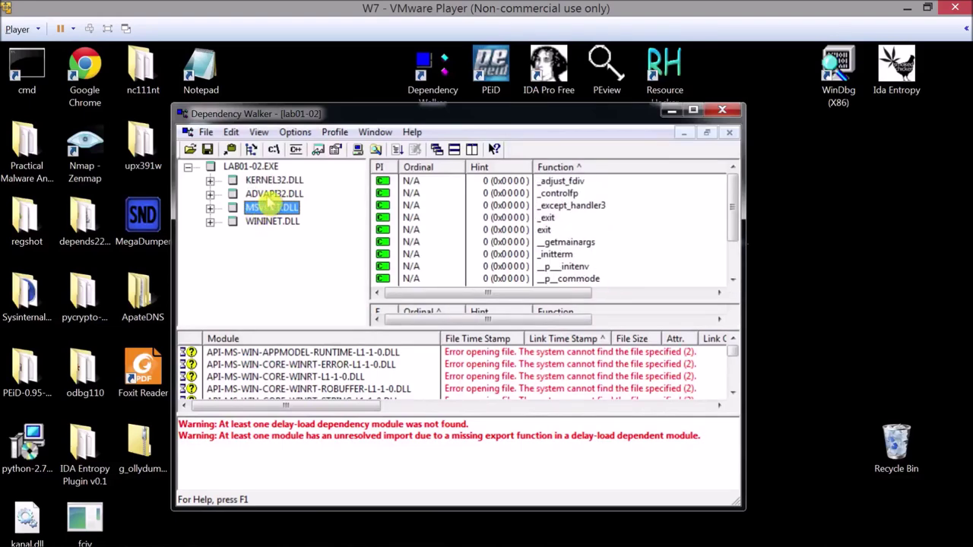
left_click(267, 195)
left_click(273, 222)
left_click(269, 194)
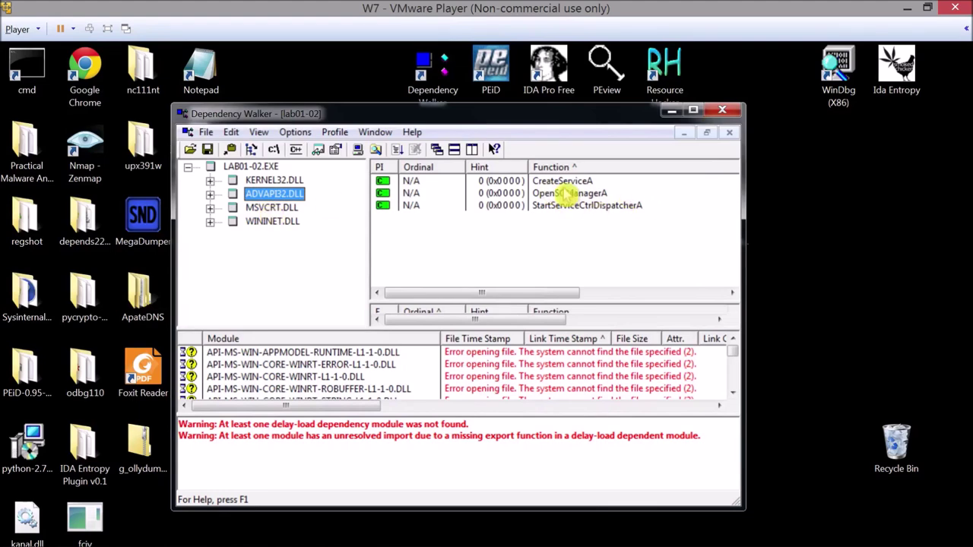
left_click(271, 222)
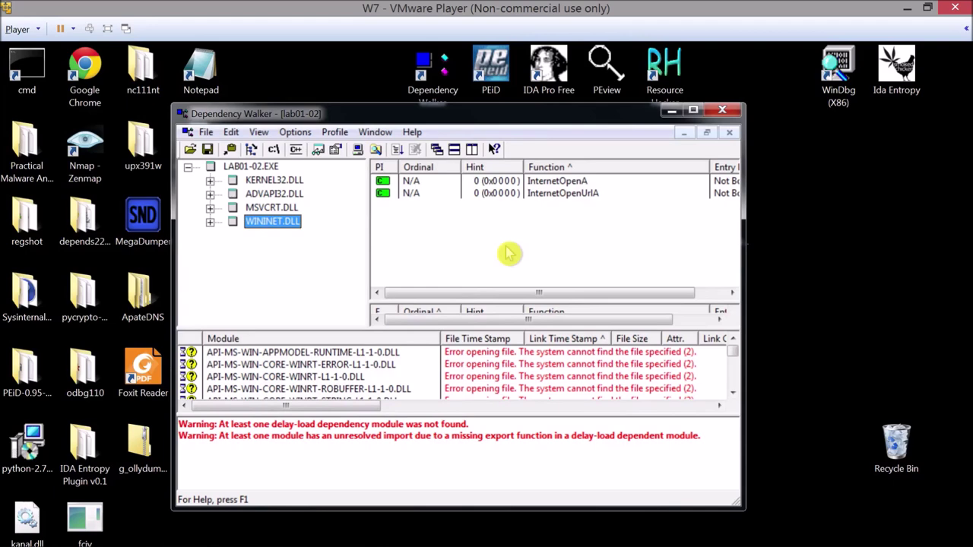
- Start IDA Pro Free and begin disassembling a new PE executable file
double_click(547, 76)
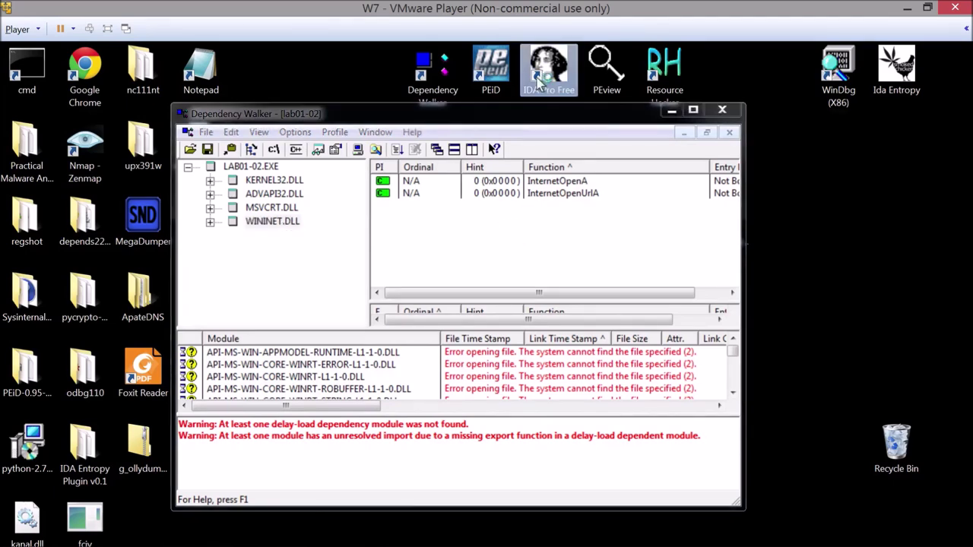
left_click(585, 383)
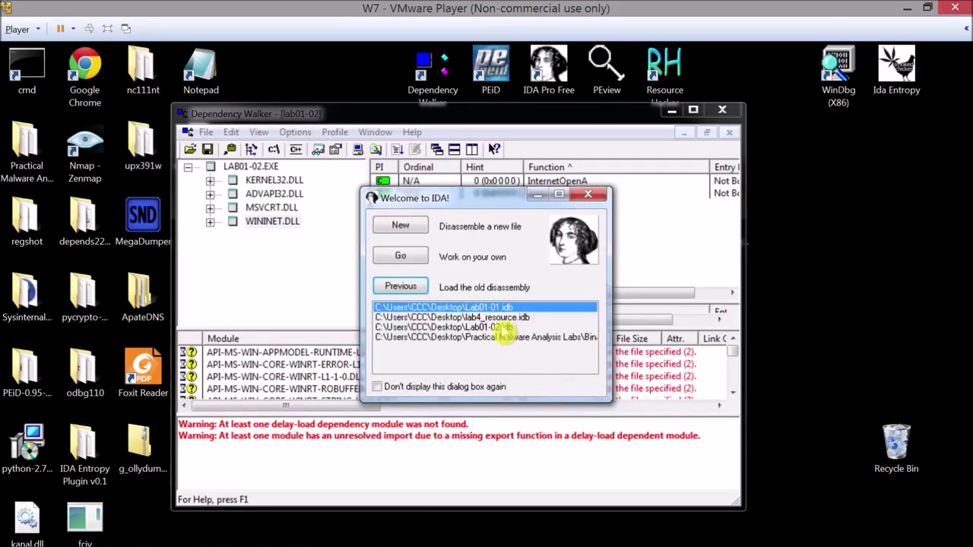
left_click(400, 225)
double_click(349, 239)
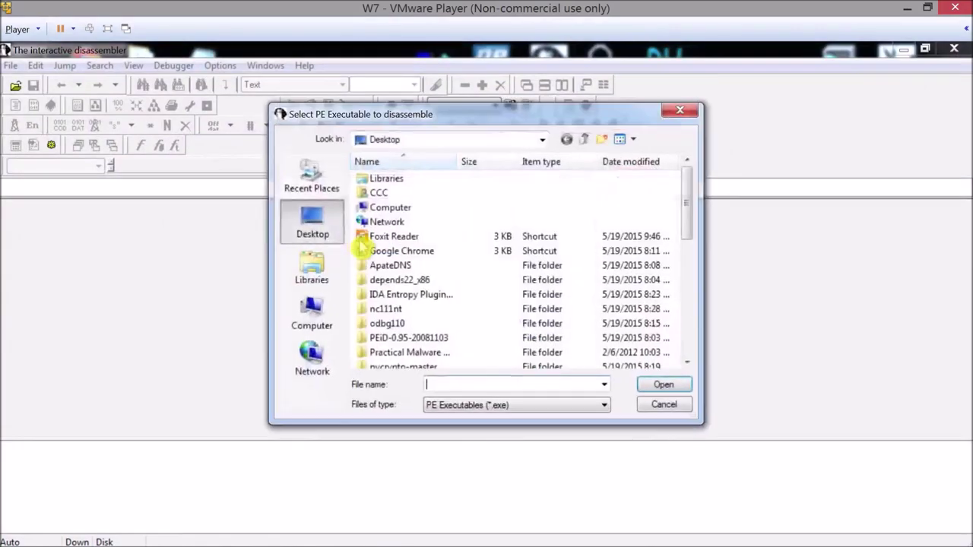
- Load lab01-02.exe from the Desktop for disassembly, accepting the loading wizard's default options with the imports segment created
left_click(397, 294)
scroll(397, 297, "down", 4)
scroll(403, 319, "up", 1)
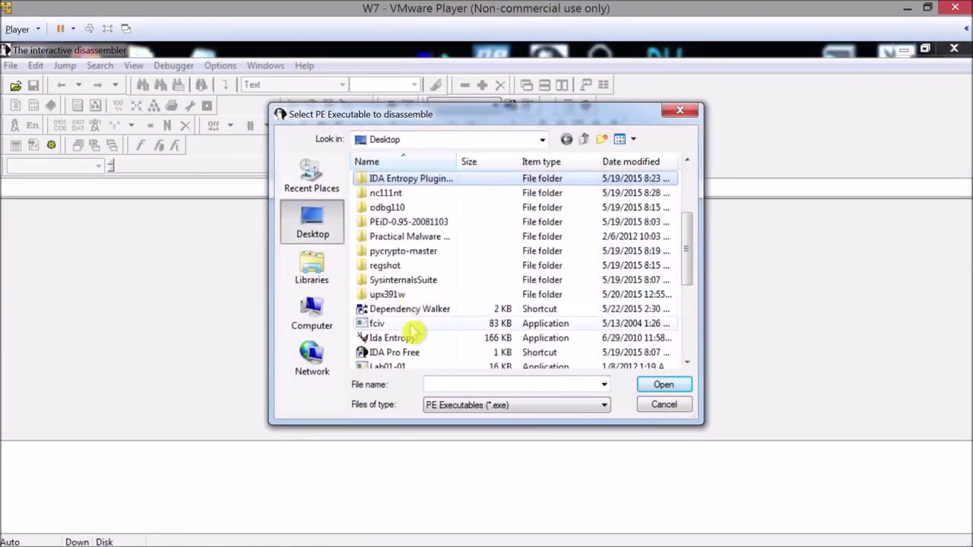
scroll(410, 332, "down", 2)
double_click(444, 305)
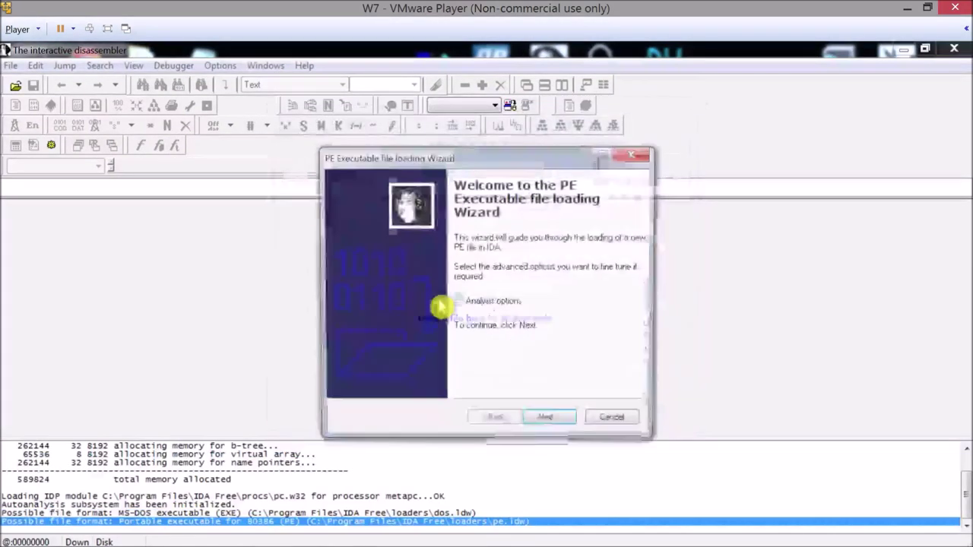
left_click(546, 427)
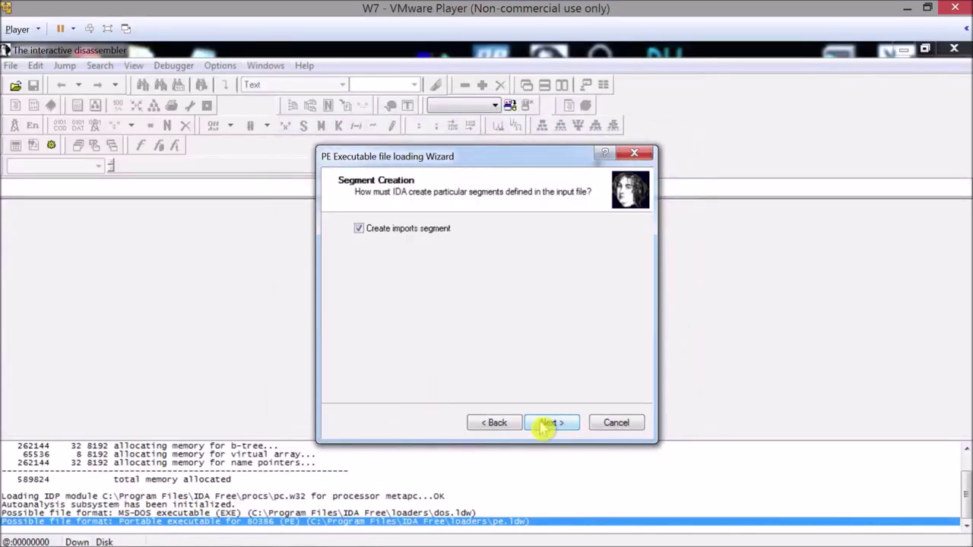
left_click(545, 427)
left_click(545, 427)
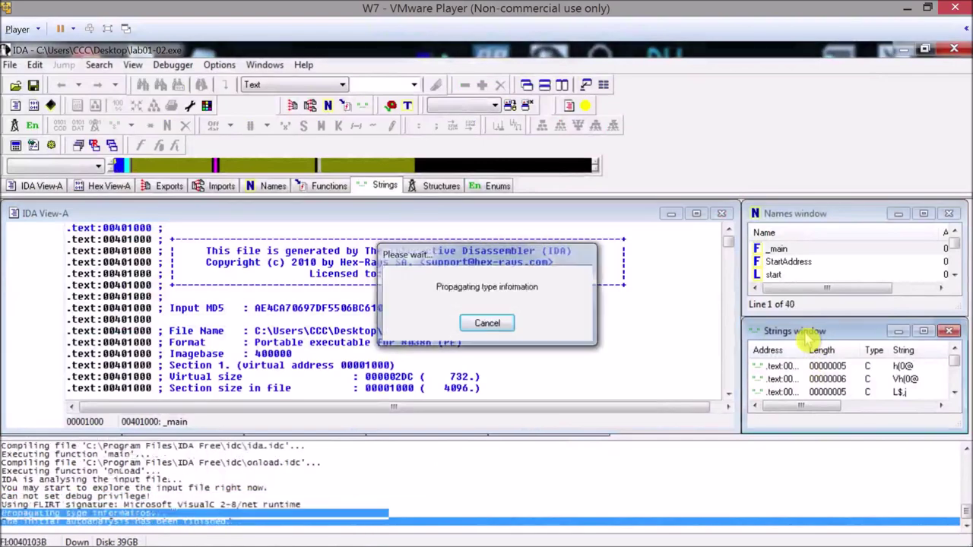
- Maximize the Strings window and examine the strings of lab01-02.exe, including the URL and Internet Explorer entries
double_click(793, 332)
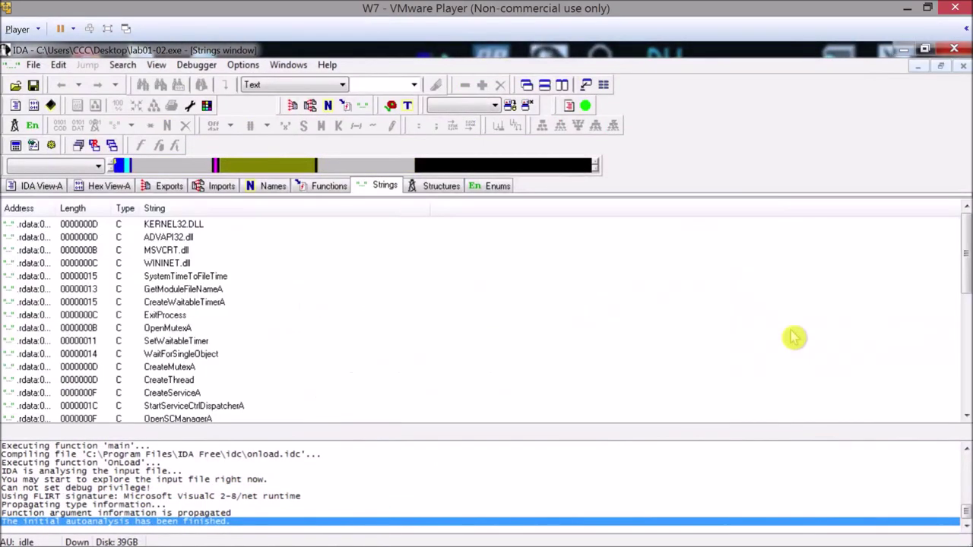
scroll(369, 342, "down", 7)
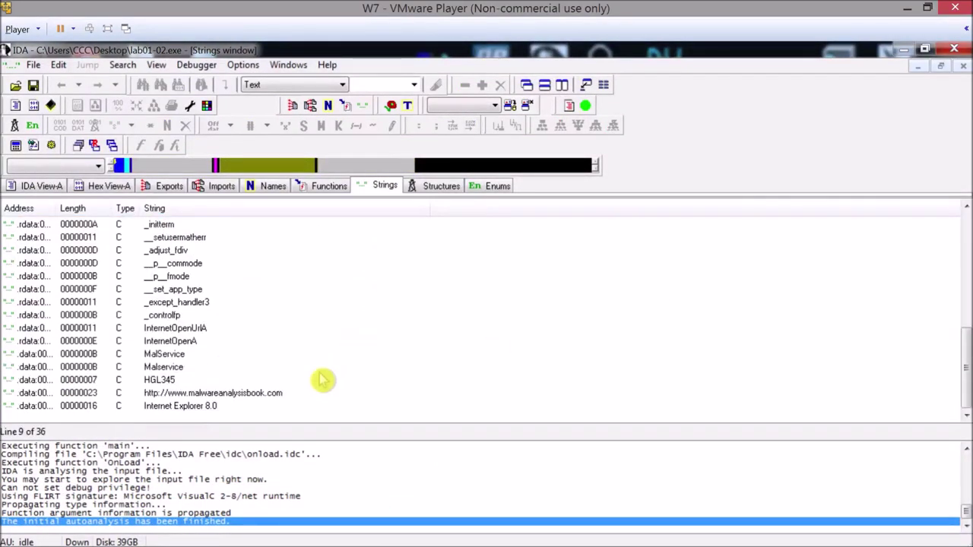
left_click(294, 395)
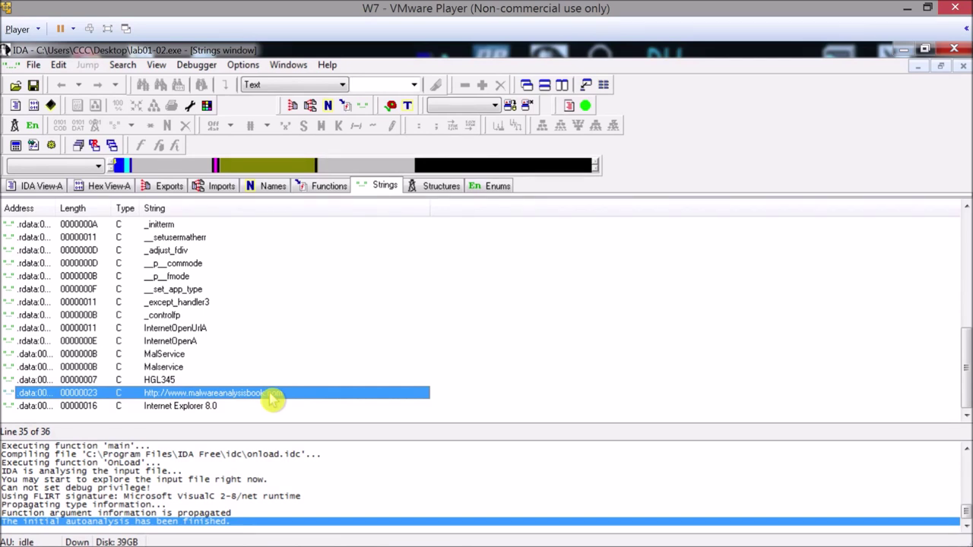
scroll(274, 399, "up", 7)
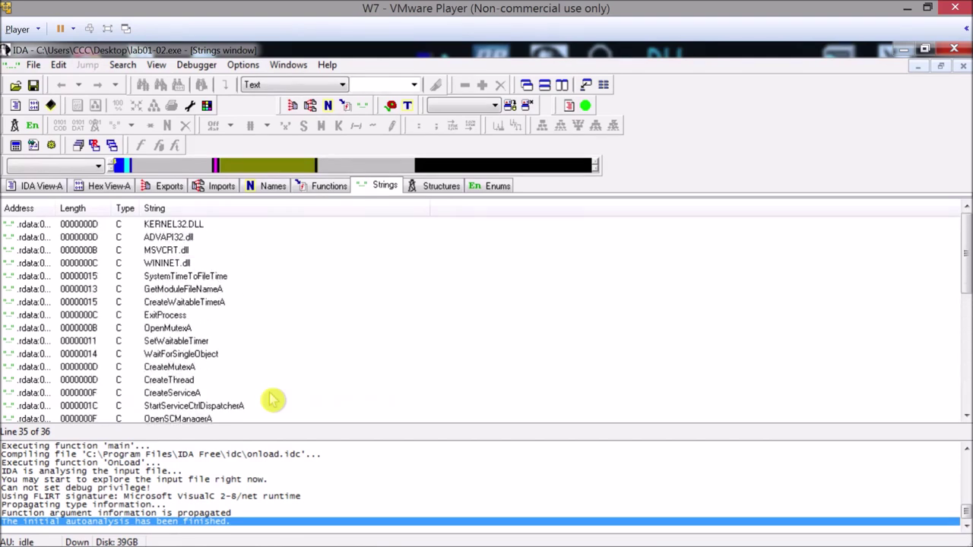
scroll(274, 399, "down", 7)
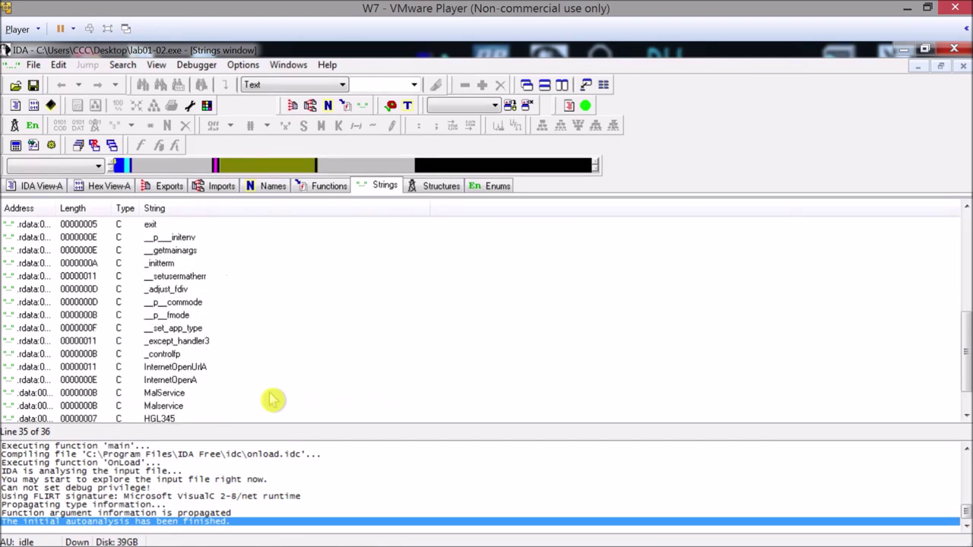
left_click(196, 406)
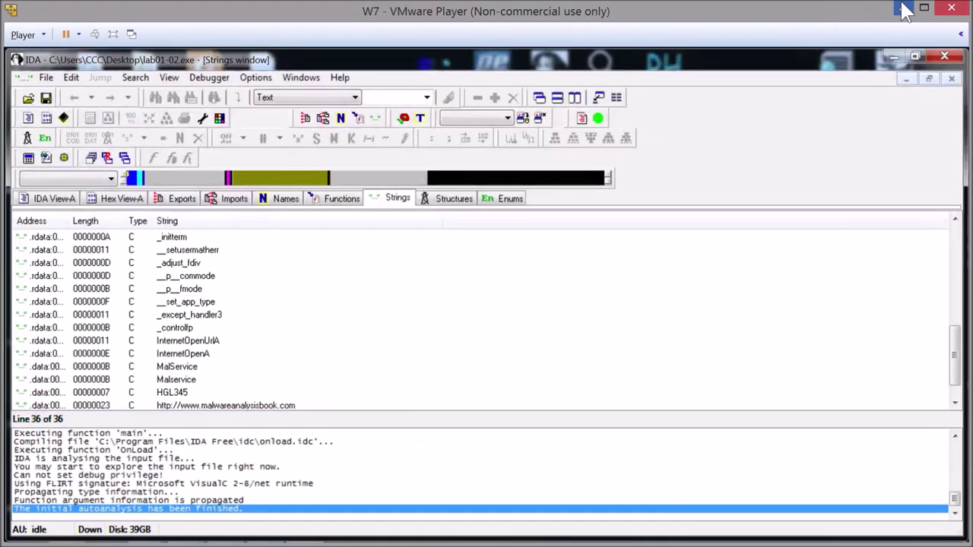
left_click(906, 9)
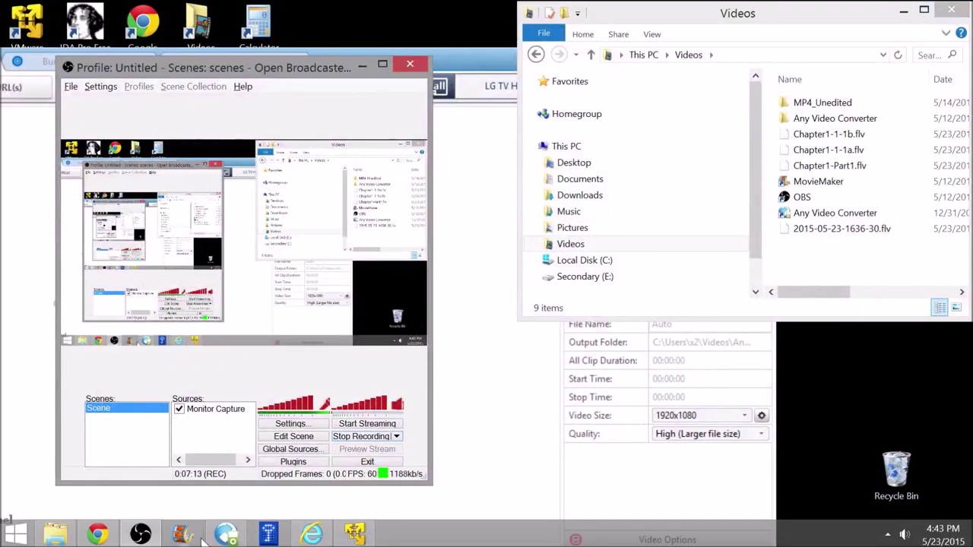
left_click(98, 537)
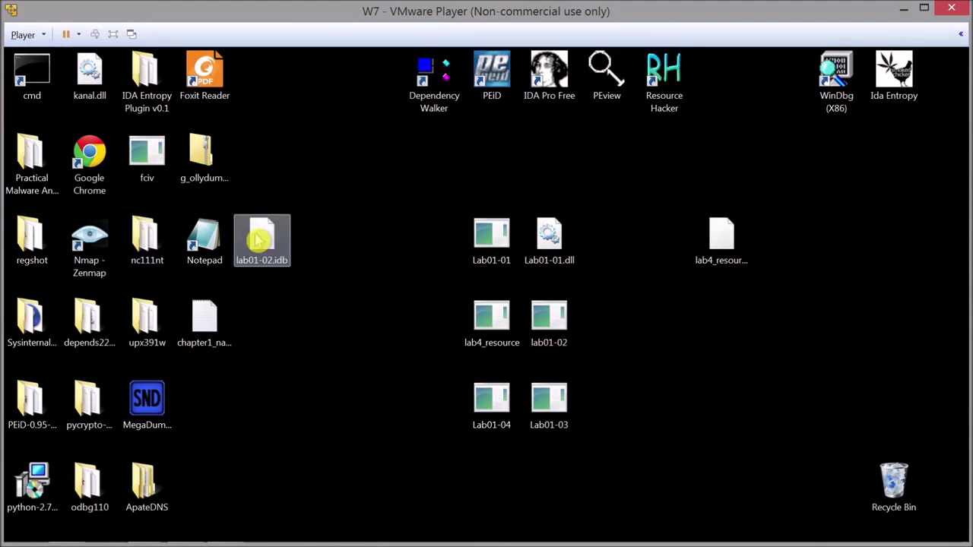
- Bring up the Chrome window showing the Practical Malware Analysis book on Amazon and close it
key("super")
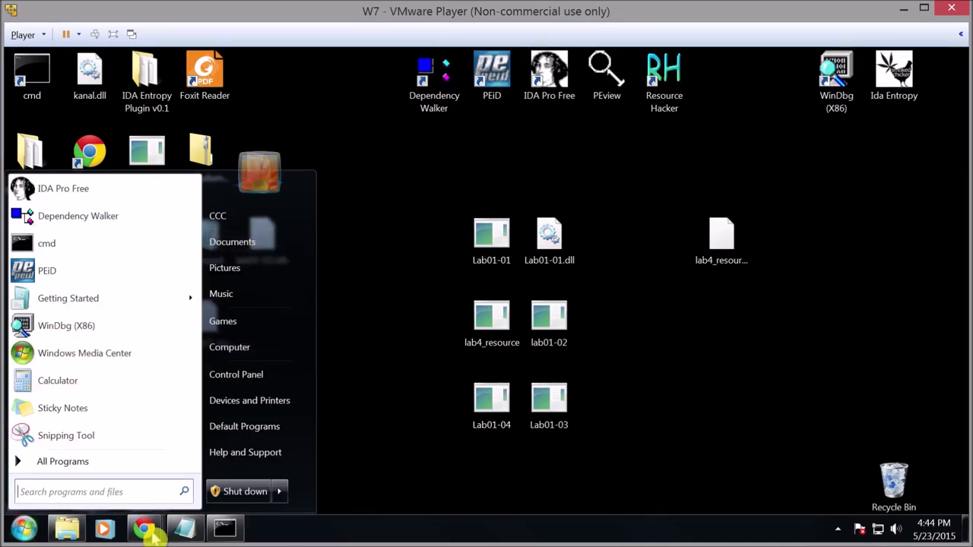
left_click(148, 532)
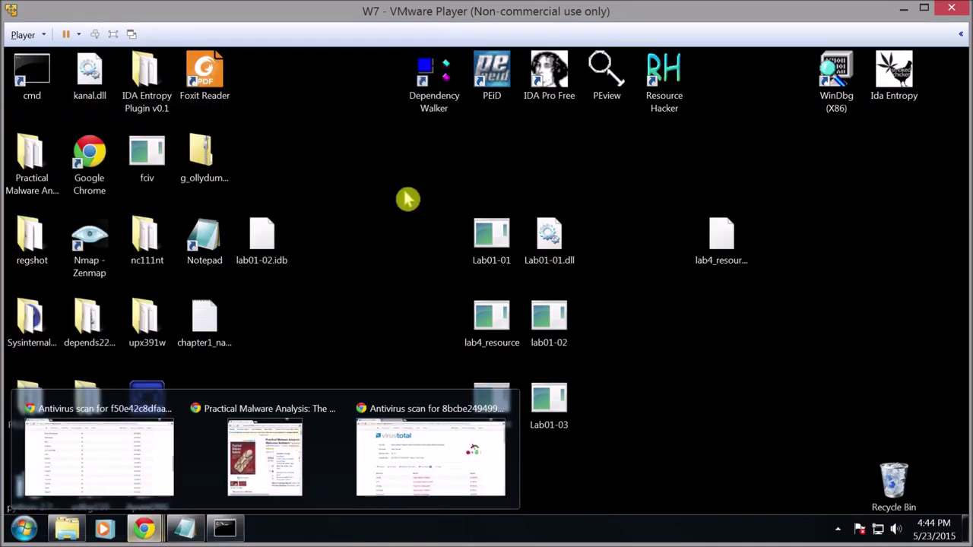
left_click(261, 485)
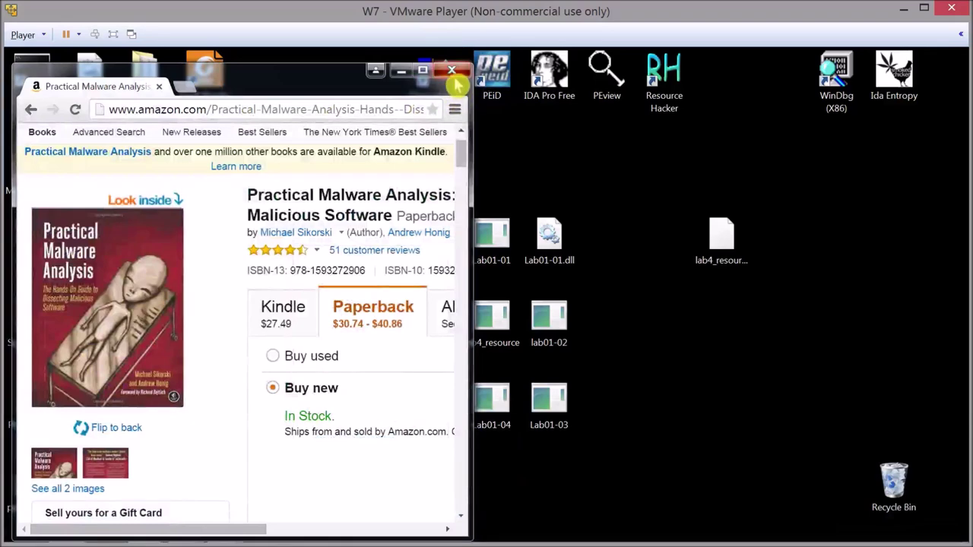
left_click(451, 71)
- Close the chapter1_narrative text file in Notepad, saving its changes
key("alt+Tab")
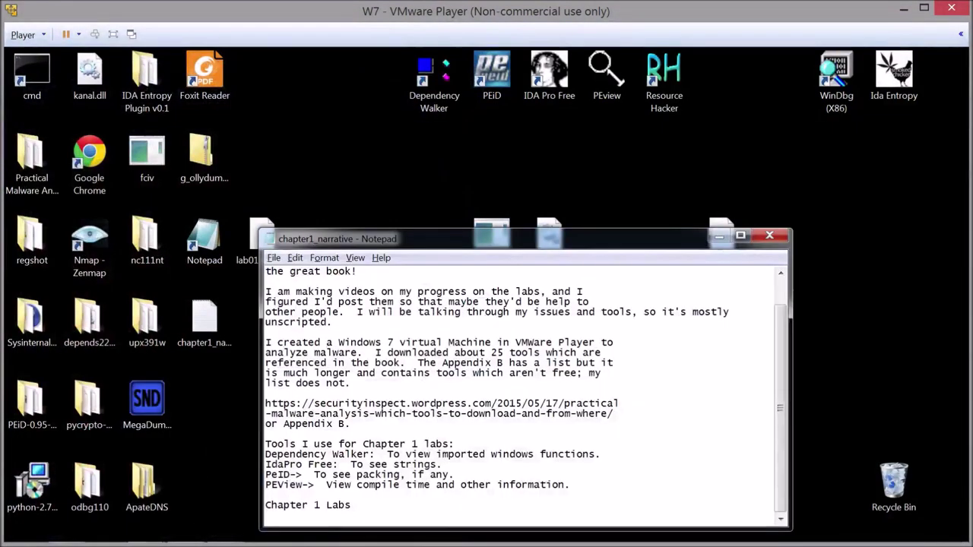
left_click(769, 236)
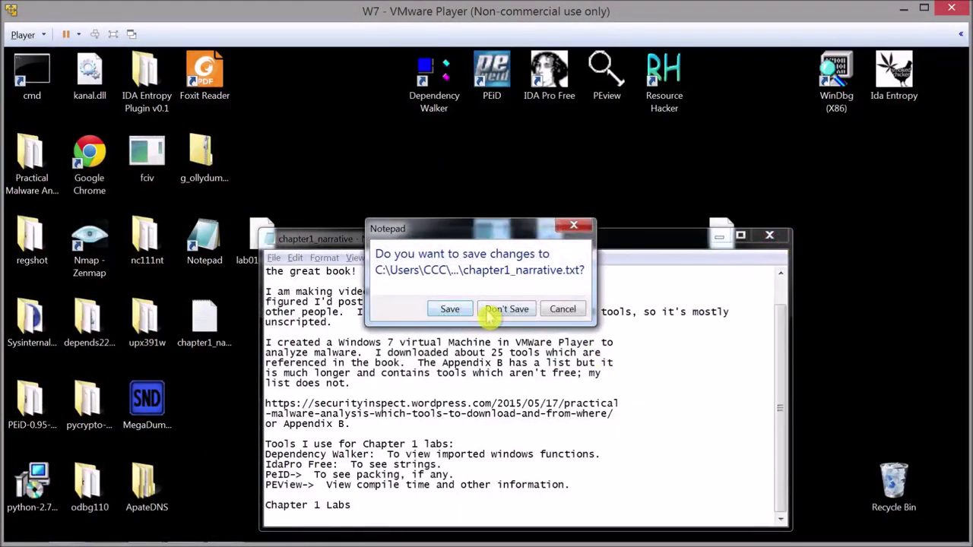
left_click(448, 309)
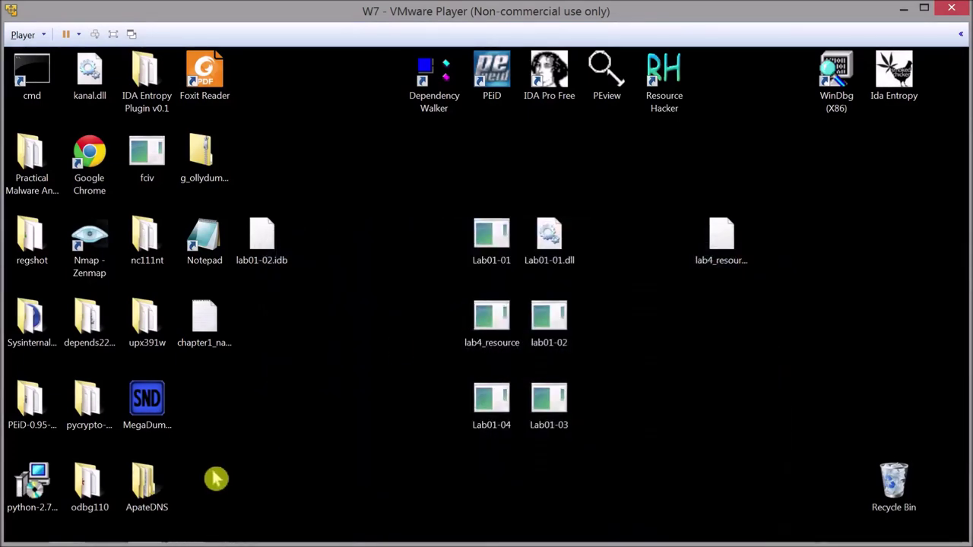
- Switch to the Chrome window with the VirusTotal antivirus scan and go to the VirusTotal home page
key("super")
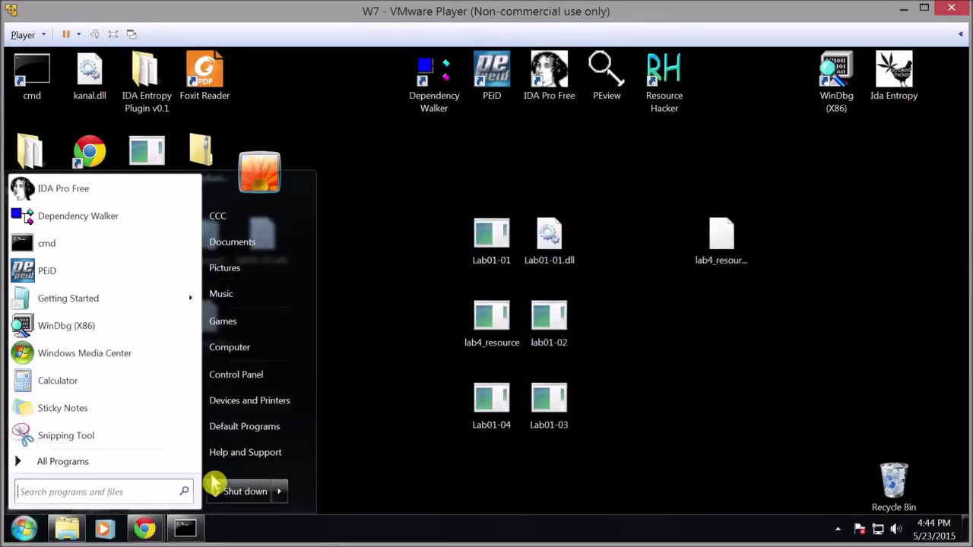
left_click(149, 531)
left_click(243, 486)
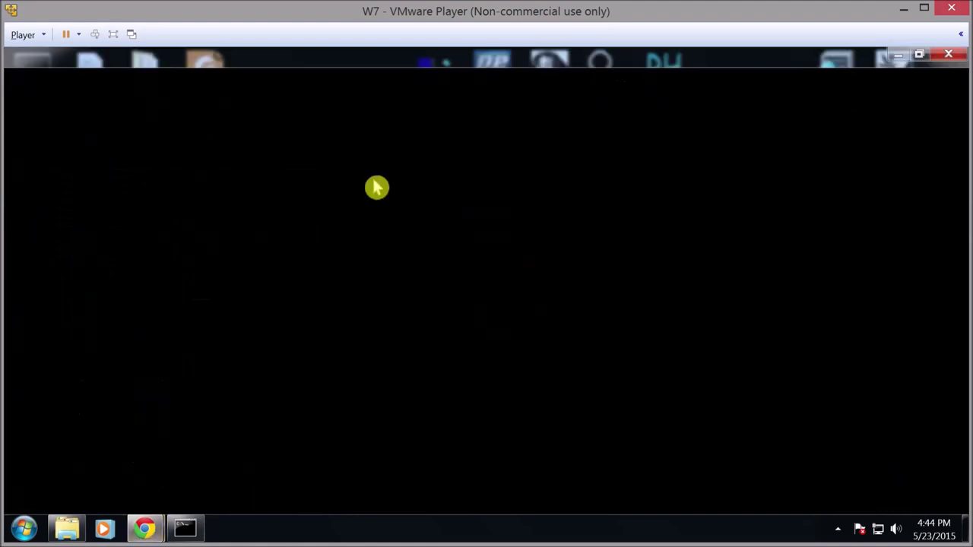
left_click(132, 112)
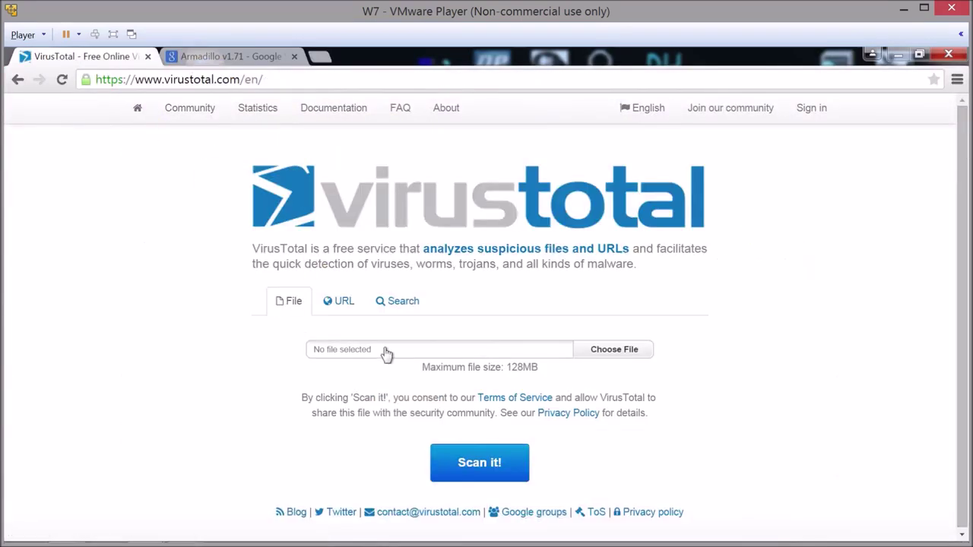
left_click(342, 302)
left_click(614, 348)
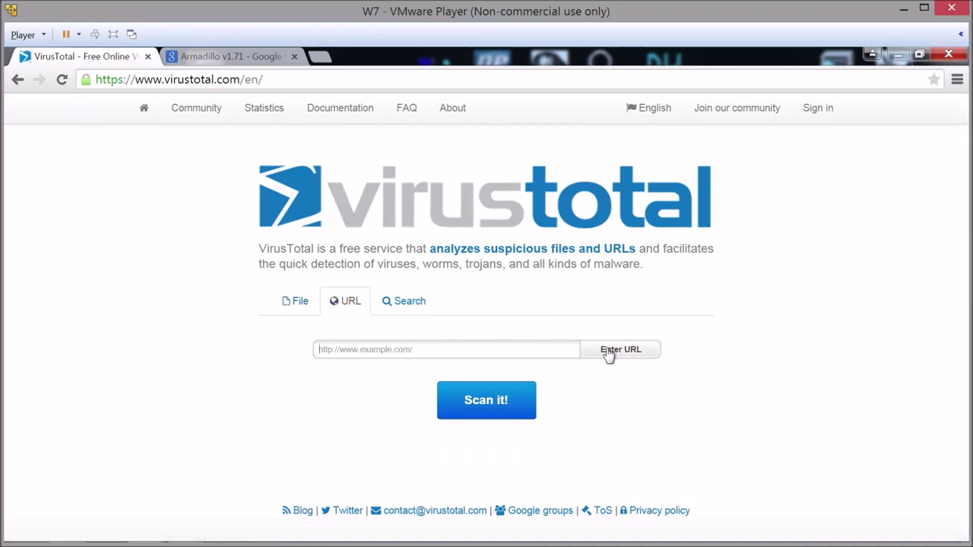
left_click(308, 305)
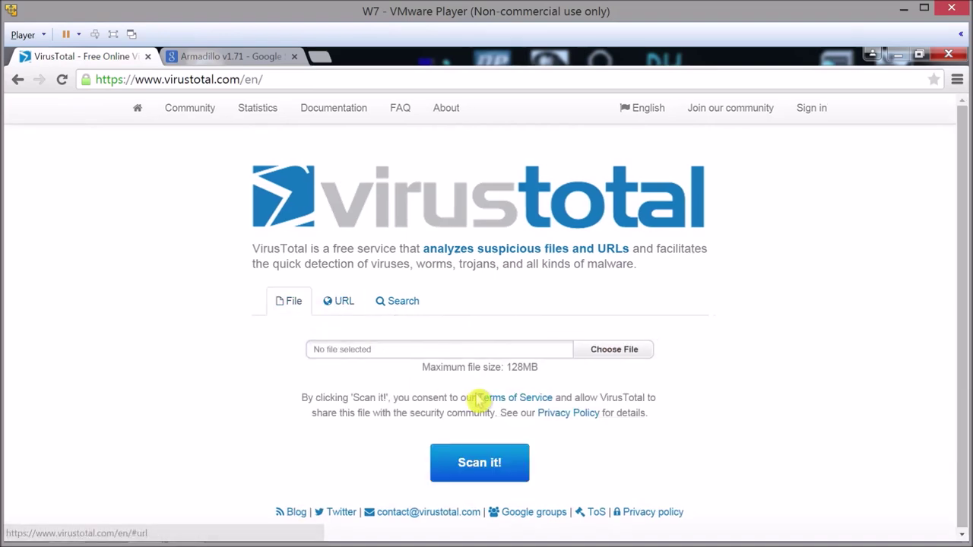
- Submit Lab01-03.exe from the Desktop for a VirusTotal scan and view its last analysis
left_click(608, 355)
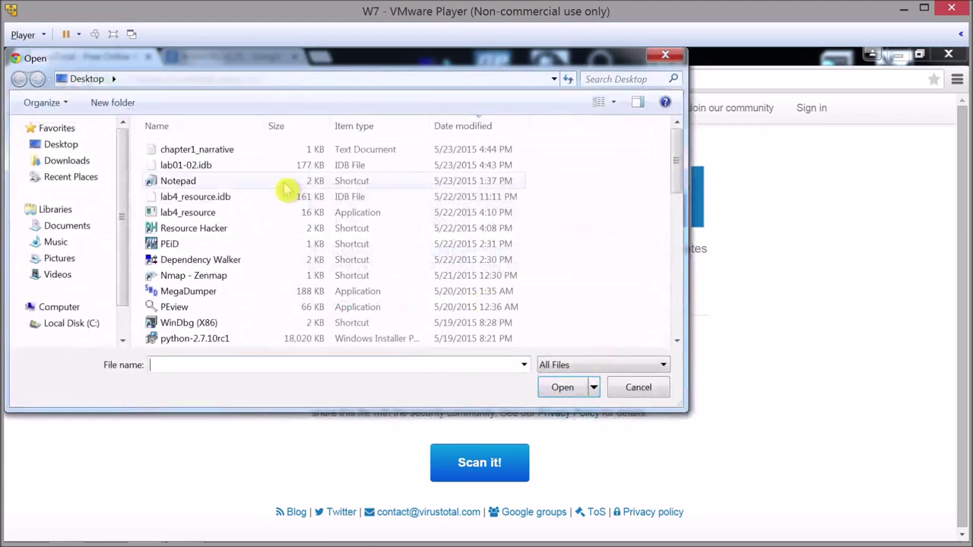
left_click(275, 167)
scroll(245, 261, "down", 3)
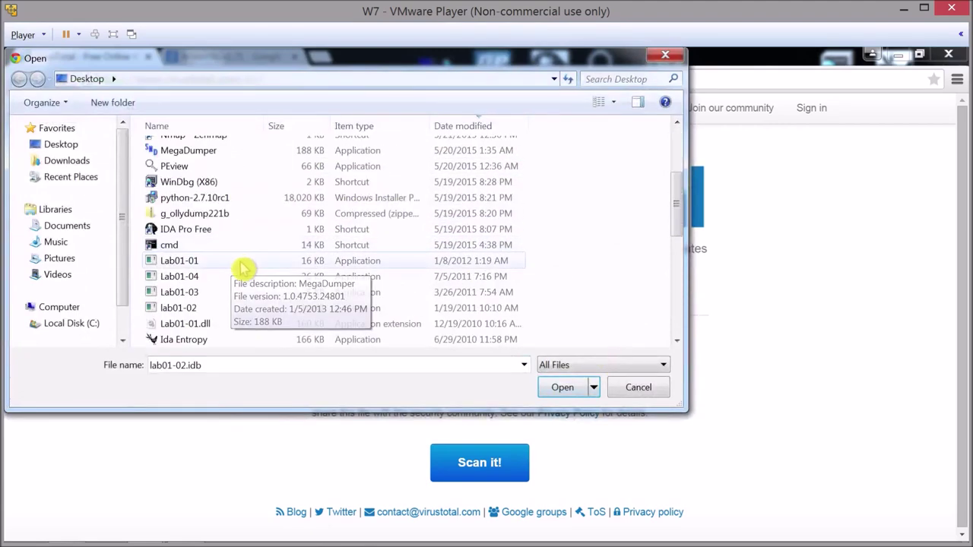
double_click(245, 294)
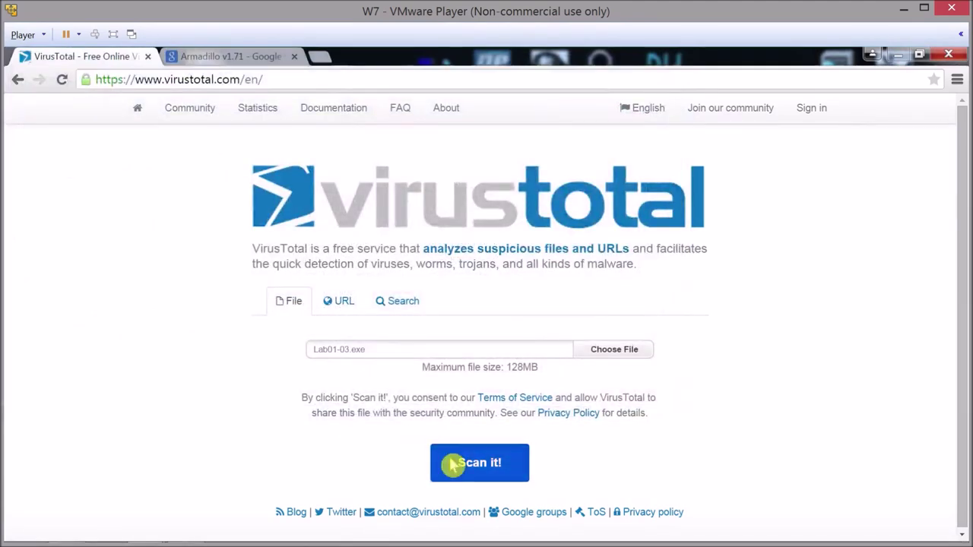
left_click(454, 465)
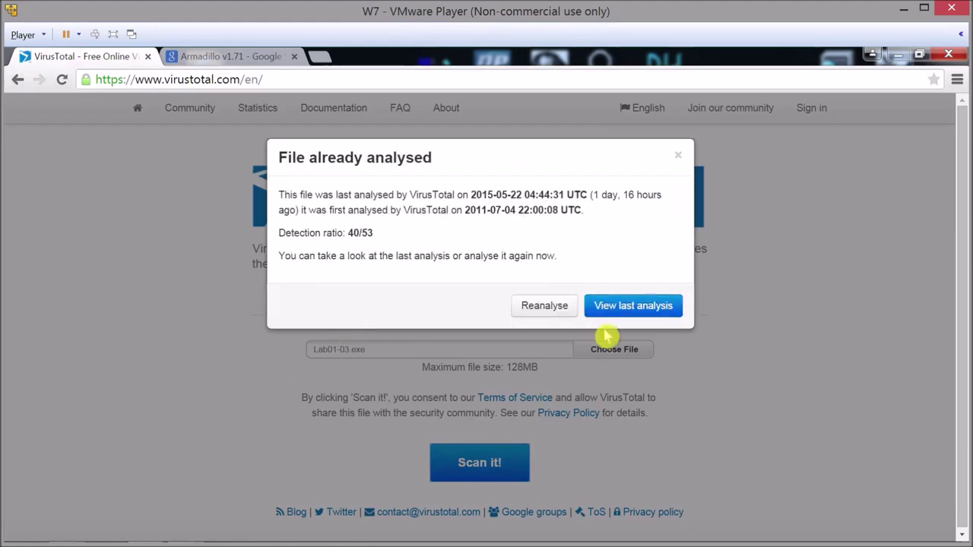
left_click(624, 308)
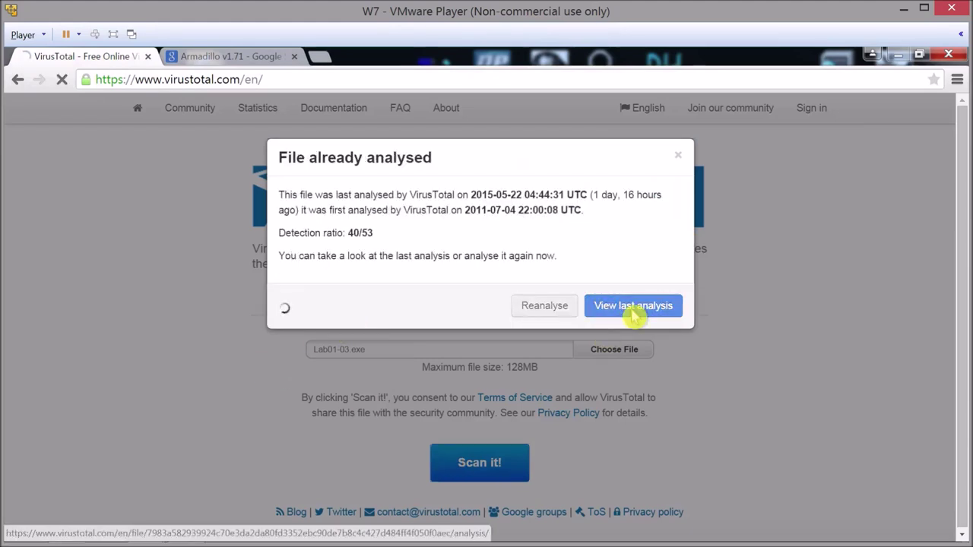
- Review the antivirus detection results for Lab01-03.exe and open its file detail report
scroll(157, 287, "down", 3)
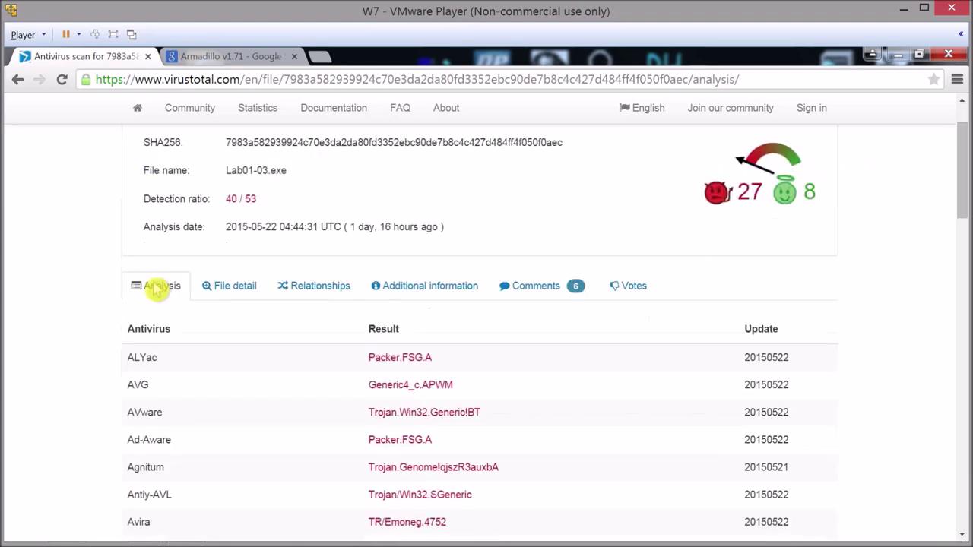
scroll(110, 290, "down", 2)
scroll(82, 296, "down", 11)
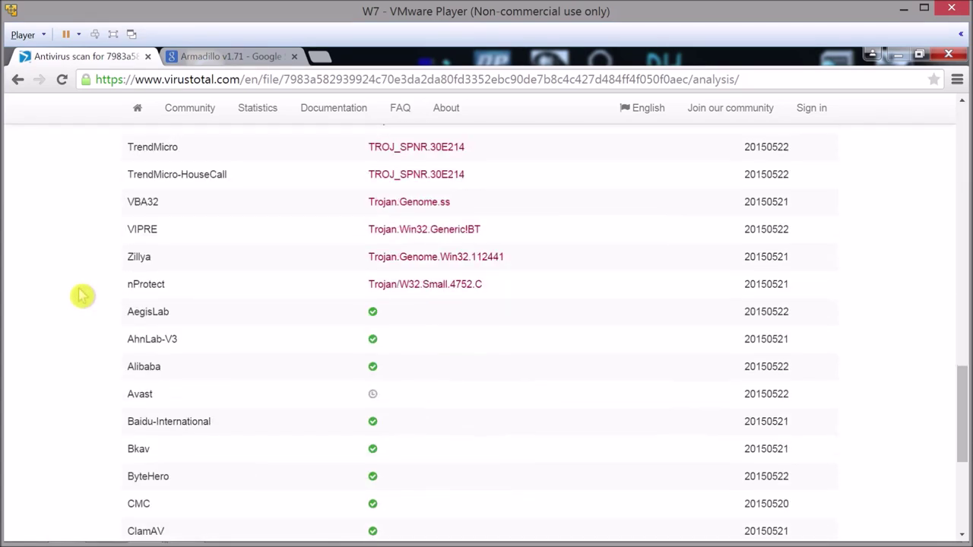
scroll(82, 297, "up", 15)
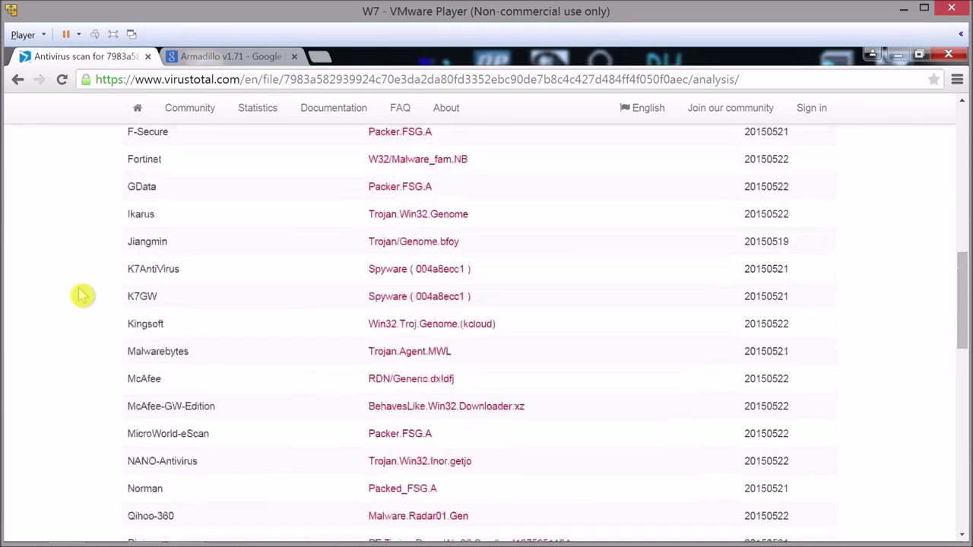
left_click(232, 287)
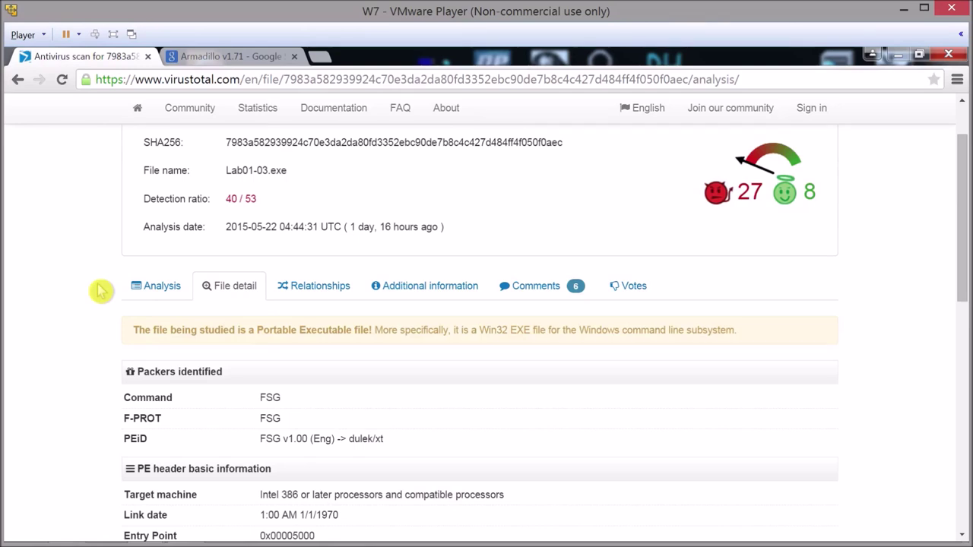
- Restore down the browser window to reach the desktop, launch PEiD and load Lab01-03 from the Desktop into it
scroll(101, 291, "down", 1)
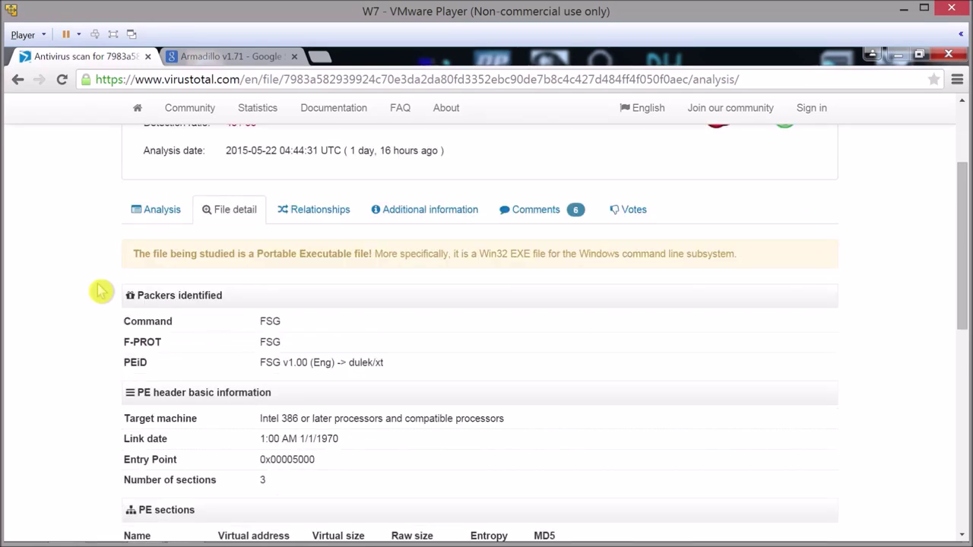
left_click_drag(380, 57, 379, 141)
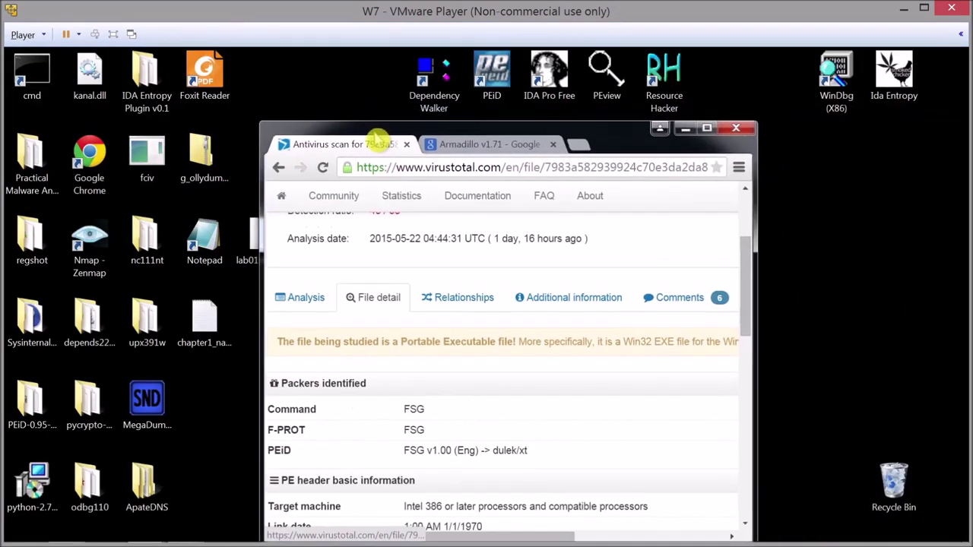
double_click(507, 90)
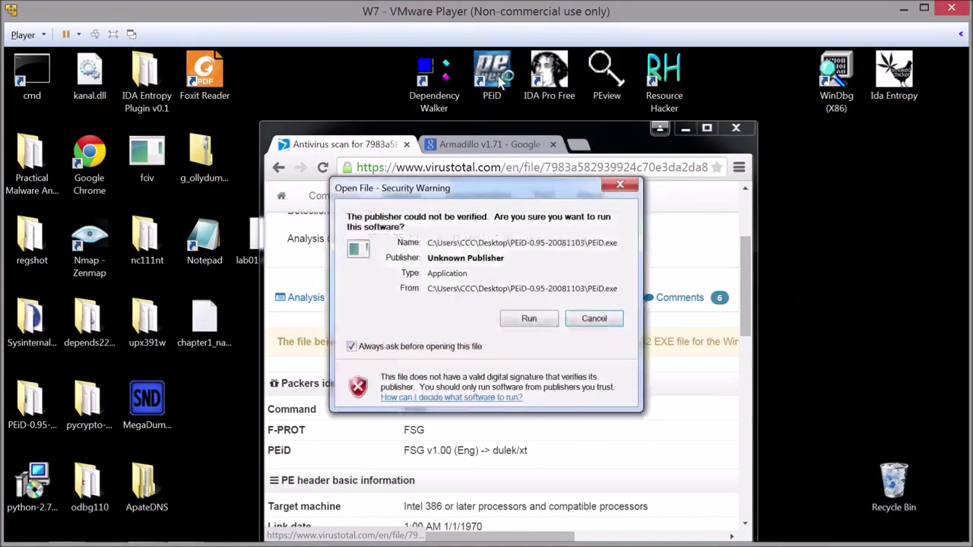
left_click(516, 323)
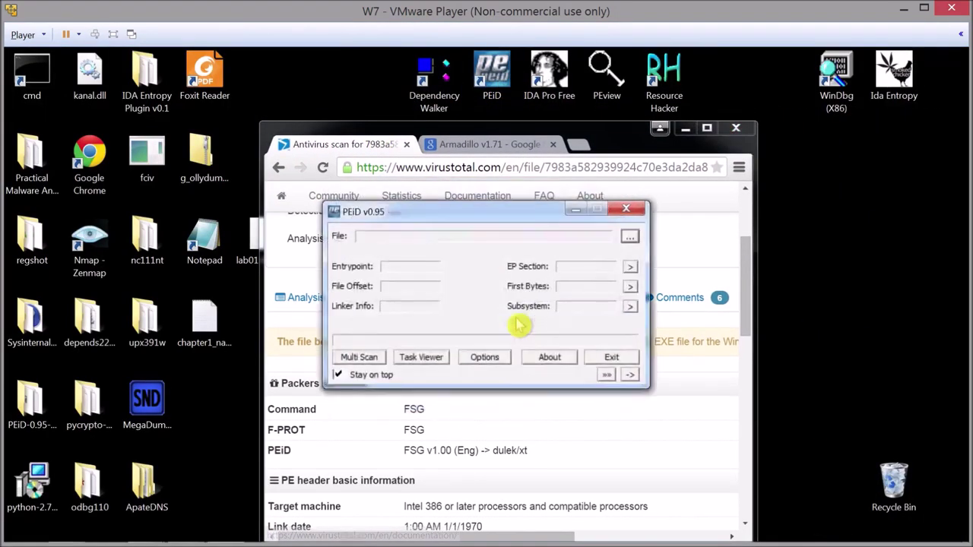
left_click(629, 239)
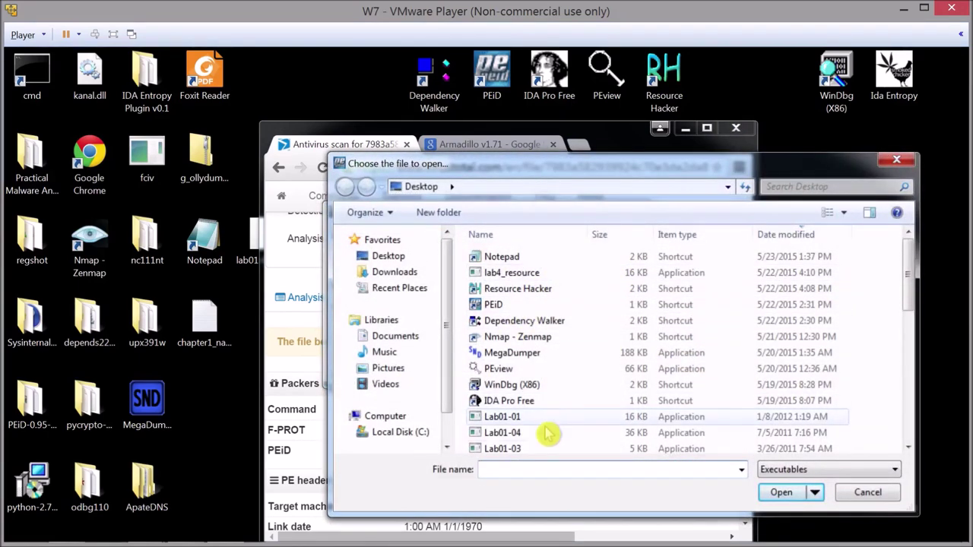
left_click(546, 451)
double_click(547, 448)
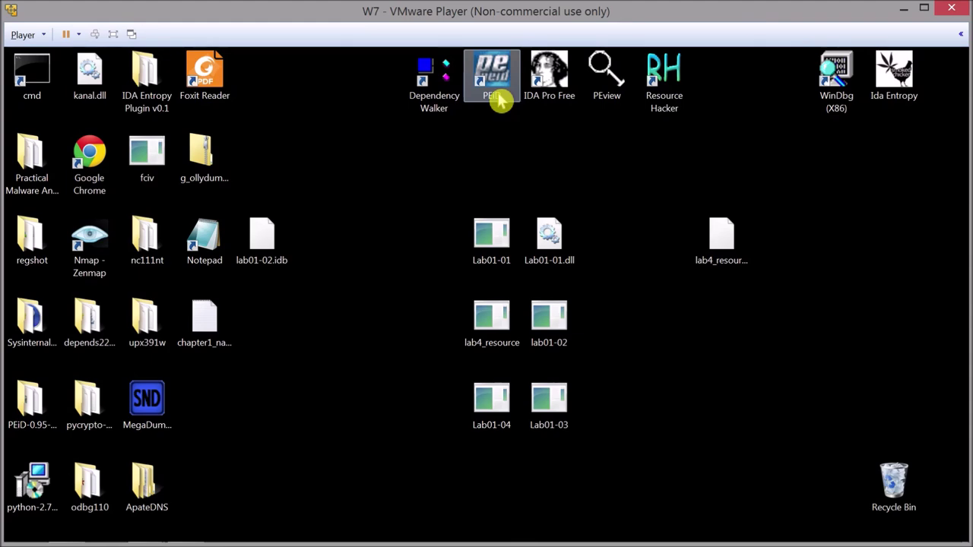
- Launch Dependency Walker and open Lab01-03 from the Desktop in it
double_click(444, 94)
left_click(527, 318)
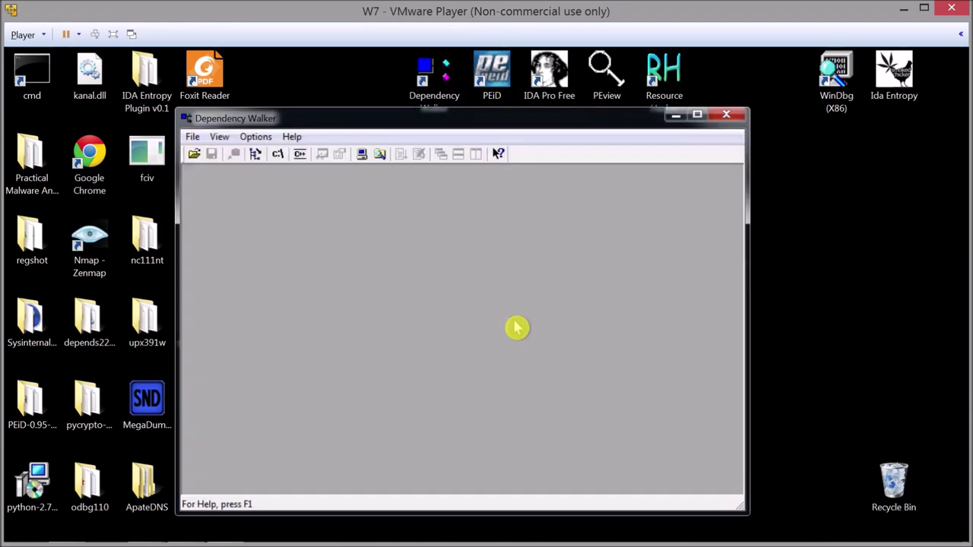
left_click(192, 137)
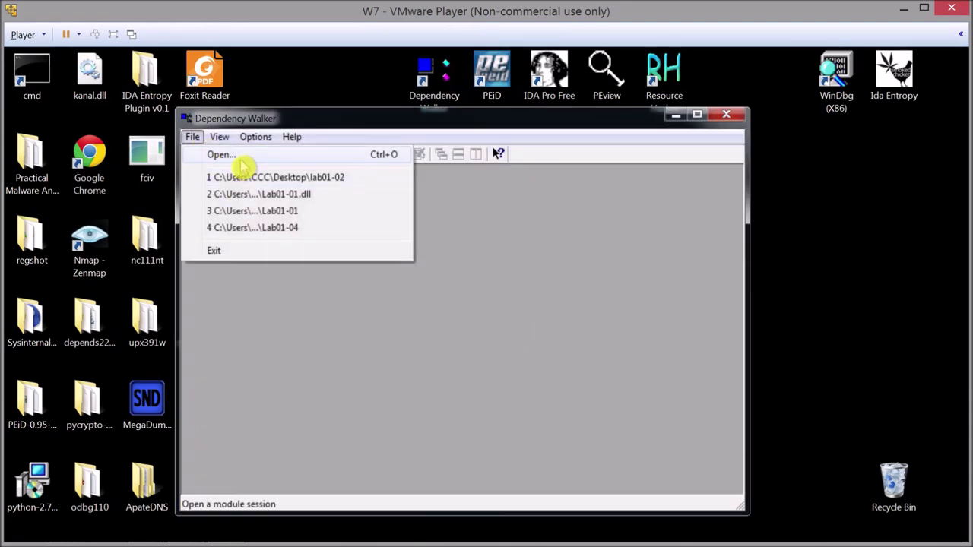
left_click(240, 160)
scroll(373, 334, "down", 2)
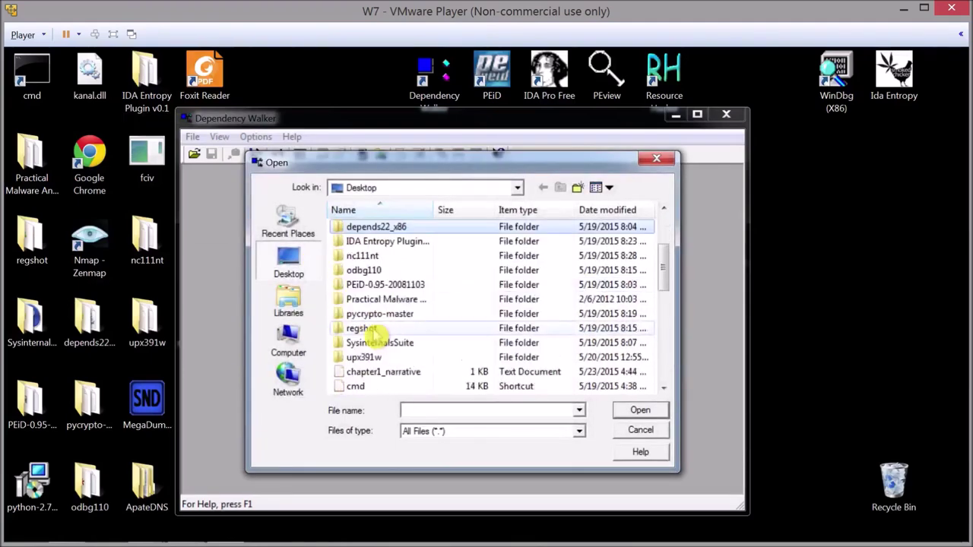
scroll(378, 332, "down", 4)
double_click(445, 372)
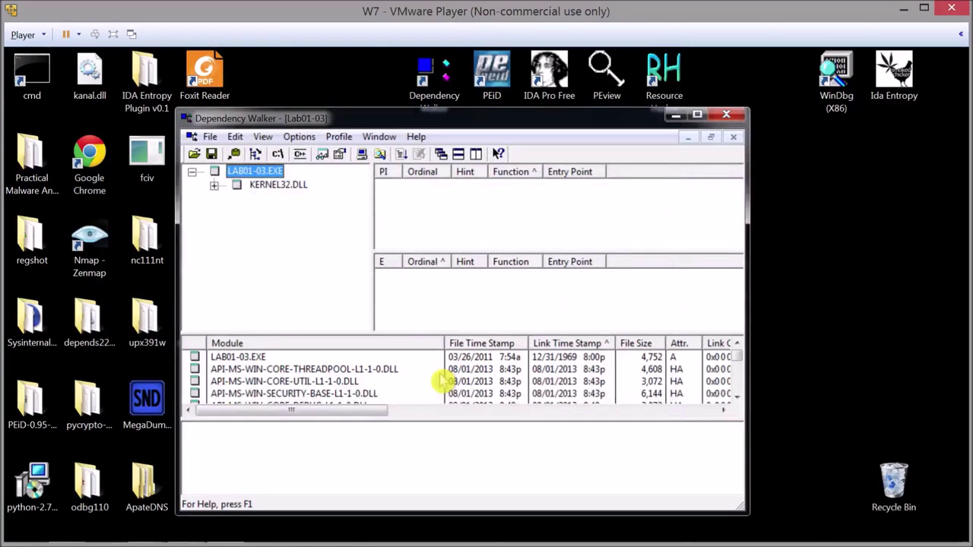
- Inspect the functions Lab01-03 imports from KERNEL32.DLL, checking GetProcAddress and LoadLibraryA, and minimize Dependency Walker
left_click(283, 185)
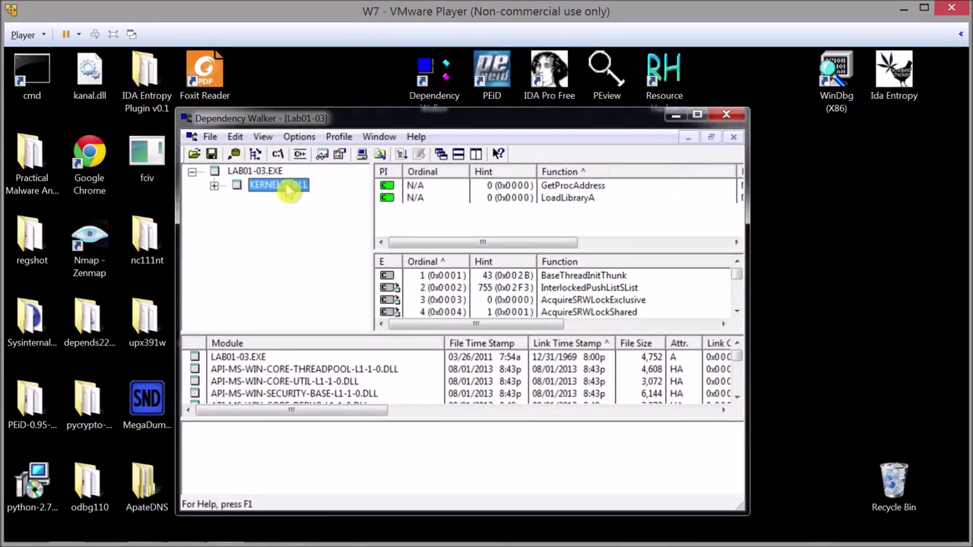
left_click(615, 187)
left_click(617, 199)
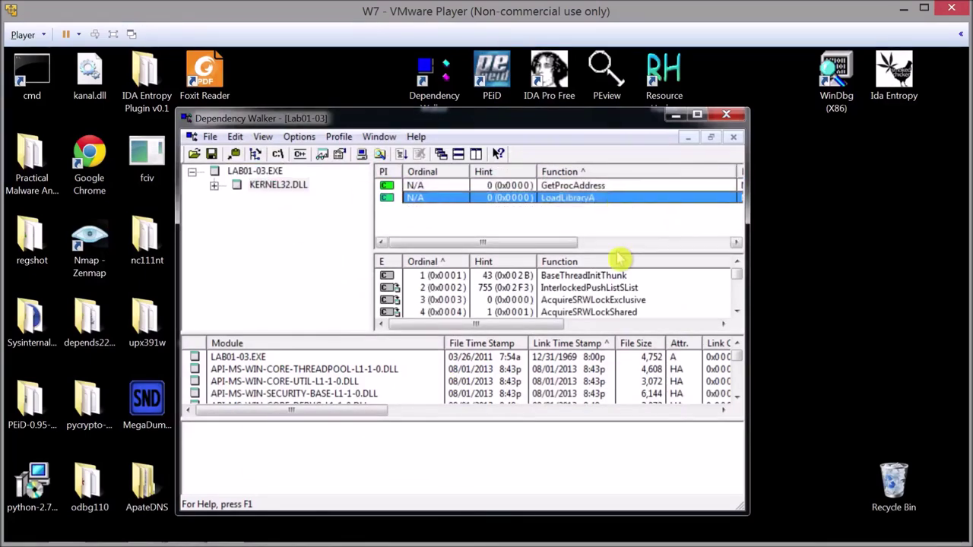
left_click(675, 117)
- Launch IDA Pro Free and disassemble Lab01-03 from the Desktop as a new PE executable, starting the analysis immediately
double_click(545, 110)
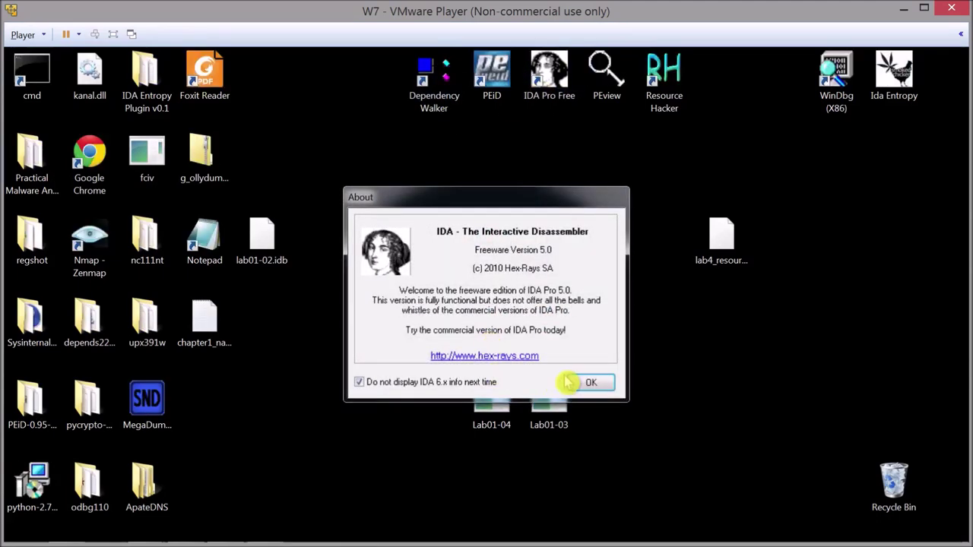
left_click(583, 382)
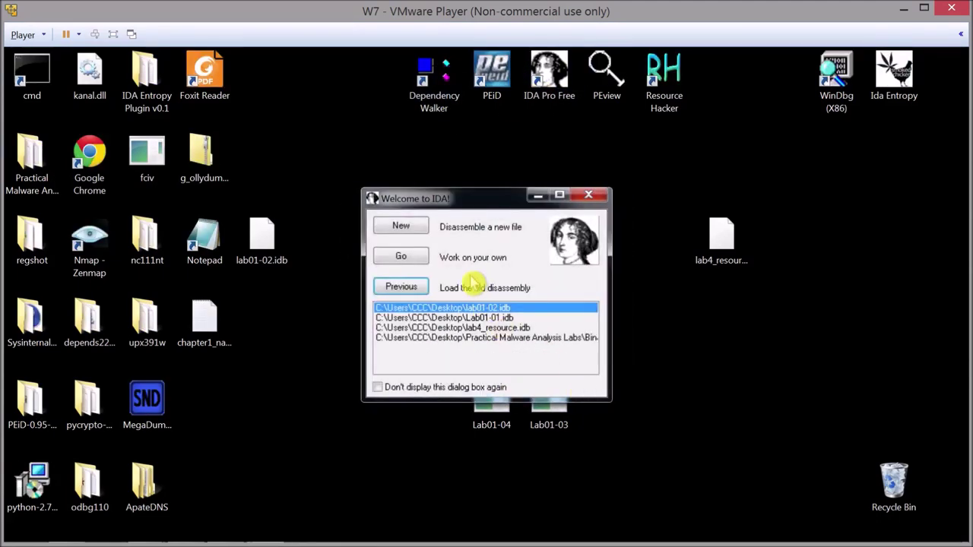
left_click(401, 225)
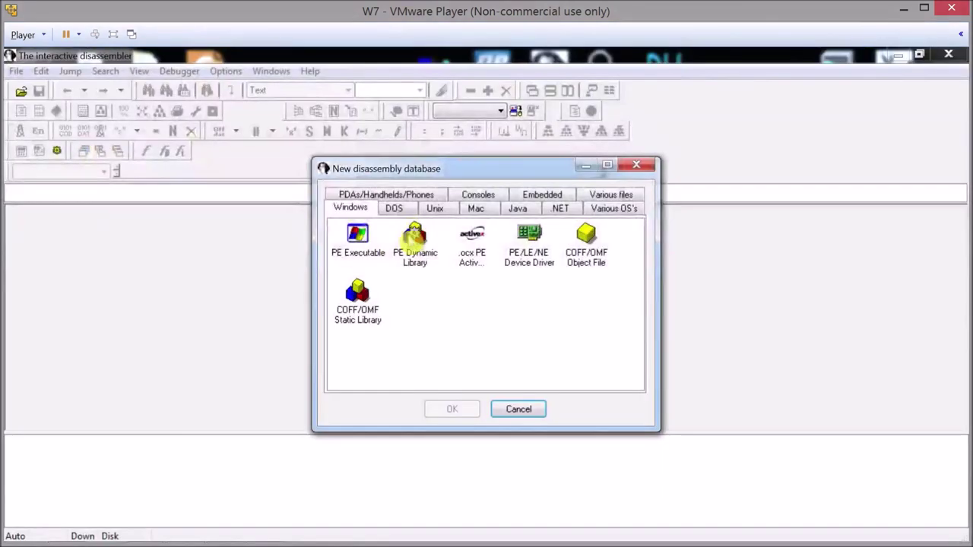
double_click(352, 250)
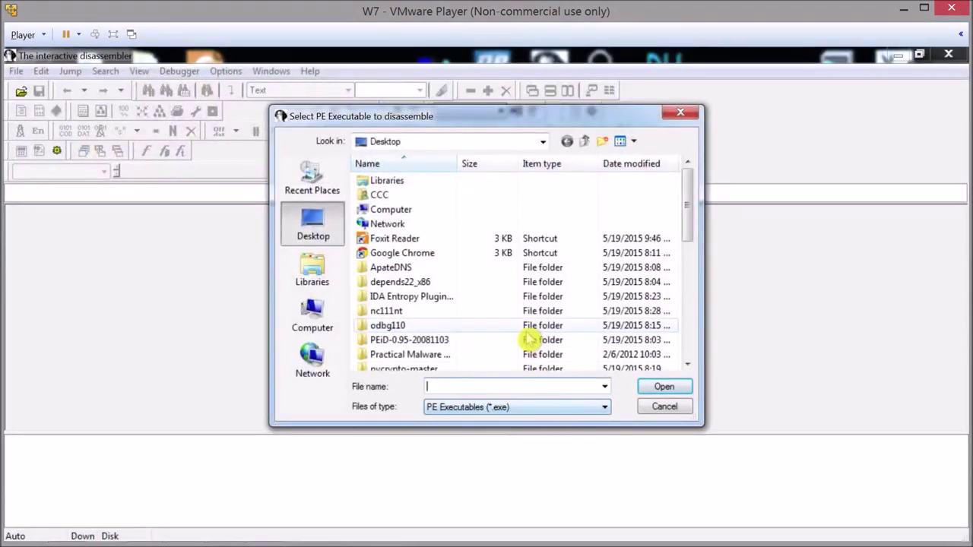
scroll(528, 339, "down", 5)
scroll(528, 339, "up", 2)
scroll(423, 369, "down", 1)
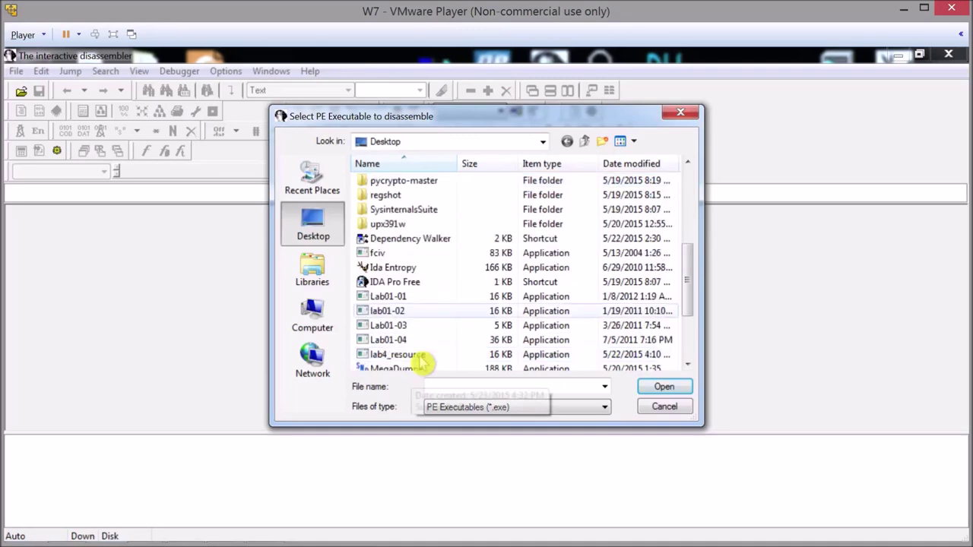
double_click(423, 329)
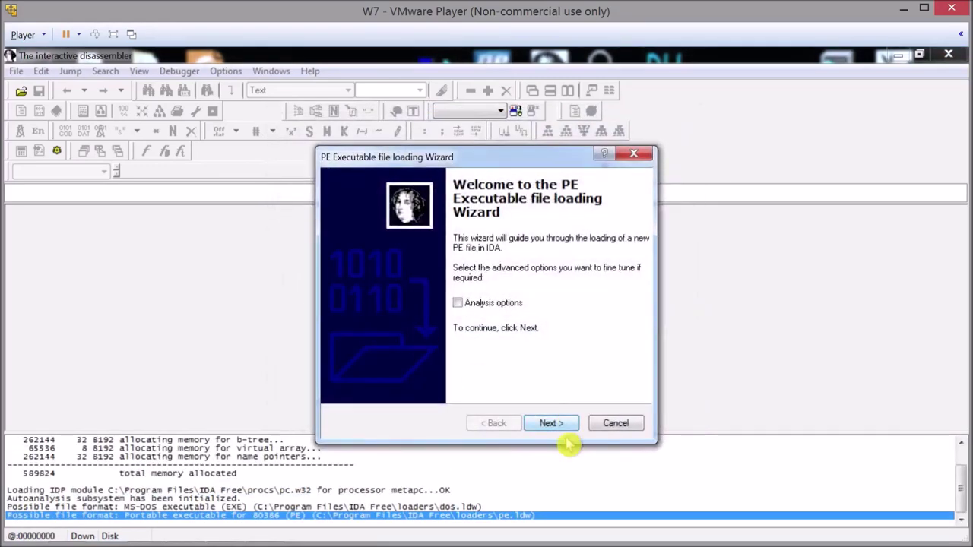
left_click(554, 426)
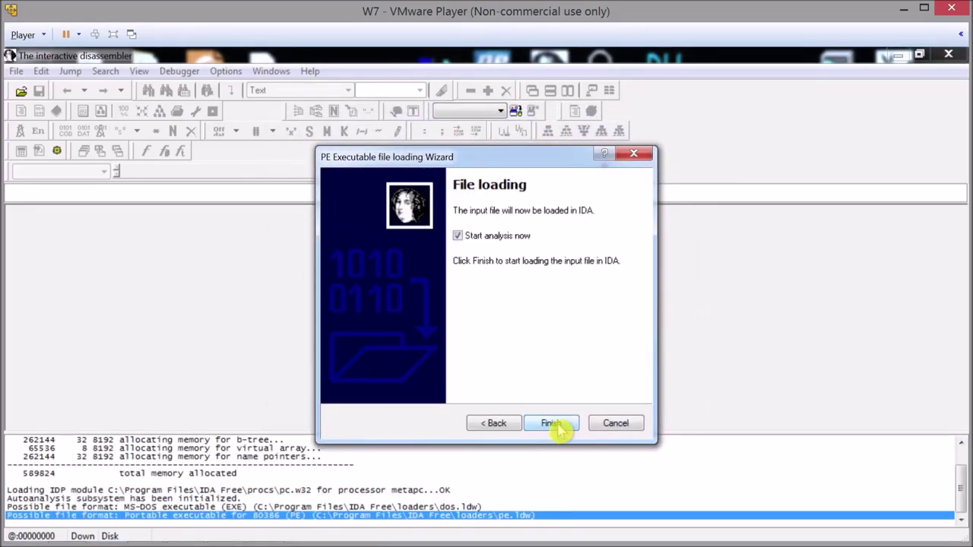
left_click(558, 428)
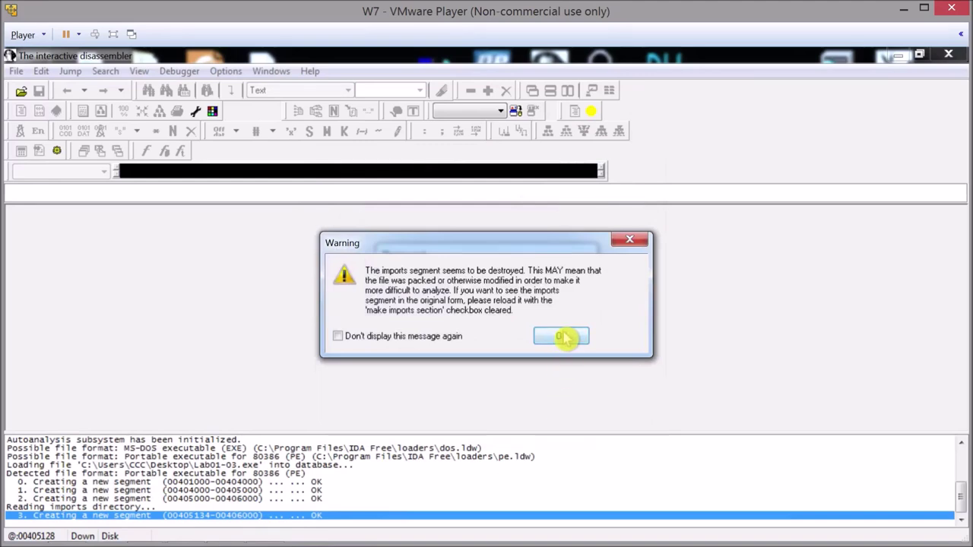
left_click(561, 337)
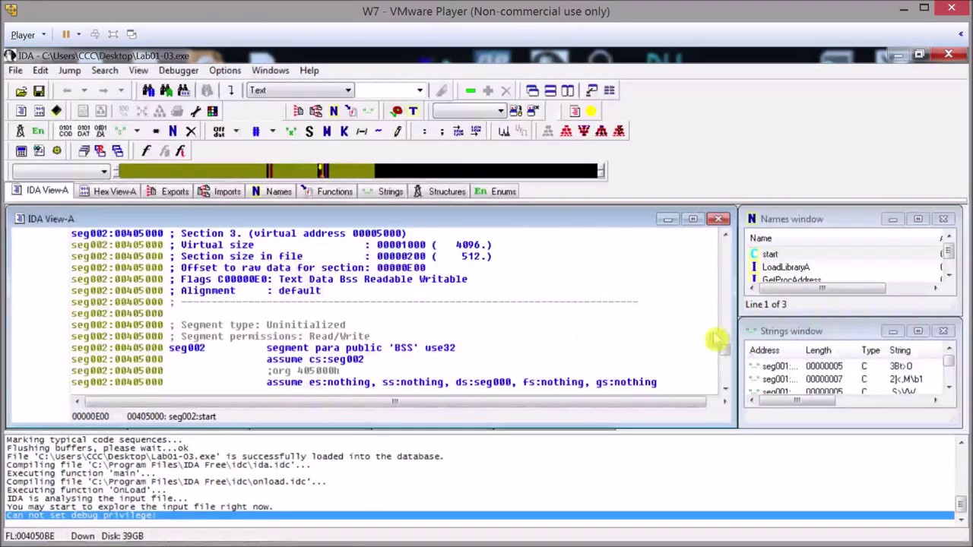
- Maximize the Strings window for Lab01-03.exe and examine its strings, including ole32.vd, LoadLibraryA and GetProcAddress
left_click(802, 332)
double_click(794, 335)
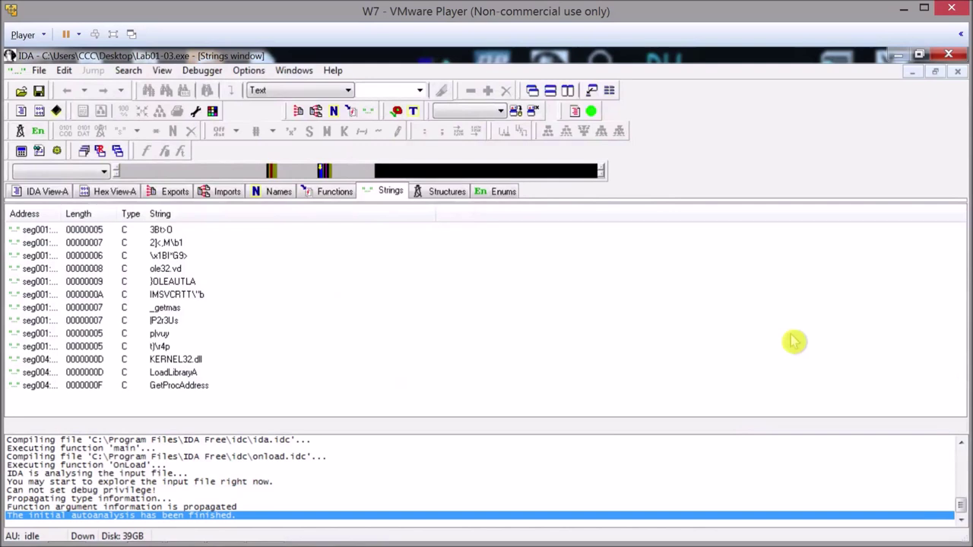
left_click(391, 360)
left_click(222, 270)
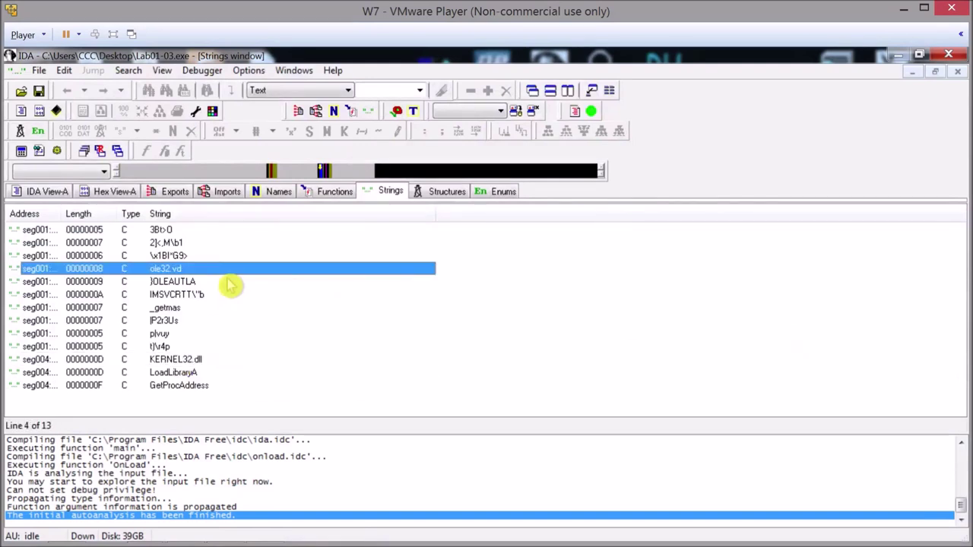
left_click(267, 377)
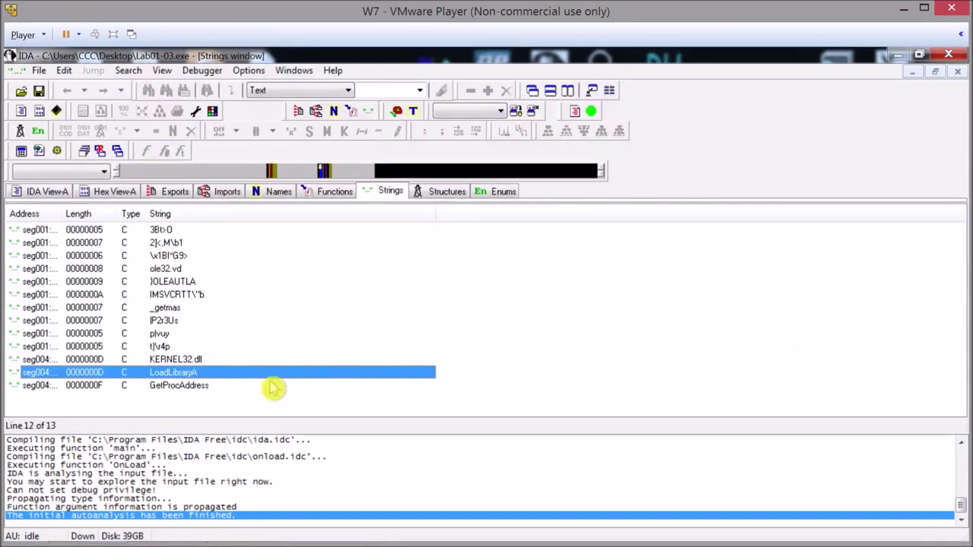
left_click(268, 389)
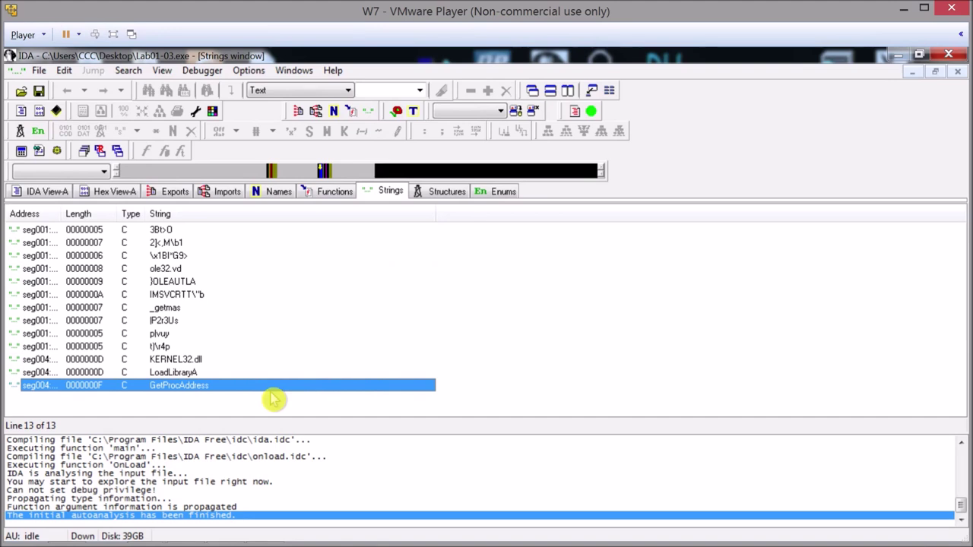
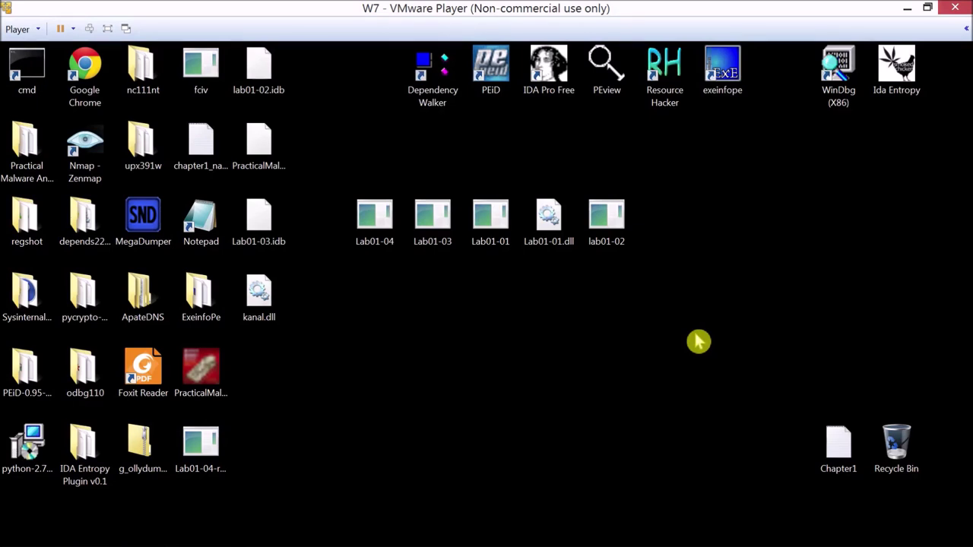
- Switch to the Chrome window with the malware analysis tools article, load virustotal.com in it and maximize the window
key("super")
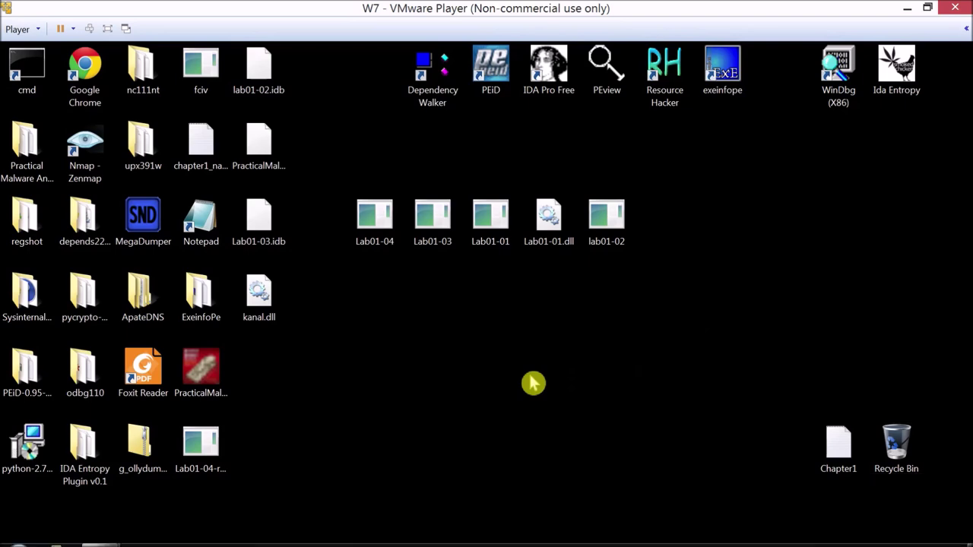
left_click(113, 532)
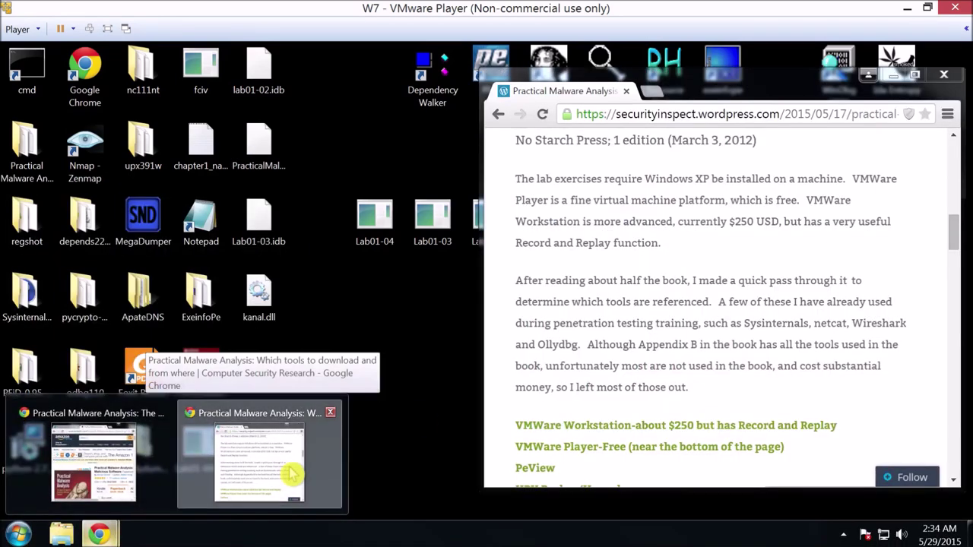
left_click(289, 467)
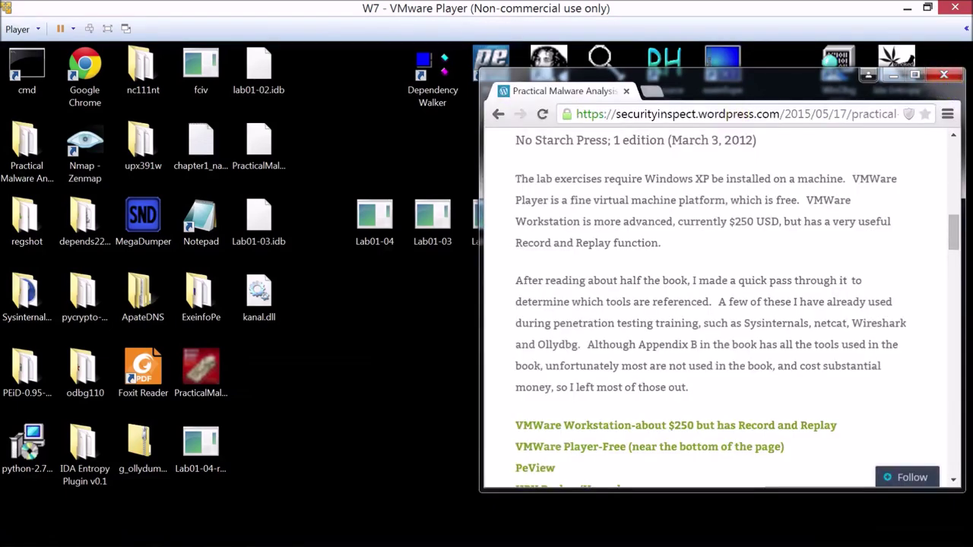
left_click(733, 118)
type("V")
key("Return")
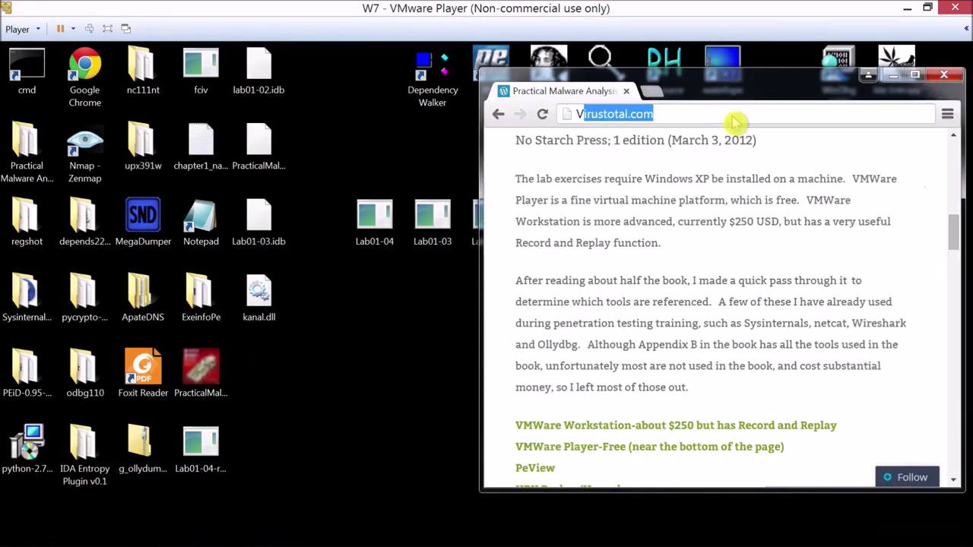
double_click(690, 91)
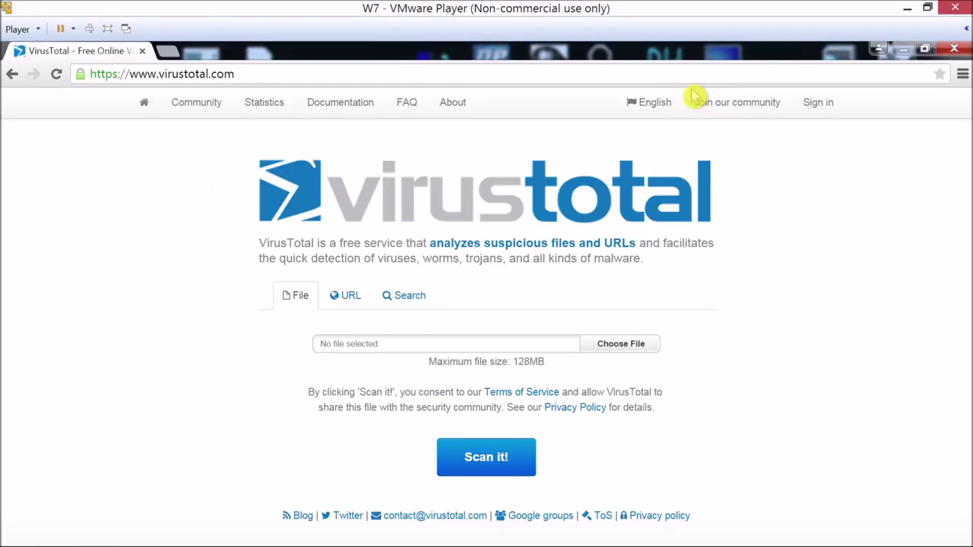
- Choose Lab01-04 from the Desktop and submit it for a VirusTotal scan
left_click(614, 343)
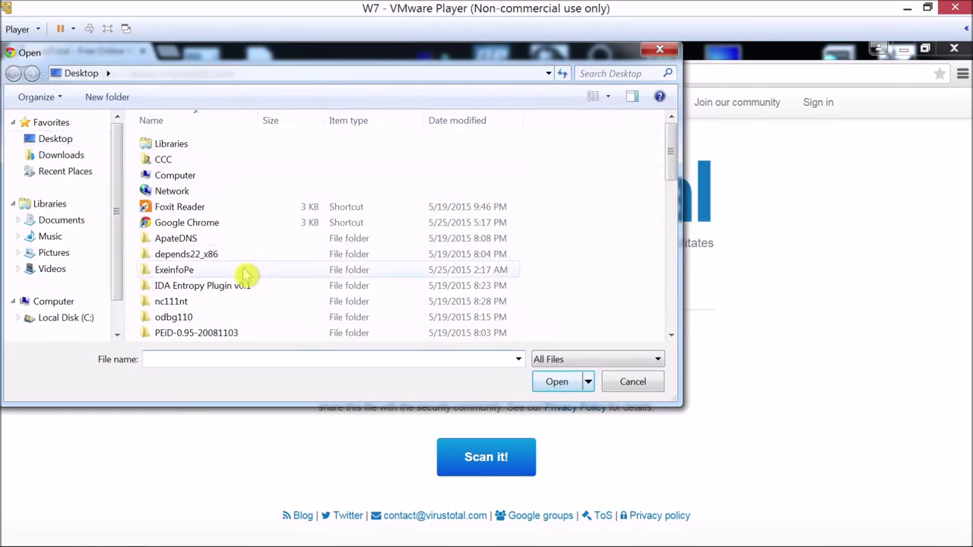
scroll(245, 275, "down", 8)
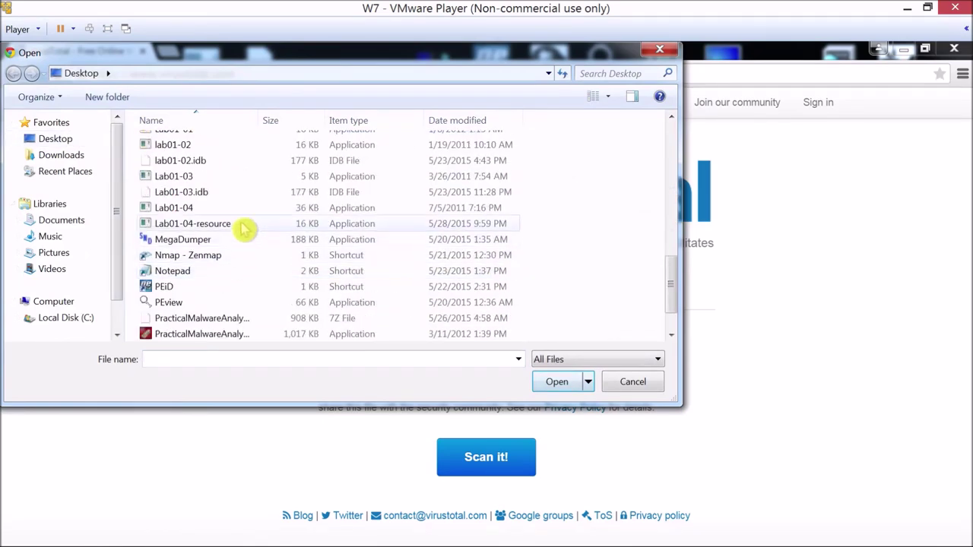
double_click(243, 212)
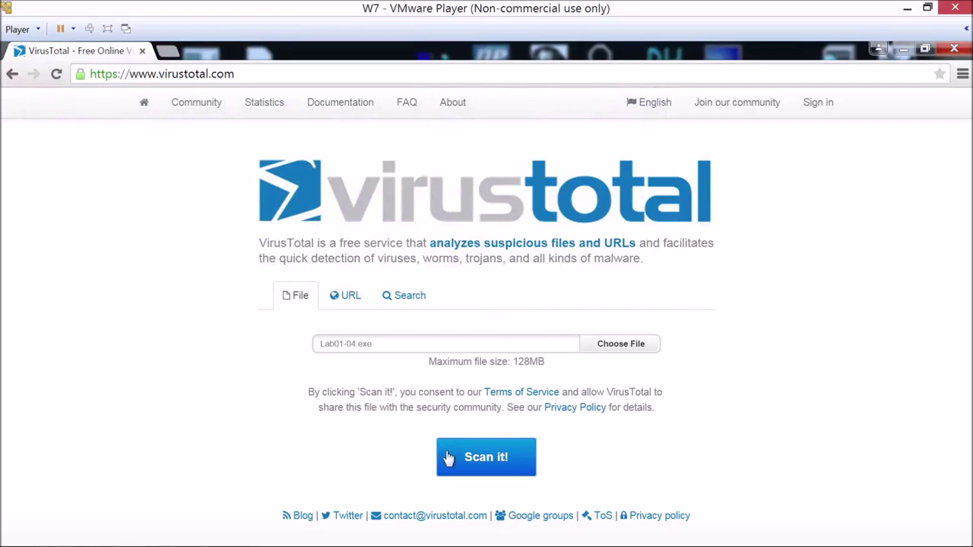
left_click(453, 459)
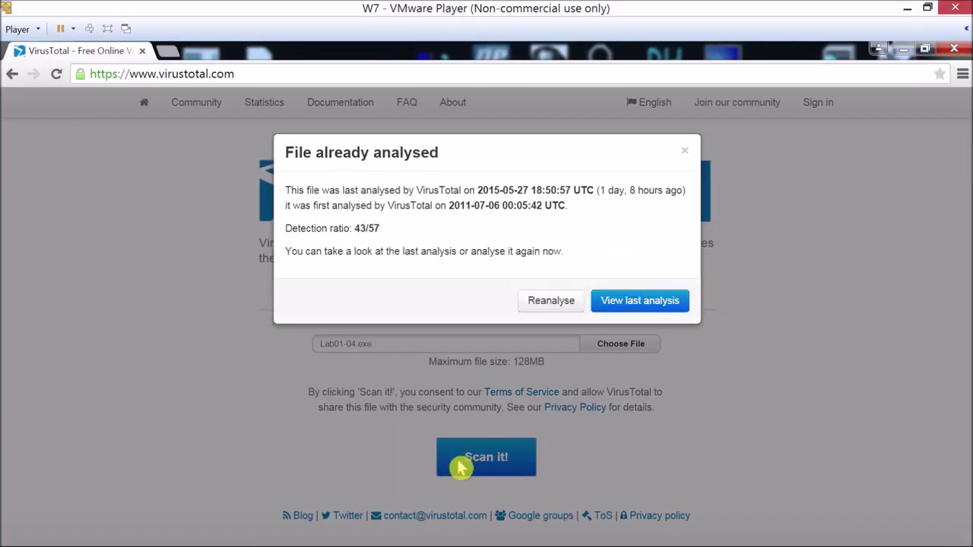
- View the last VirusTotal analysis of Lab01-04.exe and examine the file type, identified packer and PE header in its file details
left_click(640, 303)
left_click(228, 357)
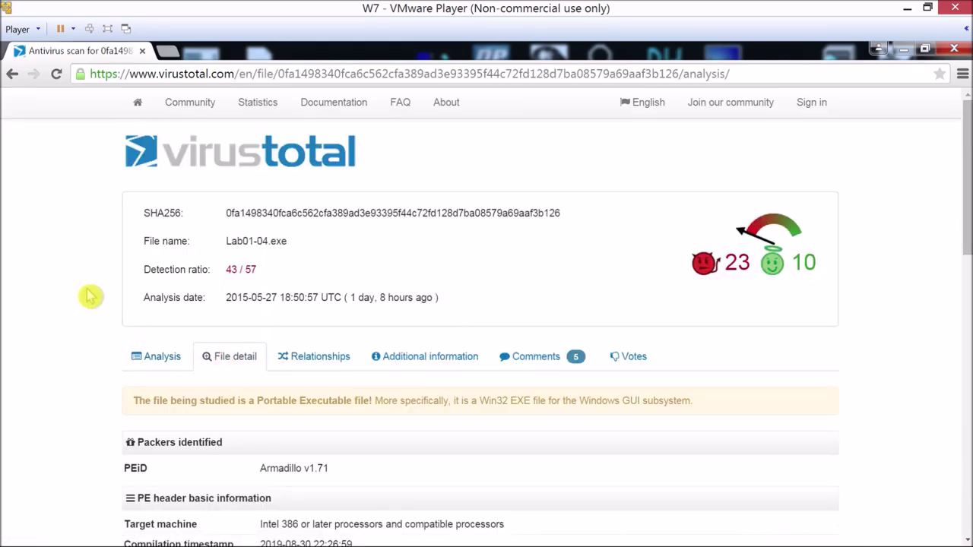
scroll(90, 297, "down", 2)
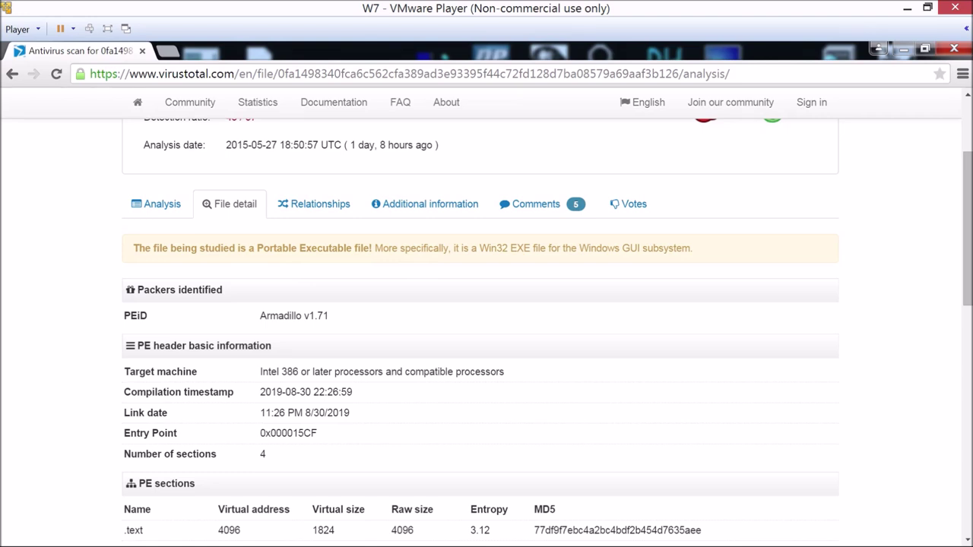
left_click_drag(479, 248, 663, 248)
left_click(664, 248)
left_click_drag(266, 316, 325, 315)
scroll(486, 319, "down", 2)
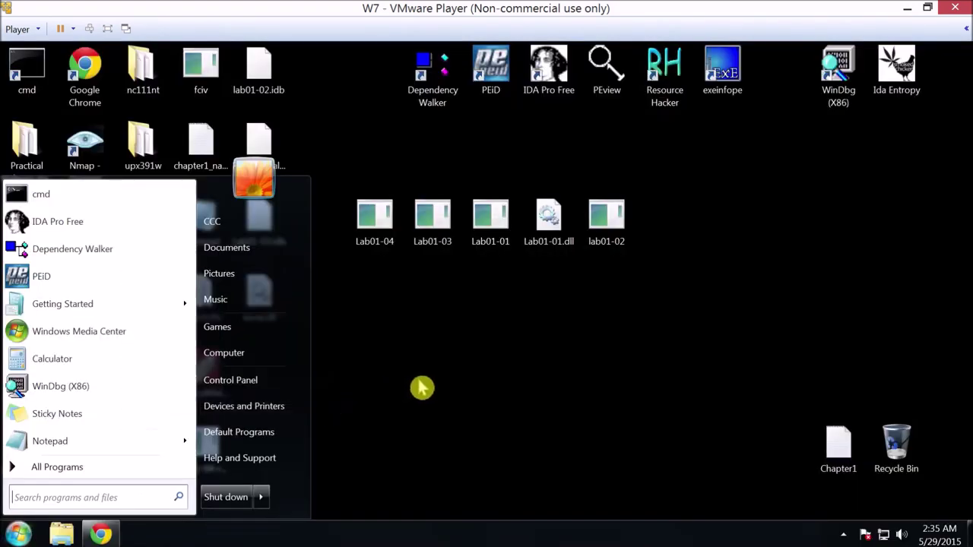
- Launch PEiD from the desktop and load Lab01-04 from the Desktop folder into it
left_click(422, 387)
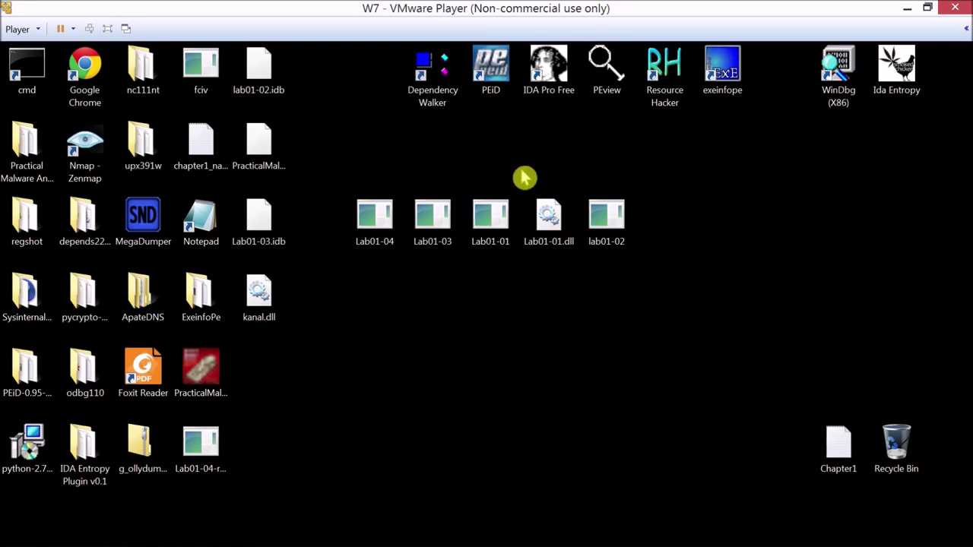
double_click(500, 83)
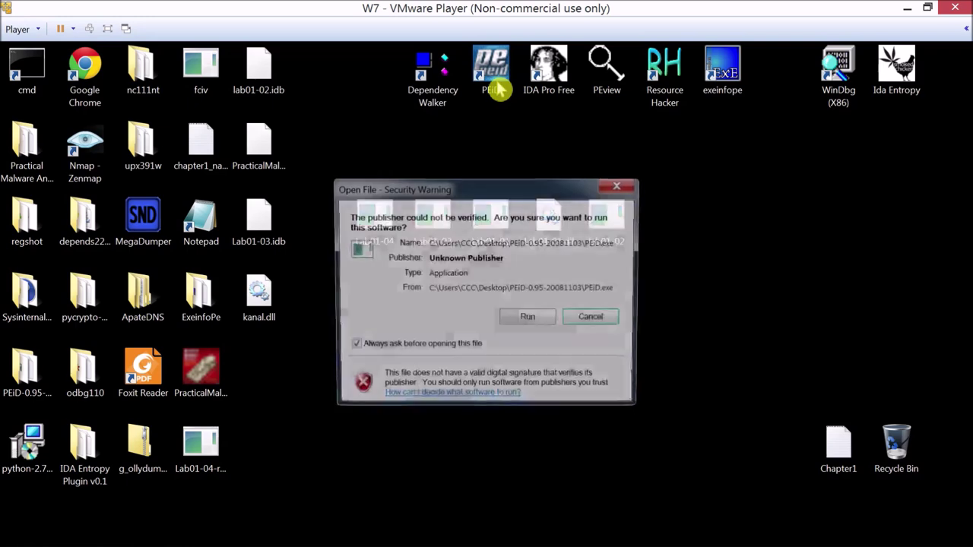
left_click(526, 319)
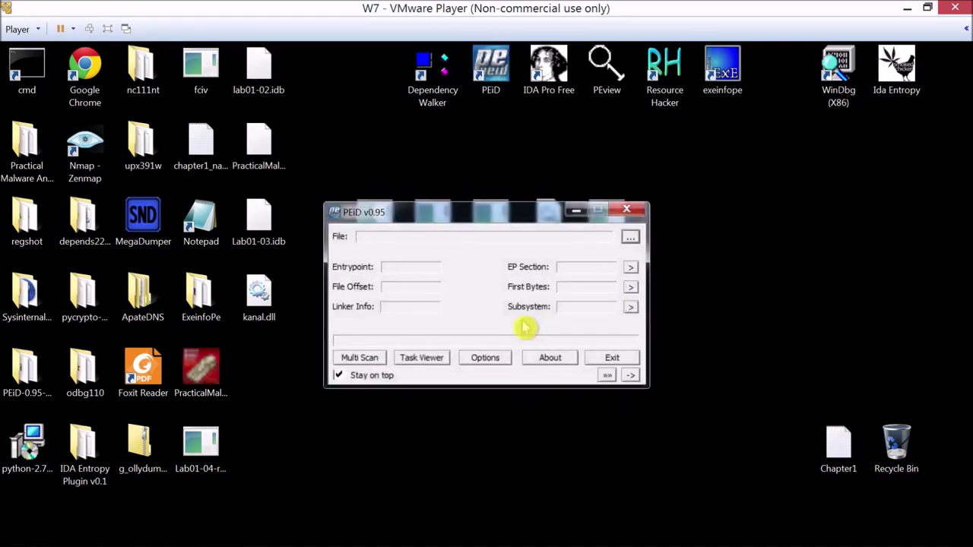
left_click(630, 237)
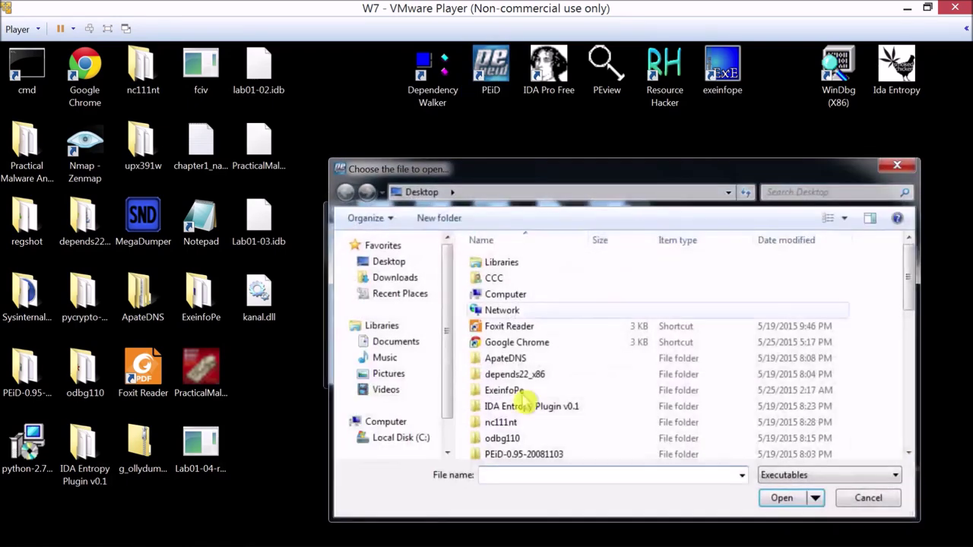
scroll(524, 399, "down", 4)
scroll(525, 398, "down", 3)
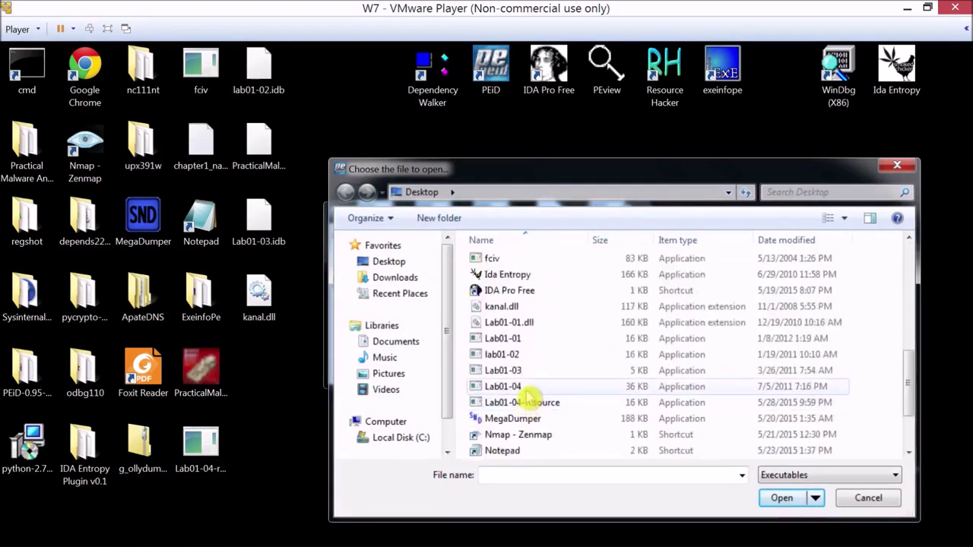
double_click(524, 389)
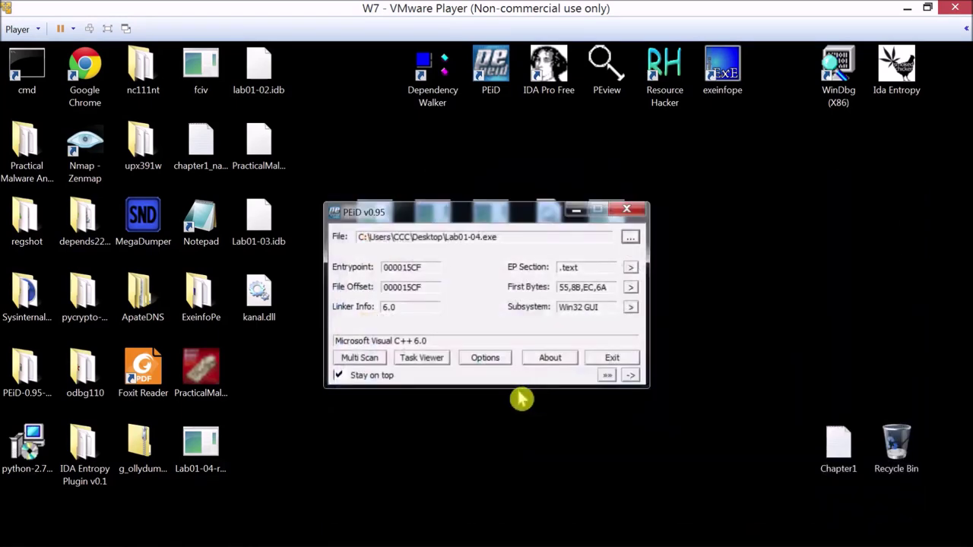
- Run the entropy, EP and fast packing checks on Lab01-04.exe in PEiD's extra information, and close PEiD
left_click(630, 375)
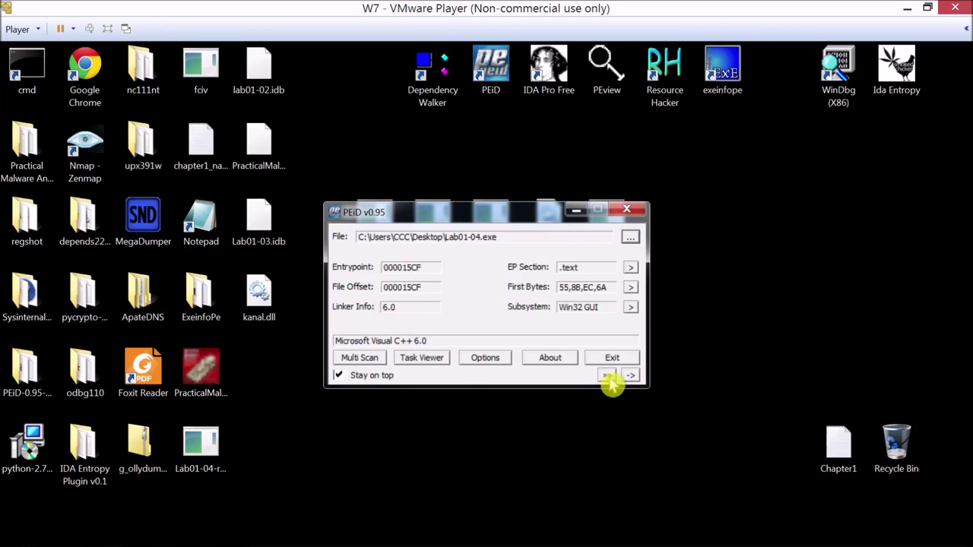
left_click(627, 294)
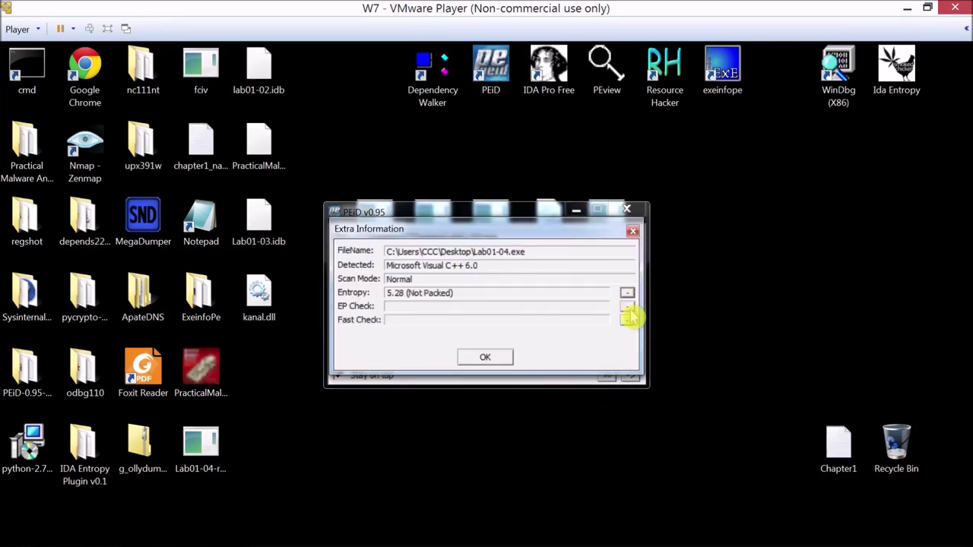
left_click(627, 306)
left_click(627, 320)
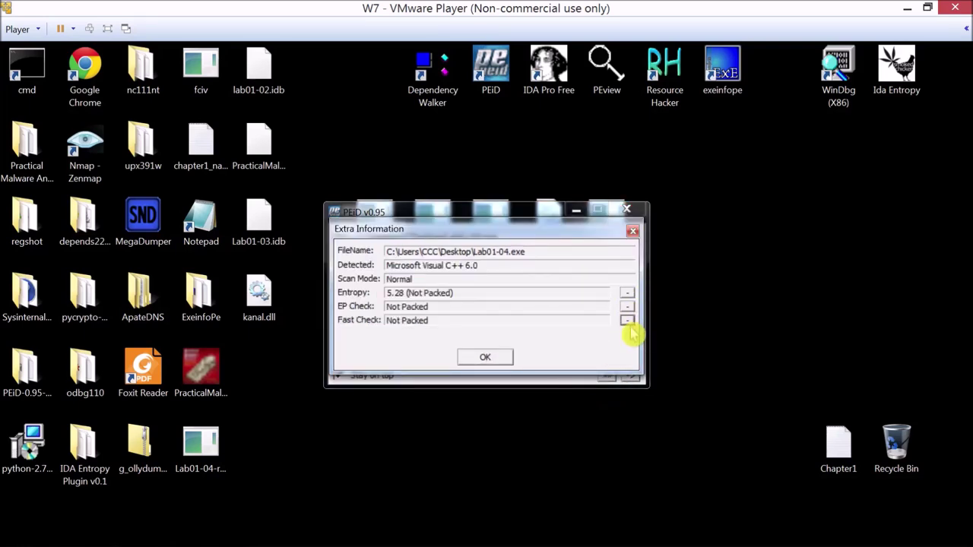
left_click(485, 358)
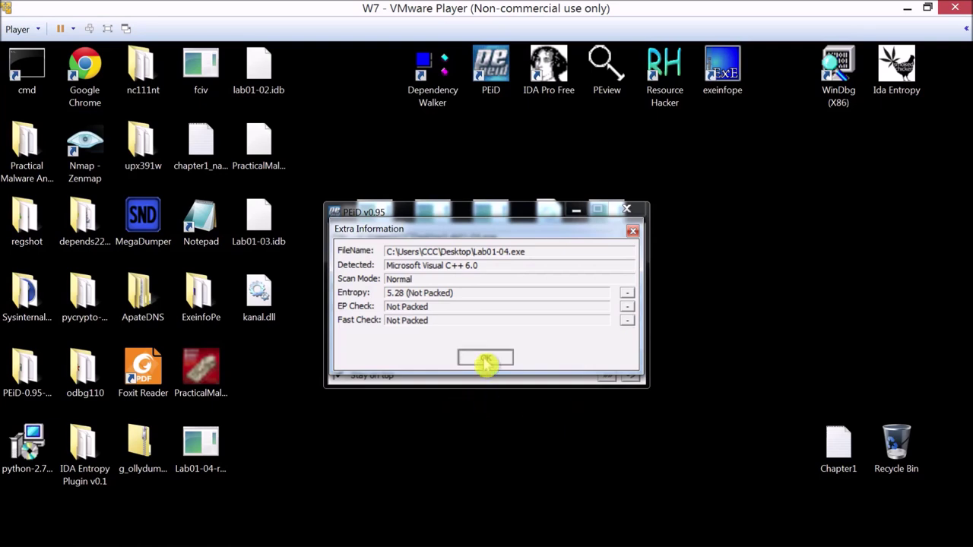
left_click(626, 211)
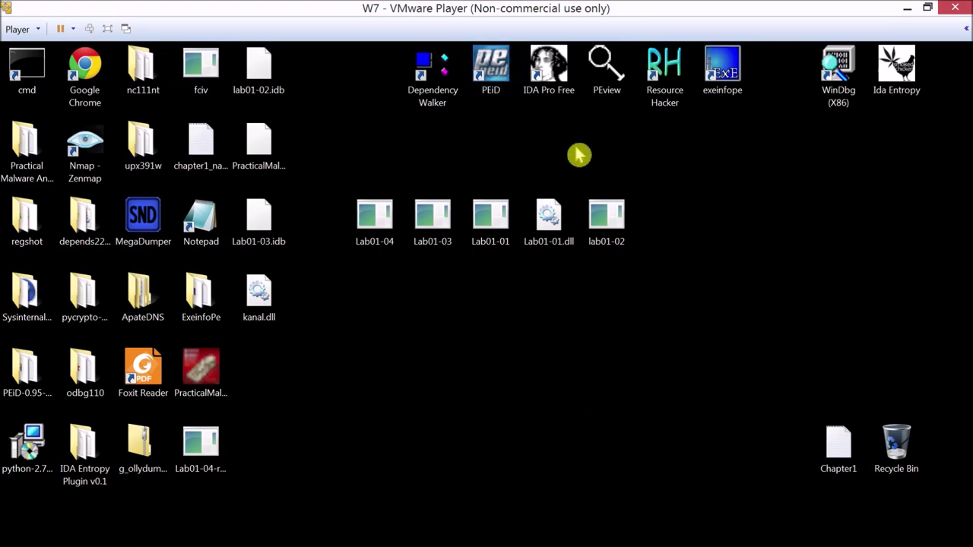
- Launch PEview and open Lab01-04 from the Desktop folder
double_click(605, 76)
left_click(524, 318)
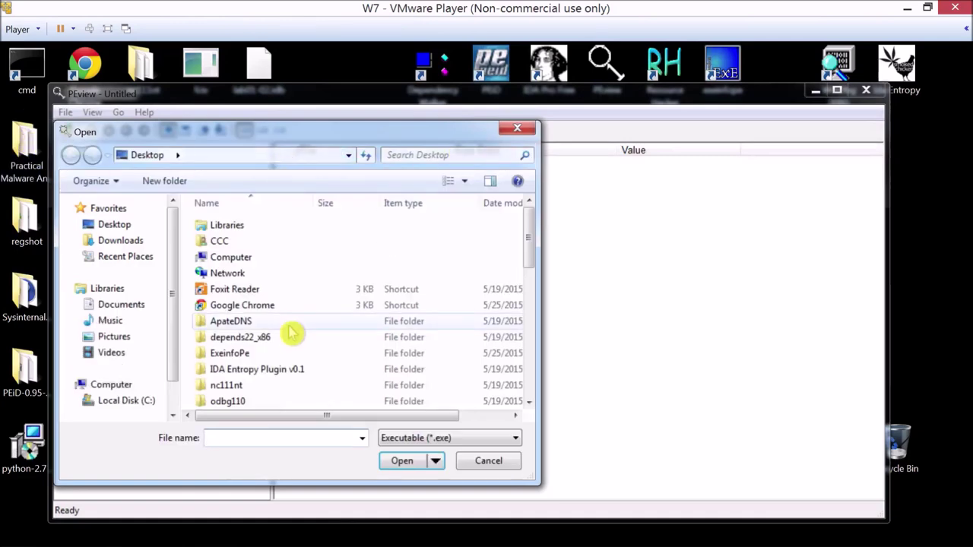
scroll(289, 334, "down", 5)
scroll(285, 364, "down", 1)
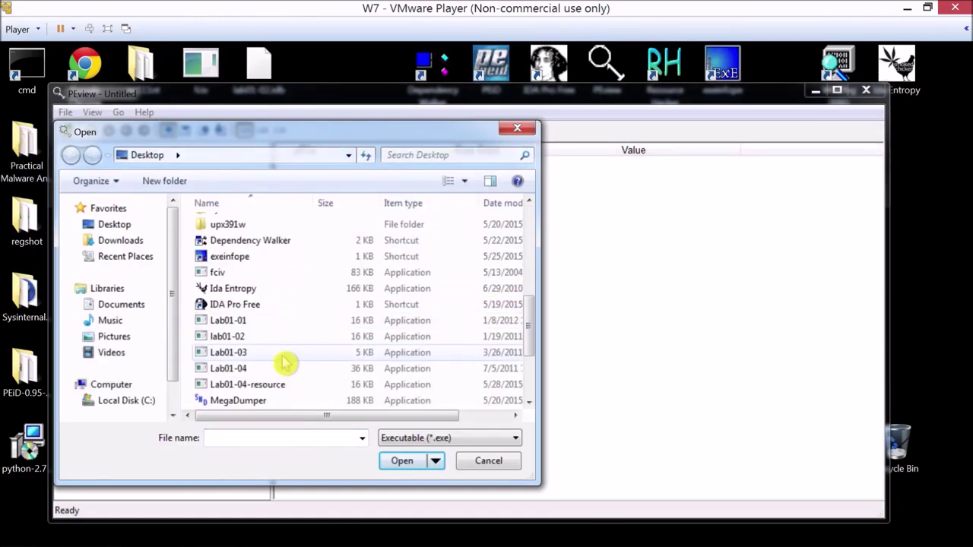
double_click(281, 368)
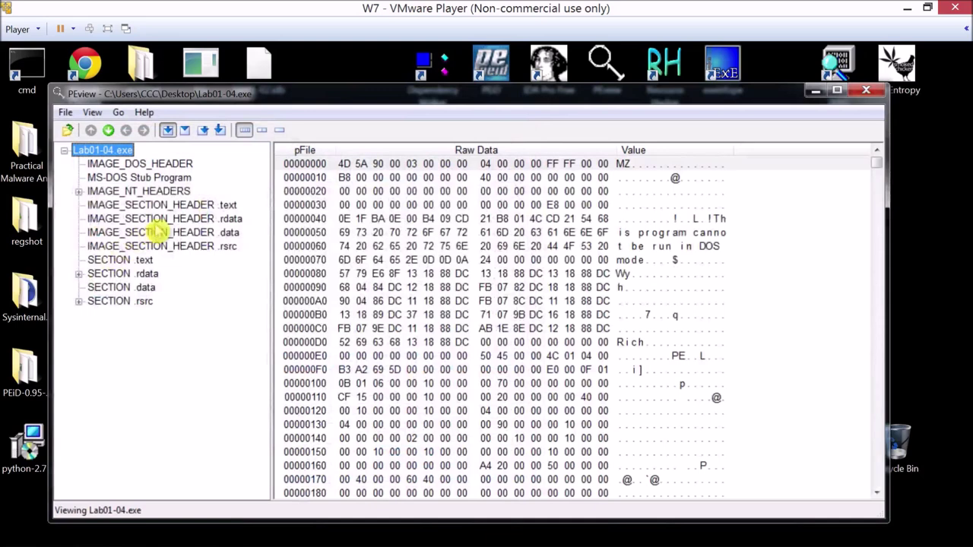
- Inspect the Time Date Stamp in Lab01-04.exe's IMAGE_FILE_HEADER under IMAGE_NT_HEADERS, and close PEview
left_click(79, 192)
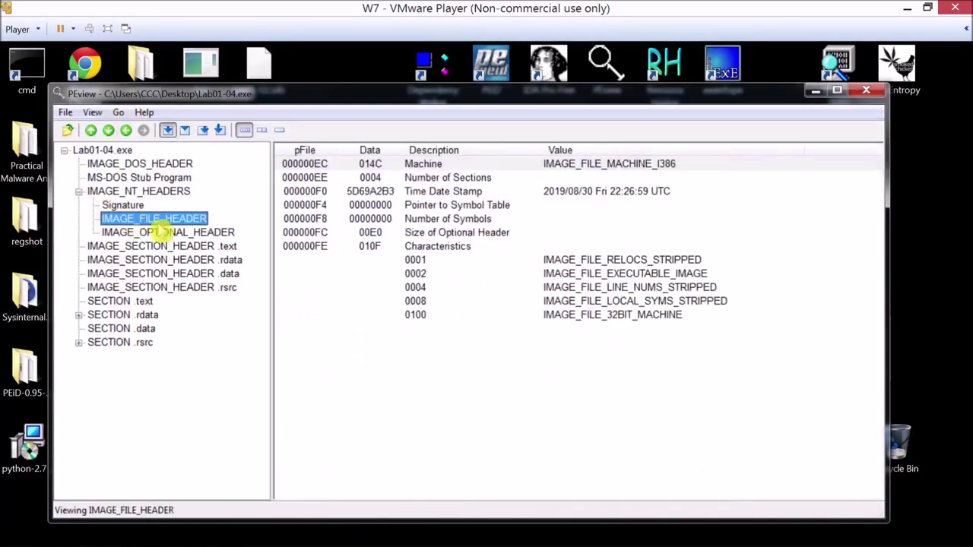
left_click(561, 192)
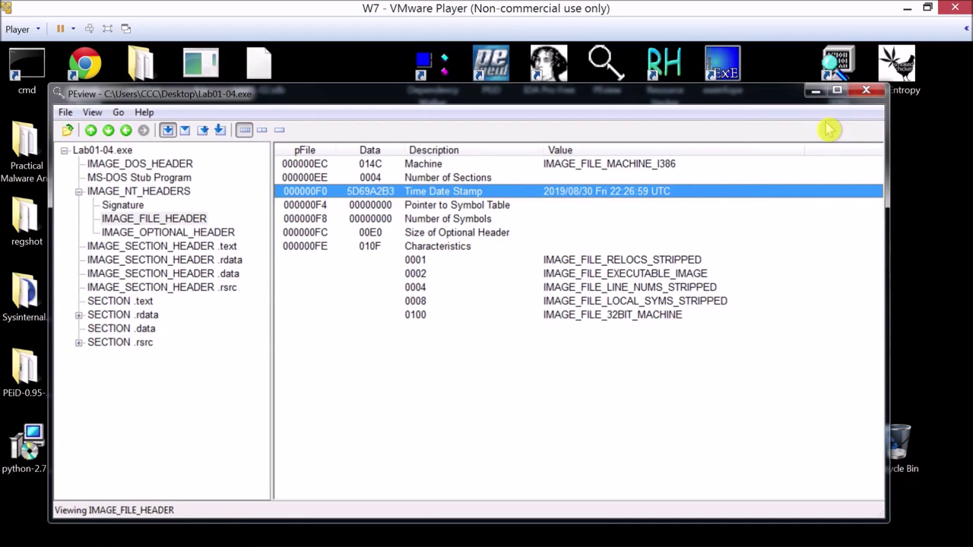
left_click(871, 92)
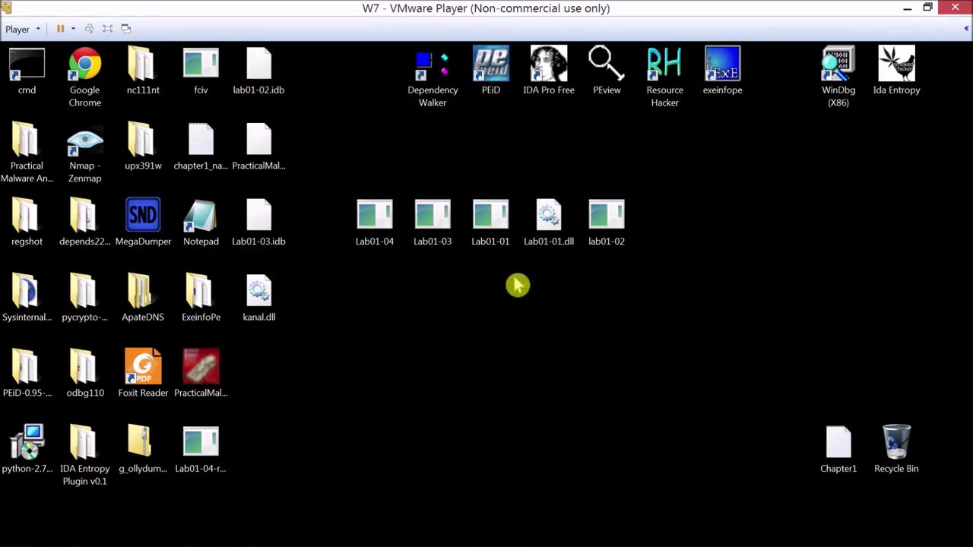
- Launch Dependency Walker and open Lab01-04 from the Desktop folder
double_click(439, 80)
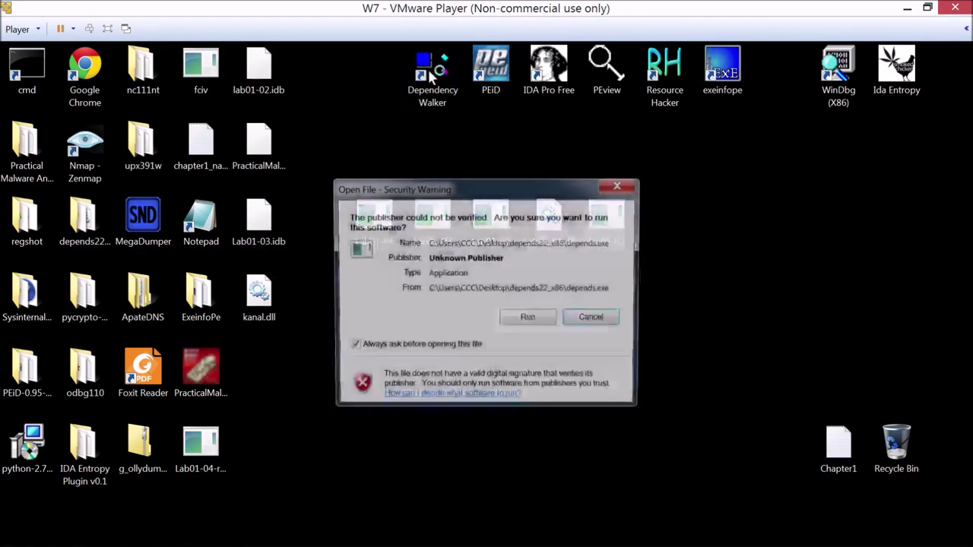
left_click(519, 320)
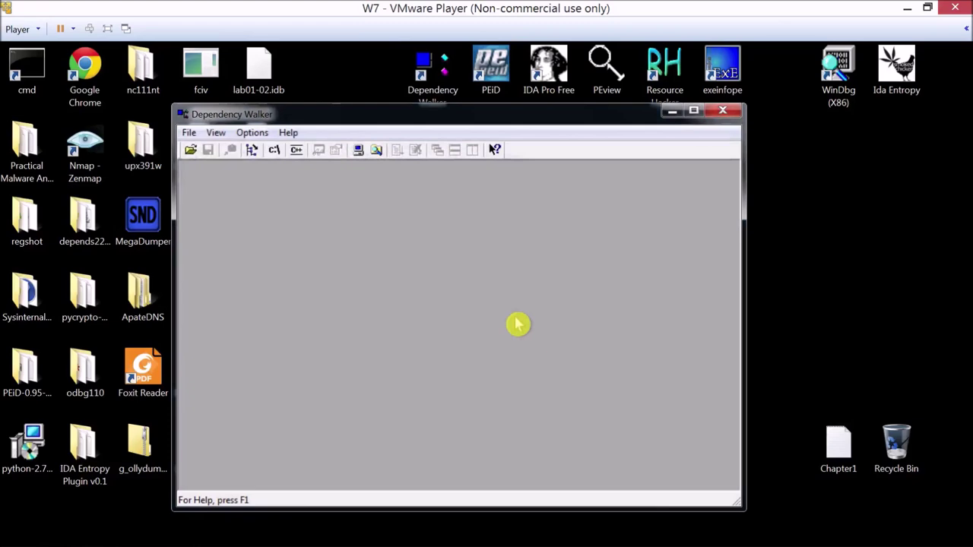
left_click(190, 135)
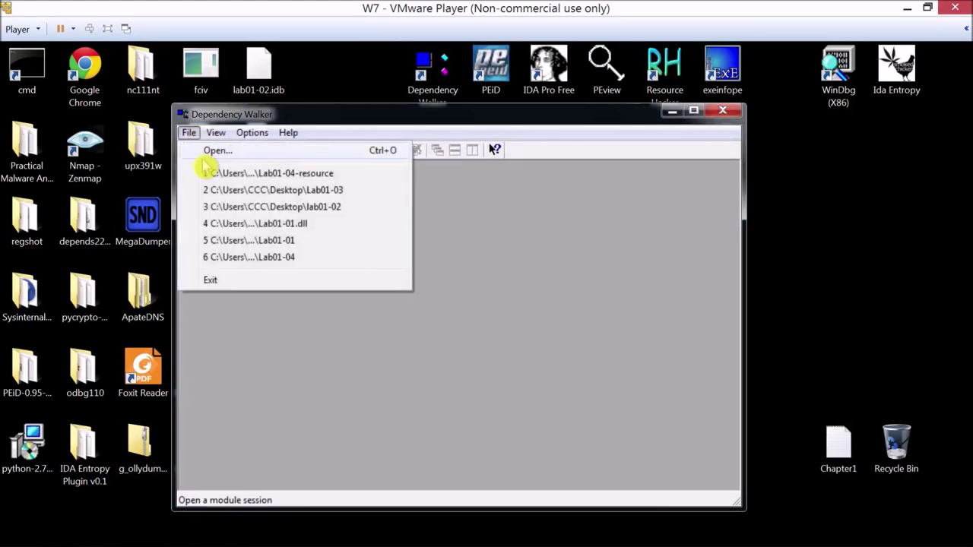
left_click(205, 152)
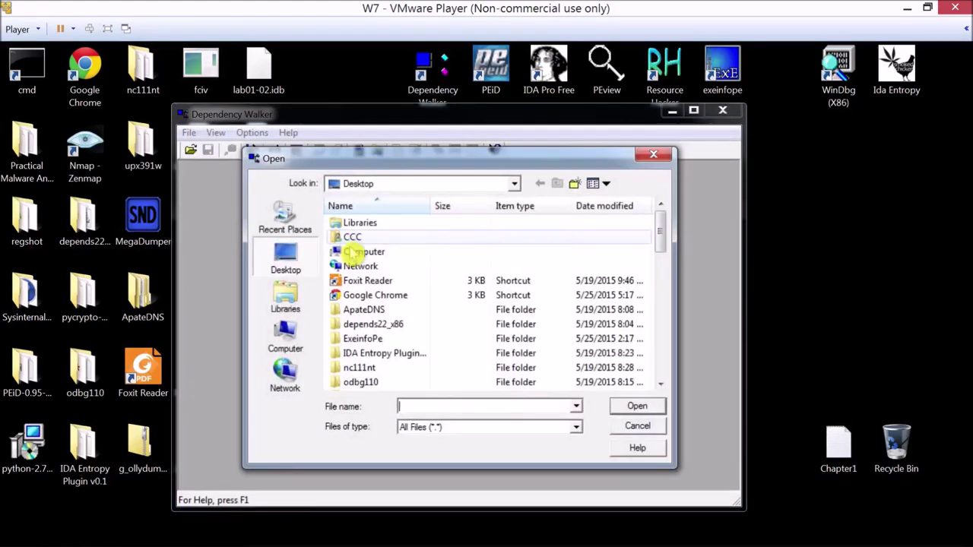
scroll(414, 355, "down", 10)
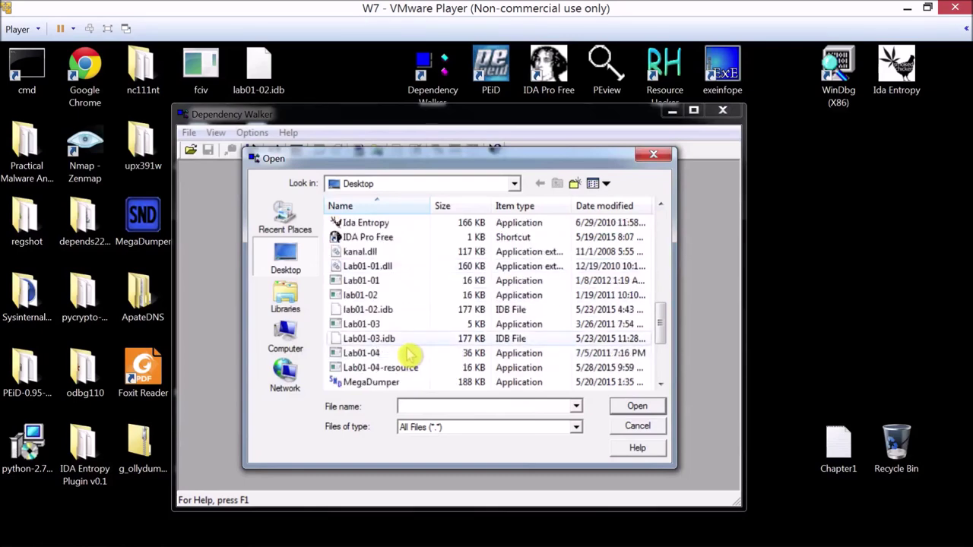
double_click(395, 354)
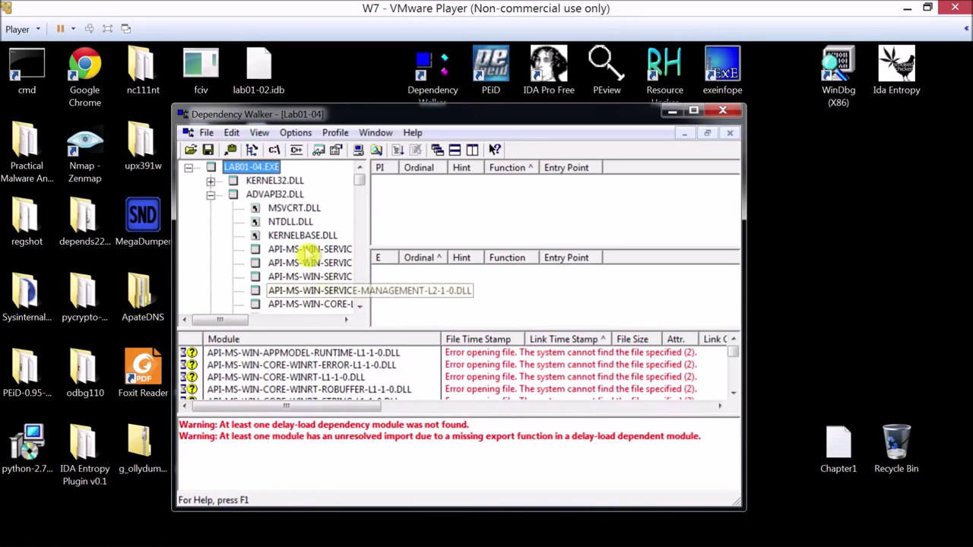
- Collapse ADVAPI32.DLL in the module tree, show the KERNEL32.DLL functions and enlarge the imported functions list
left_click(211, 195)
left_click(266, 181)
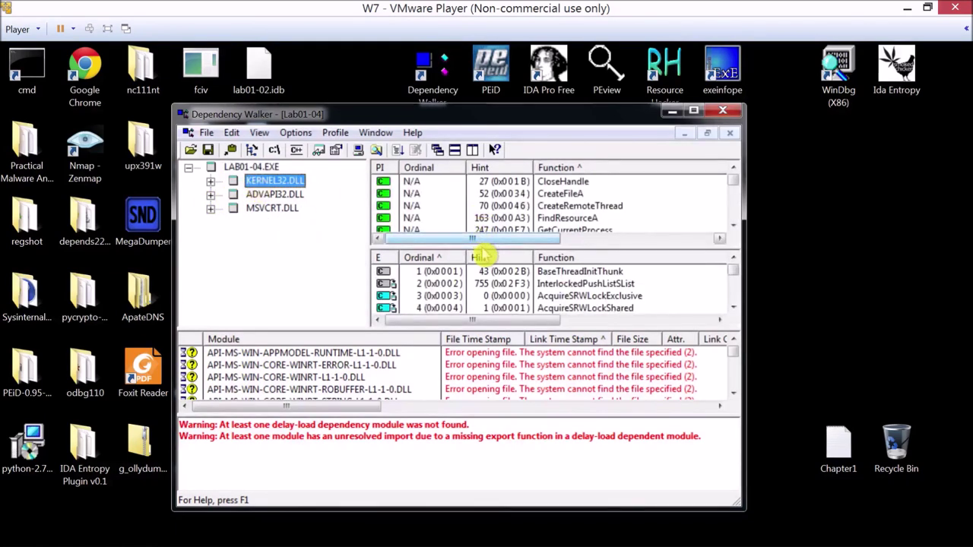
left_click_drag(470, 248, 467, 285)
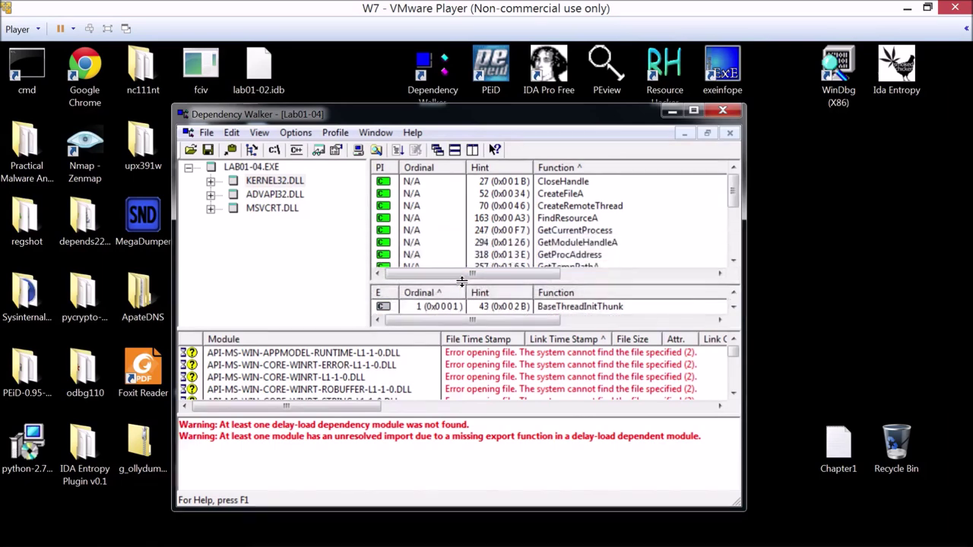
- Examine the functions Lab01-04.exe imports from KERNEL32.DLL, including CreateRemoteThread, GetCurrentProcess, CreateFileA and OpenProcess
left_click(642, 208)
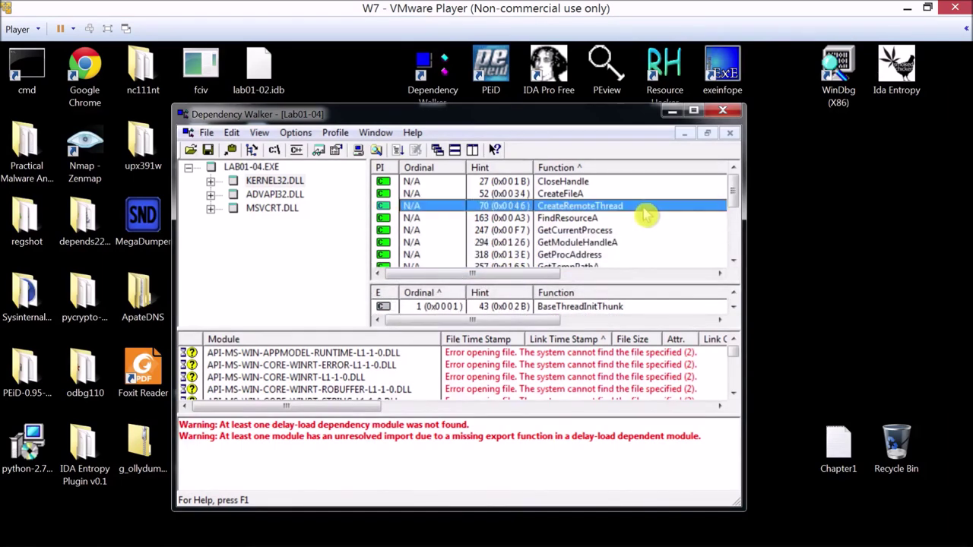
left_click(643, 229)
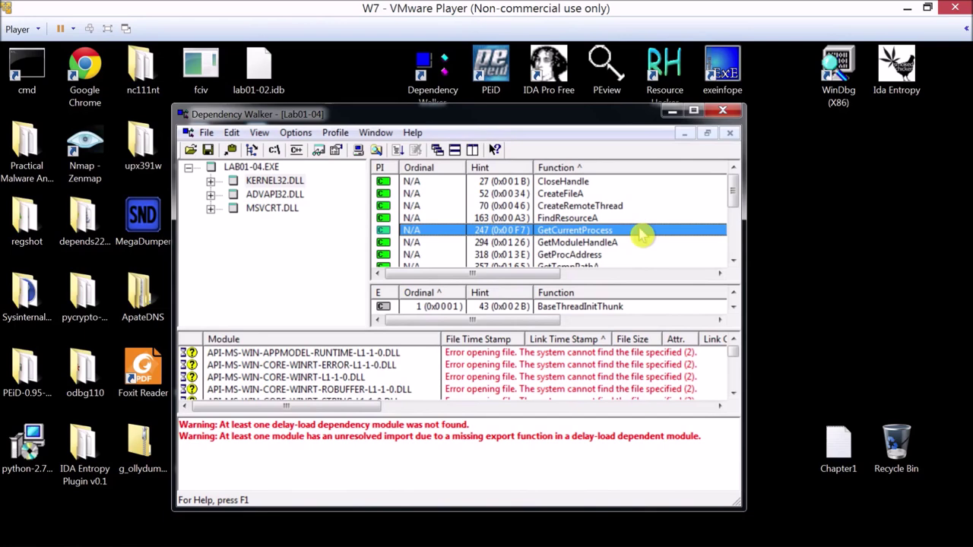
scroll(642, 234, "down", 1)
scroll(642, 234, "up", 1)
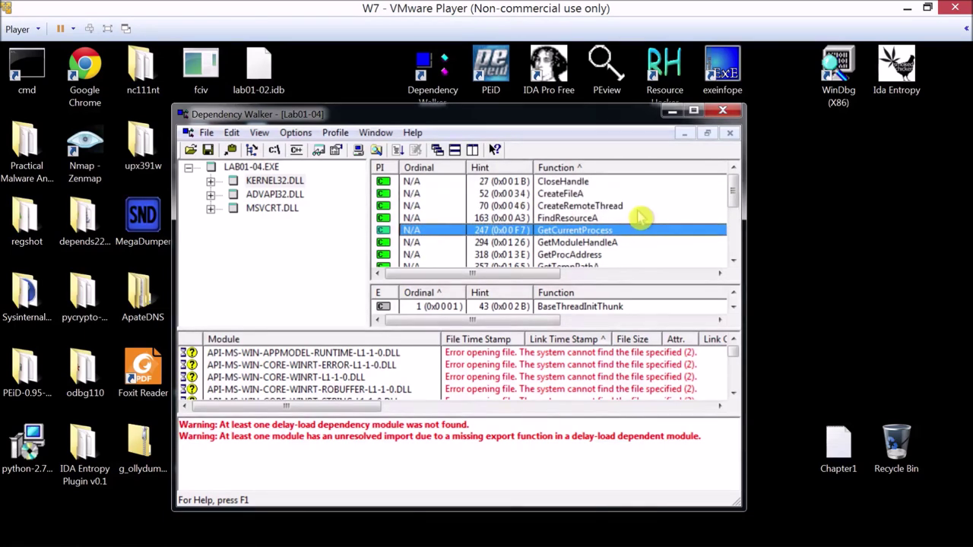
left_click(642, 199)
left_click(643, 207)
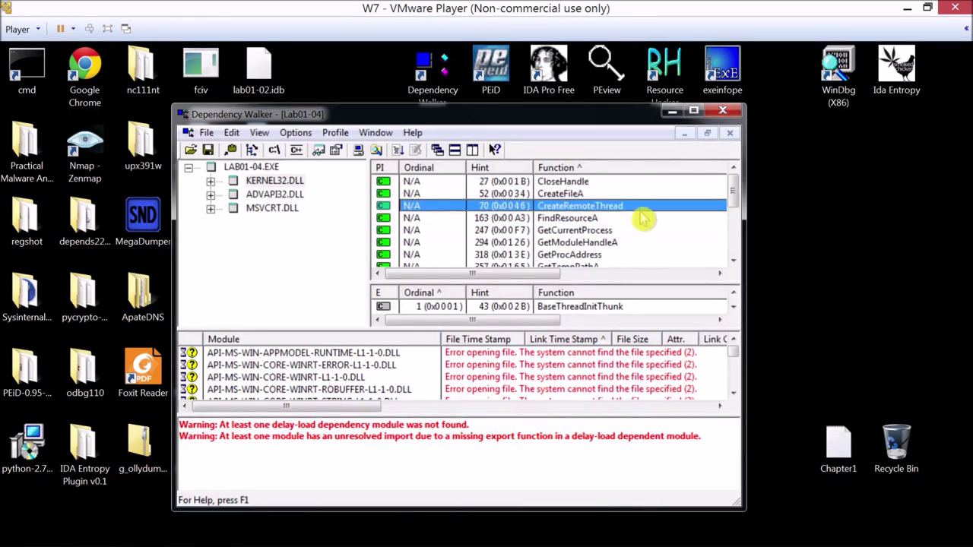
left_click(644, 196)
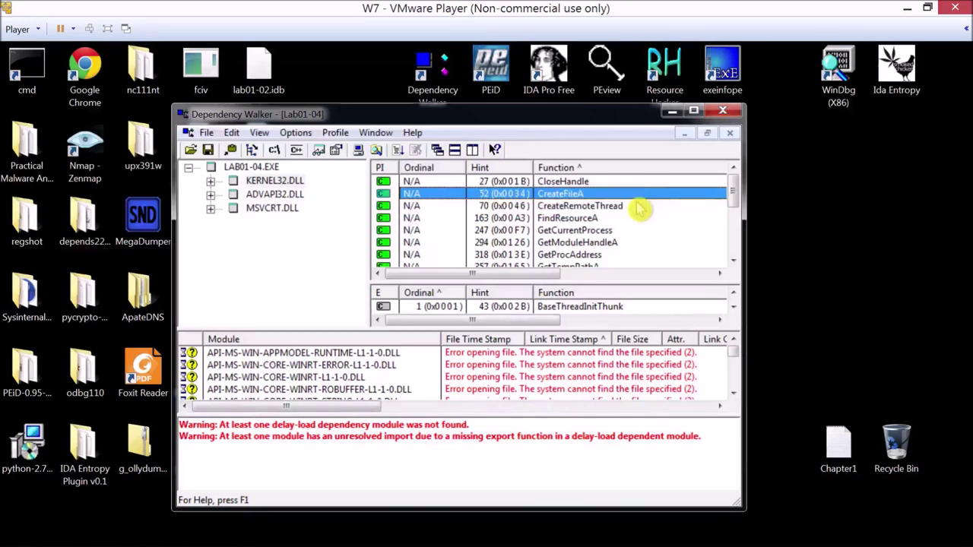
scroll(639, 209, "down", 3)
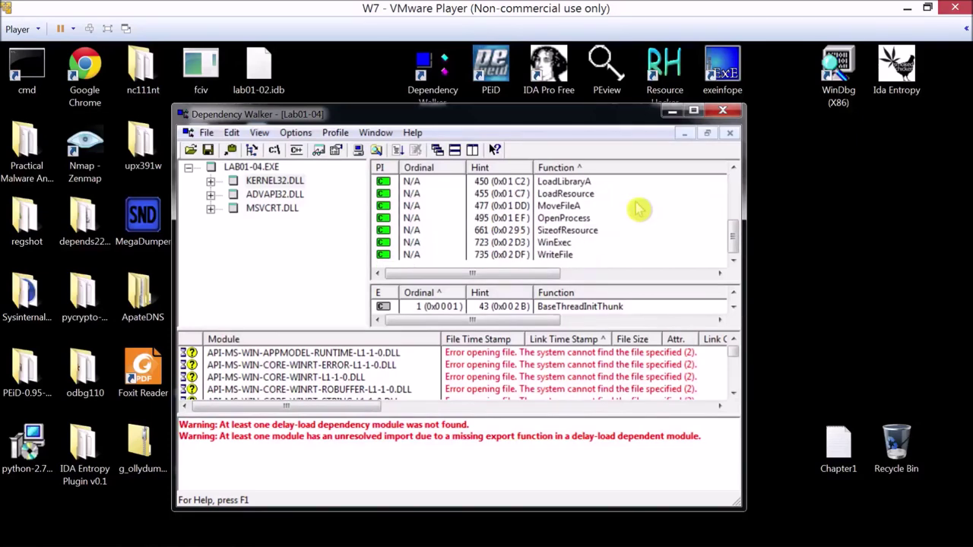
left_click(641, 218)
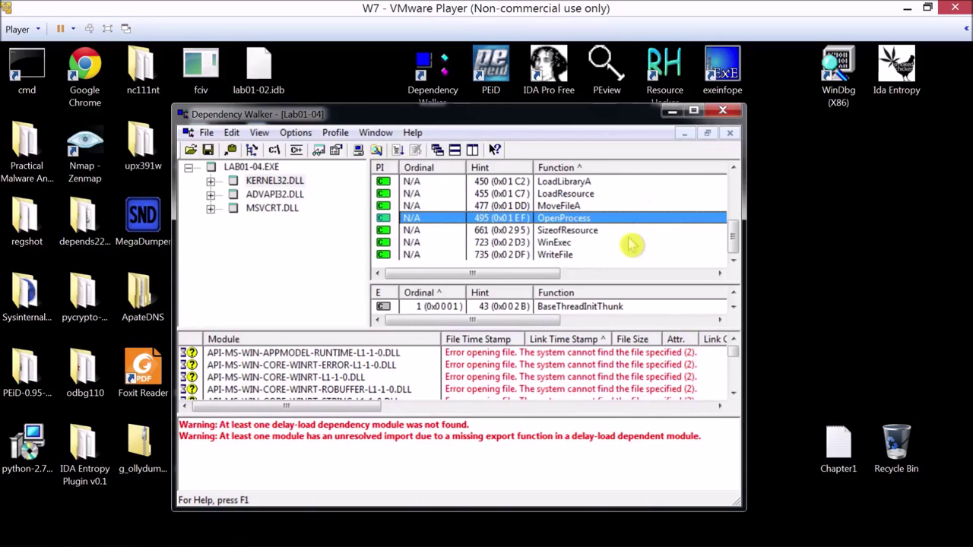
- Examine the WinExec and WriteFile functions among the imports from KERNEL32.DLL
key("Down")
key("Down")
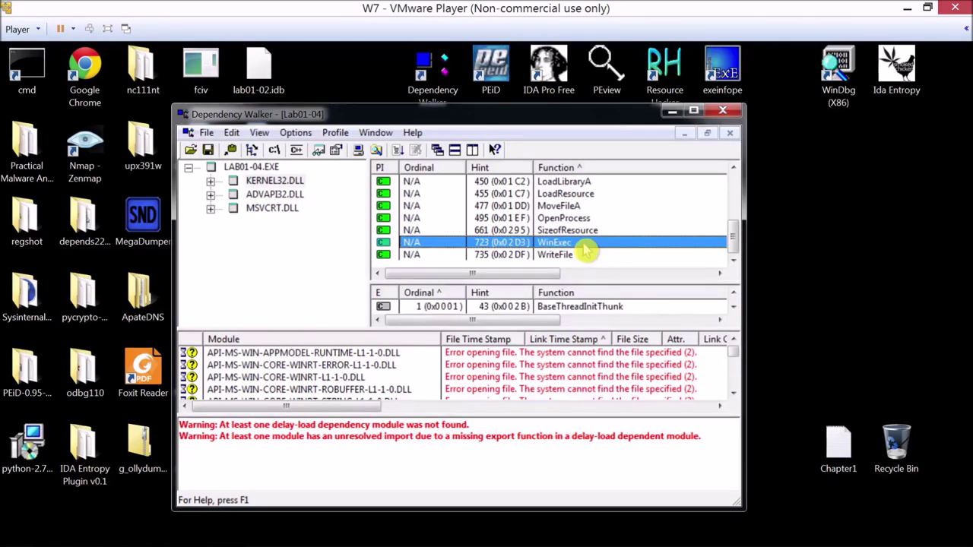
left_click(590, 256)
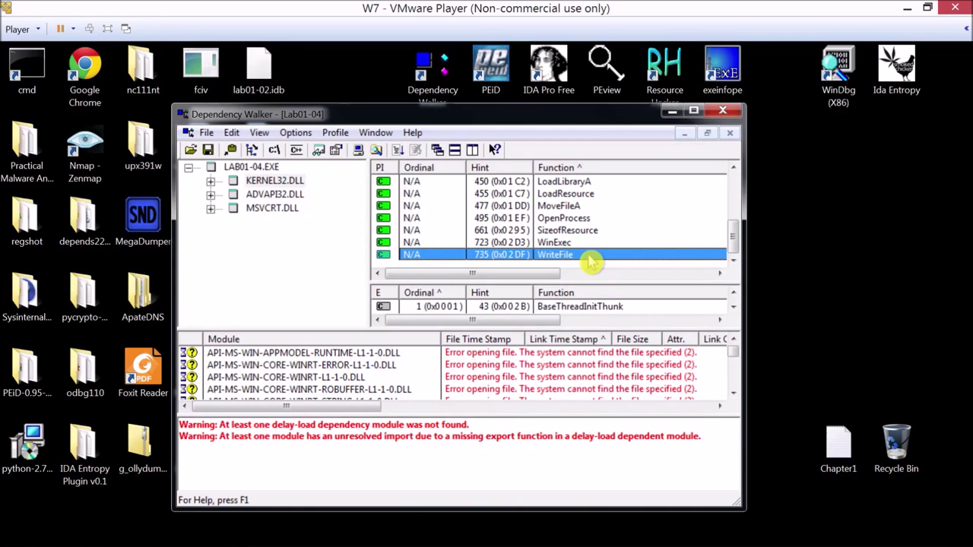
scroll(591, 262, "up", 3)
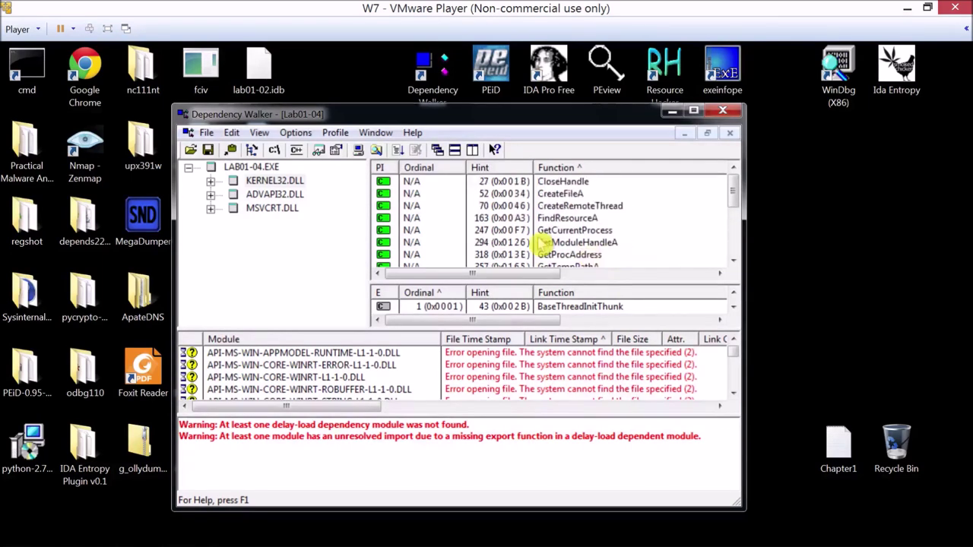
- Show the functions Lab01-04.exe imports from MSVCRT.DLL and look through the list
left_click(271, 209)
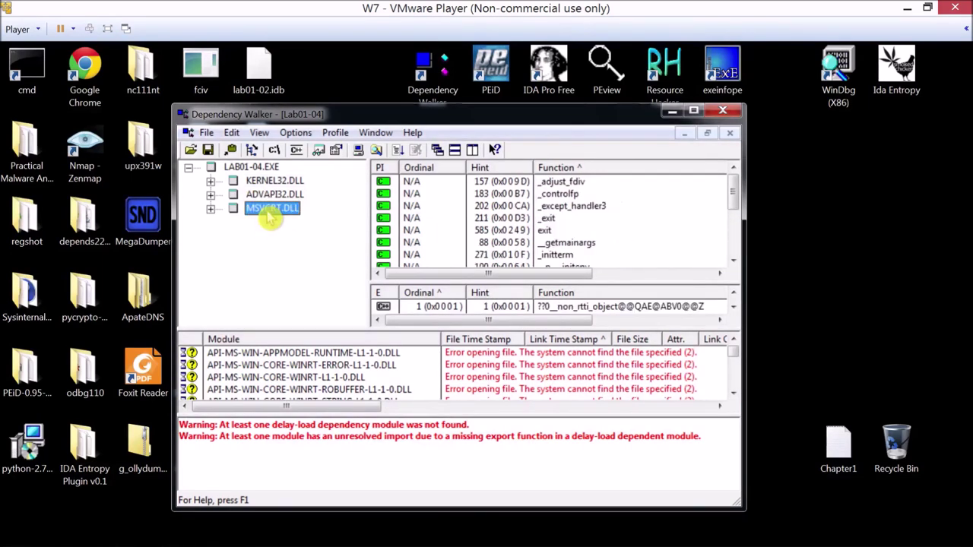
left_click(589, 220)
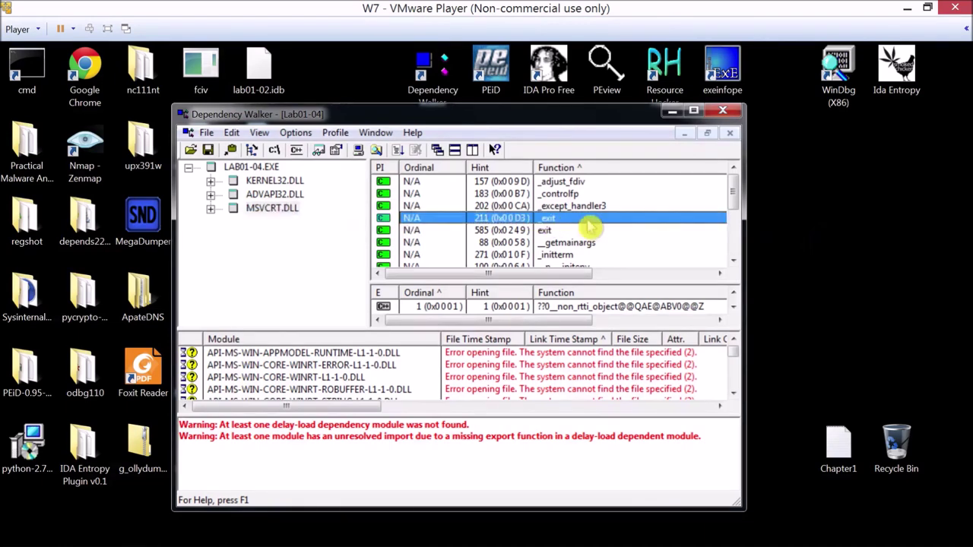
scroll(590, 223, "down", 3)
scroll(642, 235, "up", 2)
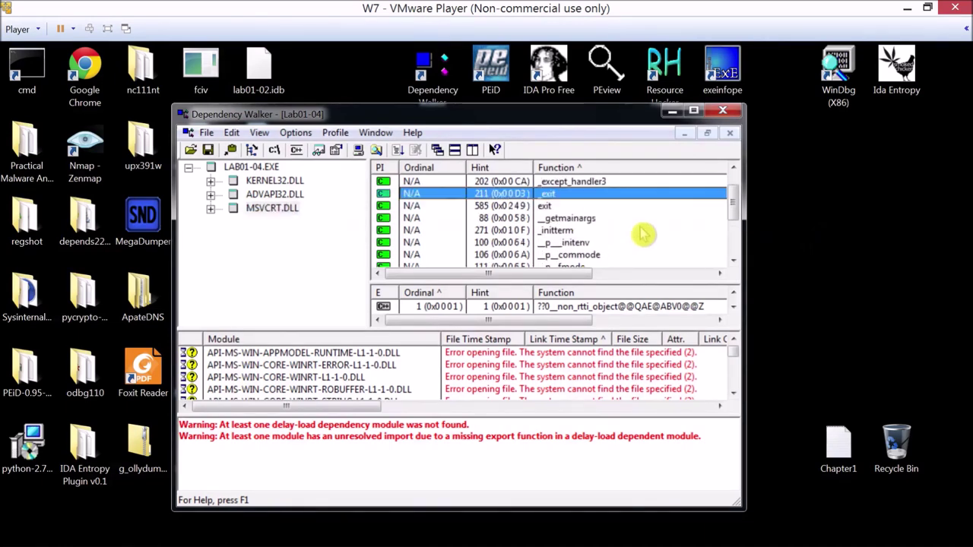
scroll(642, 234, "up", 1)
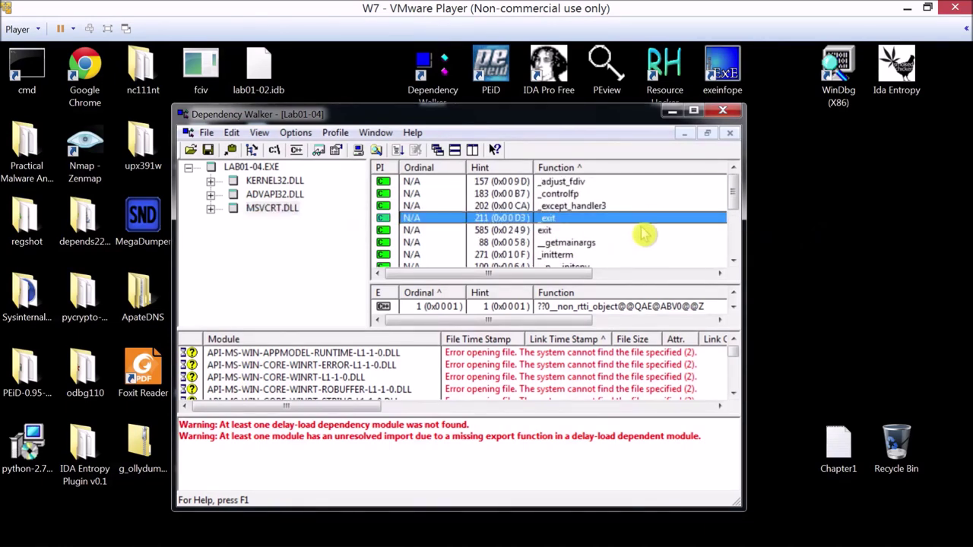
- Examine the ADVAPI32.DLL imports OpenProcessToken, LookupPrivilegeValueA and AdjustTokenPrivileges, and close Dependency Walker
left_click(300, 195)
left_click(637, 210)
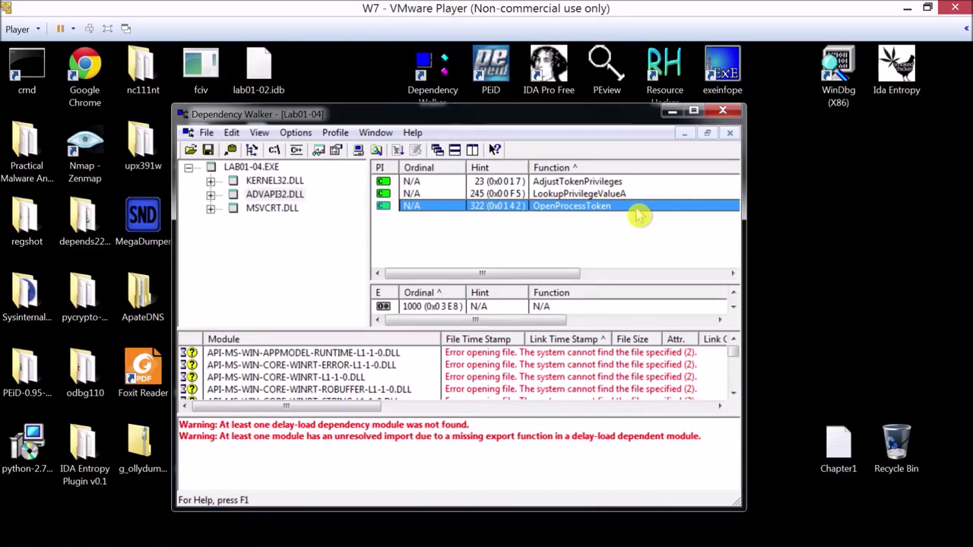
left_click(637, 193)
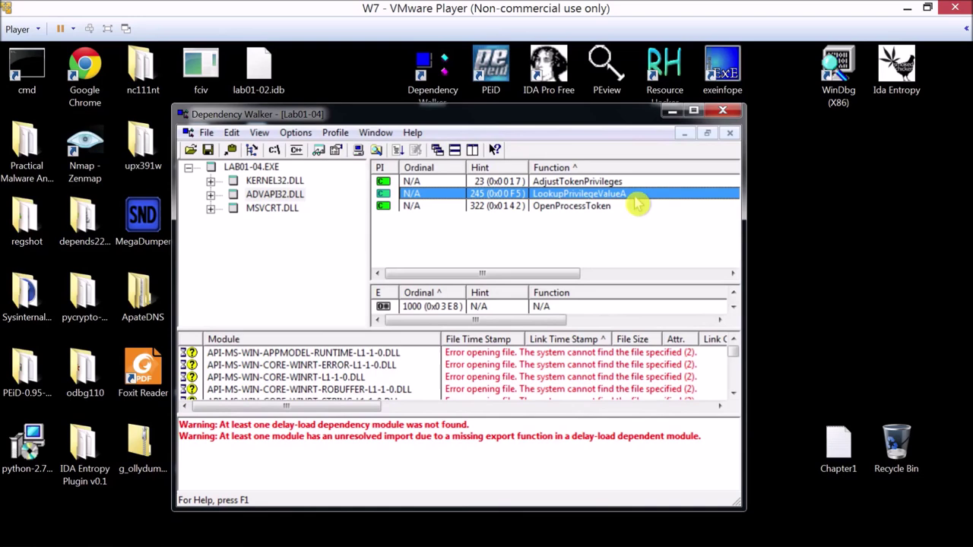
left_click(639, 182)
left_click(640, 207)
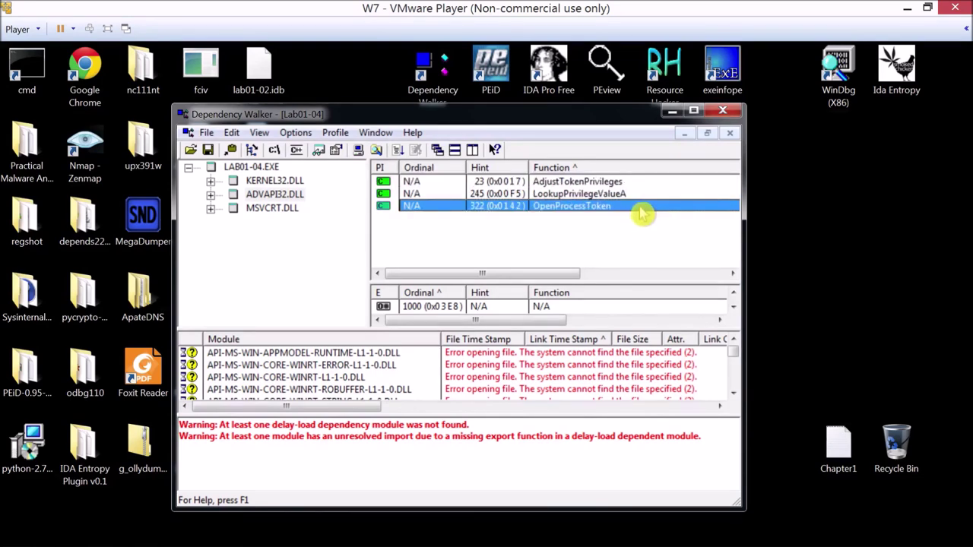
left_click(639, 183)
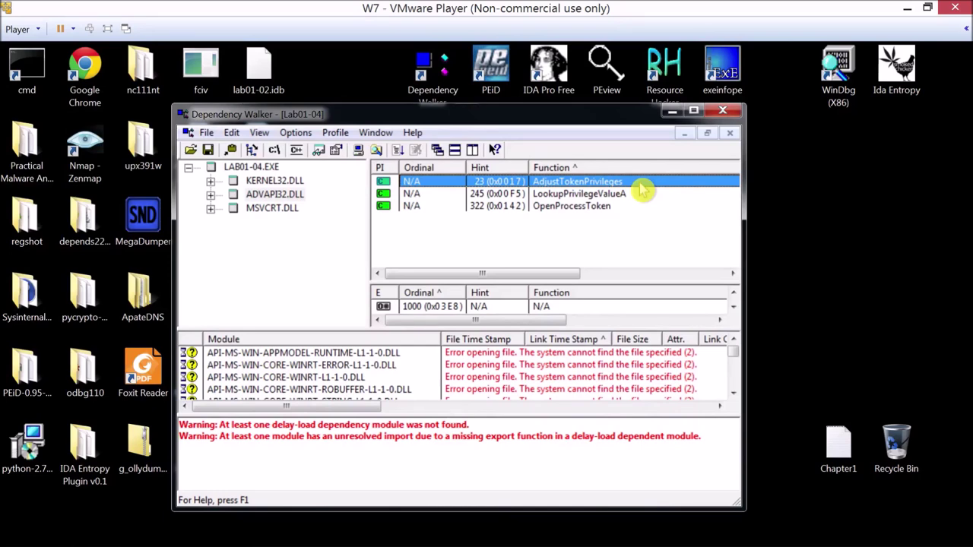
left_click(722, 111)
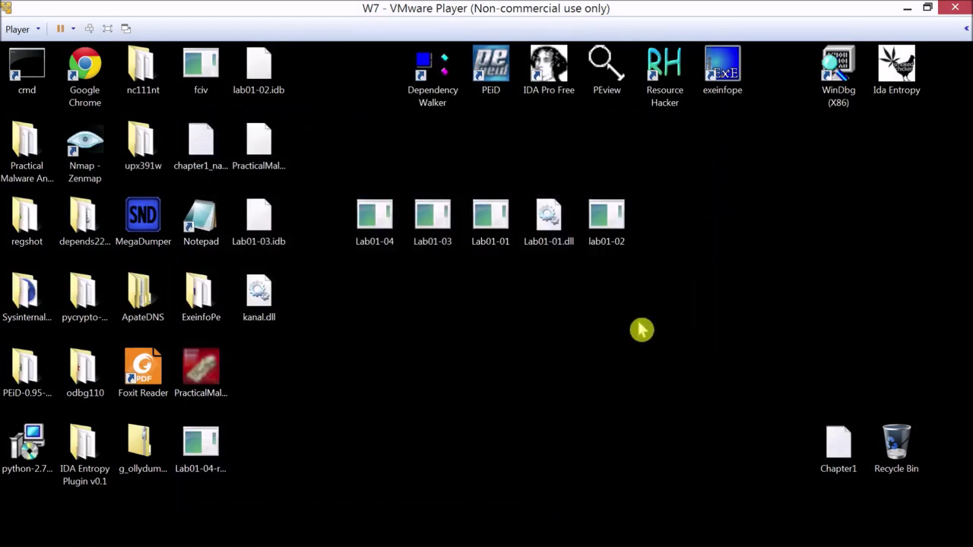
- Start a command prompt, change to the SysinternalsSuite folder on the Desktop and list its contents with dir
double_click(43, 72)
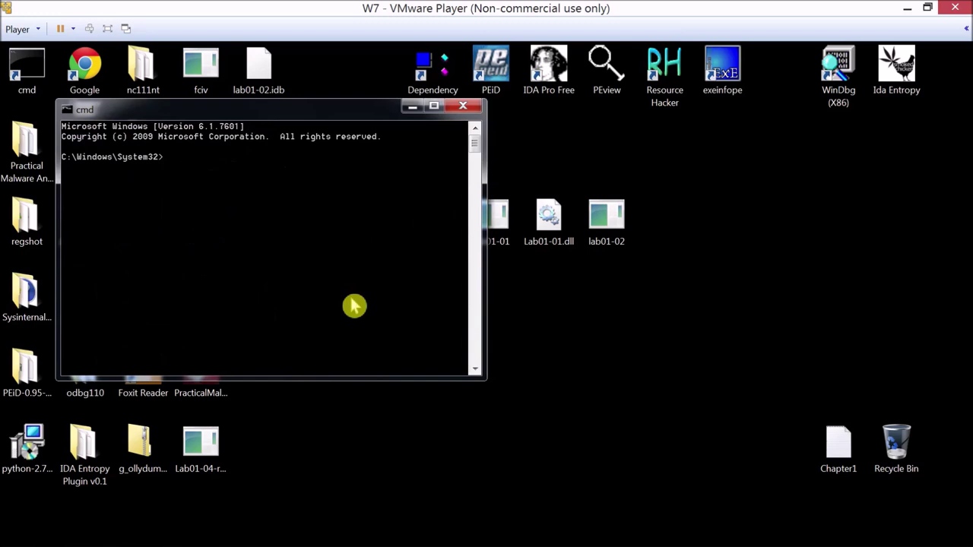
type("CD \\USERS\\CCC\\")
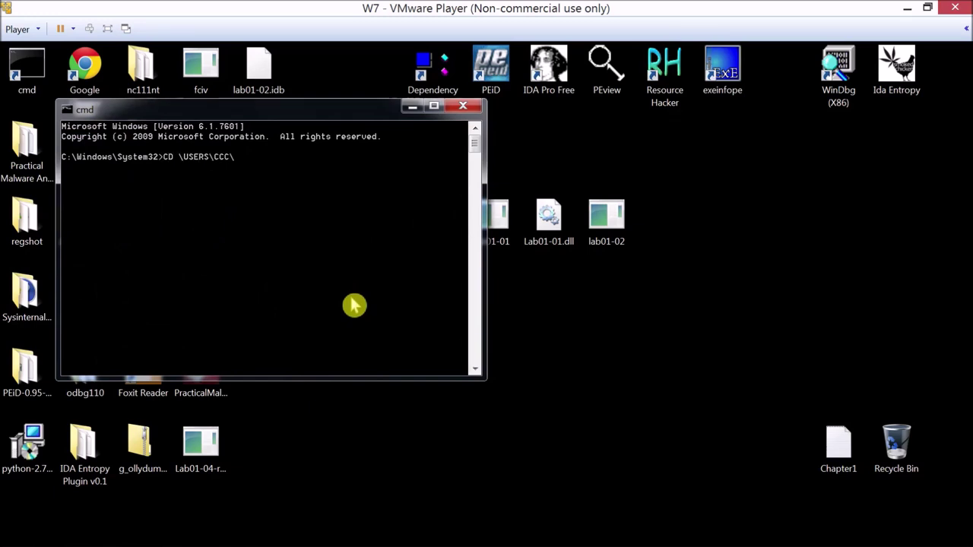
type("DESKTOP")
key("Return")
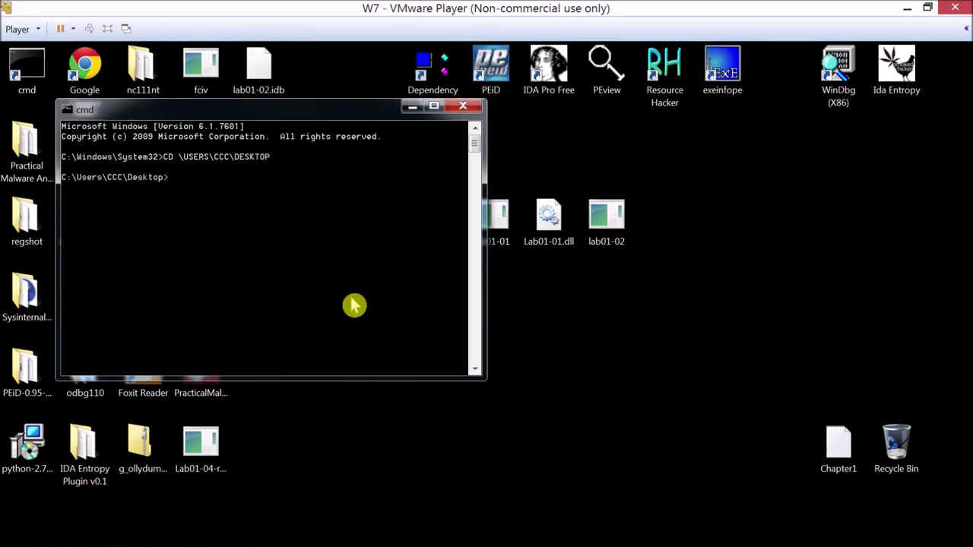
type("cd sys*")
key("Return")
type("dir")
key("Return")
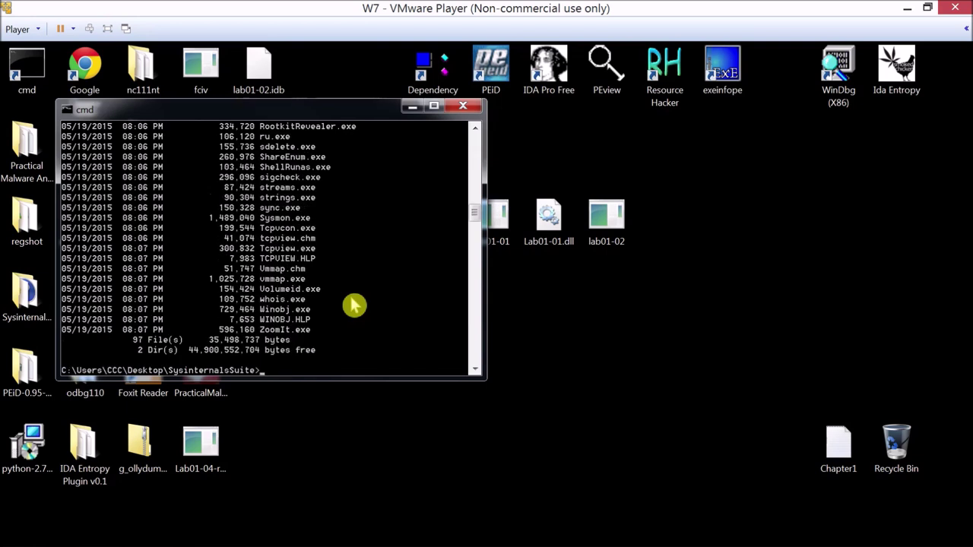
- Run "strings ..\lab01-04.exe" and go back to the start of its output
type("strings ..\\lab01-04.exe")
key("Return")
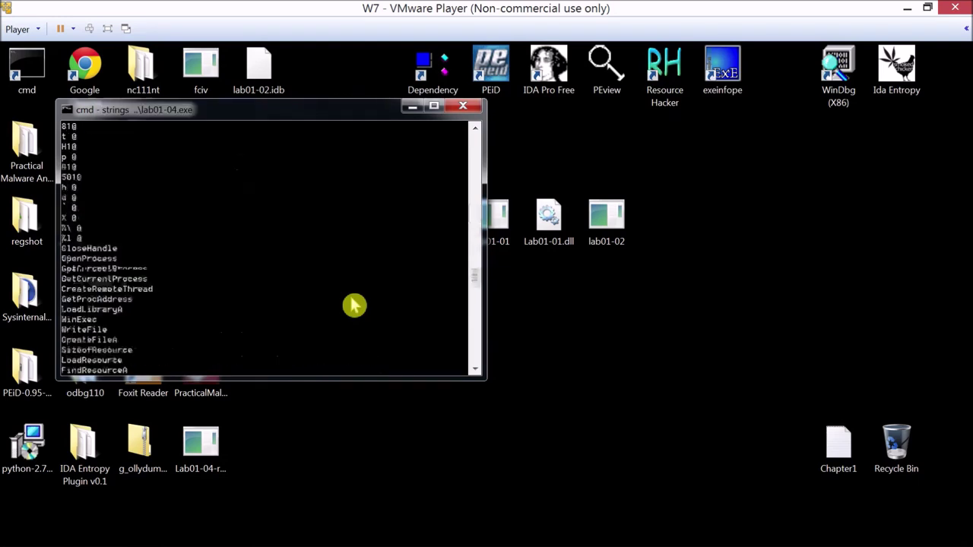
scroll(354, 305, "up", 15)
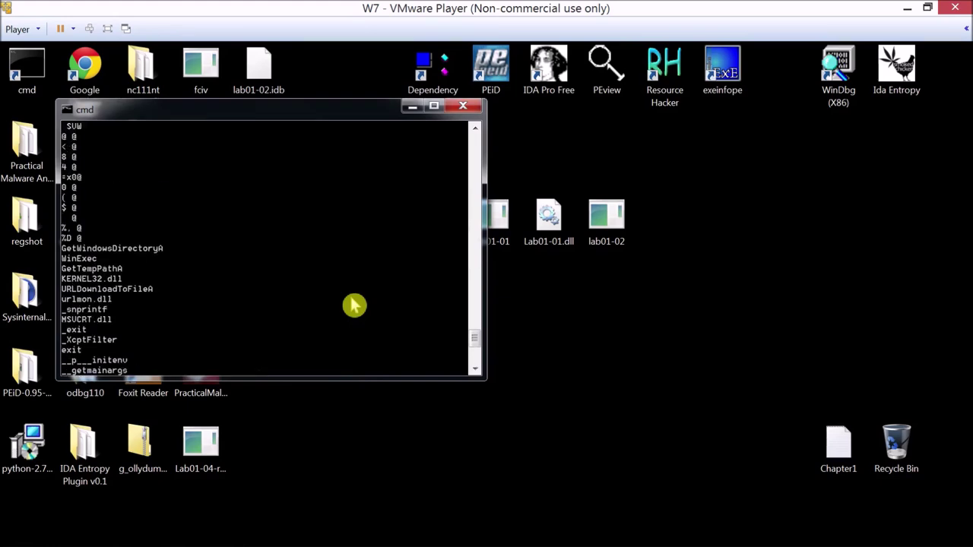
scroll(253, 306, "up", 15)
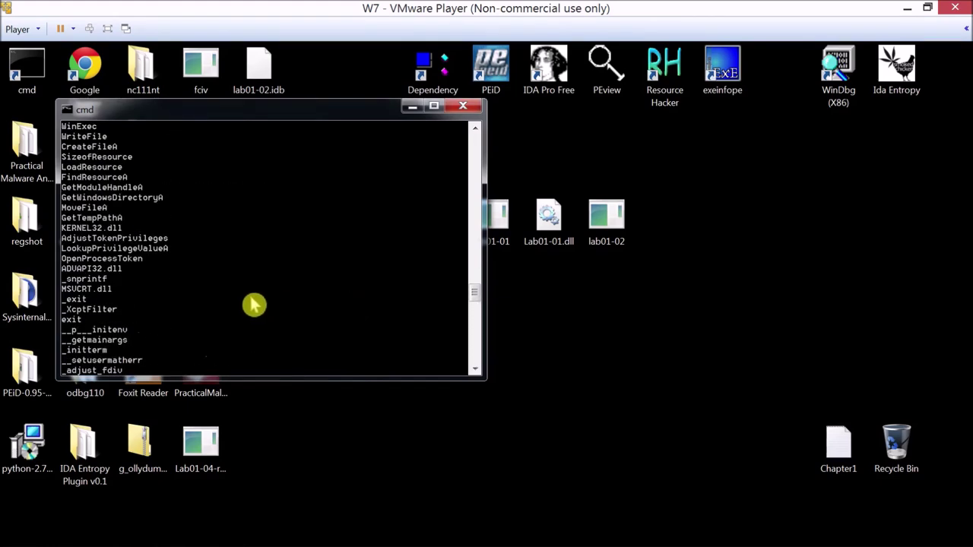
scroll(253, 304, "up", 20)
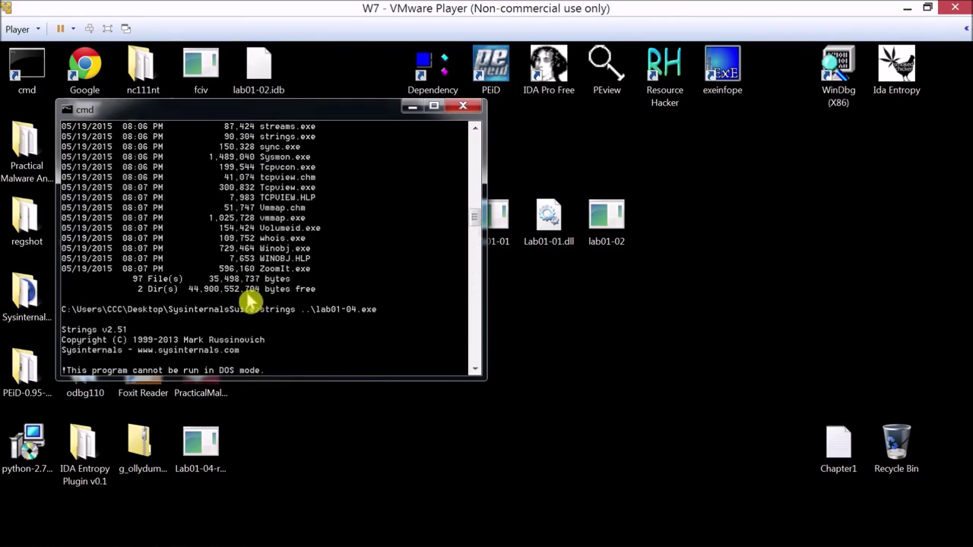
- Read the strings output of lab01-04.exe through to its end, checking for API functions, DLL names, executable paths and URLs
scroll(253, 305, "down", 5)
scroll(247, 304, "down", 20)
scroll(245, 303, "down", 10)
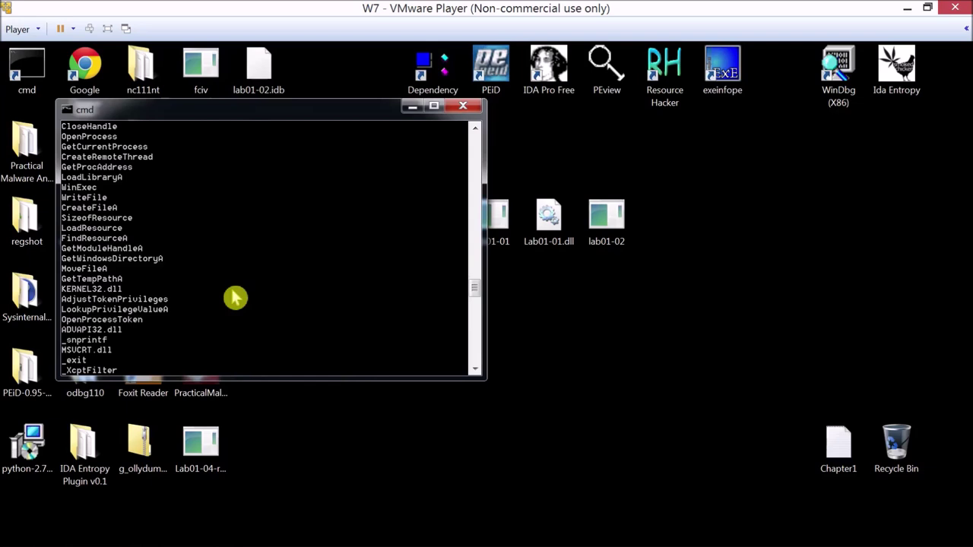
scroll(234, 298, "down", 4)
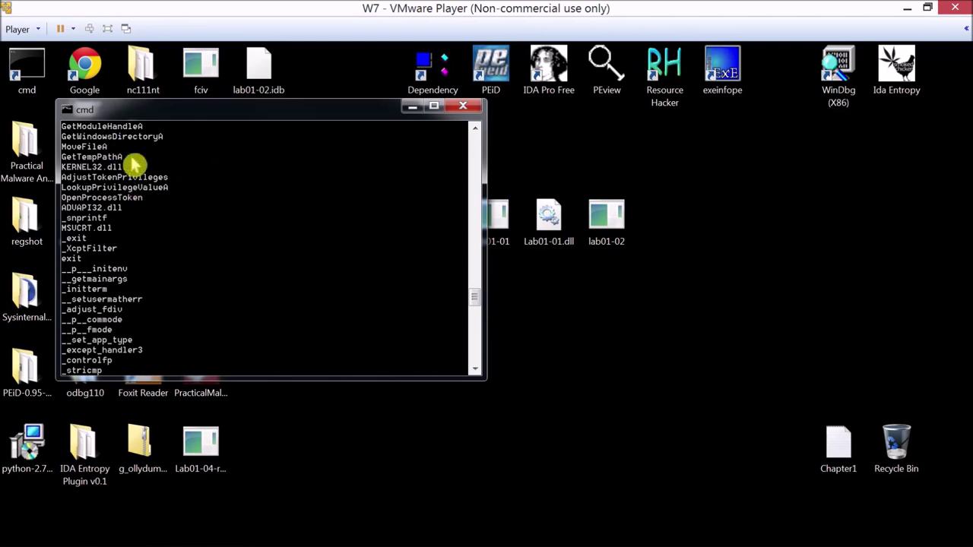
scroll(174, 225, "down", 8)
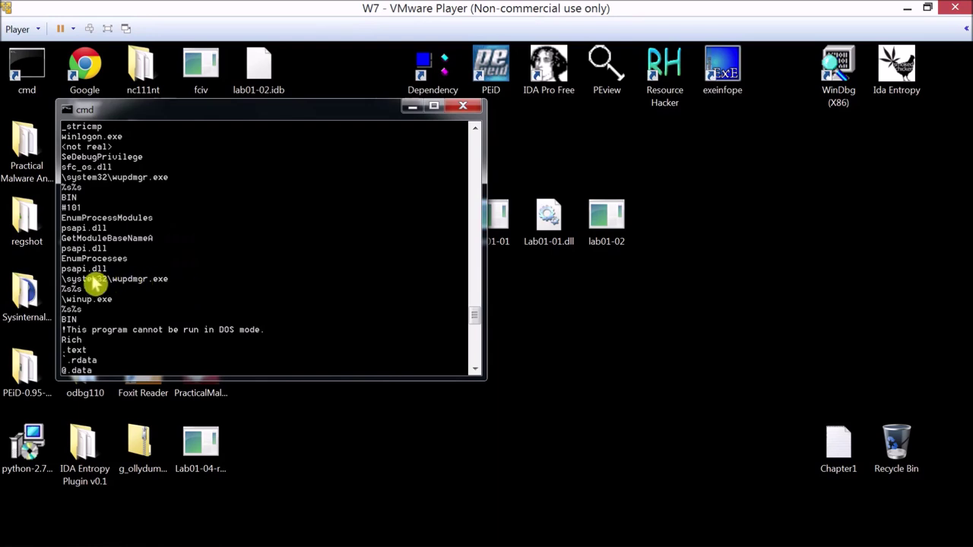
scroll(152, 282, "down", 2)
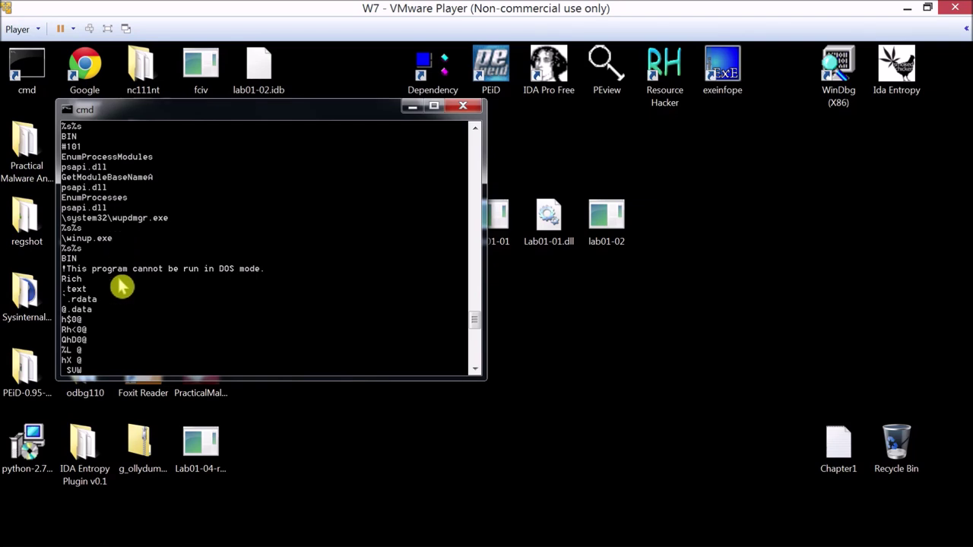
scroll(290, 304, "down", 3)
scroll(291, 306, "down", 4)
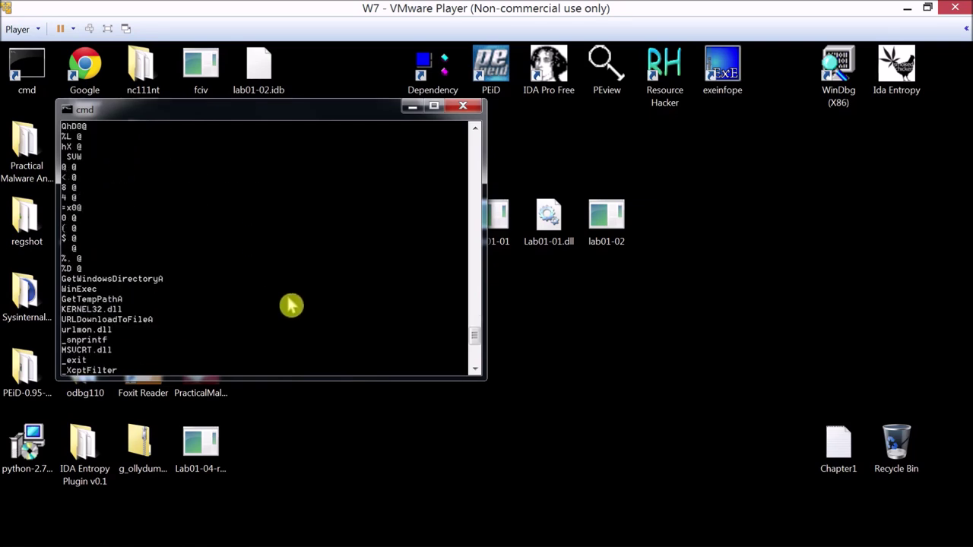
scroll(291, 305, "down", 2)
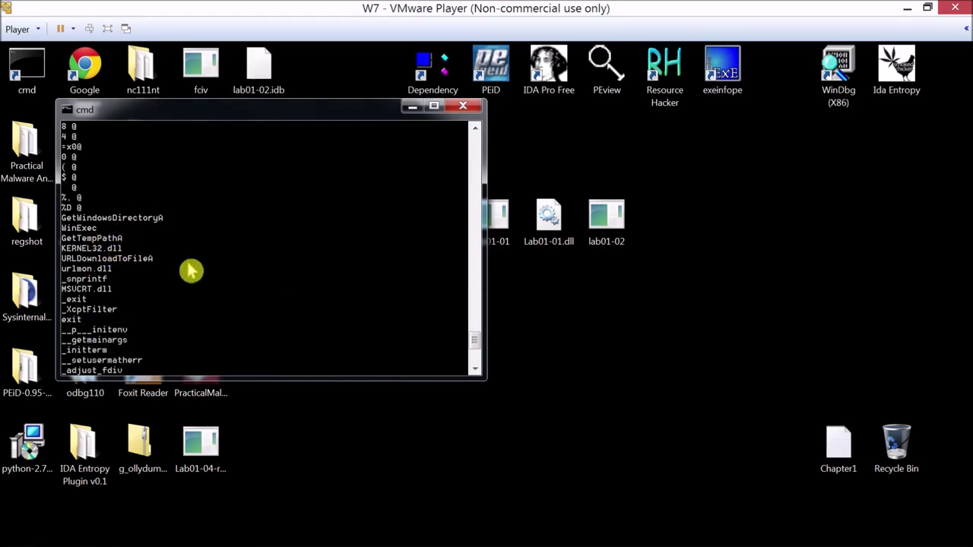
scroll(189, 269, "down", 2)
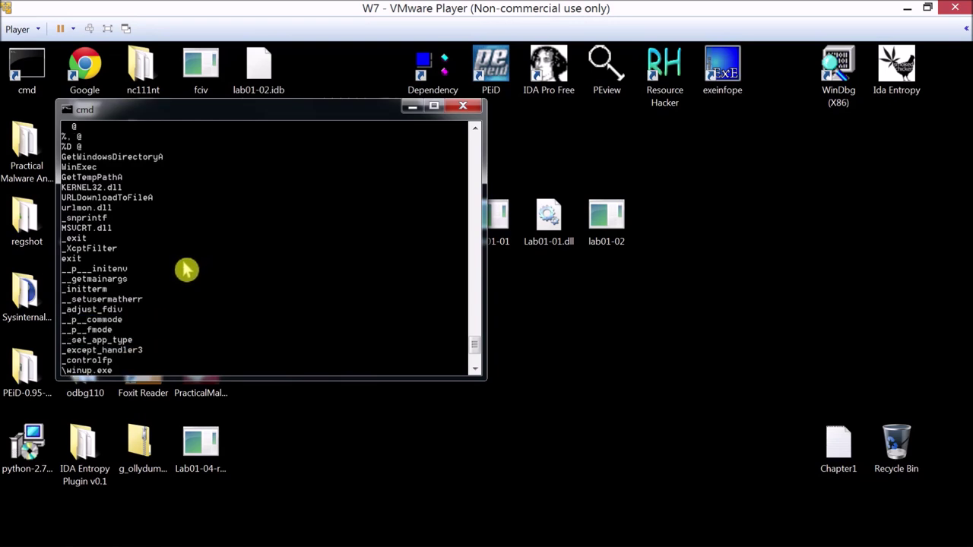
scroll(143, 230, "down", 3)
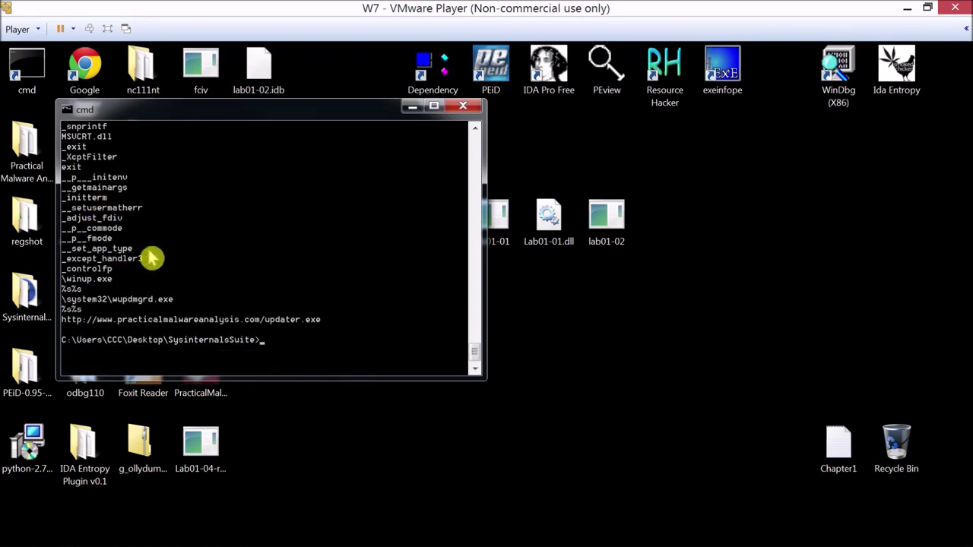
scroll(153, 259, "down", 1)
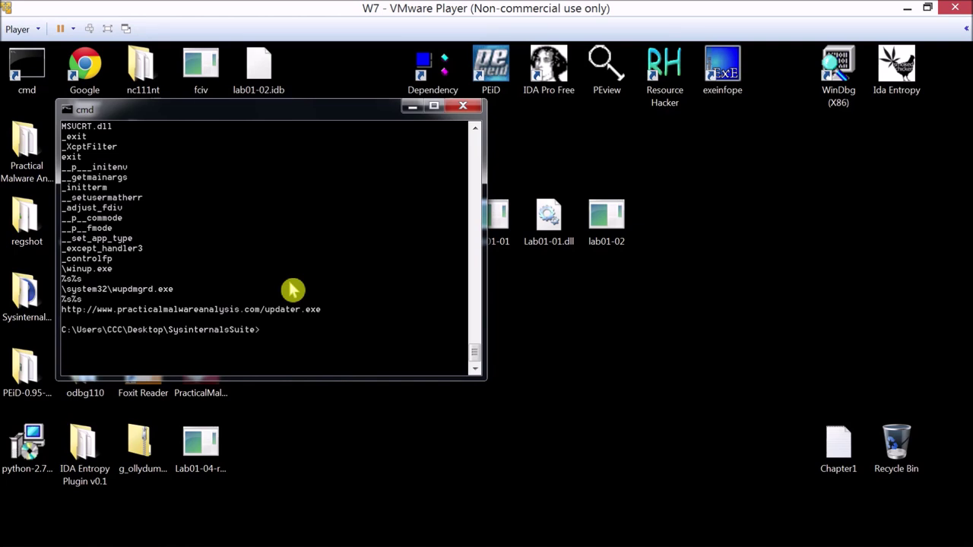
- Minimize the command prompt and move the Lab01-04-resource file from the desktop to the Recycle Bin
left_click(411, 107)
left_click(608, 228)
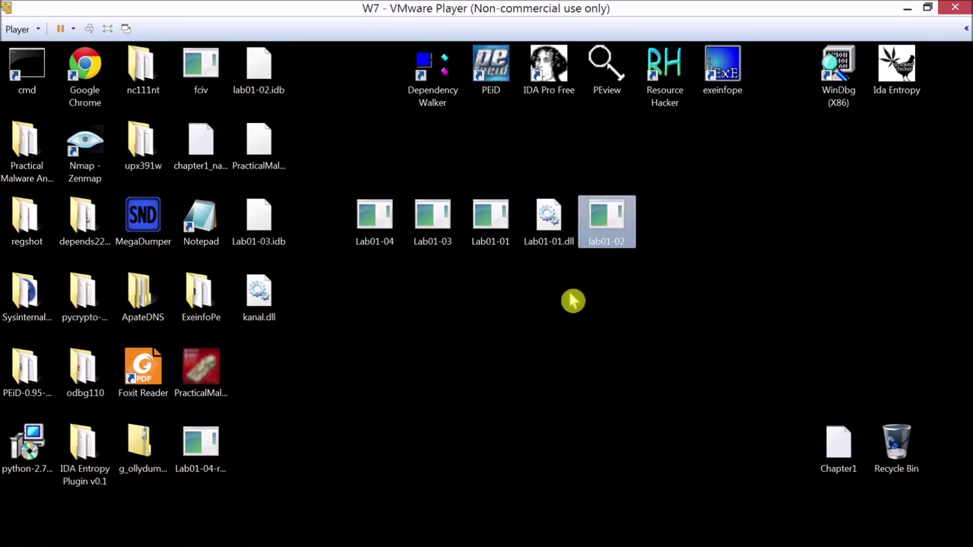
left_click(204, 448)
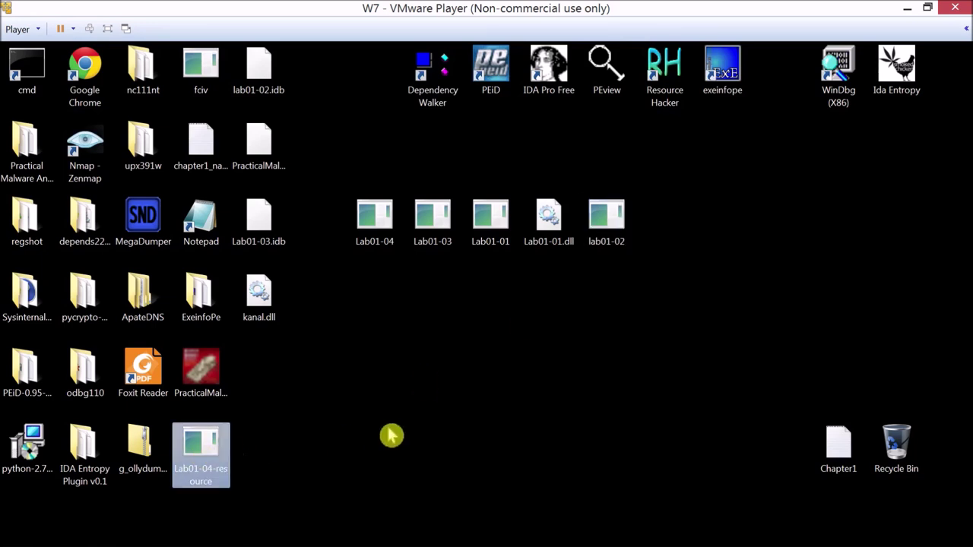
key("Delete")
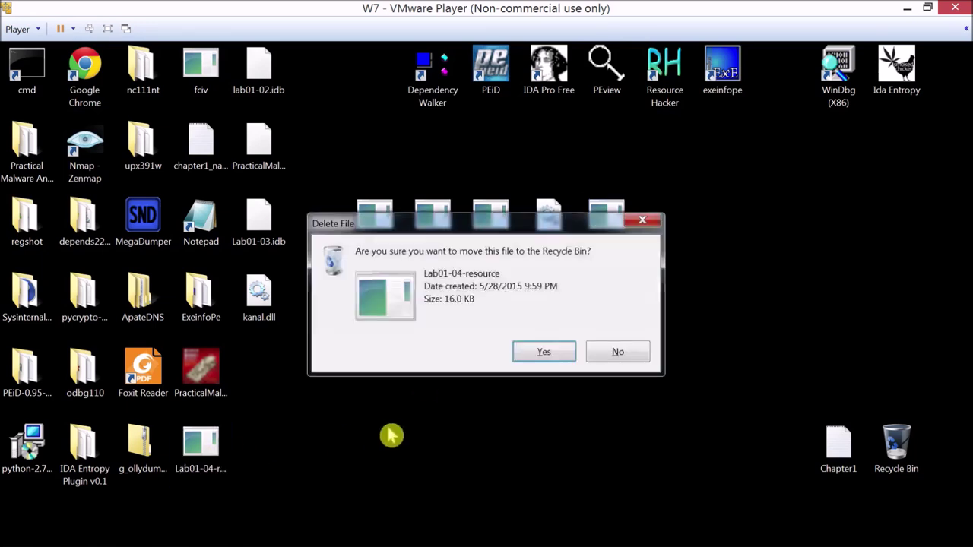
left_click(539, 357)
- Start Resource Hacker and load Lab01-04 from the Desktop
double_click(655, 59)
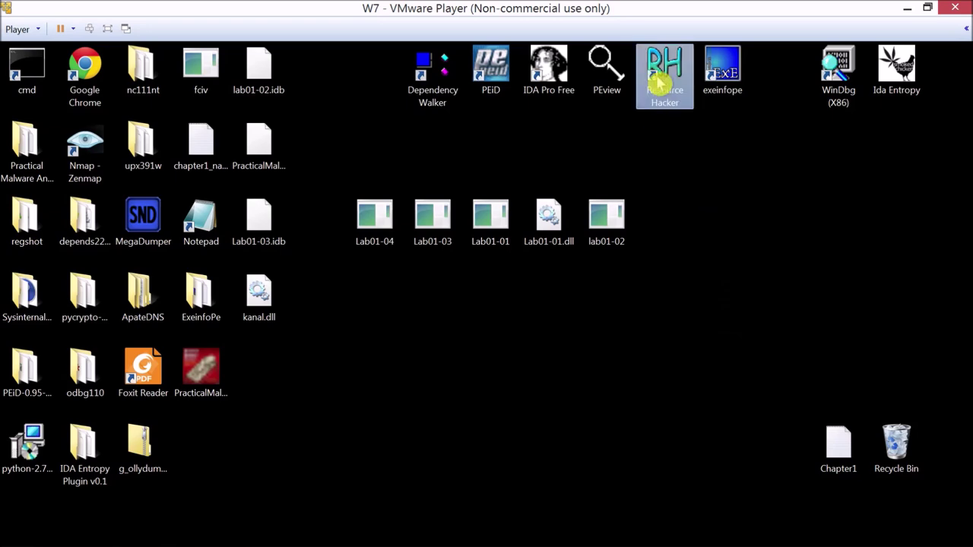
left_click(131, 107)
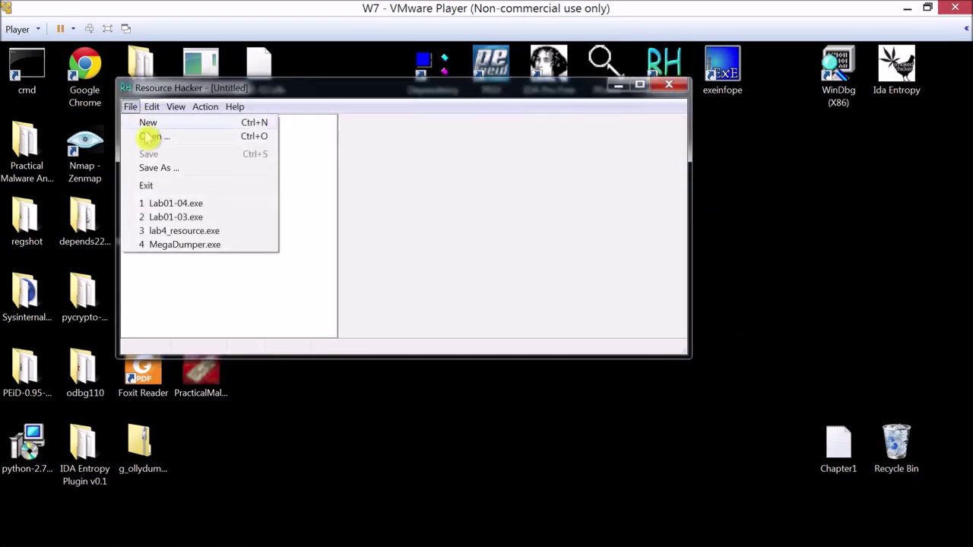
left_click(151, 137)
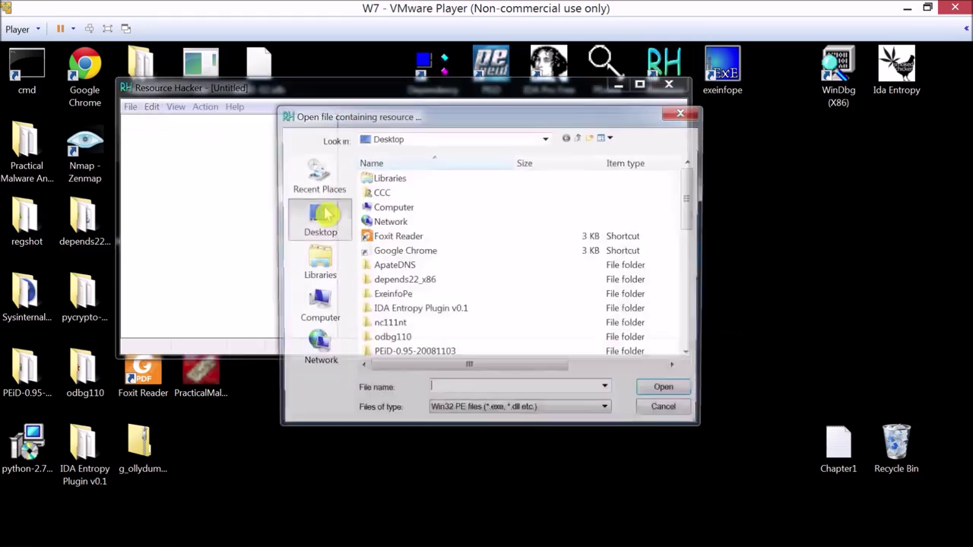
scroll(471, 323, "down", 2)
scroll(465, 325, "down", 5)
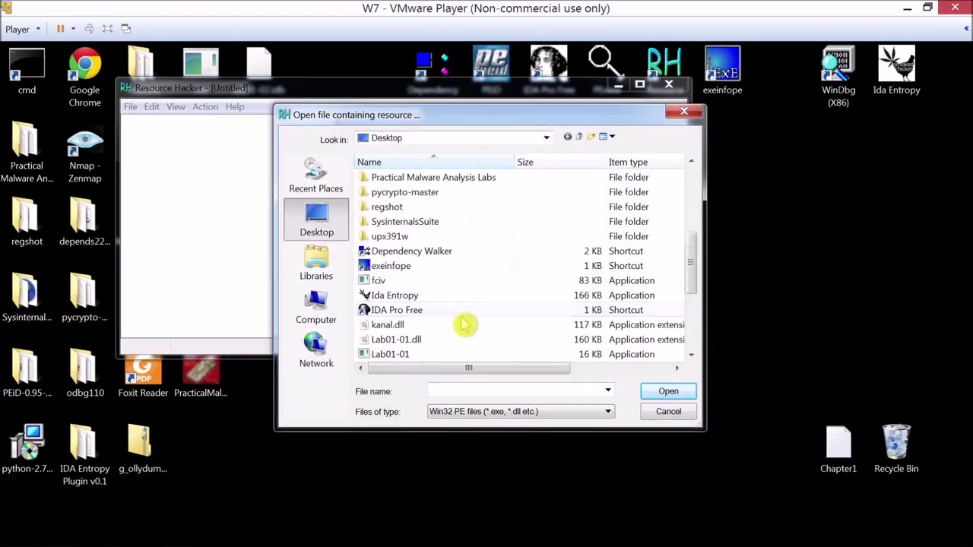
left_click(442, 270)
left_click(442, 271)
key("Escape")
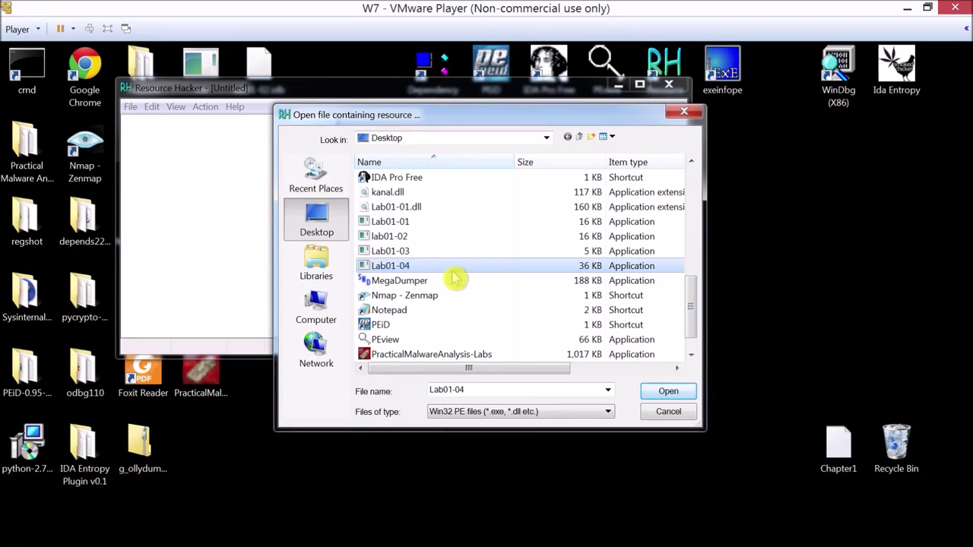
double_click(452, 273)
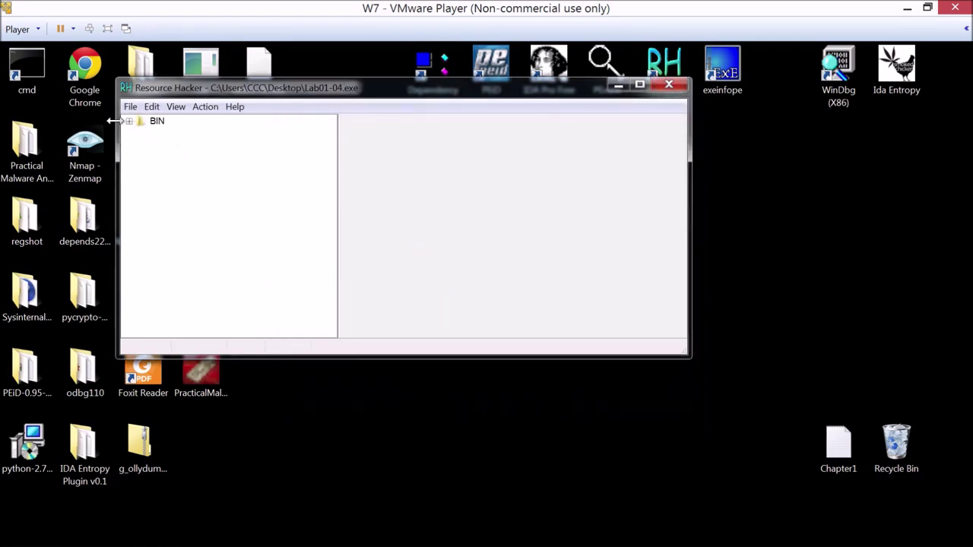
- Save the BIN > 101 > 1033 resource as a binary file named resource.exe on the Desktop, and close Resource Hacker
double_click(139, 125)
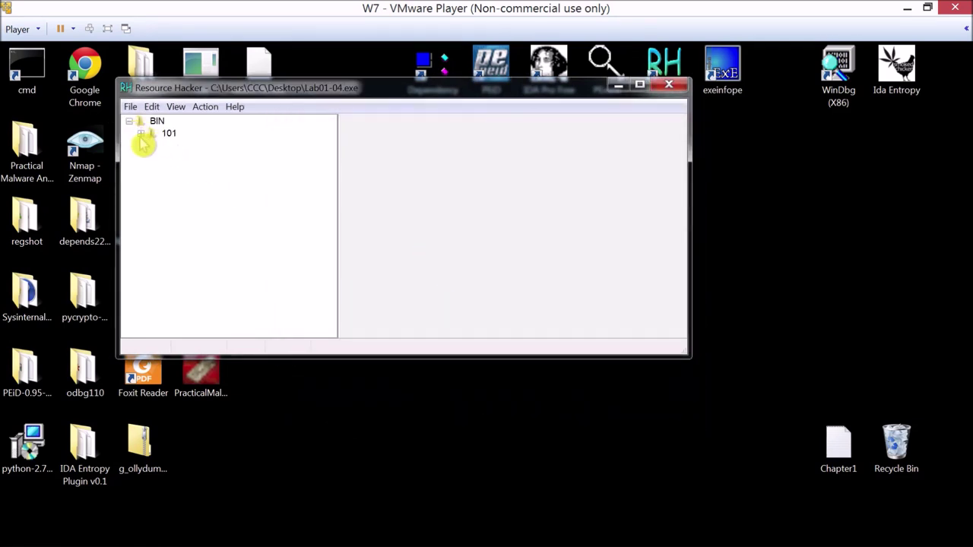
double_click(146, 135)
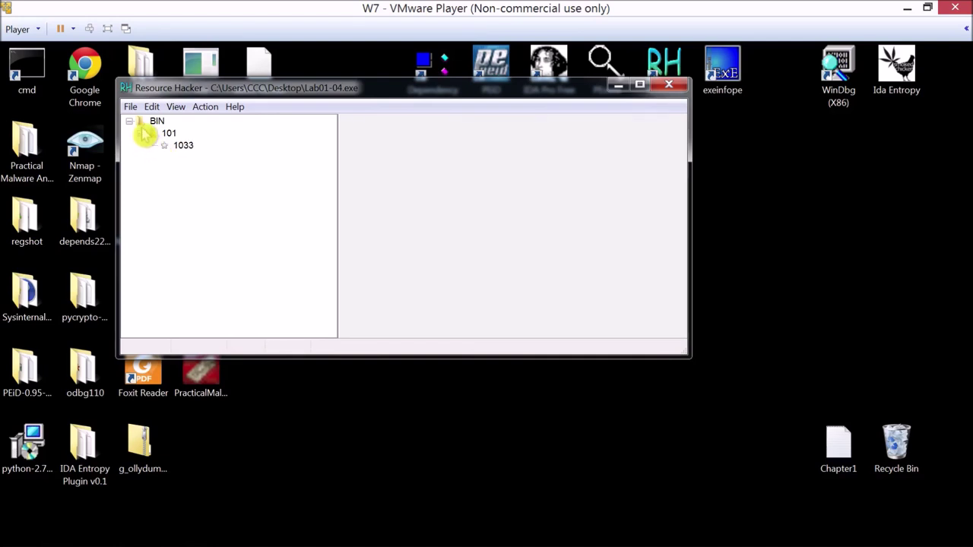
left_click(192, 149)
left_click(152, 108)
mouse_move(184, 113)
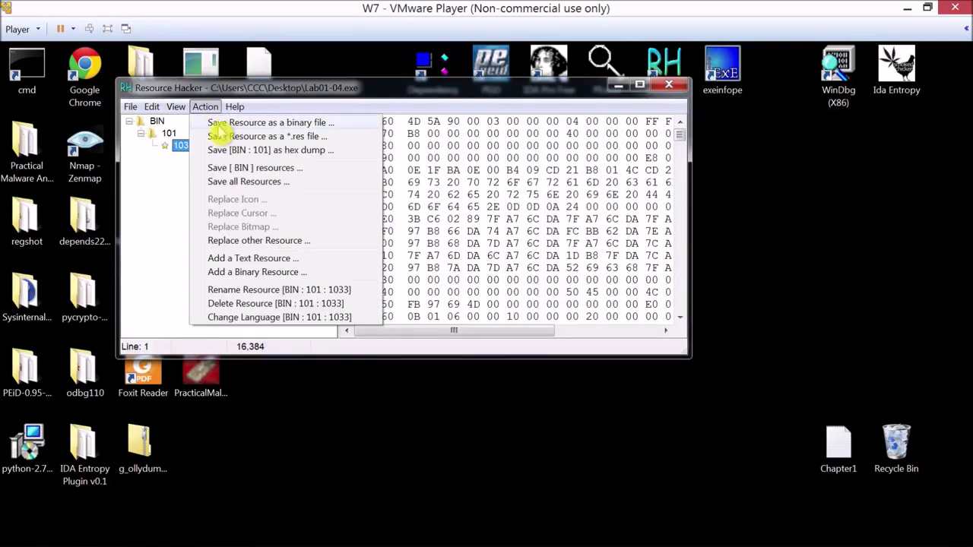
left_click(218, 137)
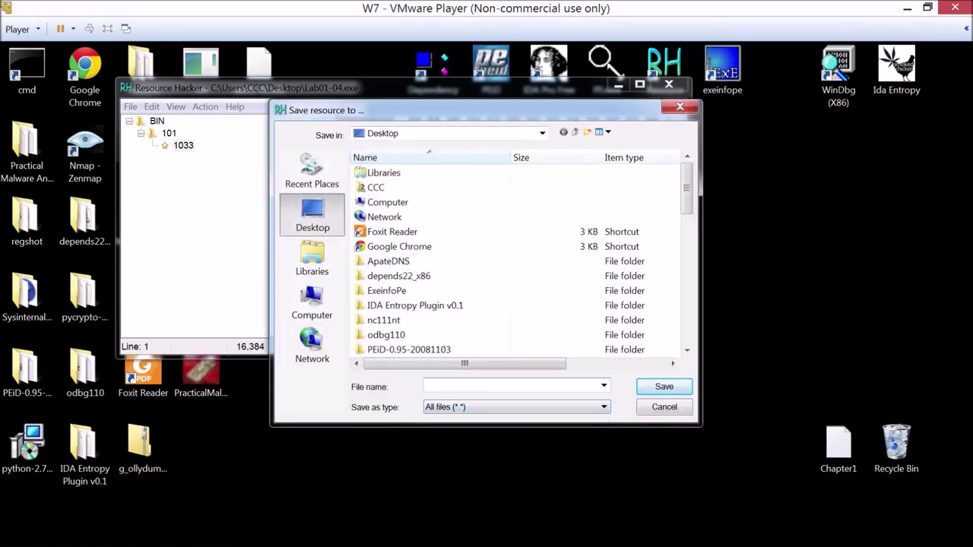
type("resource.exe")
key("Return")
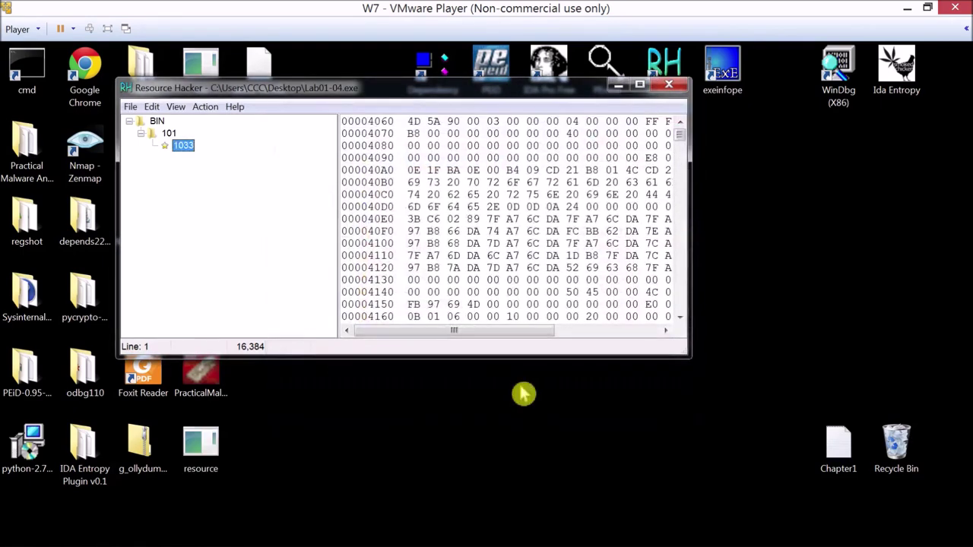
left_click(668, 84)
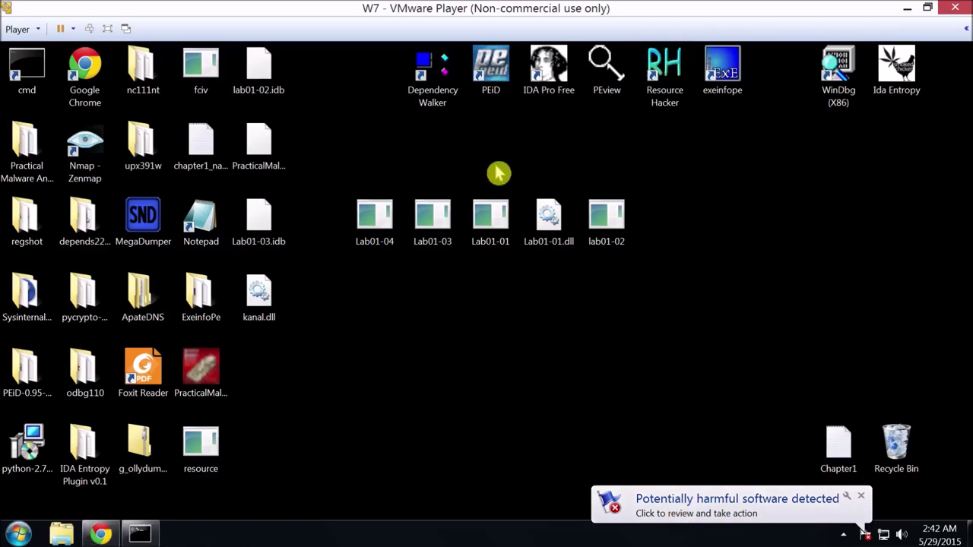
- Run PEiD despite the security warning and load resource.exe from the Desktop
double_click(492, 87)
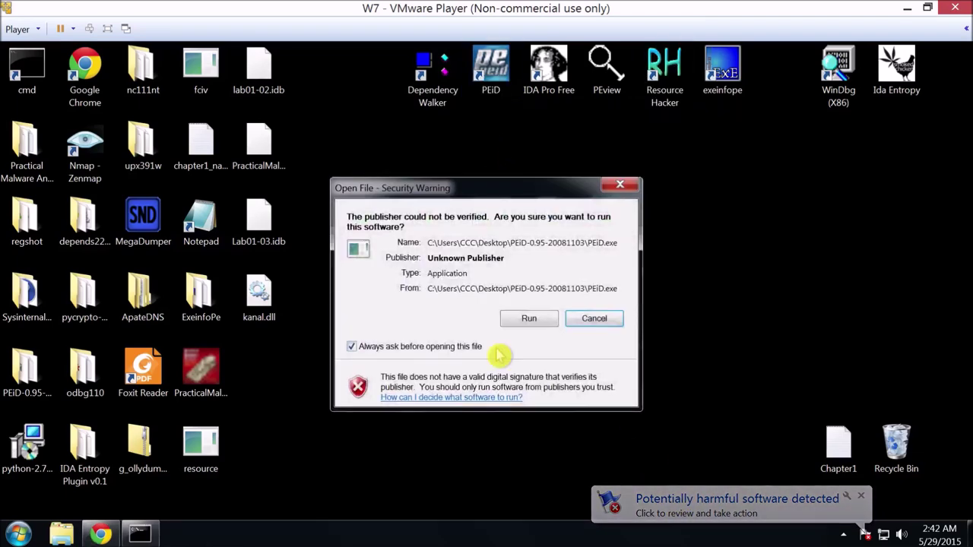
left_click(528, 320)
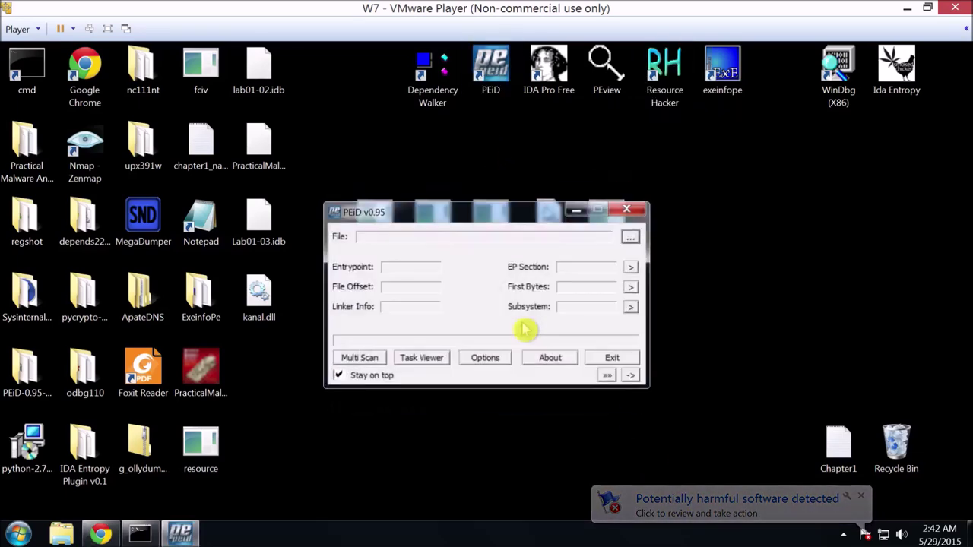
left_click(631, 238)
scroll(560, 296, "down", 5)
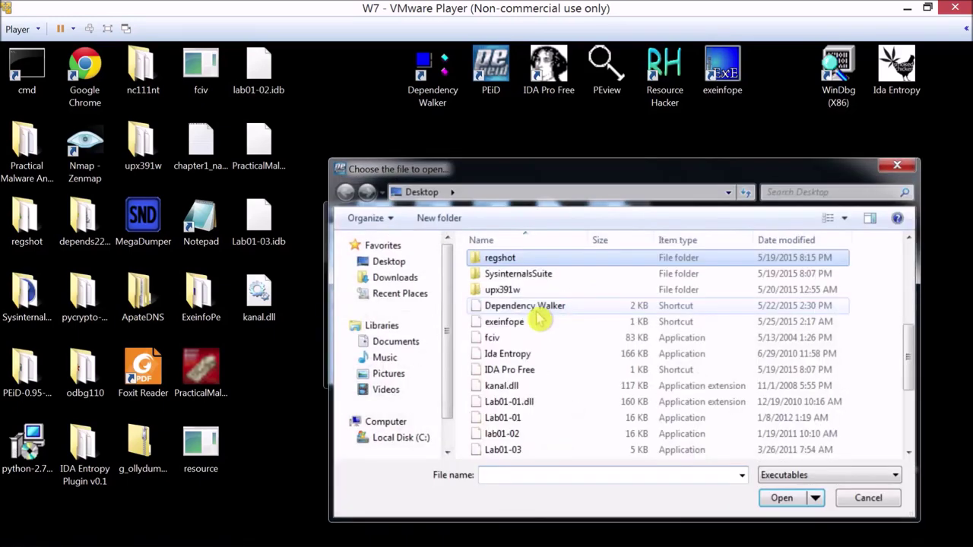
key("r")
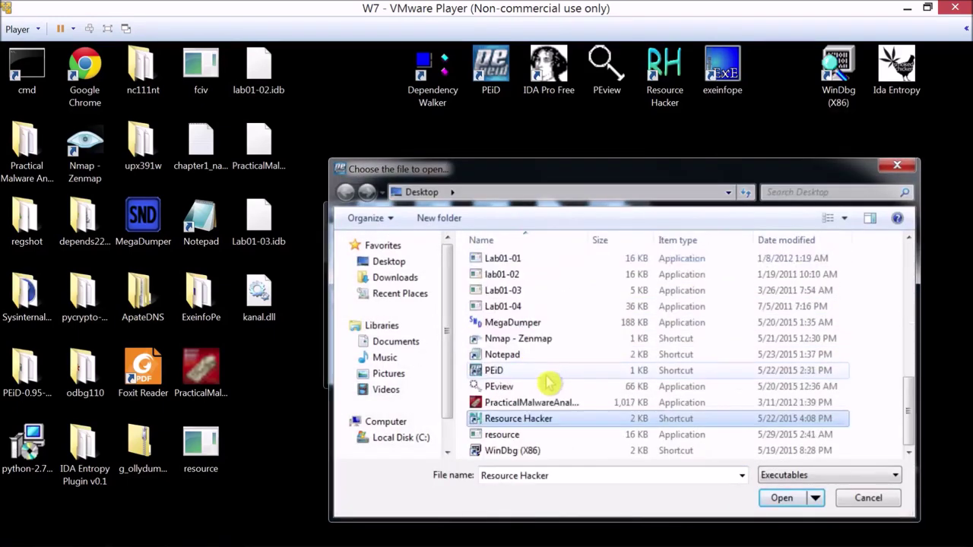
double_click(540, 438)
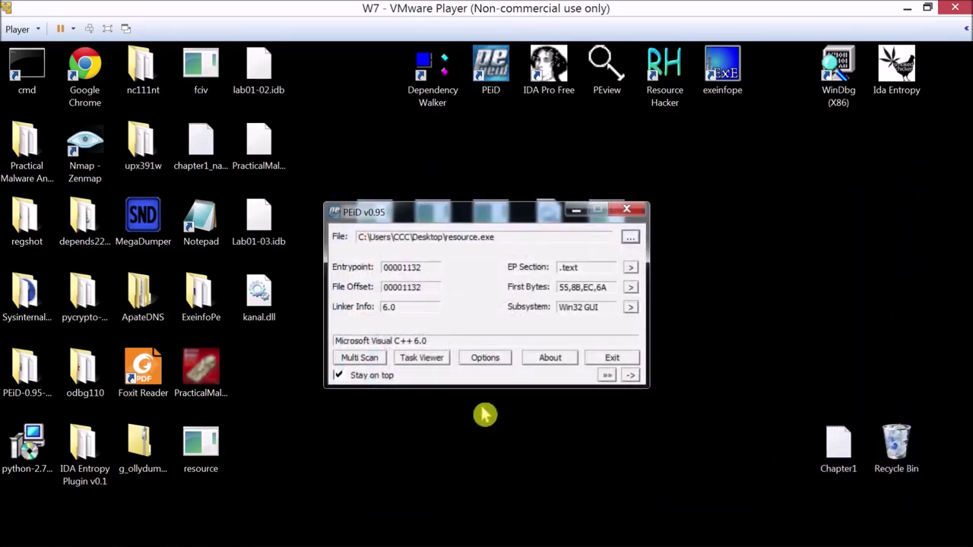
- Run the entropy, EP and fast checks on resource.exe in PEiD's extra information, and close PEiD
left_click(628, 375)
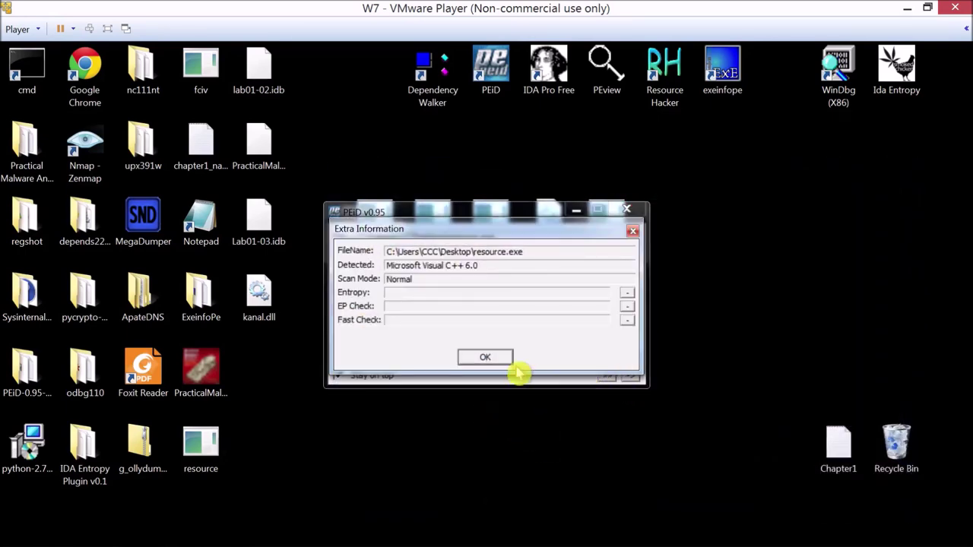
left_click(626, 294)
left_click(626, 306)
left_click(626, 320)
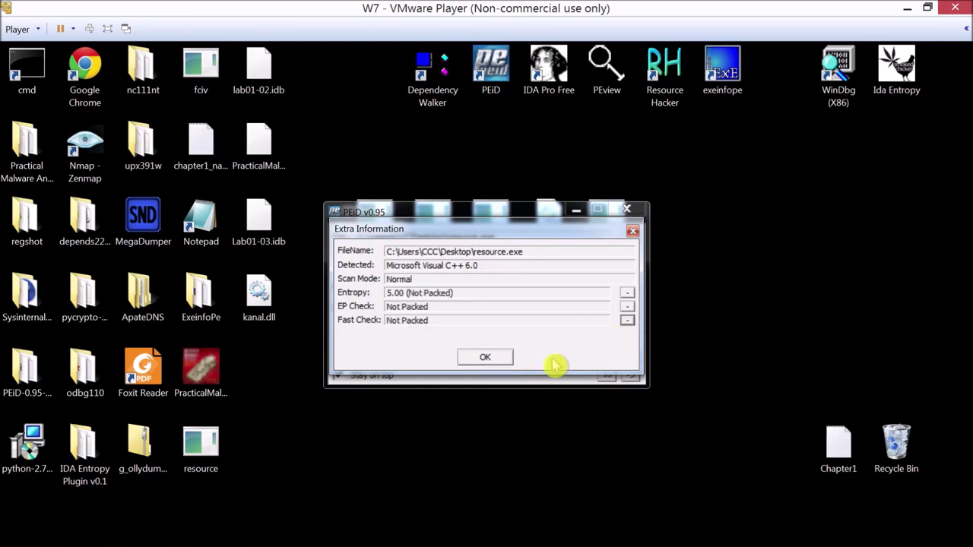
left_click(493, 358)
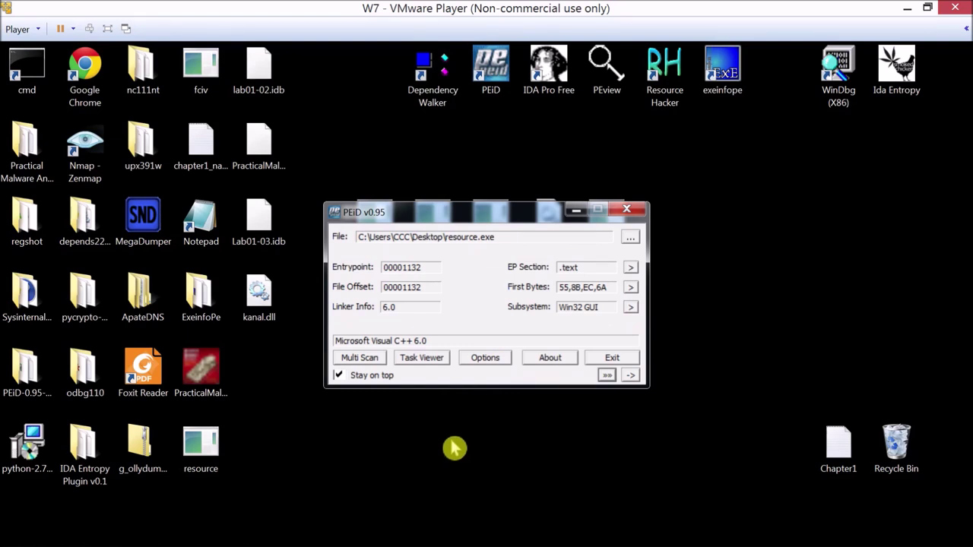
left_click(630, 215)
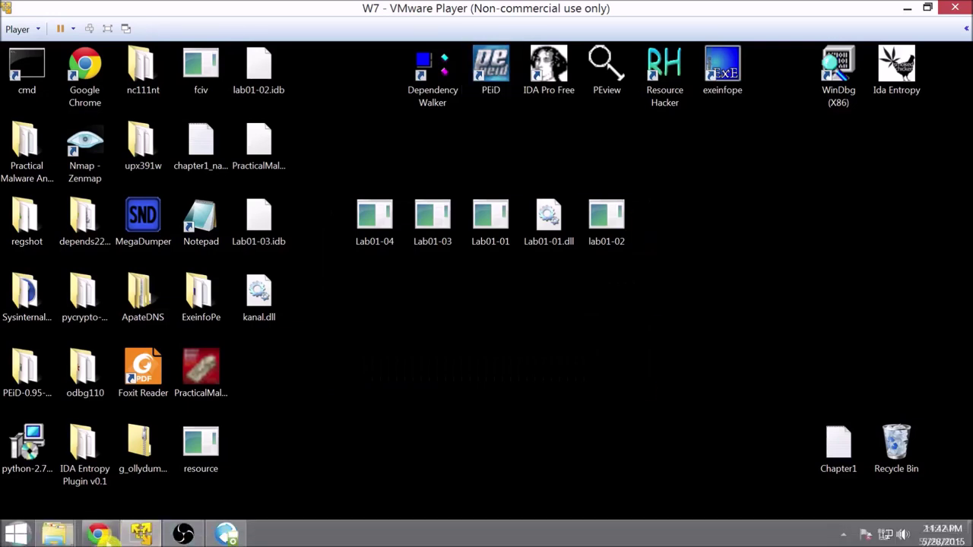
key("super")
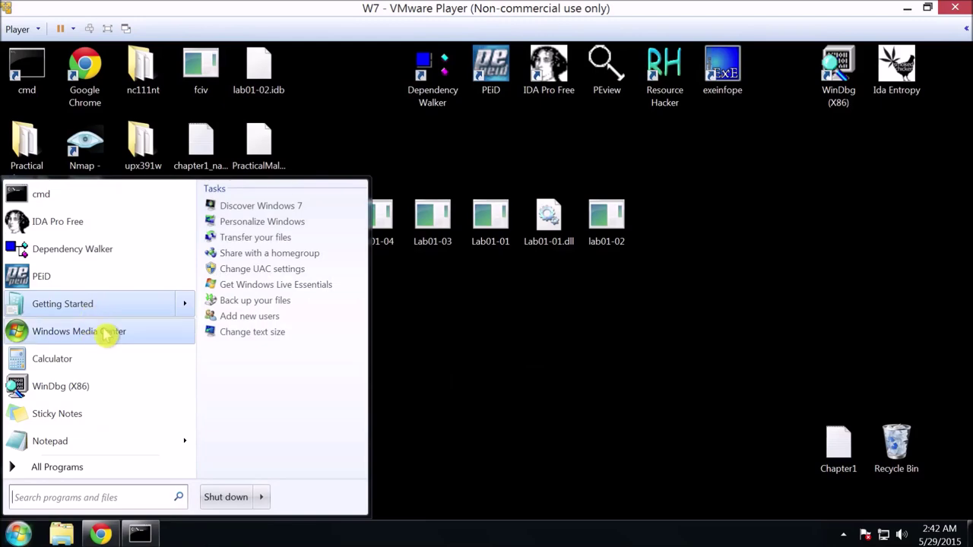
left_click(112, 536)
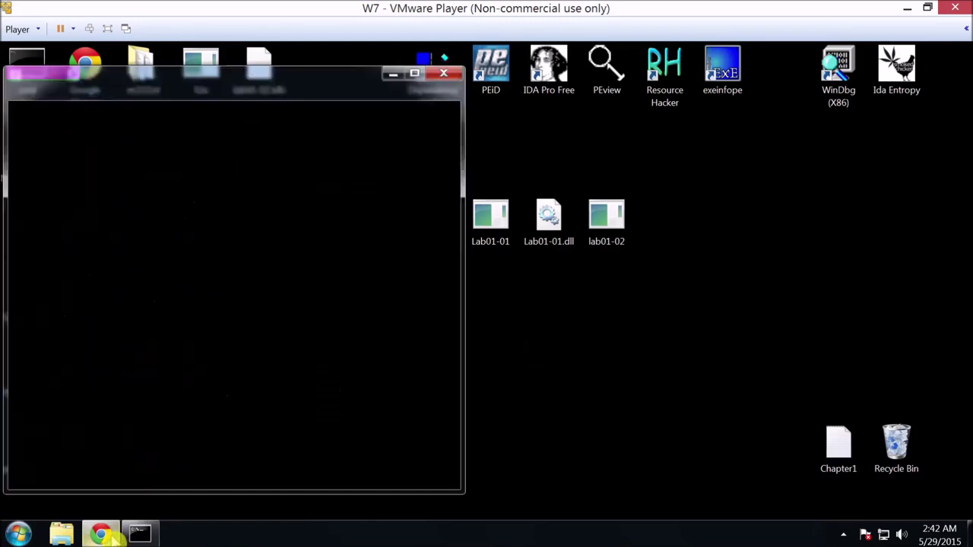
key("ctrl+l")
type("v")
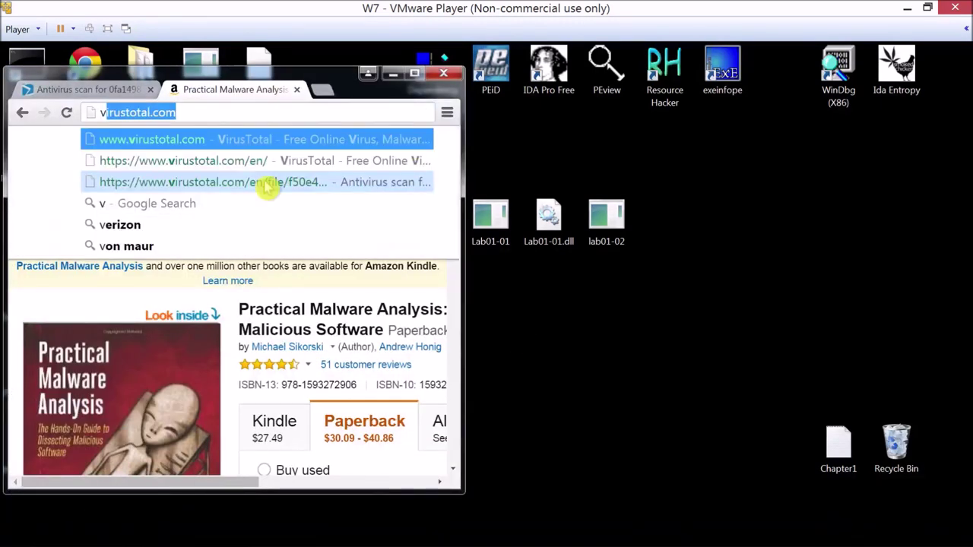
key("Return")
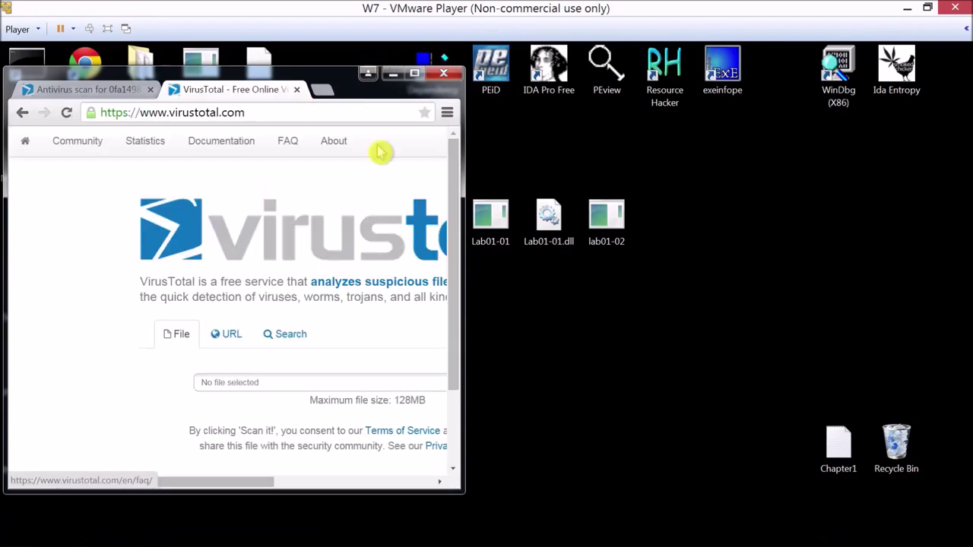
double_click(343, 86)
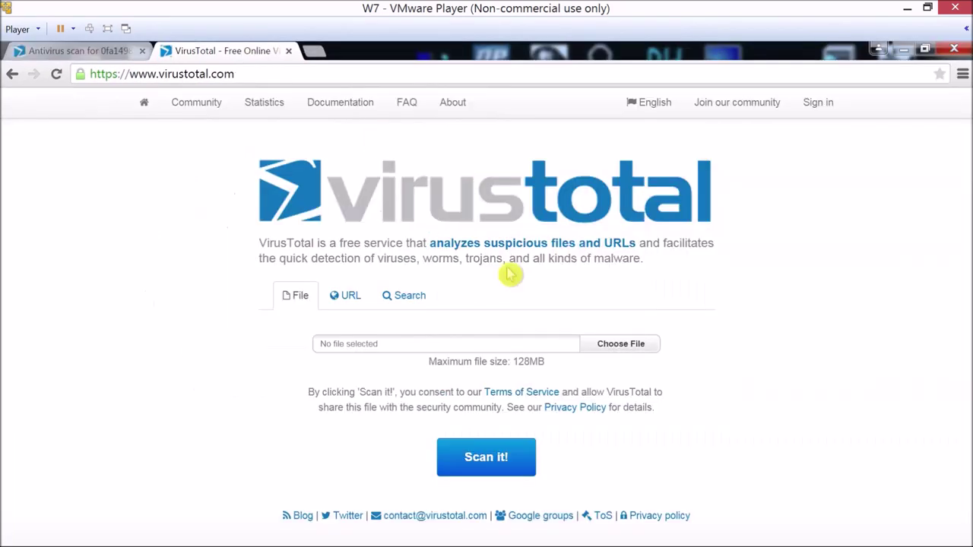
- Submit resource.exe from the Desktop to VirusTotal for scanning and view its last analysis
left_click(605, 344)
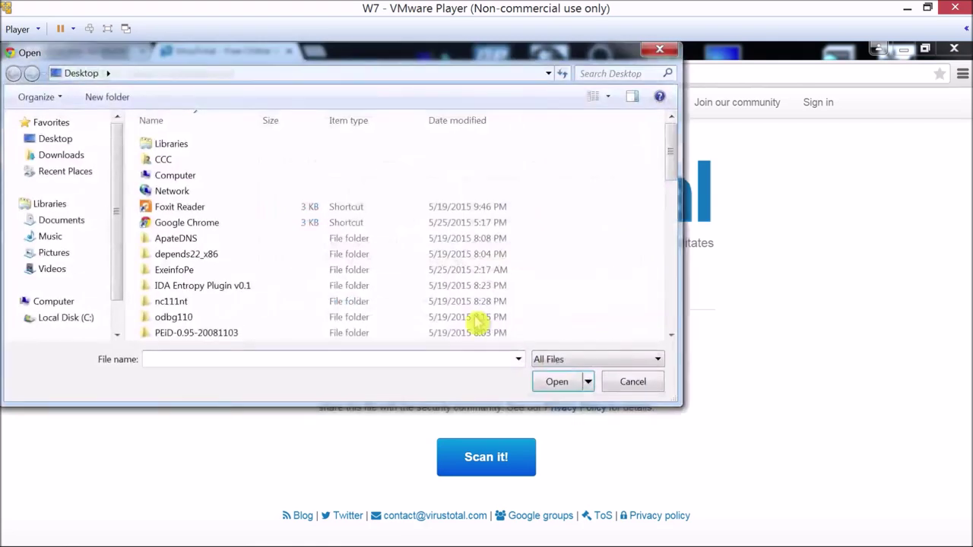
scroll(370, 289, "down", 4)
scroll(363, 289, "down", 5)
left_click(361, 302)
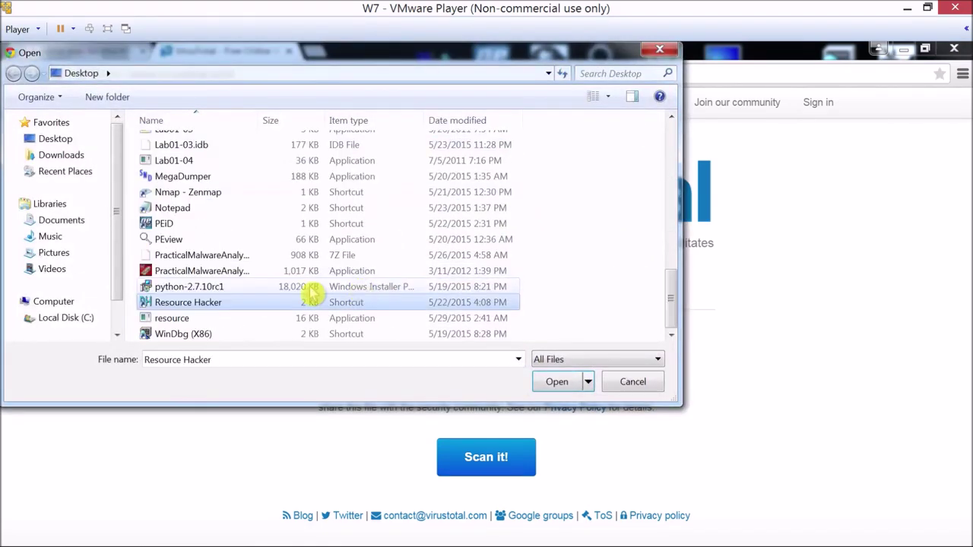
double_click(267, 318)
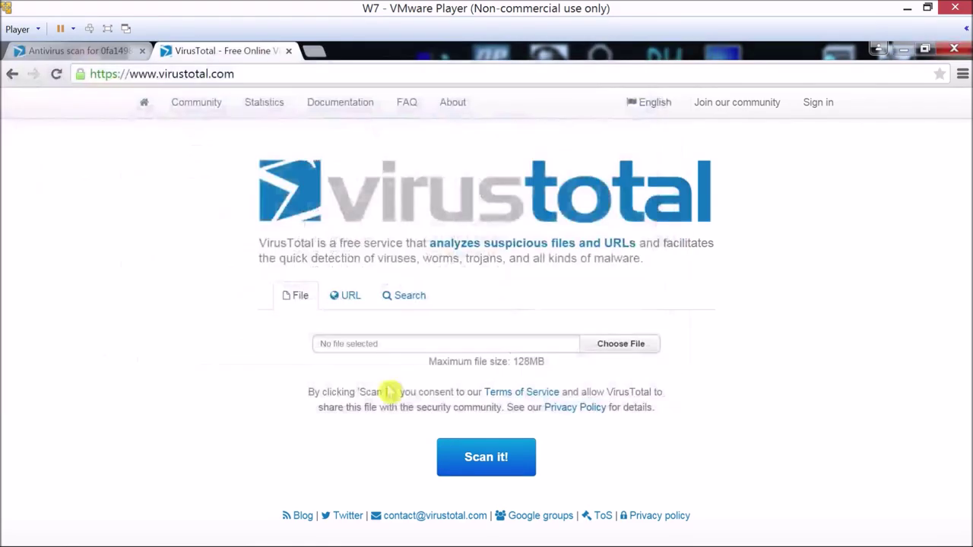
left_click(481, 467)
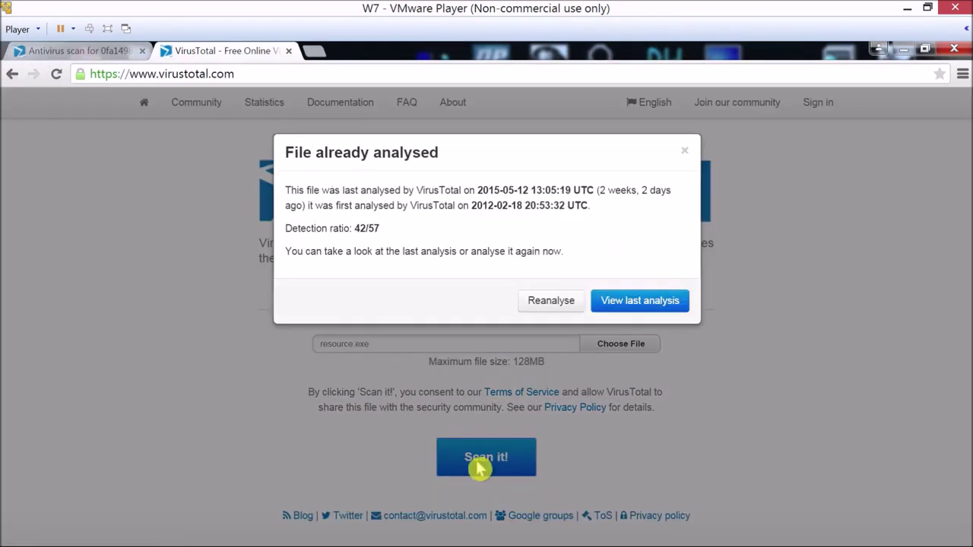
left_click(645, 302)
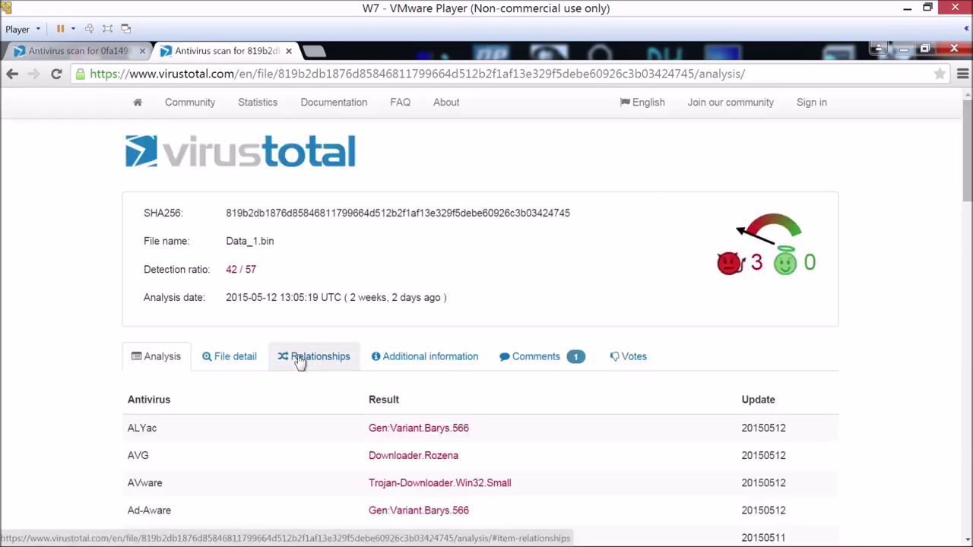
- Review the antivirus results and the identified packer in VirusTotal's file details, close the resource.exe report and minimize the browser
scroll(93, 384, "down", 4)
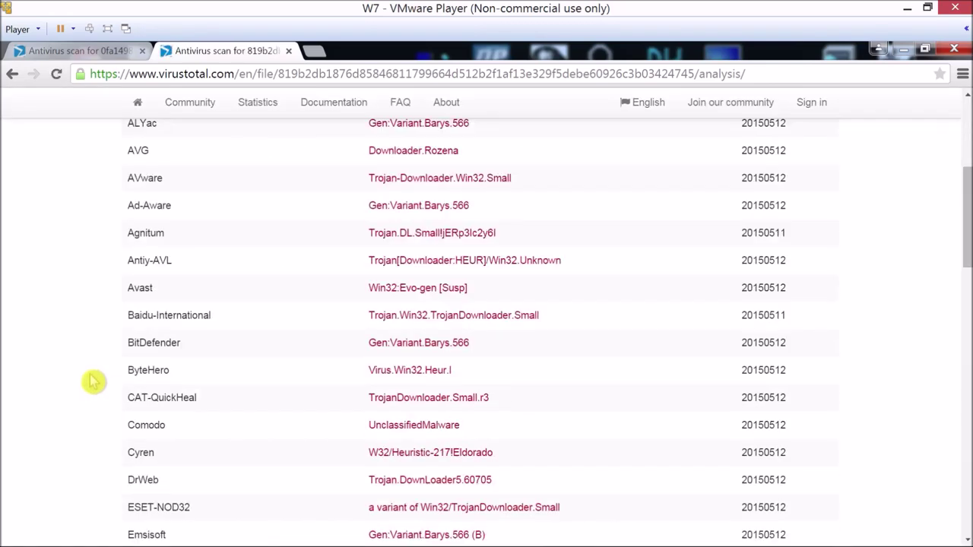
scroll(392, 316, "up", 4)
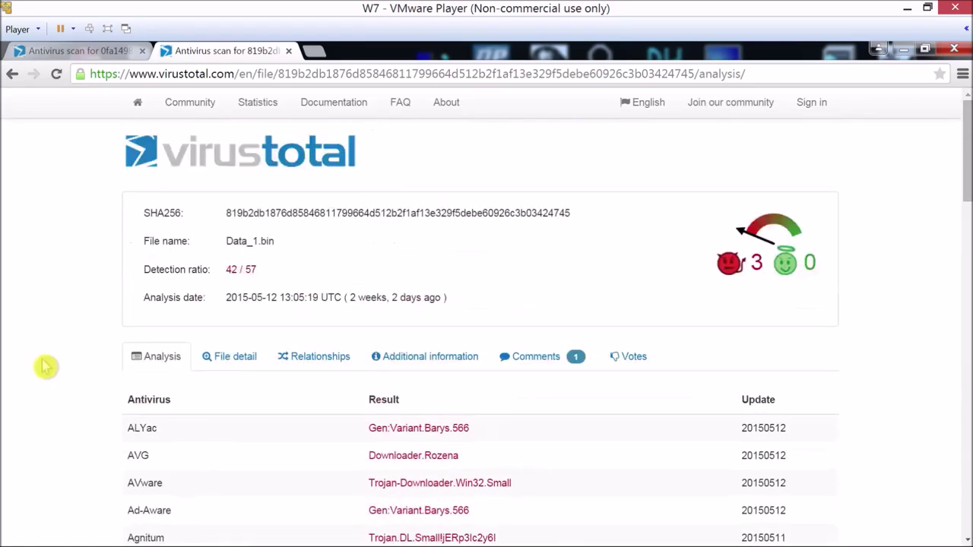
left_click(238, 357)
scroll(113, 373, "down", 1)
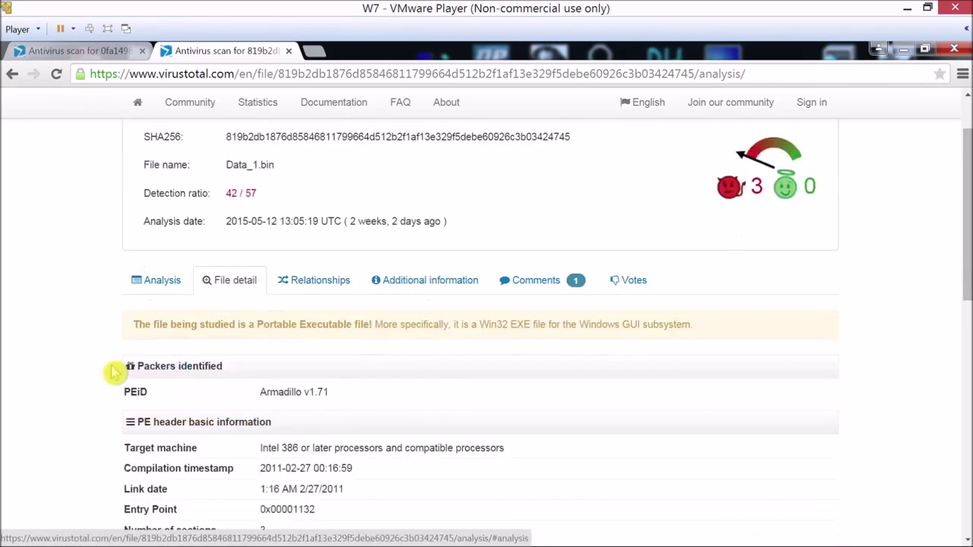
scroll(112, 372, "down", 1)
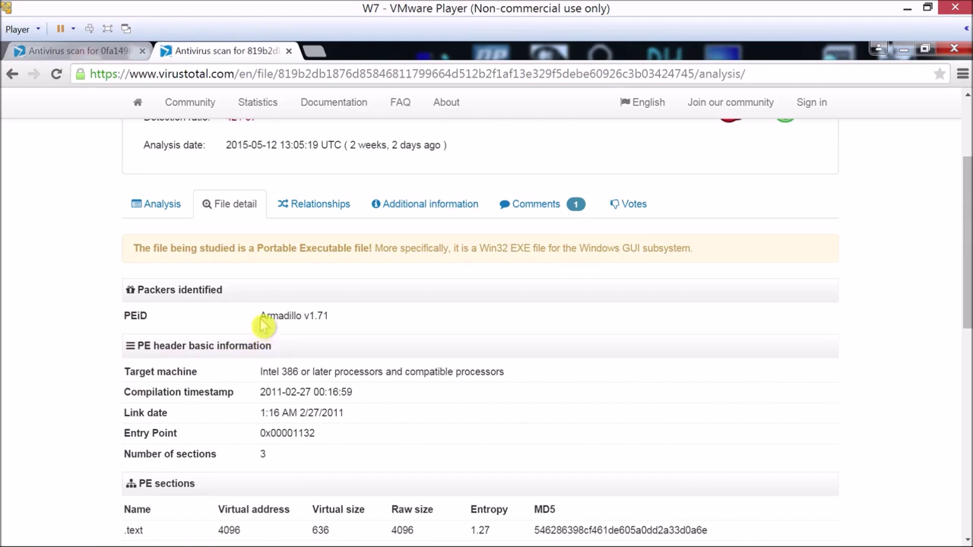
left_click_drag(258, 316, 366, 321)
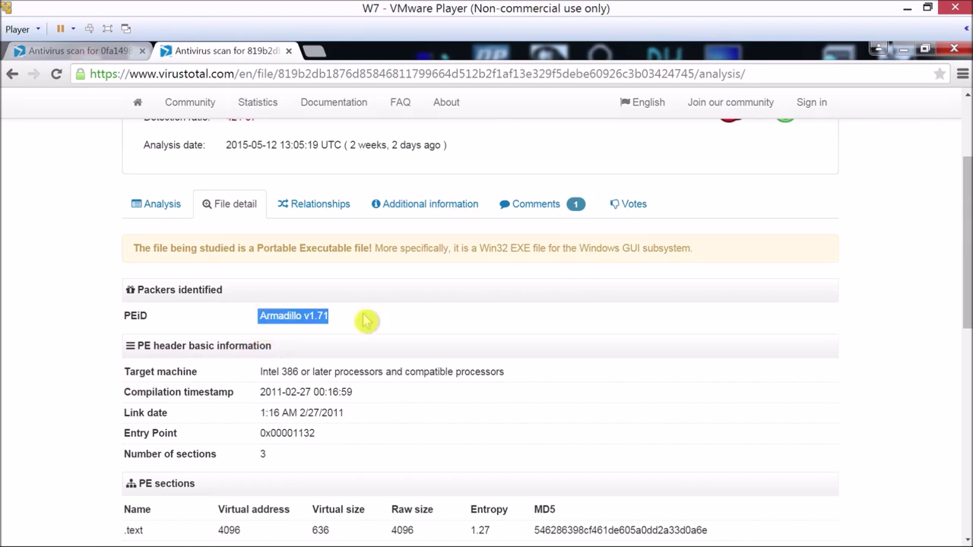
left_click(367, 321)
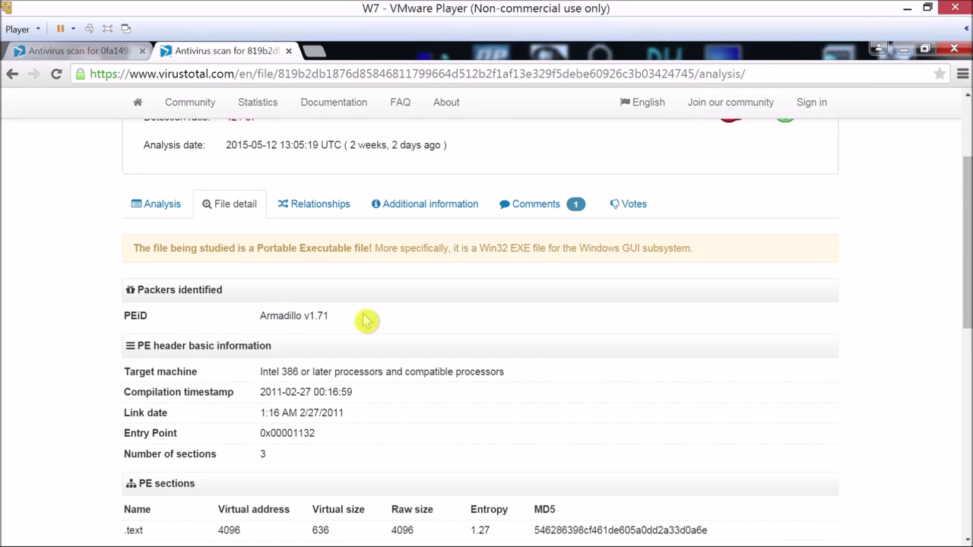
scroll(366, 321, "down", 10)
left_click(288, 51)
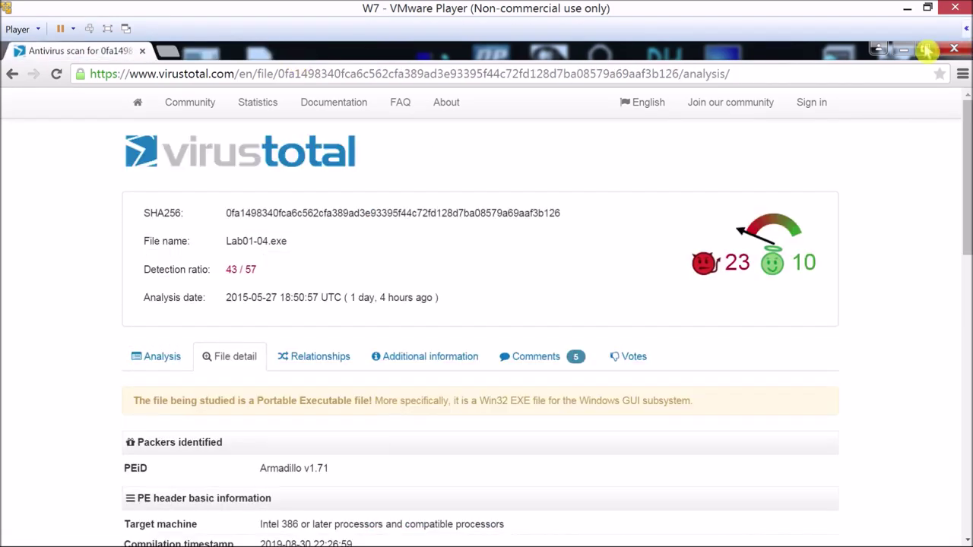
left_click(903, 49)
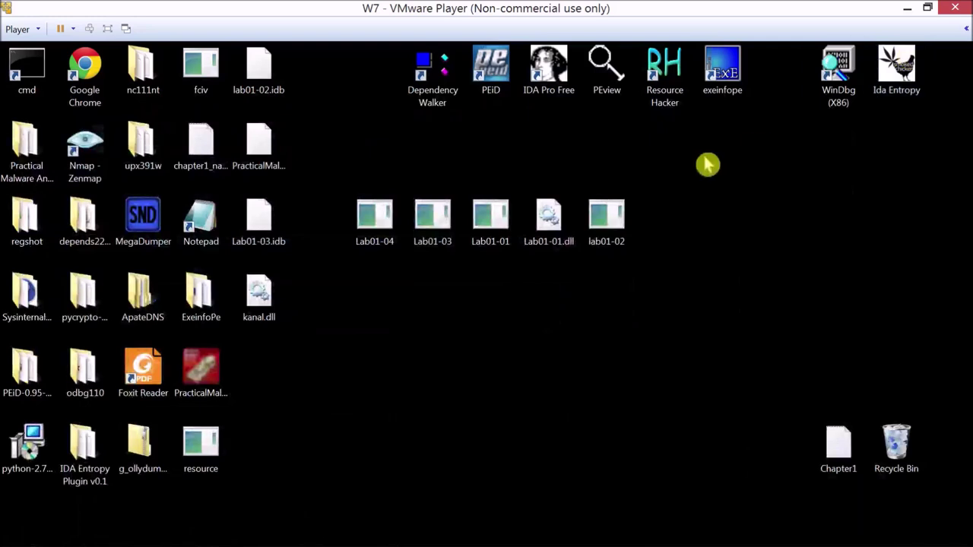
- Run PEview despite the security warning and load resource.exe from the Desktop
double_click(615, 93)
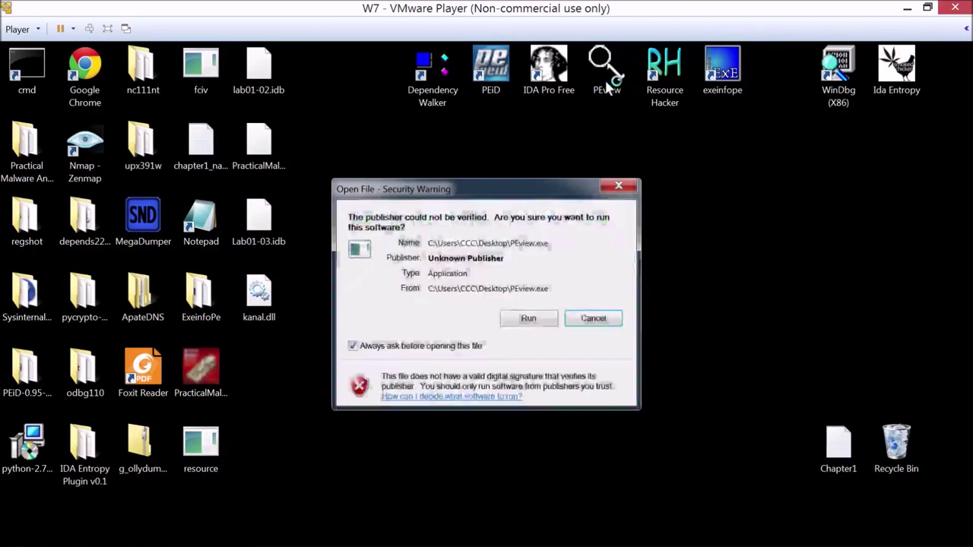
left_click(522, 324)
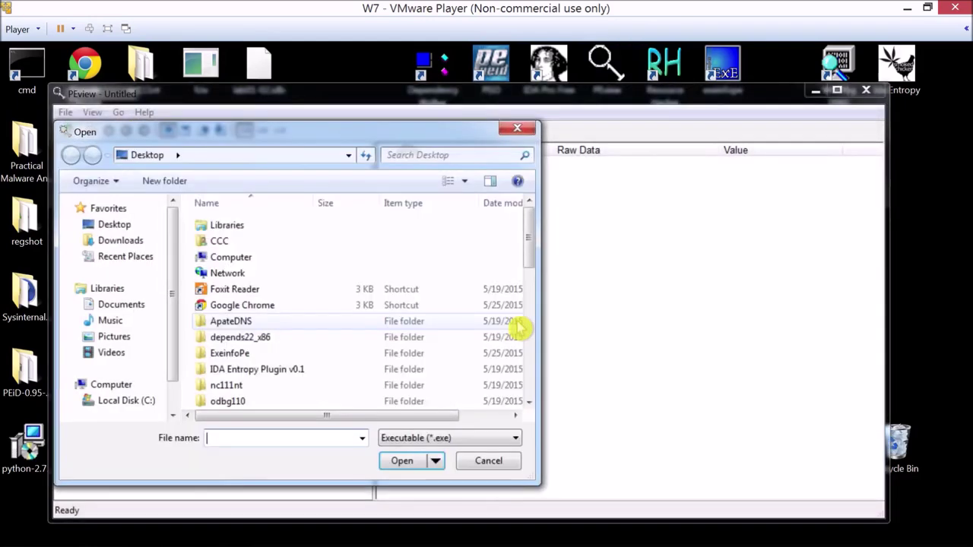
scroll(406, 349, "down", 5)
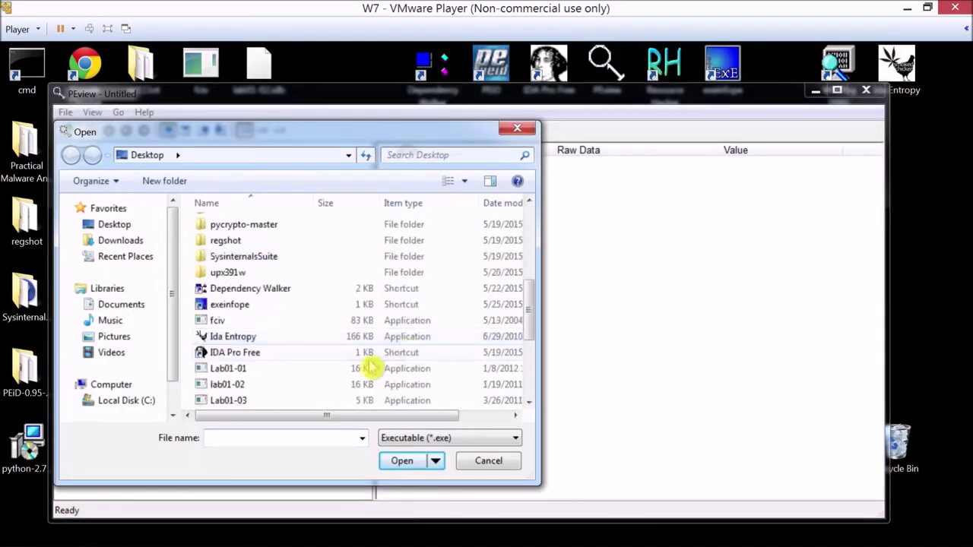
scroll(327, 374, "down", 3)
scroll(321, 374, "down", 1)
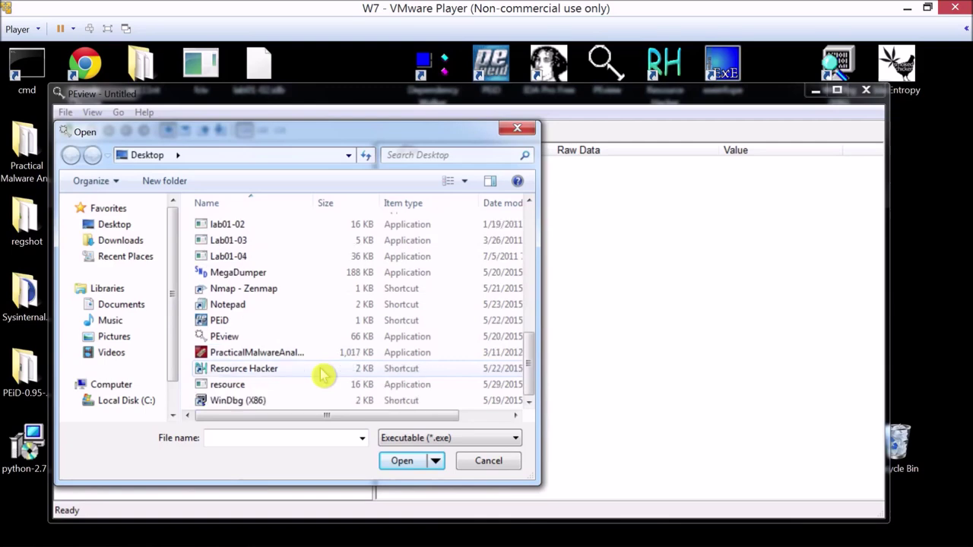
left_click(293, 385)
double_click(291, 384)
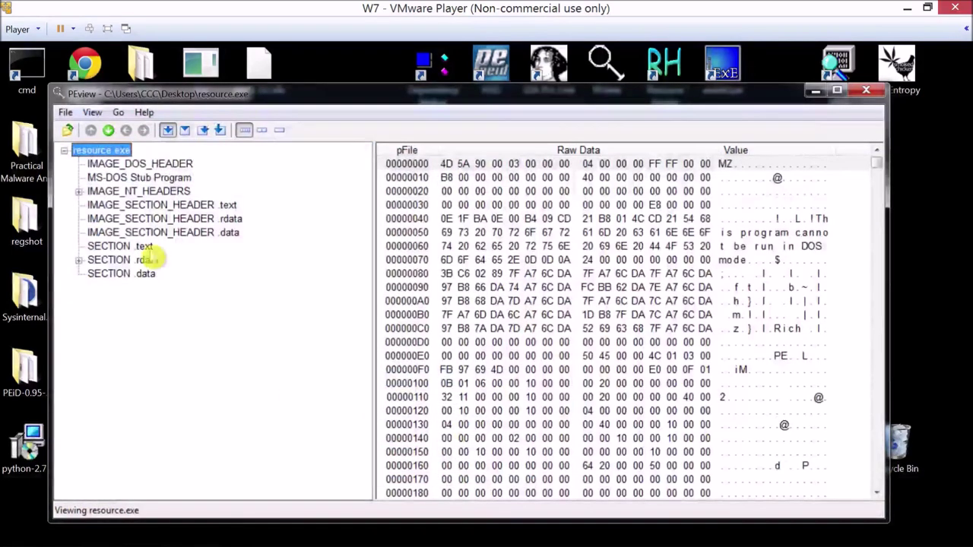
- Check the Time Date Stamp in the IMAGE_FILE_HEADER of resource.exe's NT headers
left_click(110, 192)
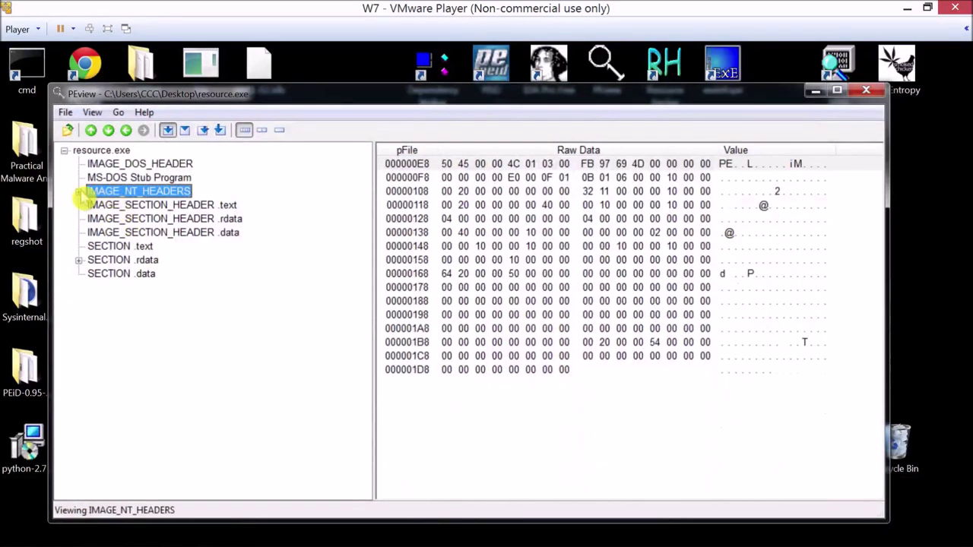
left_click(79, 192)
left_click(135, 220)
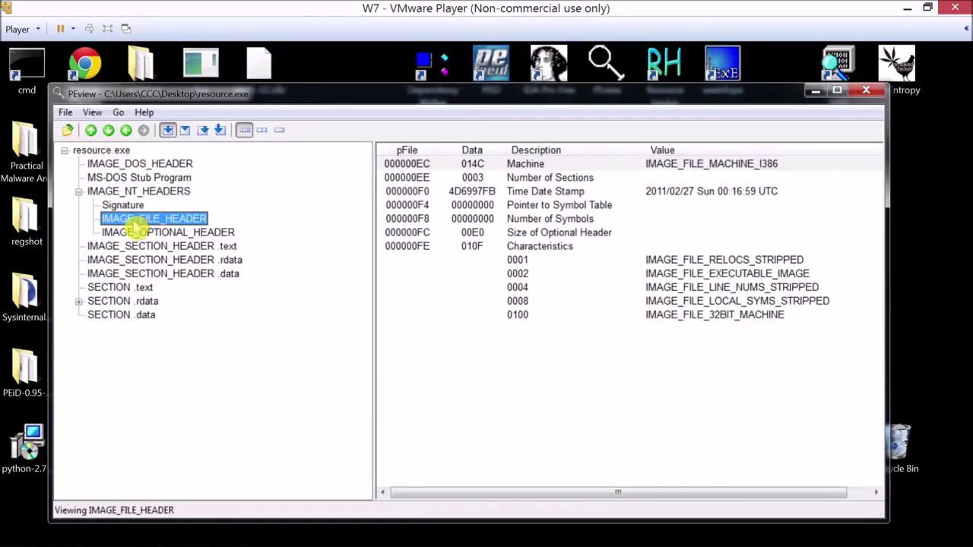
left_click(673, 197)
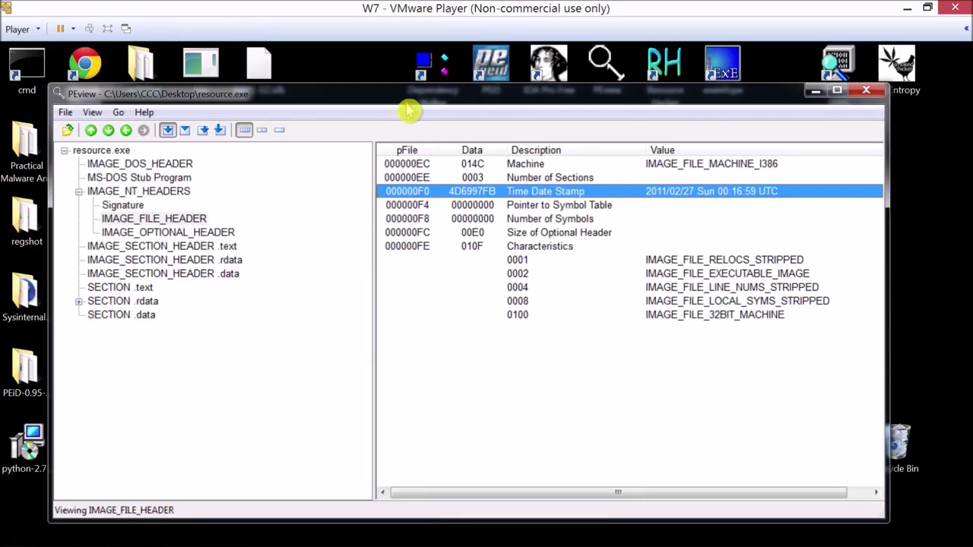
left_click_drag(392, 81, 392, 127)
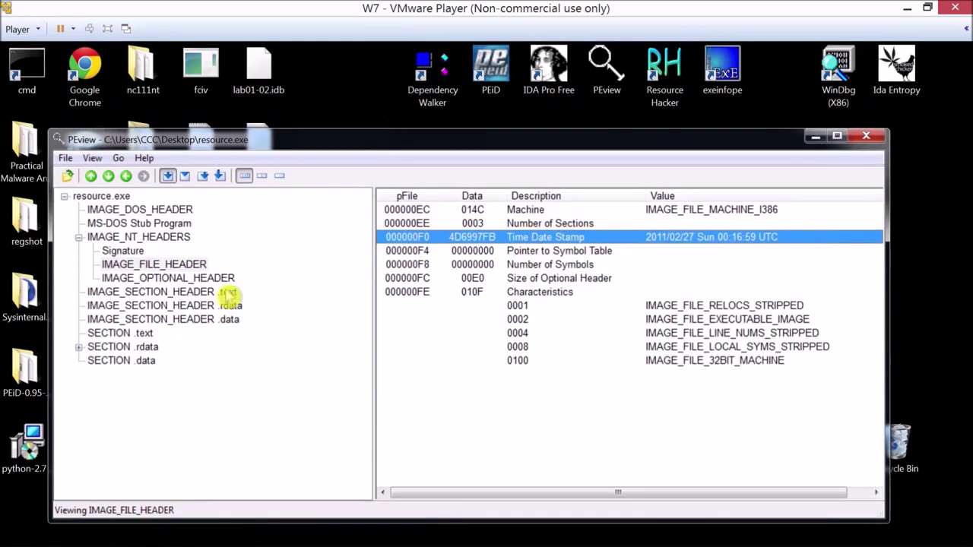
- Examine the functions resource.exe imports from KERNEL32.dll in the IMPORT Address Table of its .rdata section
left_click(78, 347)
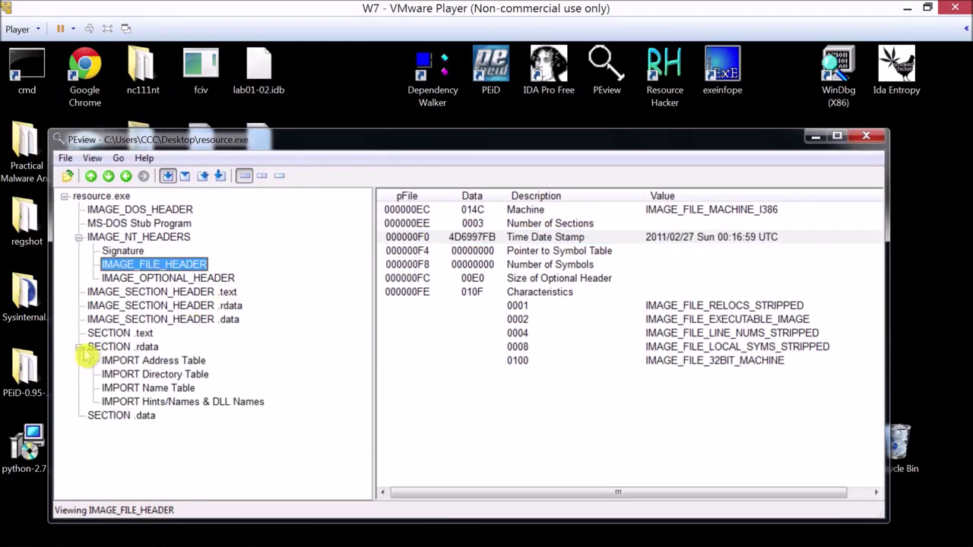
left_click(146, 362)
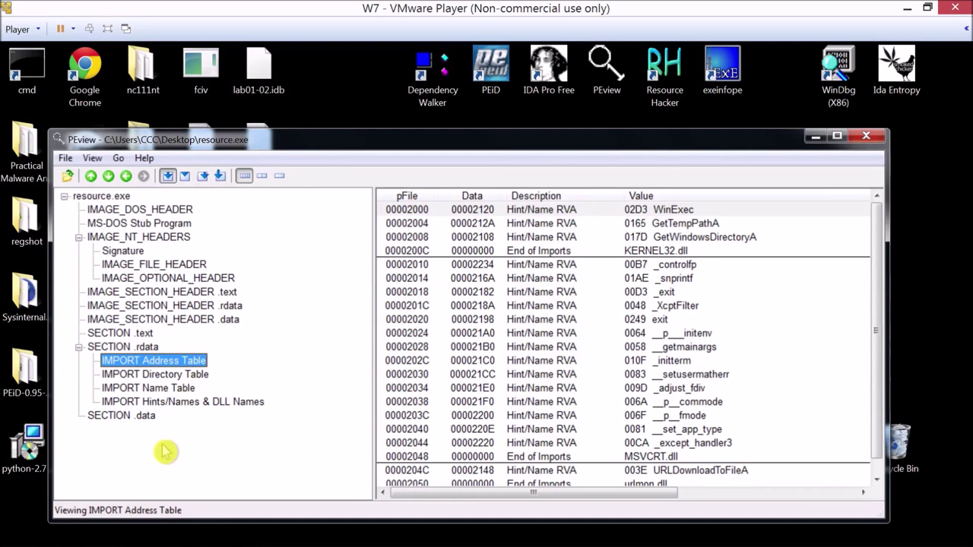
left_click(661, 306)
scroll(673, 318, "down", 1)
scroll(672, 317, "up", 1)
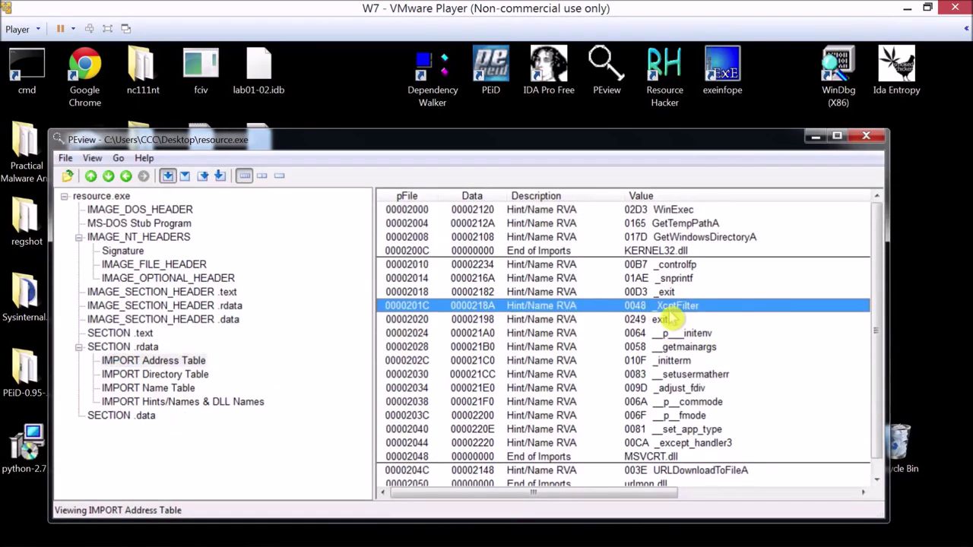
left_click(664, 214)
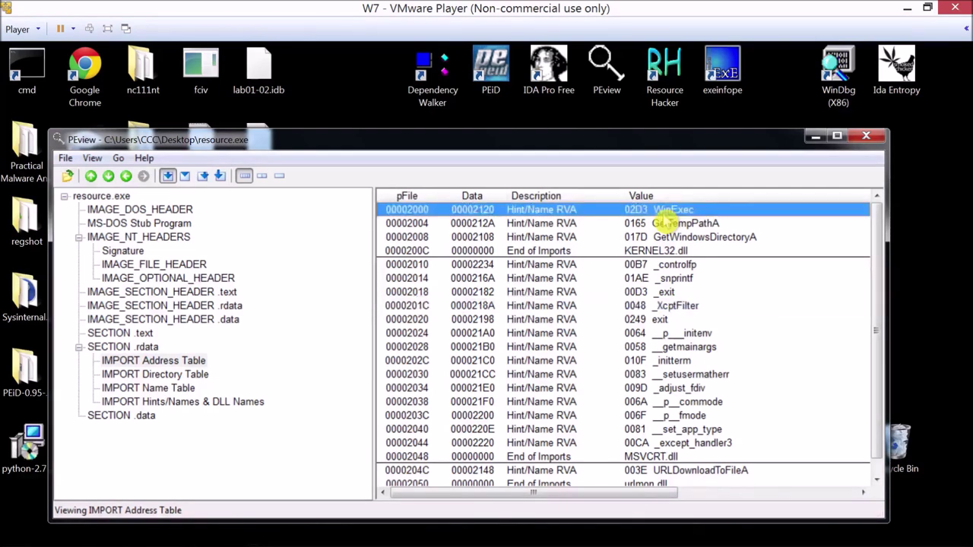
left_click(744, 227)
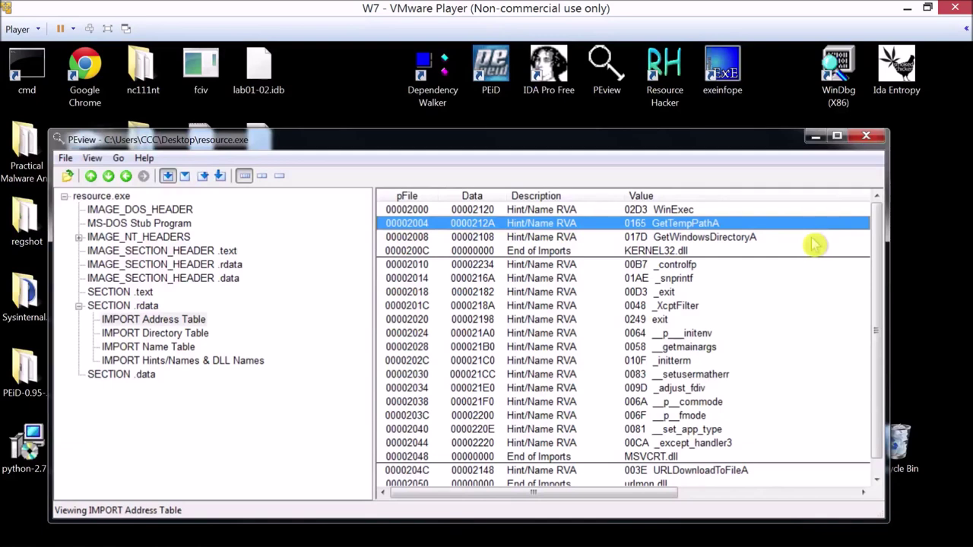
left_click(811, 240)
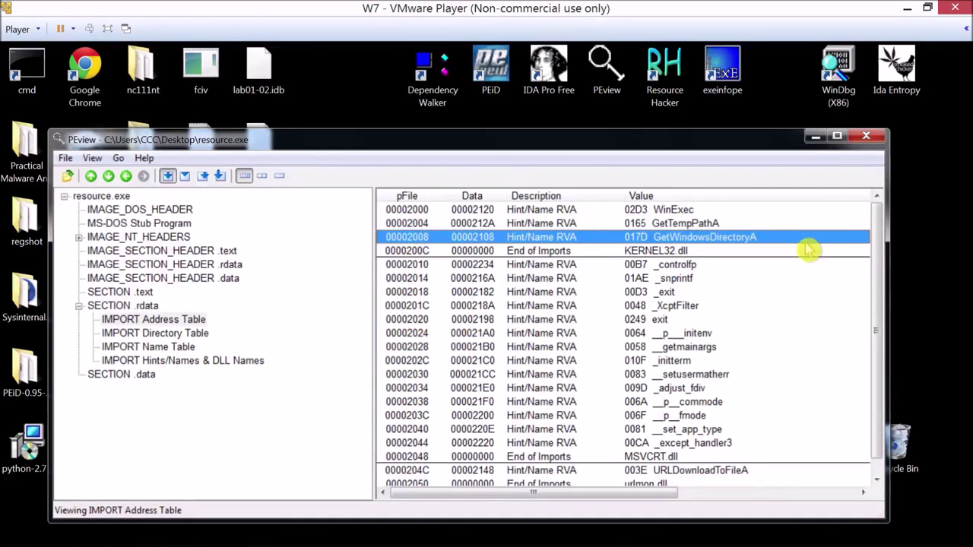
- Check the remaining entries of the IMPORT Address Table, including the urlmon.dll import, and close PEview
left_click(720, 323)
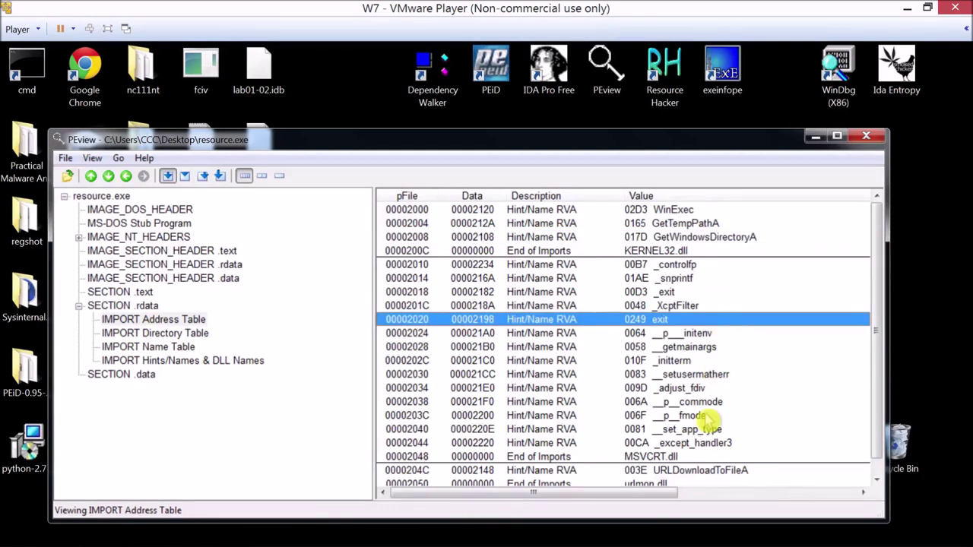
scroll(722, 365, "down", 1)
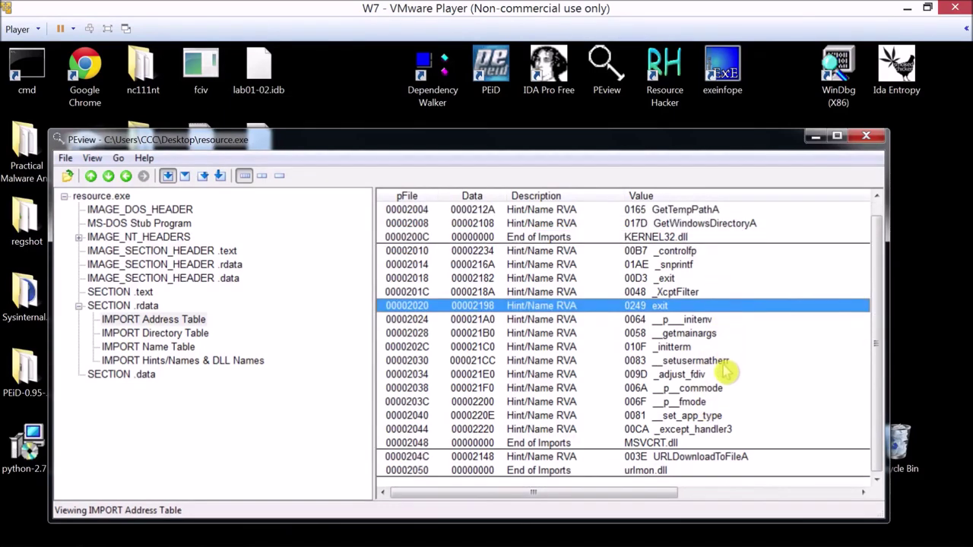
left_click(736, 457)
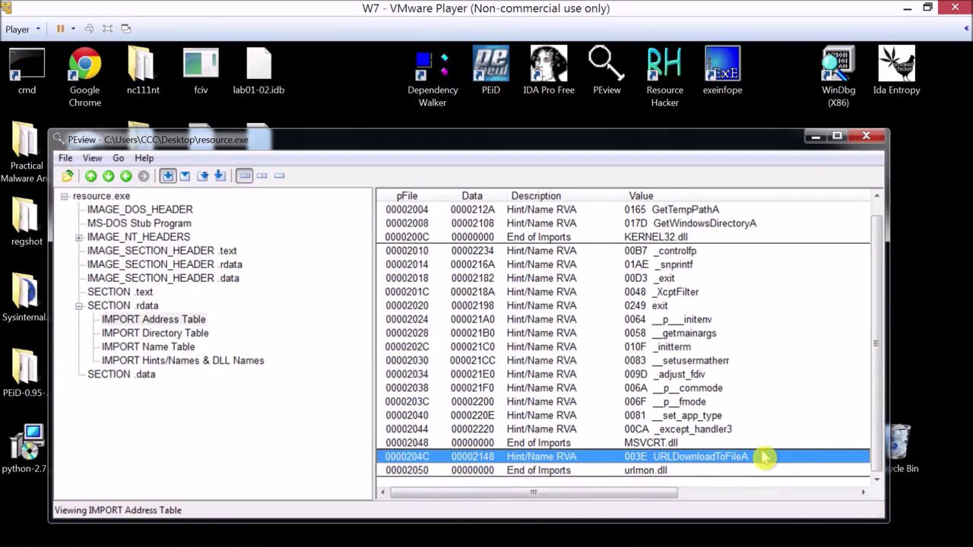
left_click(866, 136)
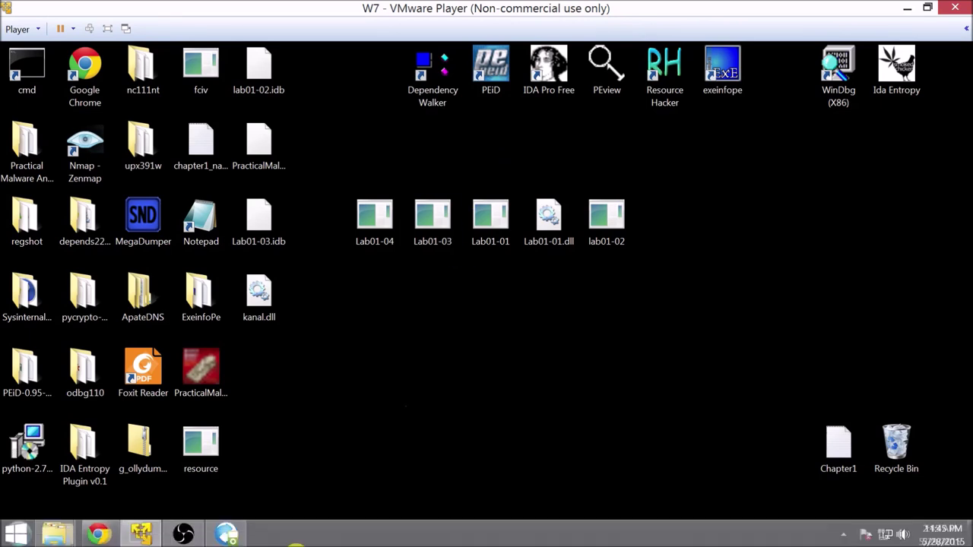
- Switch to the open command prompt and run "strings ..\resource.exe" from the SysinternalsSuite folder
key("super")
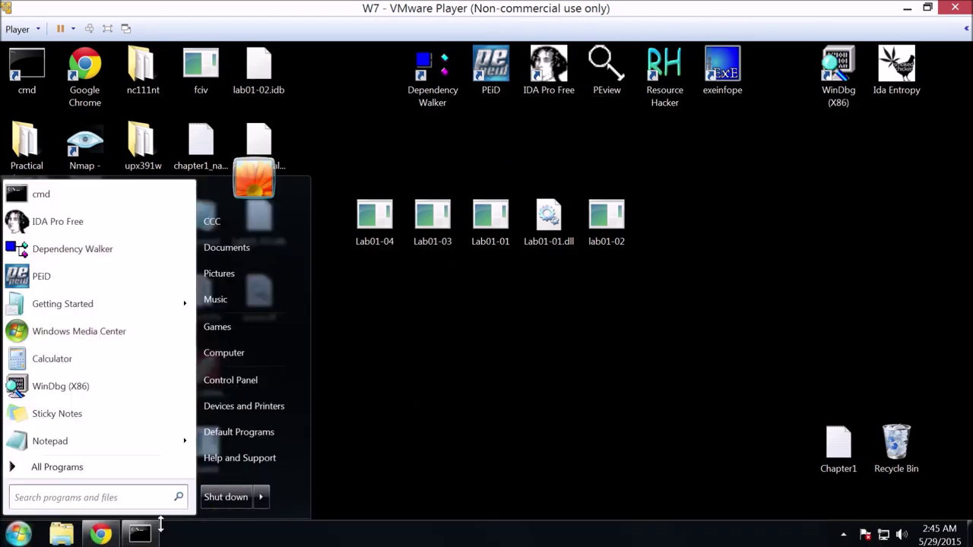
mouse_move(459, 537)
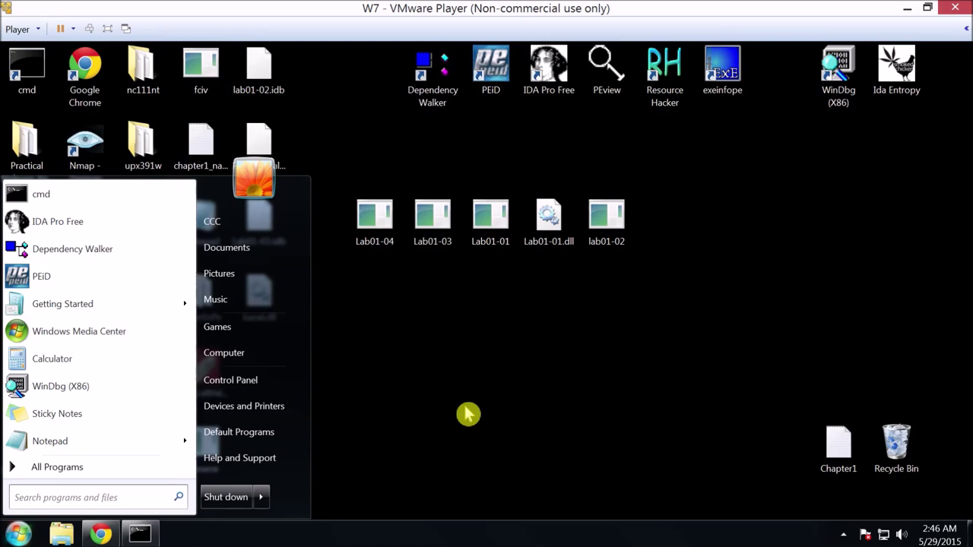
left_click(141, 534)
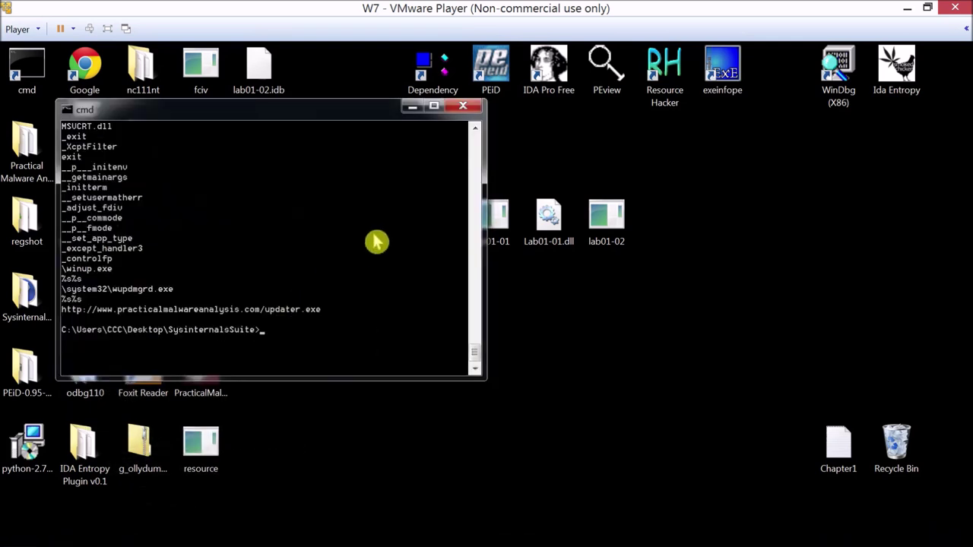
key("Up")
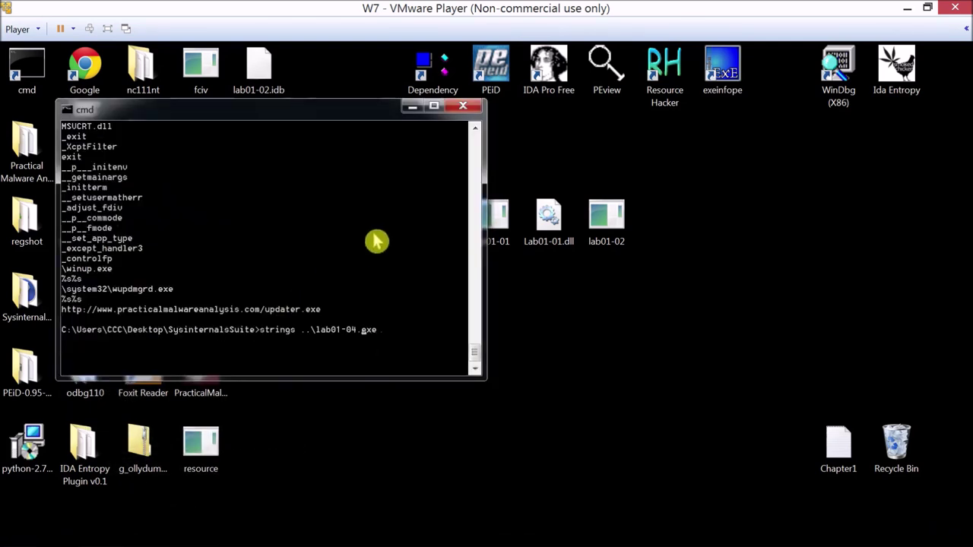
key("Left")
key("Left")
key("Left")
key("BackSpace")
key("BackSpace")
key("BackSpace")
key("BackSpace")
key("BackSpace")
type("resource.")
key("Return")
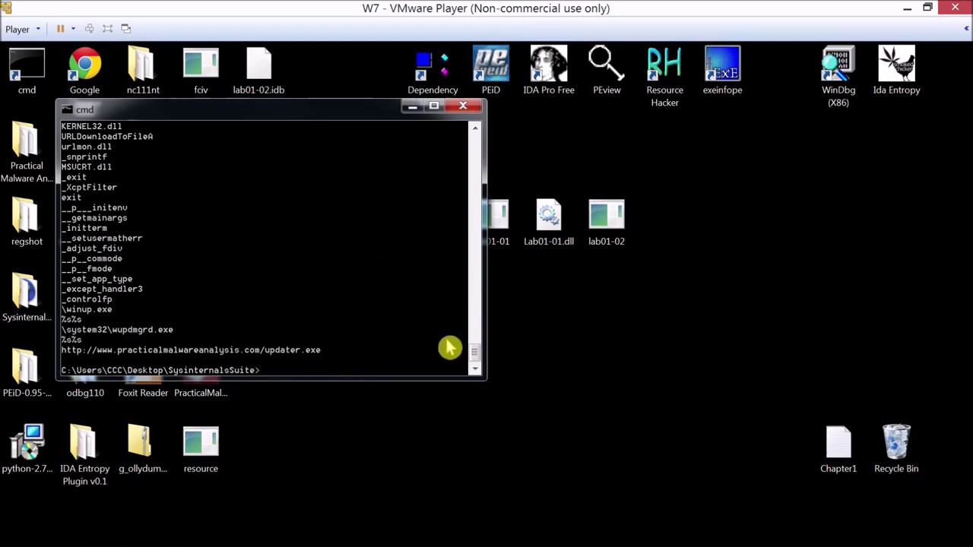
- Review the end of the strings output for resource.exe and close the command prompt
left_click_drag(475, 356, 475, 360)
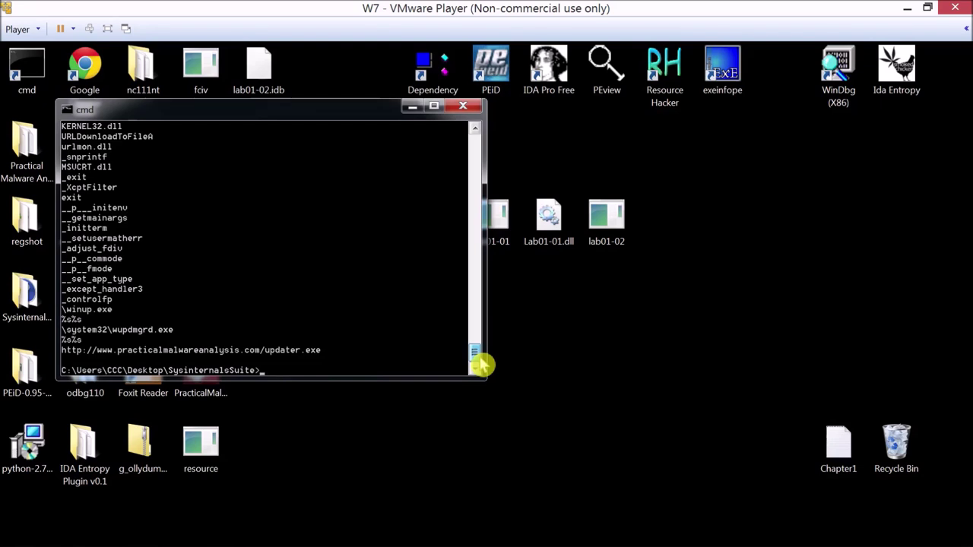
mouse_move(480, 362)
left_mouse_down()
mouse_move(482, 327)
mouse_move(480, 380)
left_mouse_up()
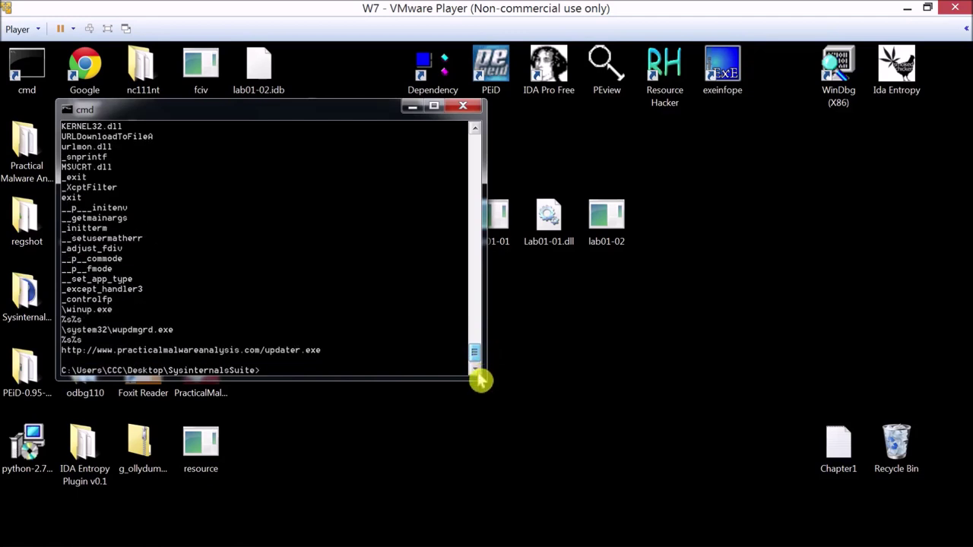
left_click(472, 113)
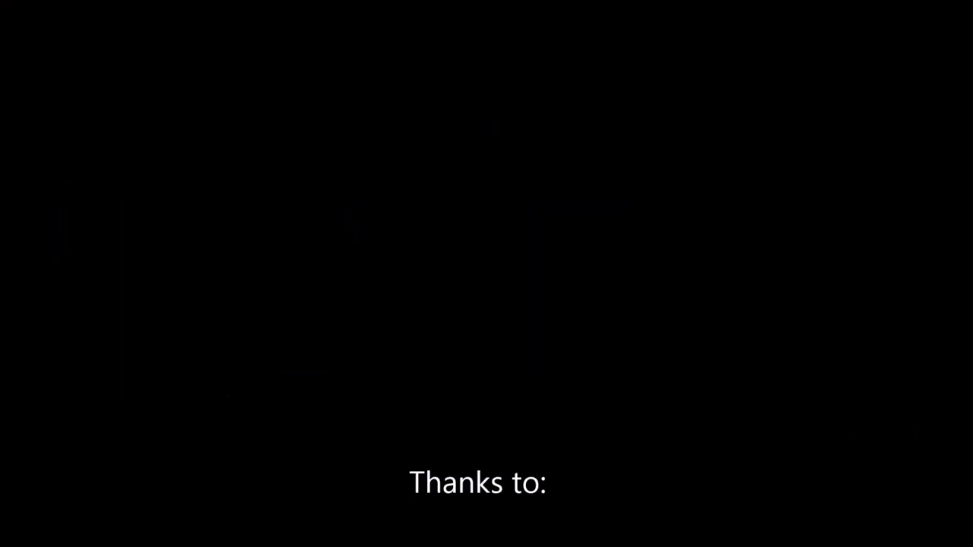